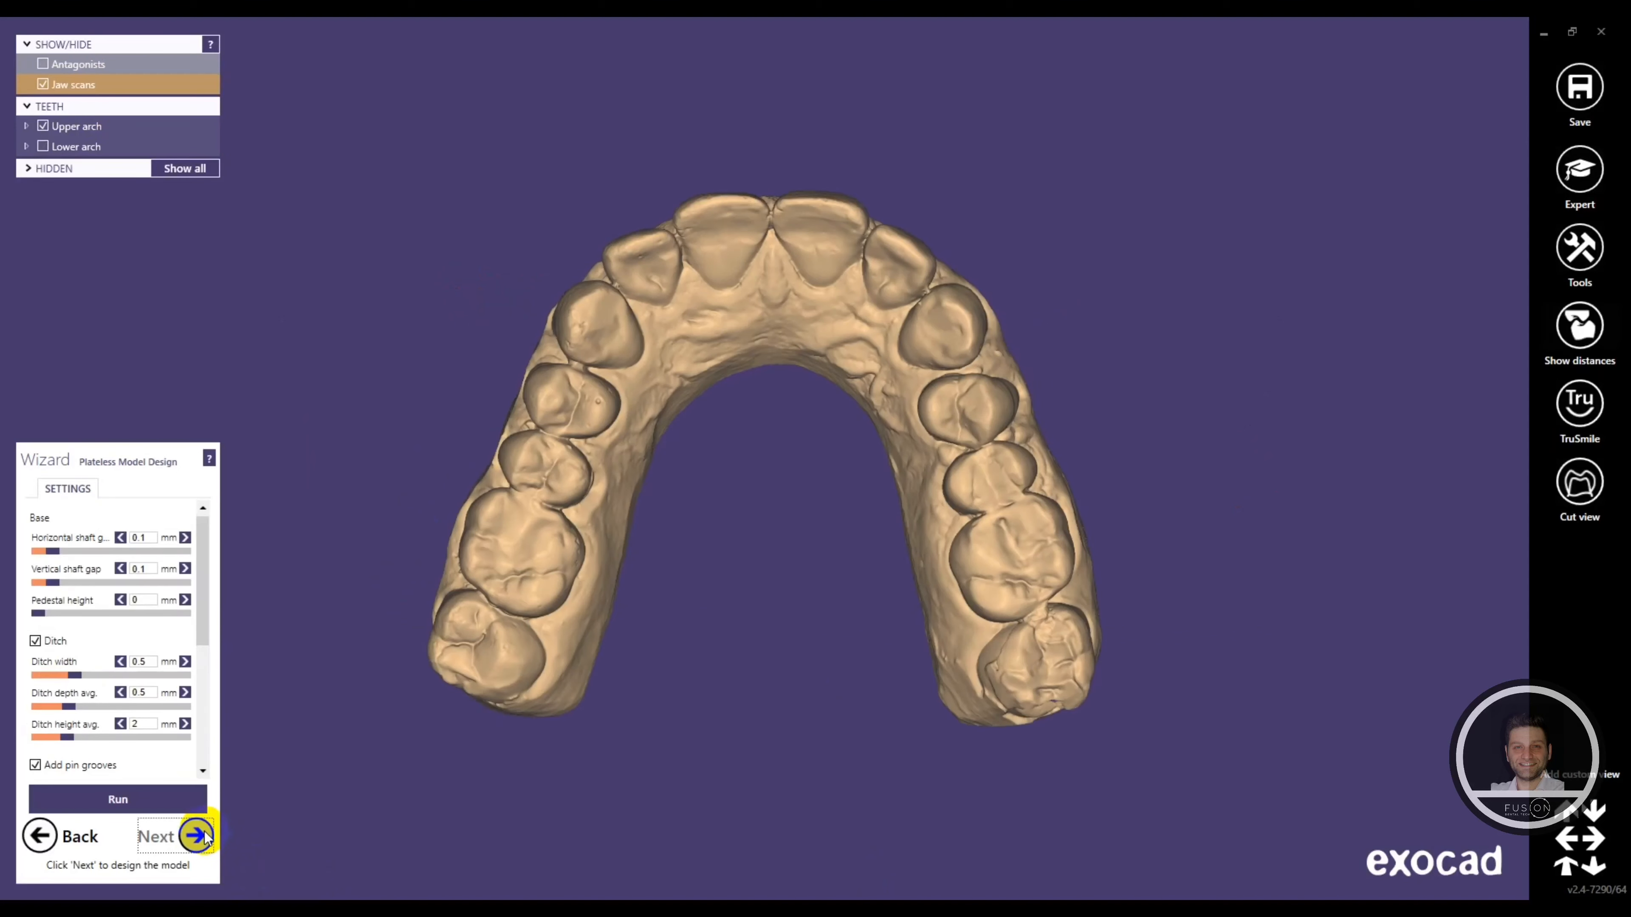
Turn off the hollow model option for the upper arch and generate its plateless model.
{"action": "left_click_drag", "start_coordinate": [196, 656], "coordinate": [212, 752]}
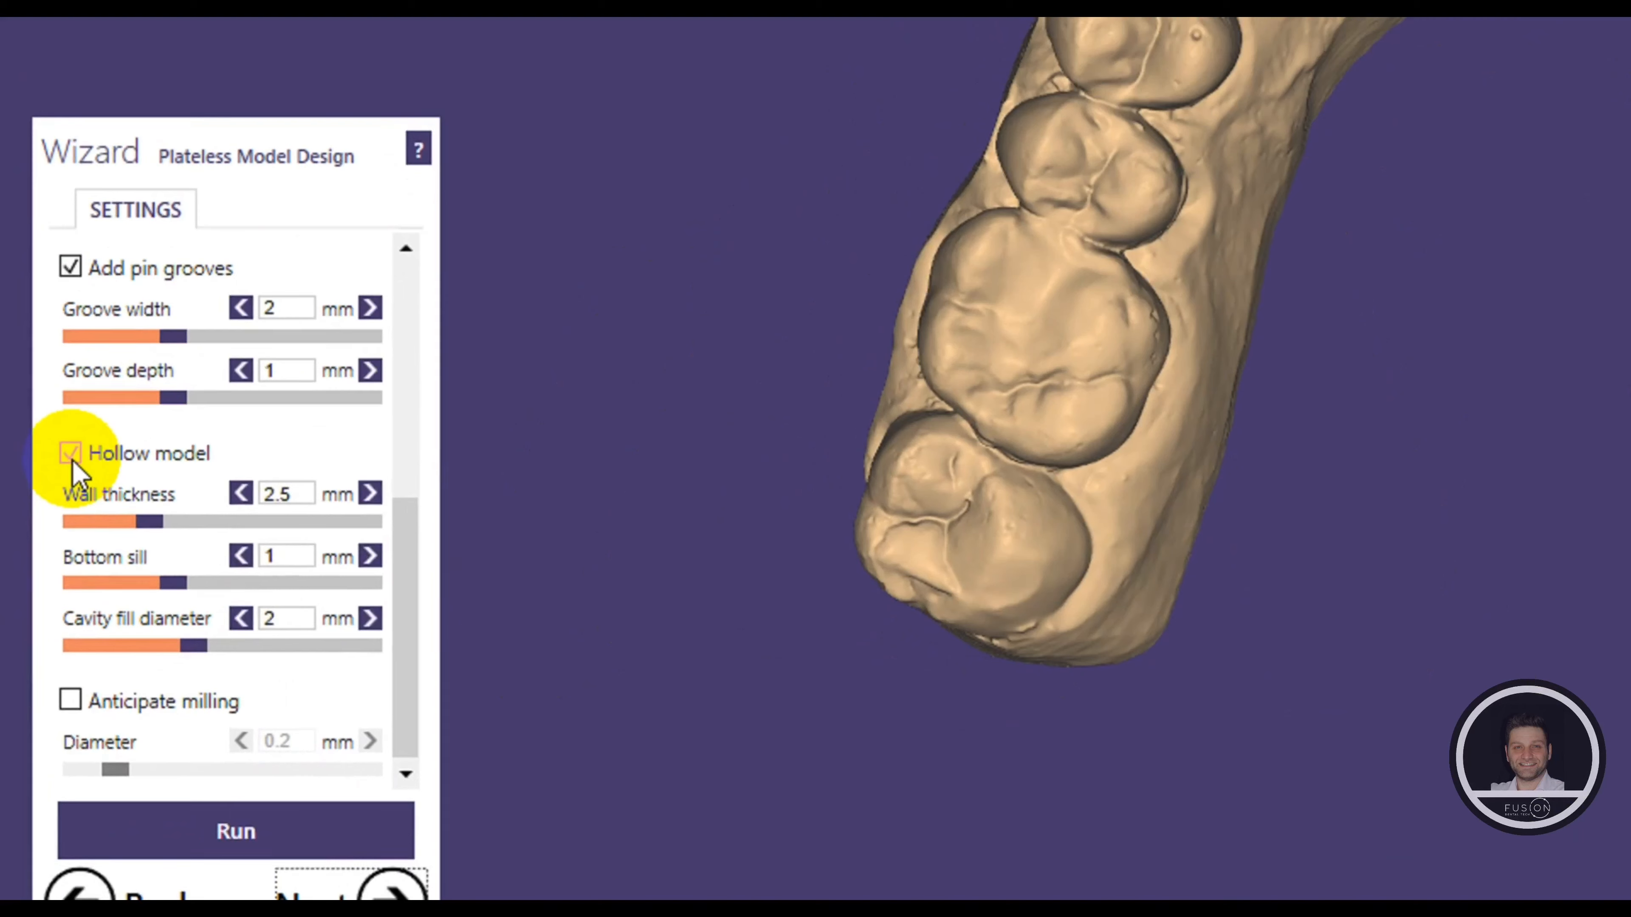
{"action": "left_click", "coordinate": [35, 610]}
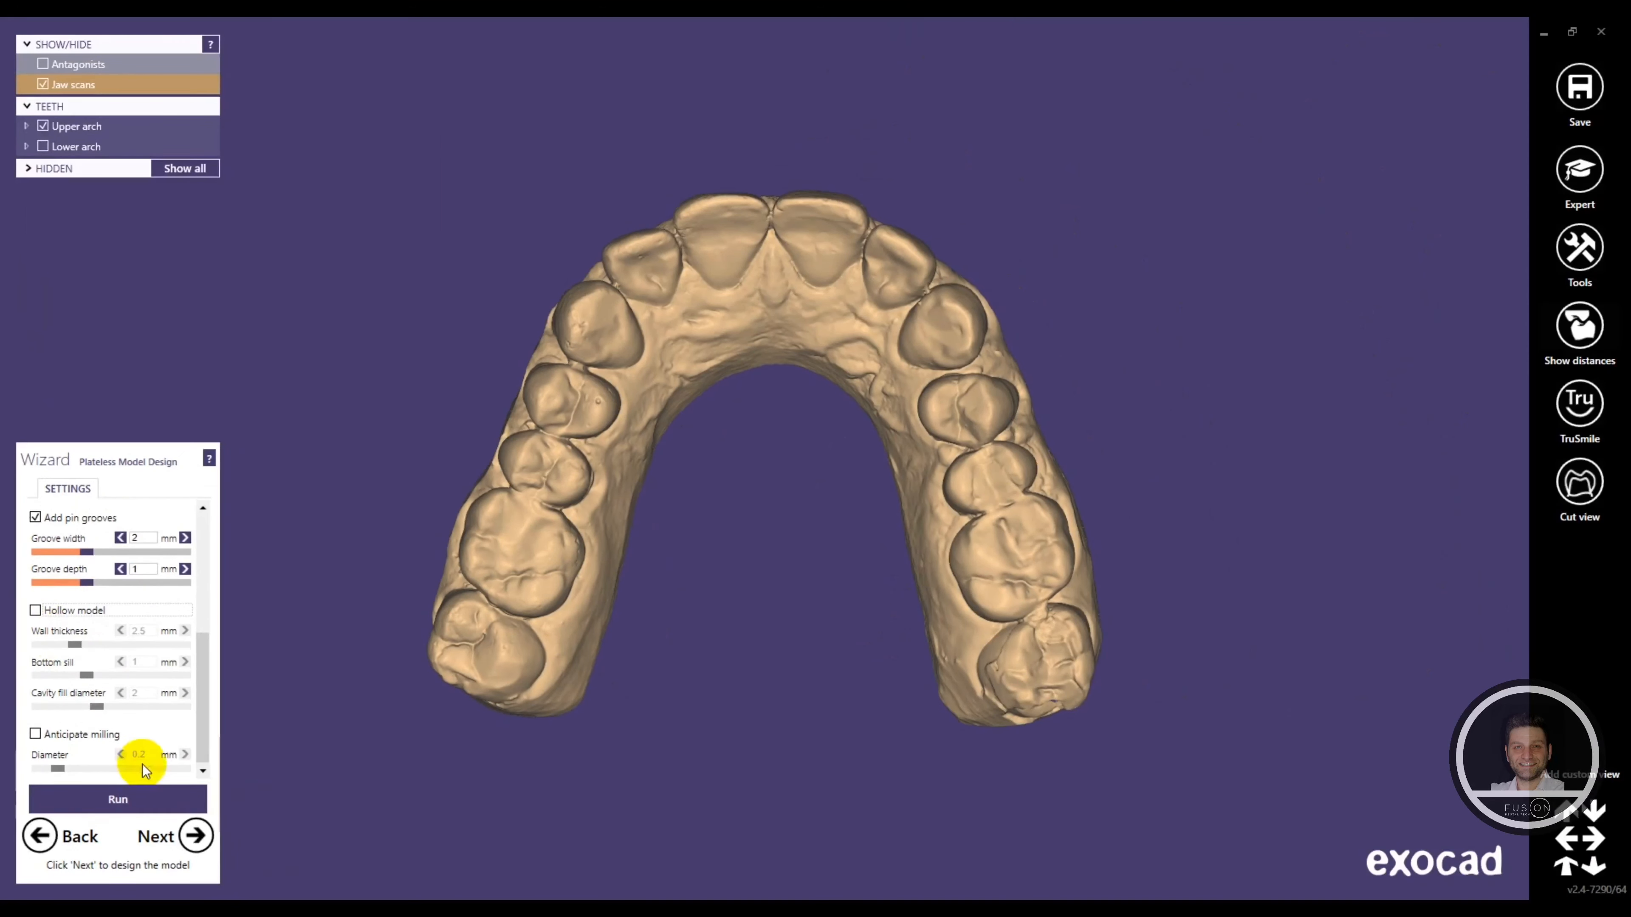
{"action": "left_click", "coordinate": [145, 801]}
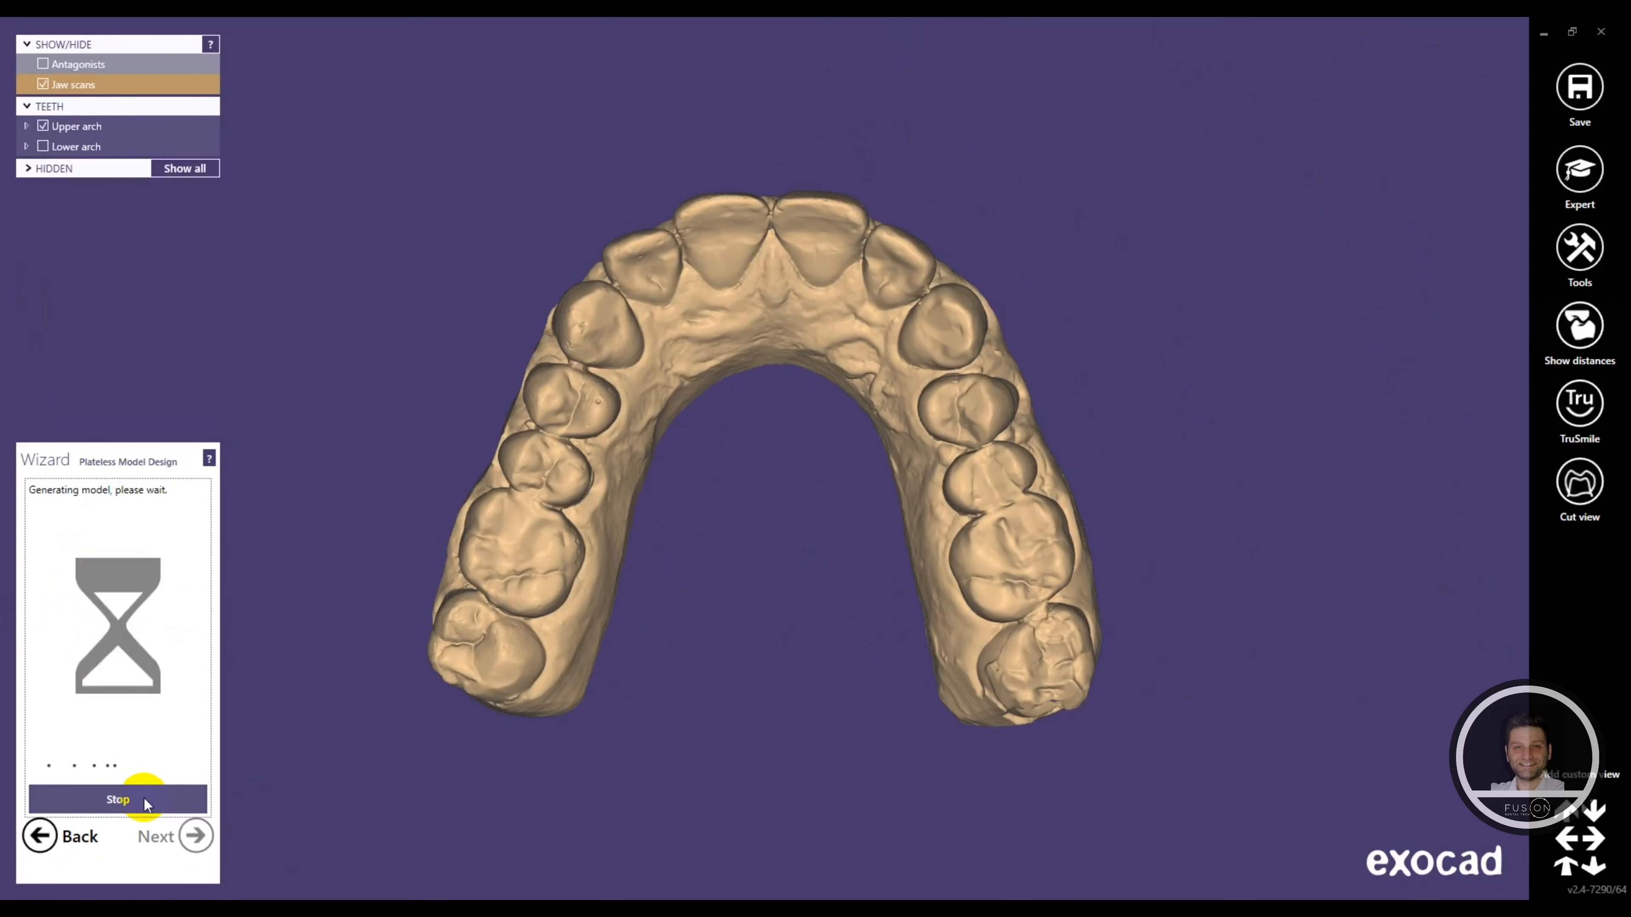
Check the plateless model settings for the lower arch, generate its model and continue to the model attachments.
{"action": "right_click_drag", "start_coordinate": [505, 487], "coordinate": [506, 487]}
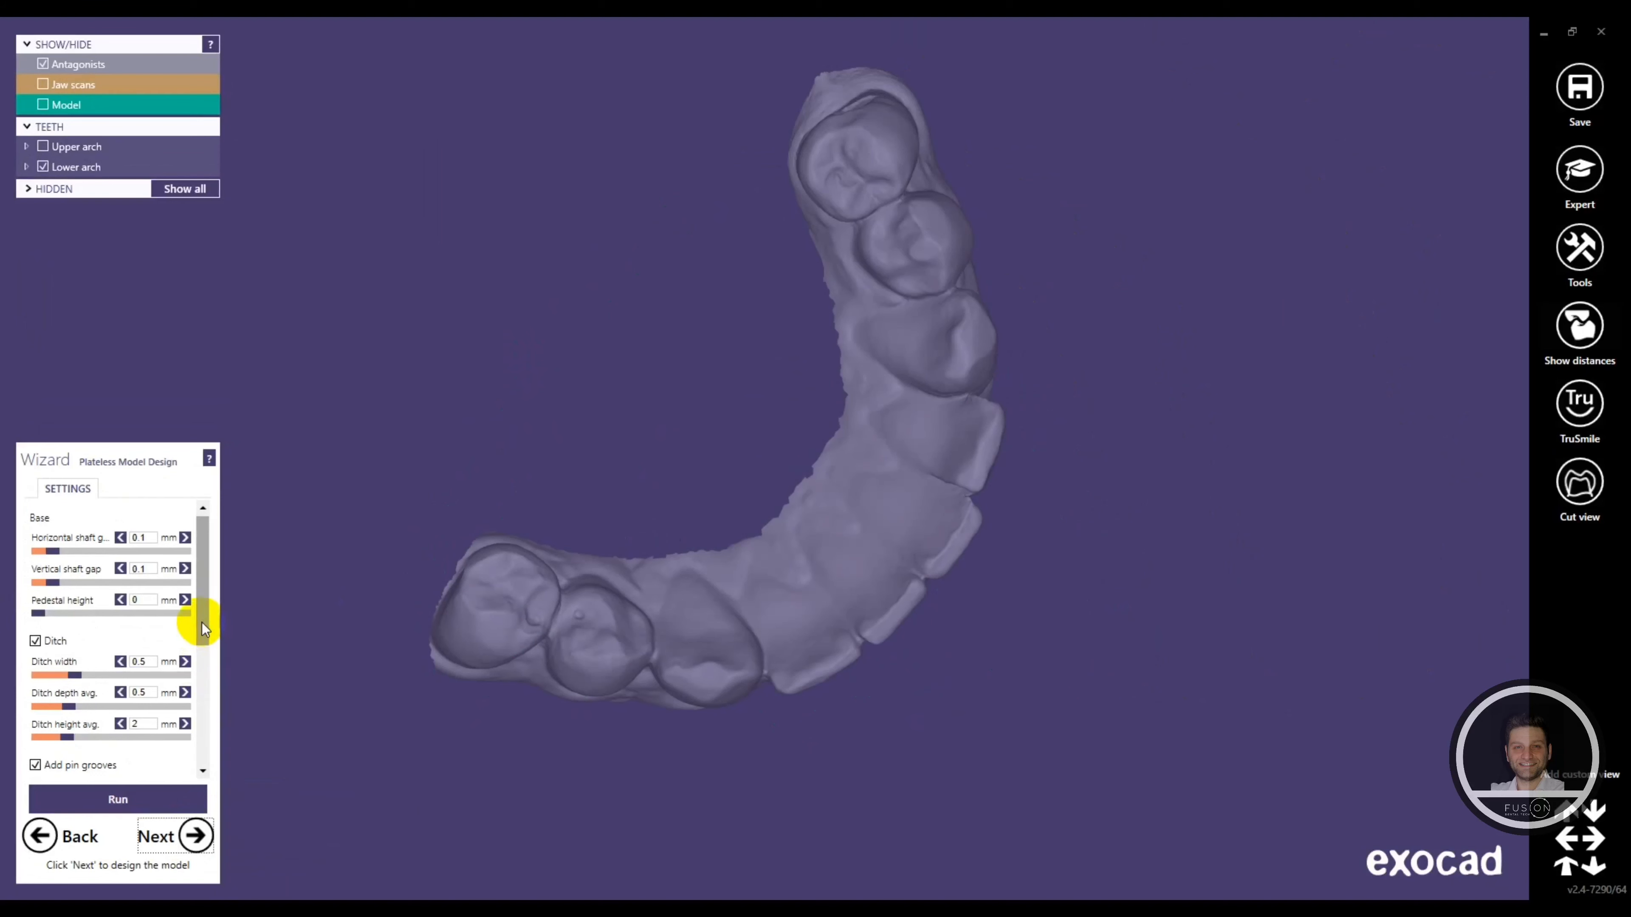
{"action": "left_click_drag", "start_coordinate": [201, 620], "coordinate": [210, 771]}
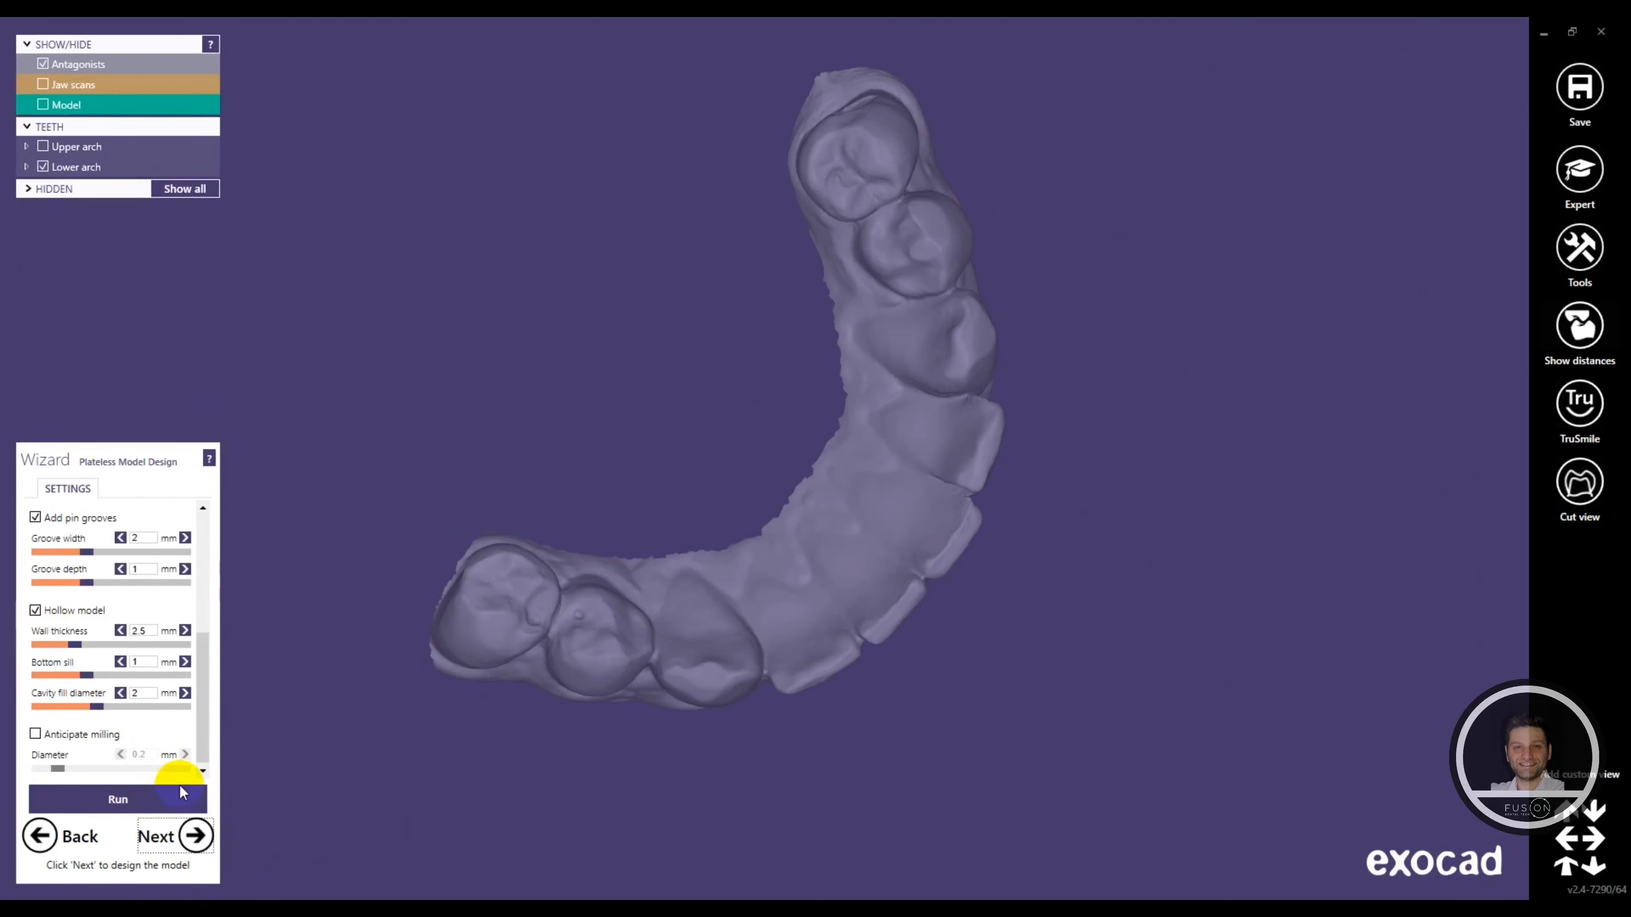
{"action": "left_click", "coordinate": [197, 846]}
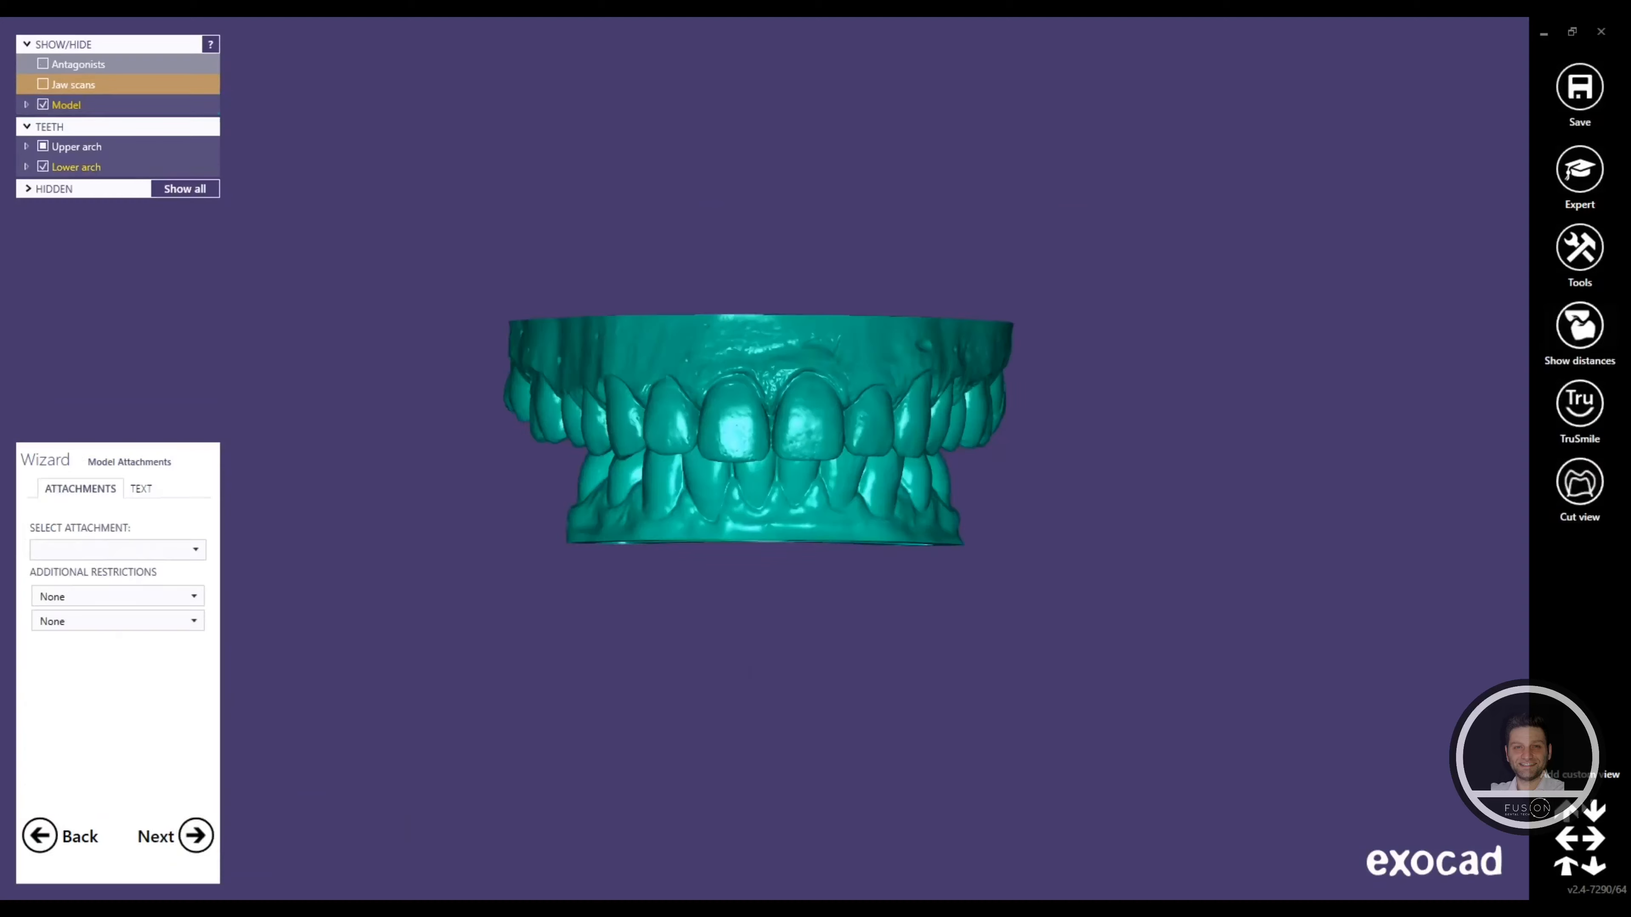
Place the text "DentaFab" as subtracted text on the front of the upper model, above the central incisors.
{"action": "scroll", "coordinate": [735, 492], "scroll_direction": "up", "scroll_amount": 5}
{"action": "scroll", "coordinate": [735, 491], "scroll_direction": "down", "scroll_amount": 5, "text": "ctrl"}
{"action": "middle_click", "coordinate": [793, 370]}
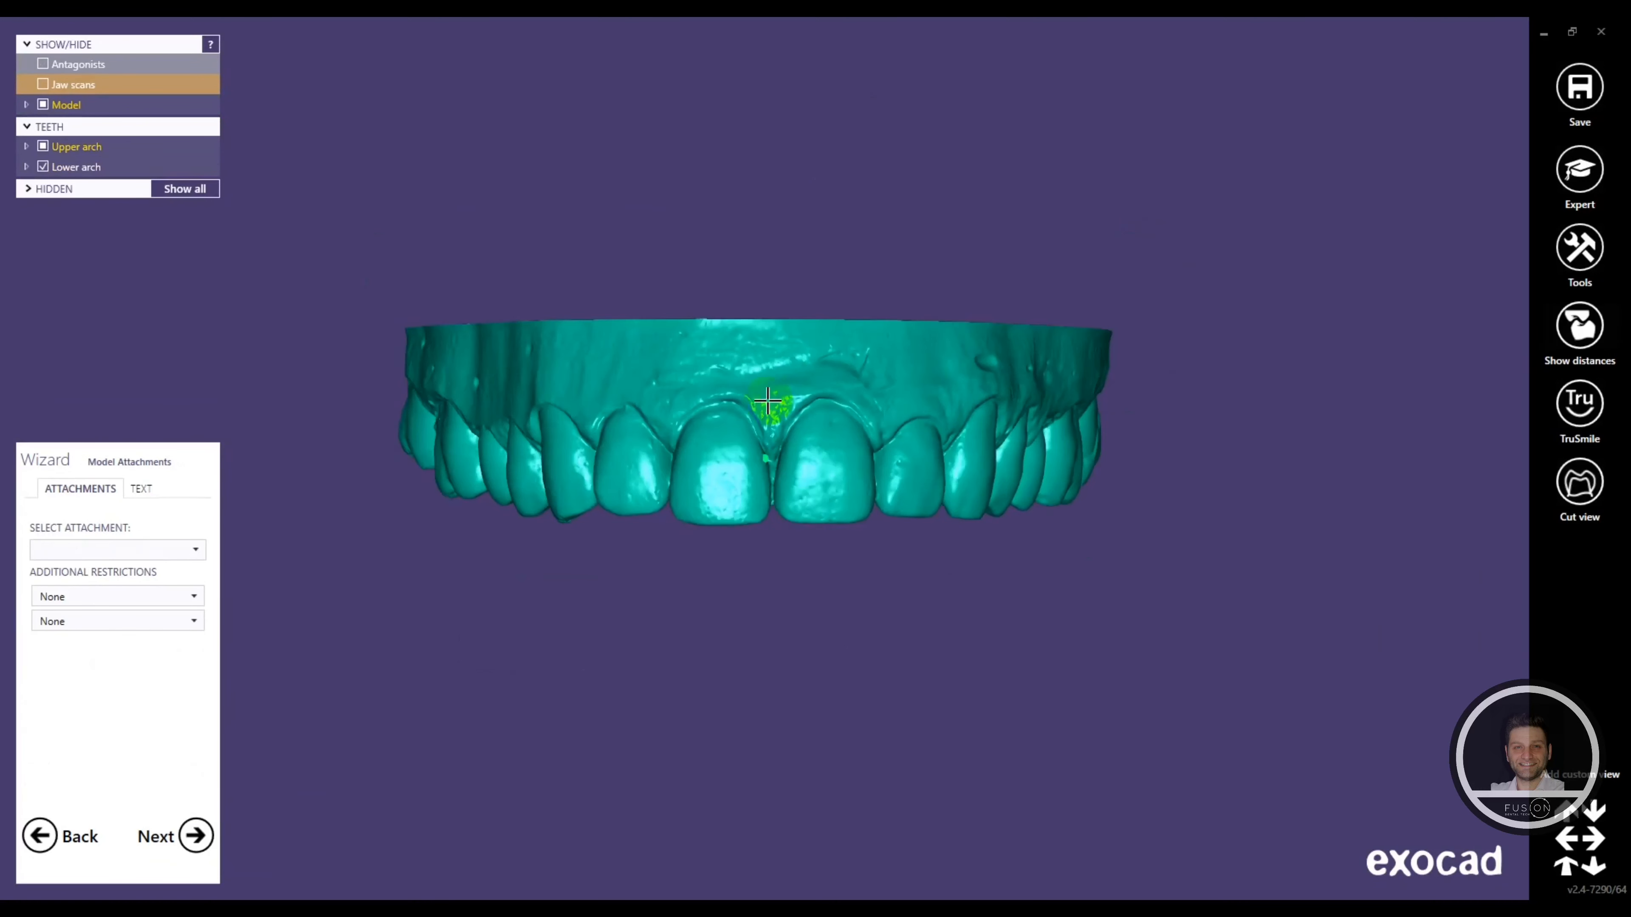
{"action": "scroll", "coordinate": [766, 406], "scroll_direction": "down", "scroll_amount": 4}
{"action": "right_click_drag", "start_coordinate": [747, 453], "coordinate": [783, 455]}
{"action": "left_click", "coordinate": [140, 489]}
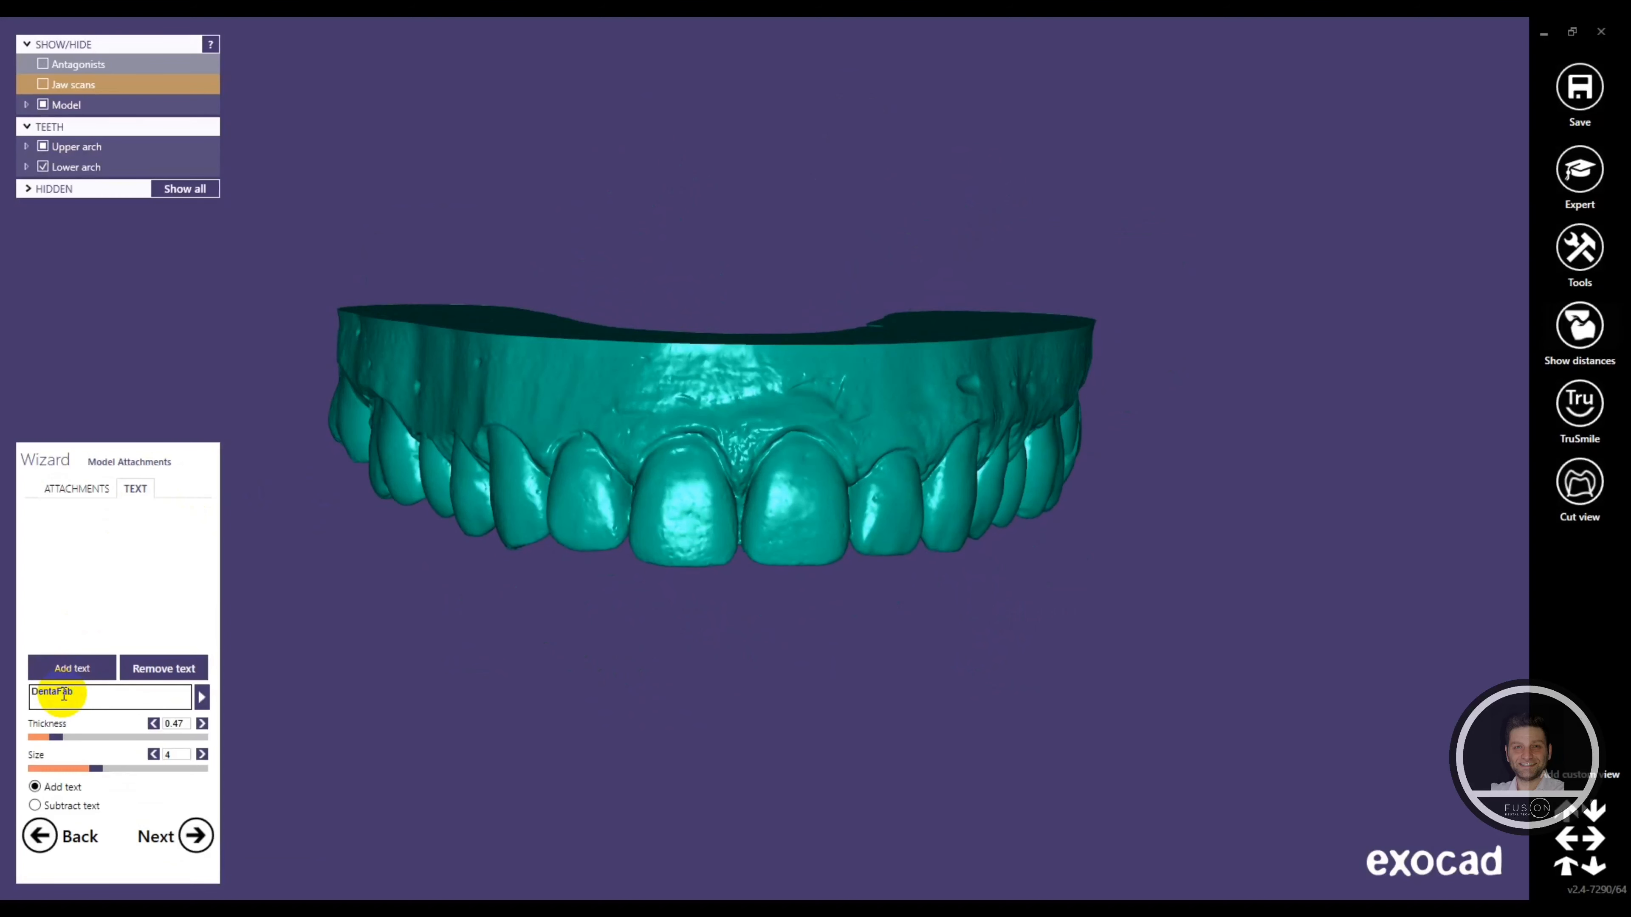
{"action": "left_click", "coordinate": [64, 805]}
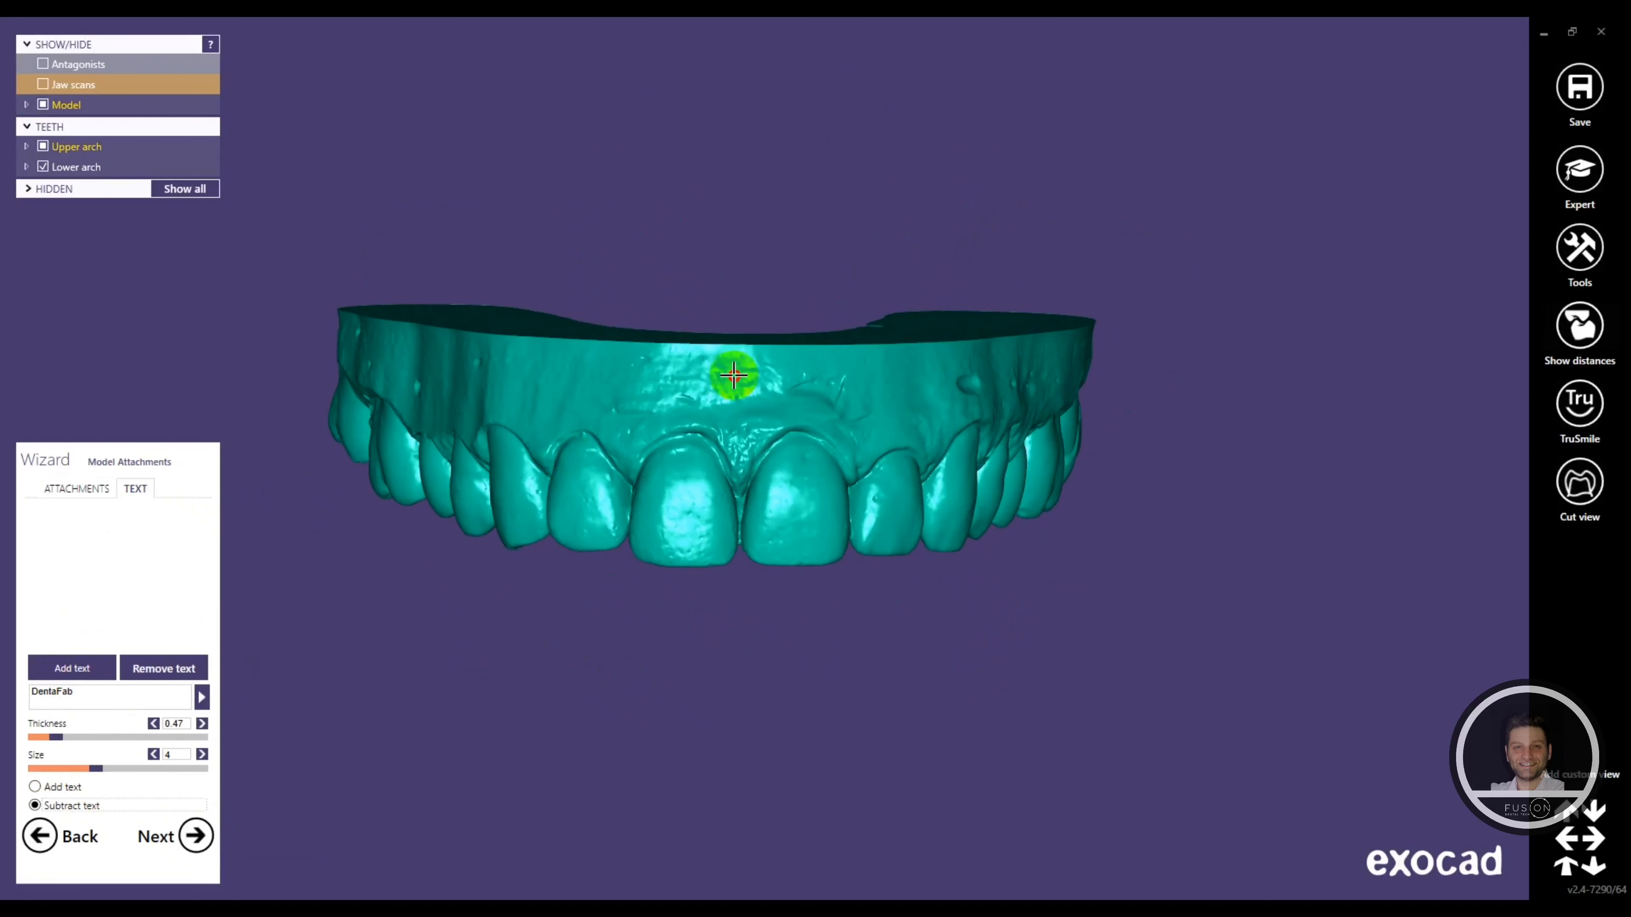
{"action": "left_click", "coordinate": [64, 668]}
{"action": "left_click", "coordinate": [796, 371]}
{"action": "left_click_drag", "start_coordinate": [796, 372], "coordinate": [830, 381]}
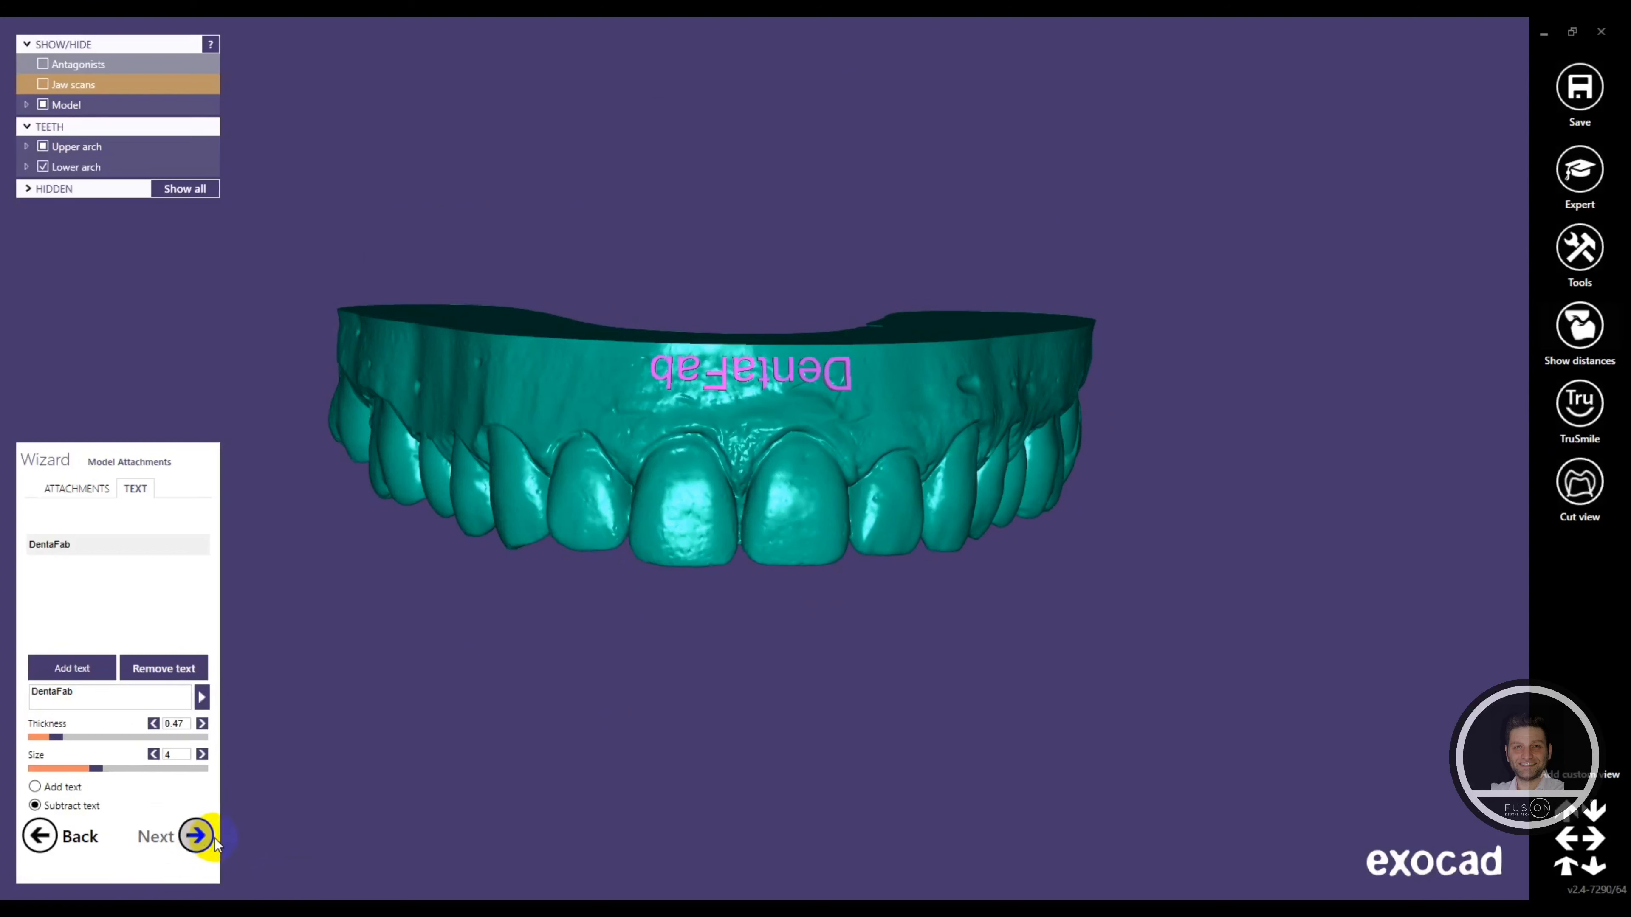
Apply the engraved text and finish Model Creator as done, saving the scene in the project directory.
{"action": "left_click", "coordinate": [196, 836]}
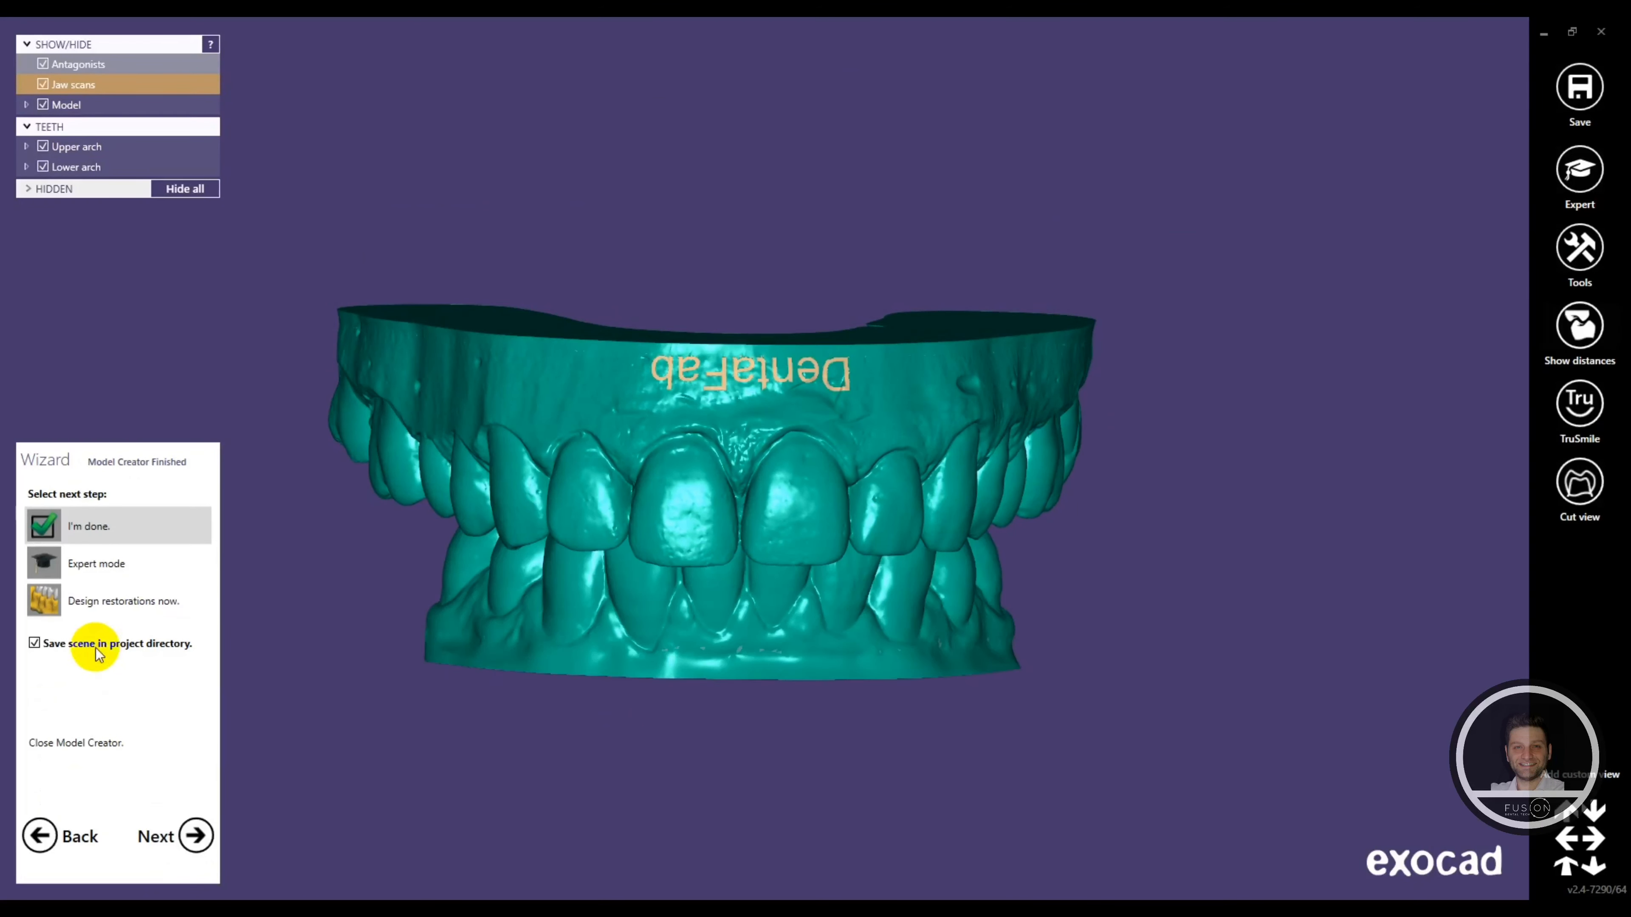
{"action": "left_click", "coordinate": [197, 837]}
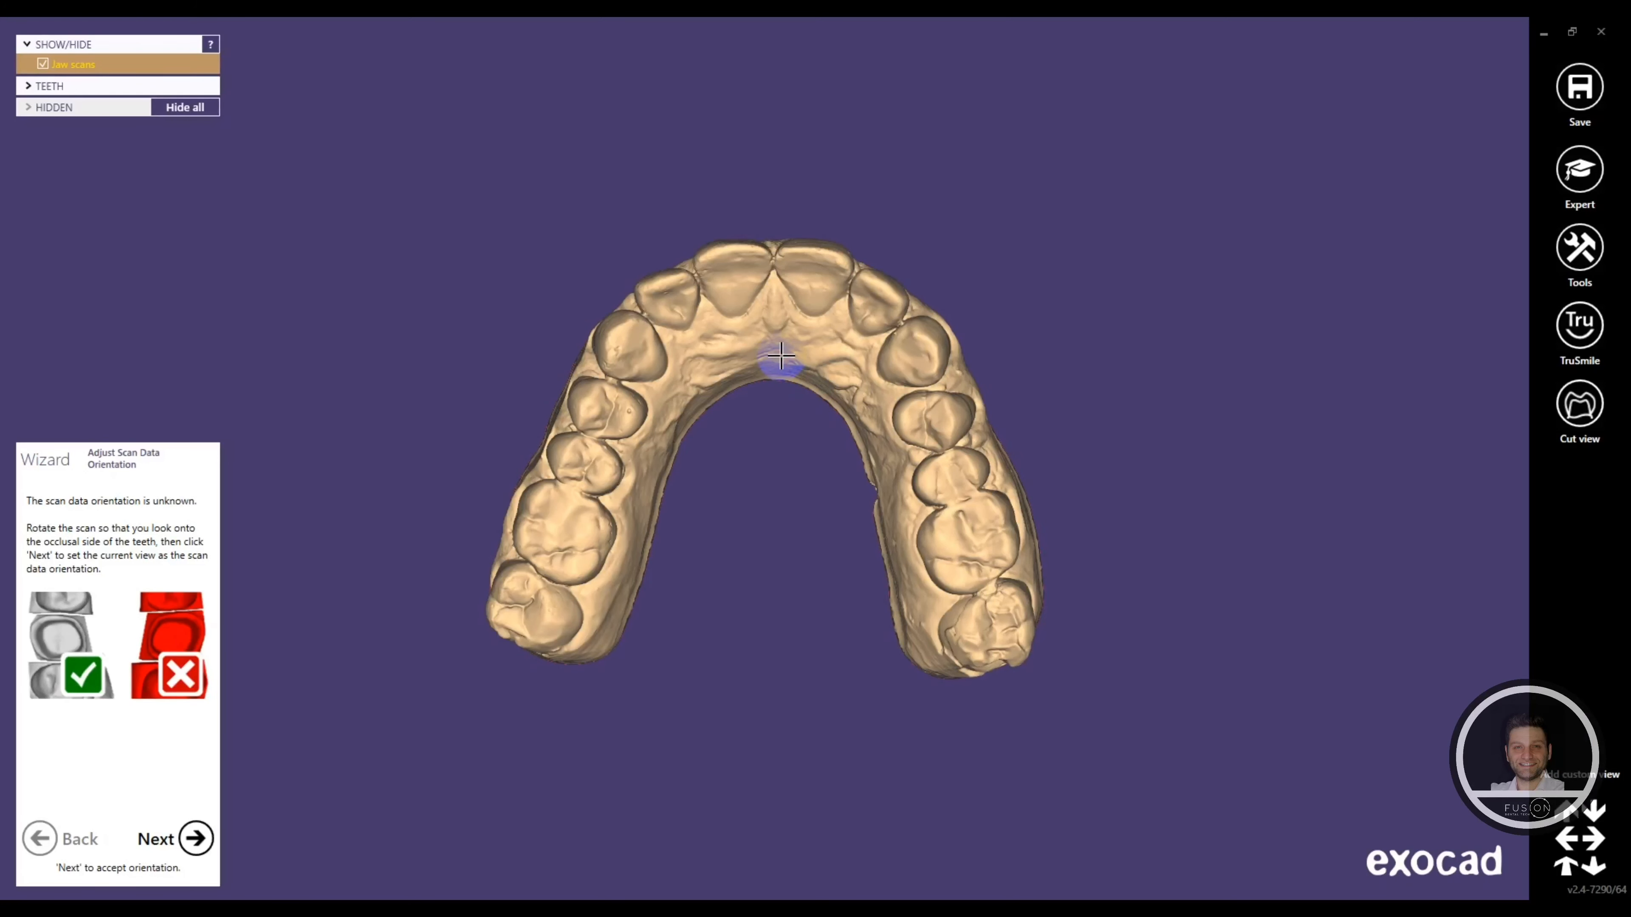
Set the scan orientation from the occlusal view, skip Smile Creator and continue with no gingiva design.
{"action": "right_click_drag", "start_coordinate": [781, 355], "coordinate": [808, 426]}
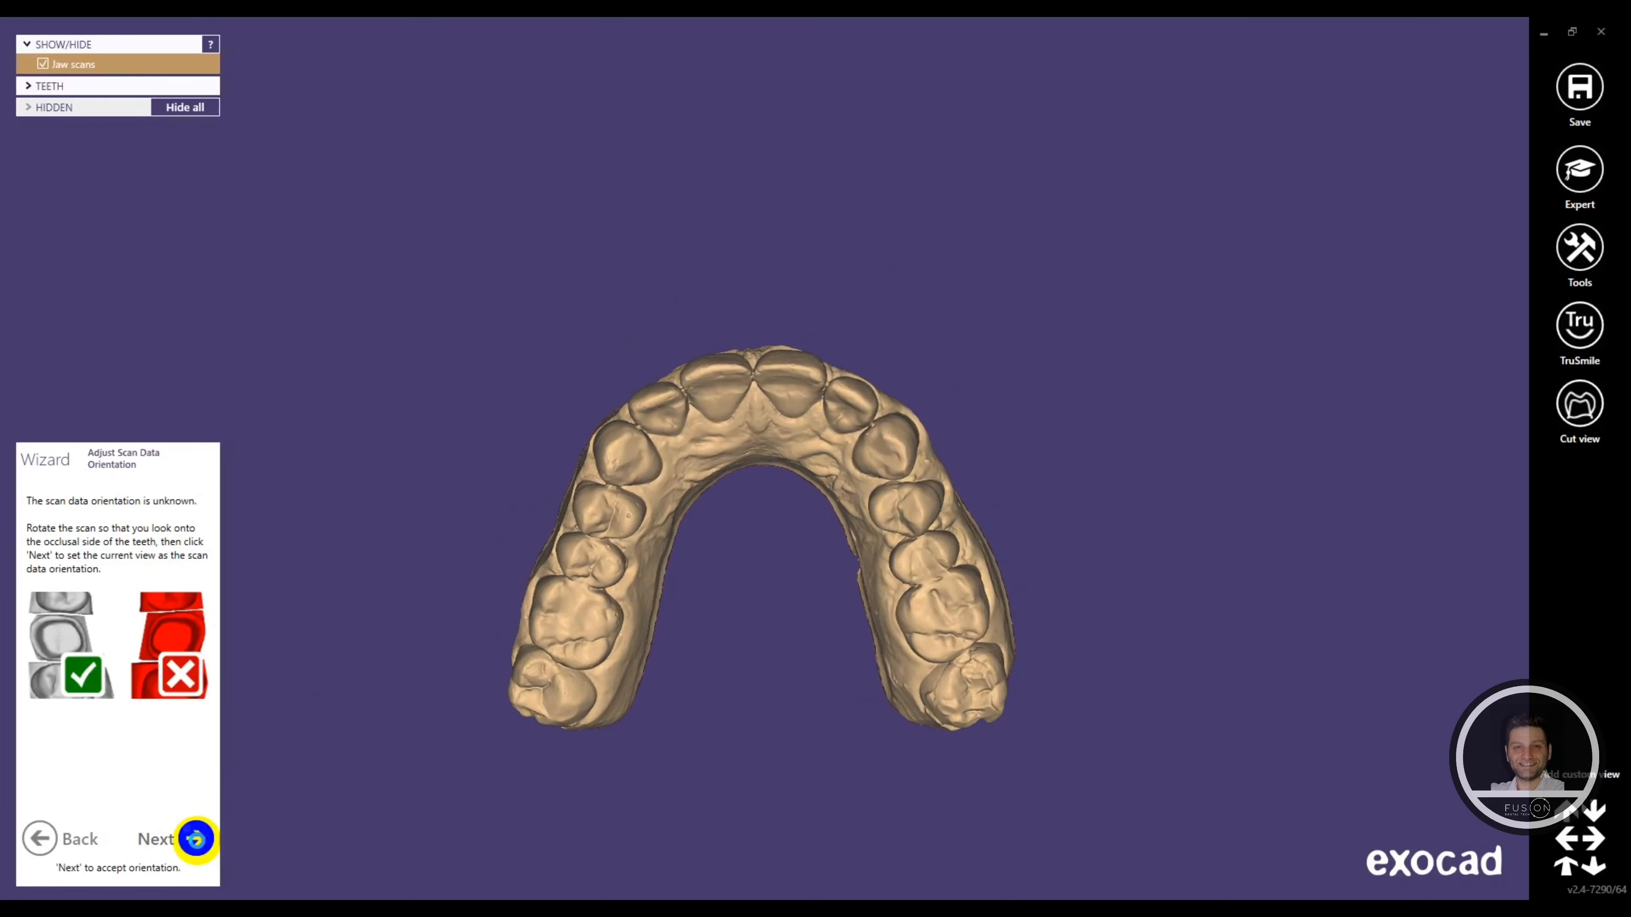
{"action": "left_click", "coordinate": [196, 838]}
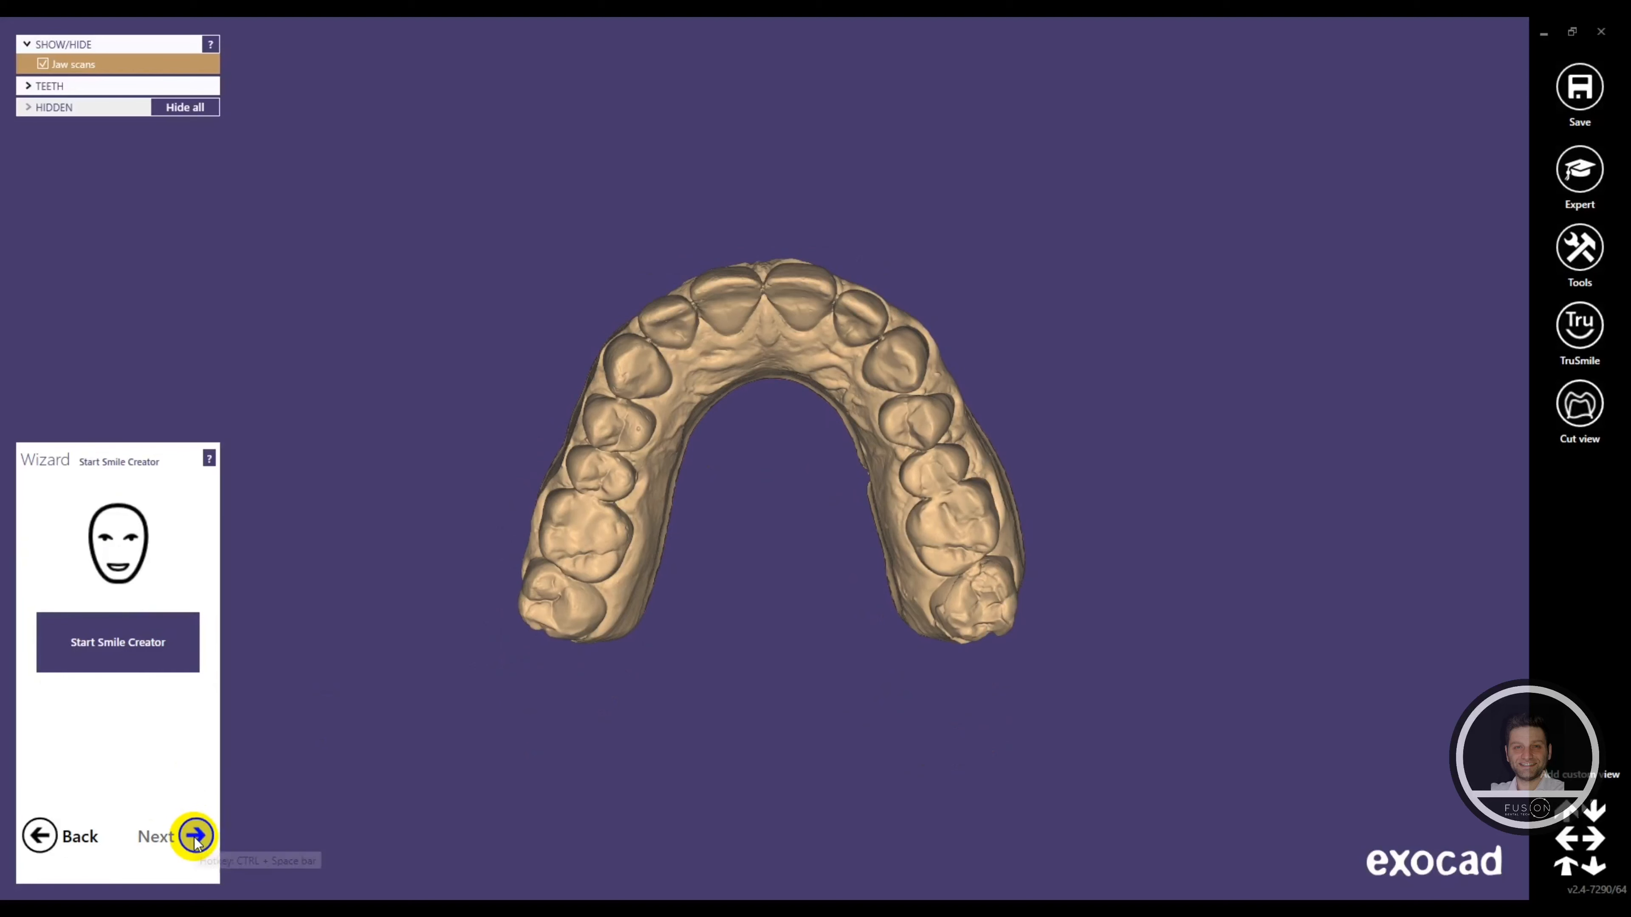
{"action": "left_click", "coordinate": [196, 837]}
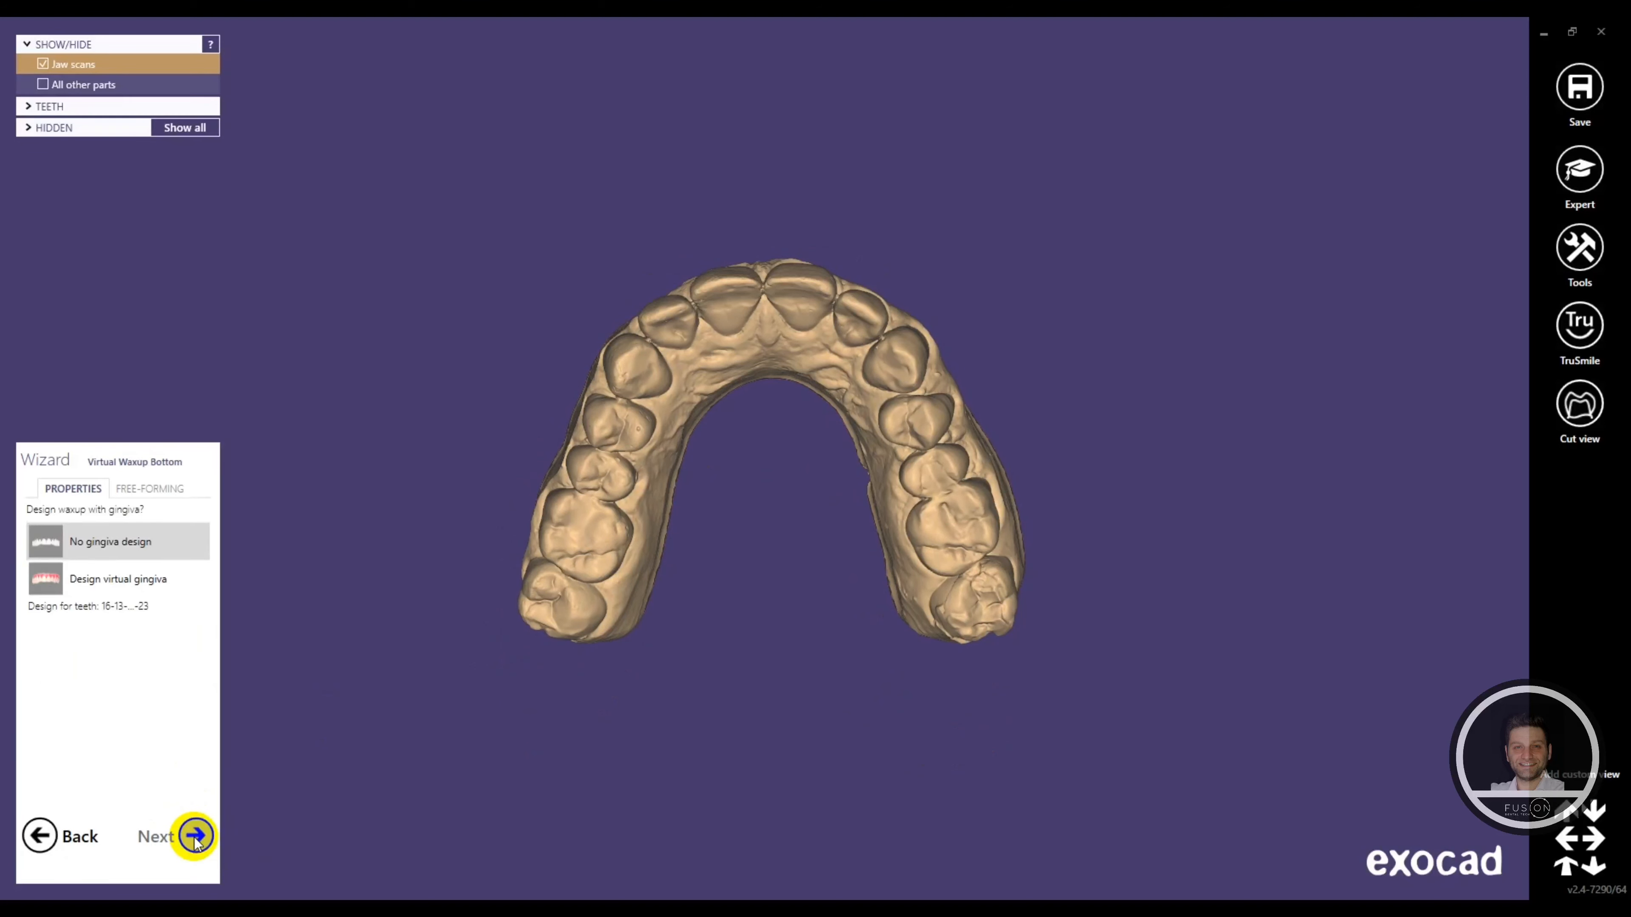
{"action": "left_click", "coordinate": [194, 832]}
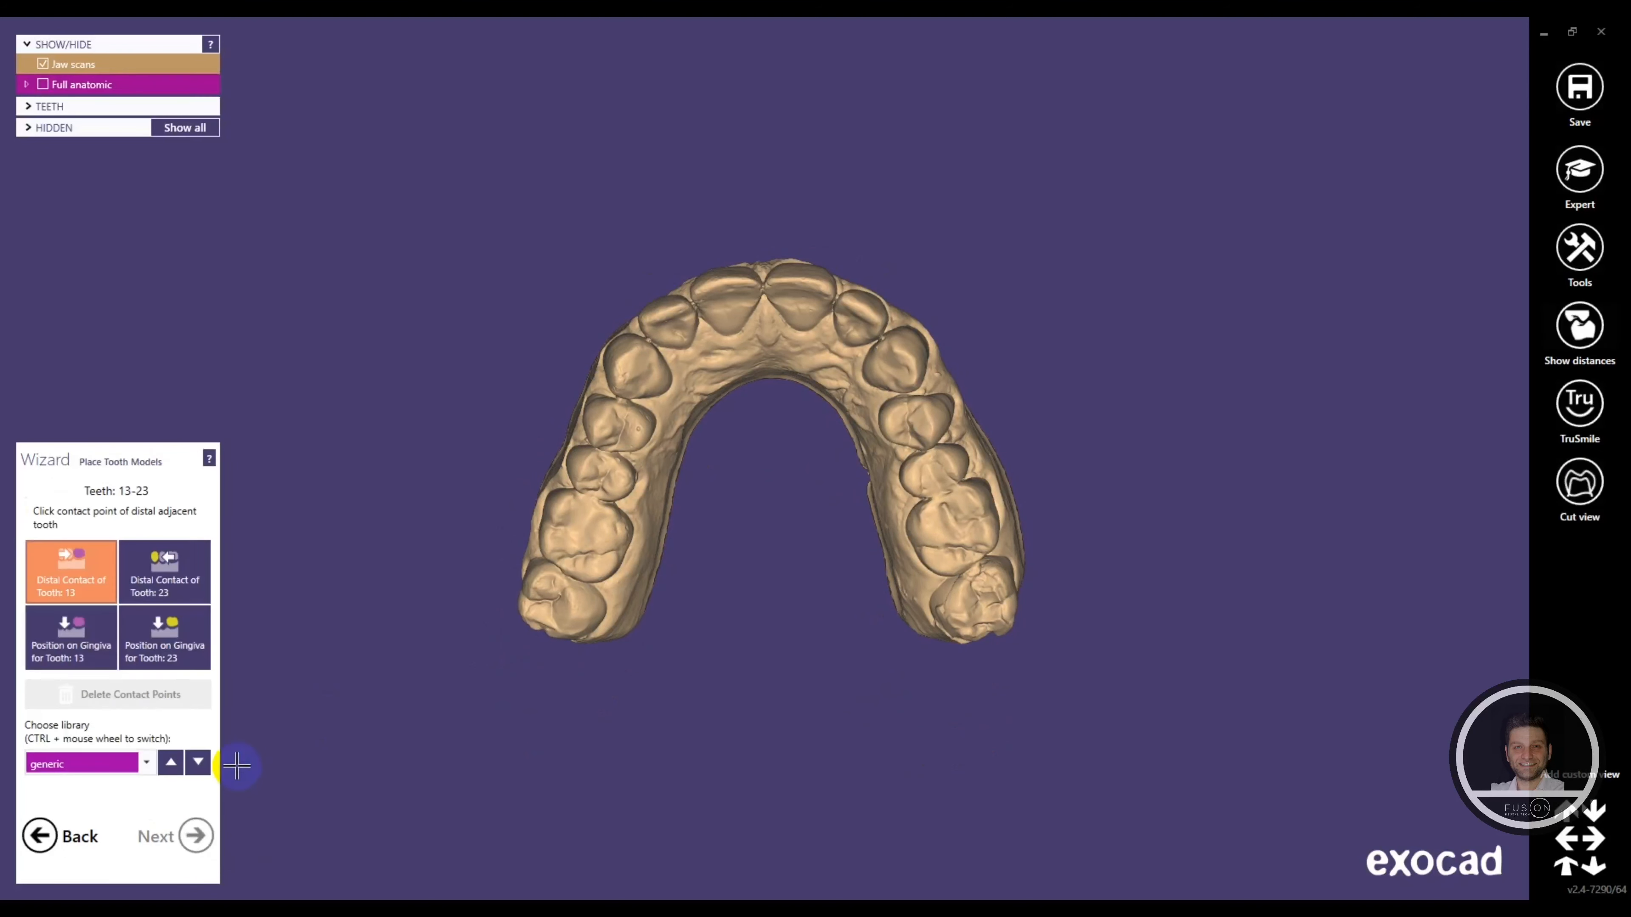
Choose the tooth library "zrs19 ua F09 + 04 up-L" and mark the distal contact points of teeth 13 and 23.
{"action": "left_click", "coordinate": [102, 764]}
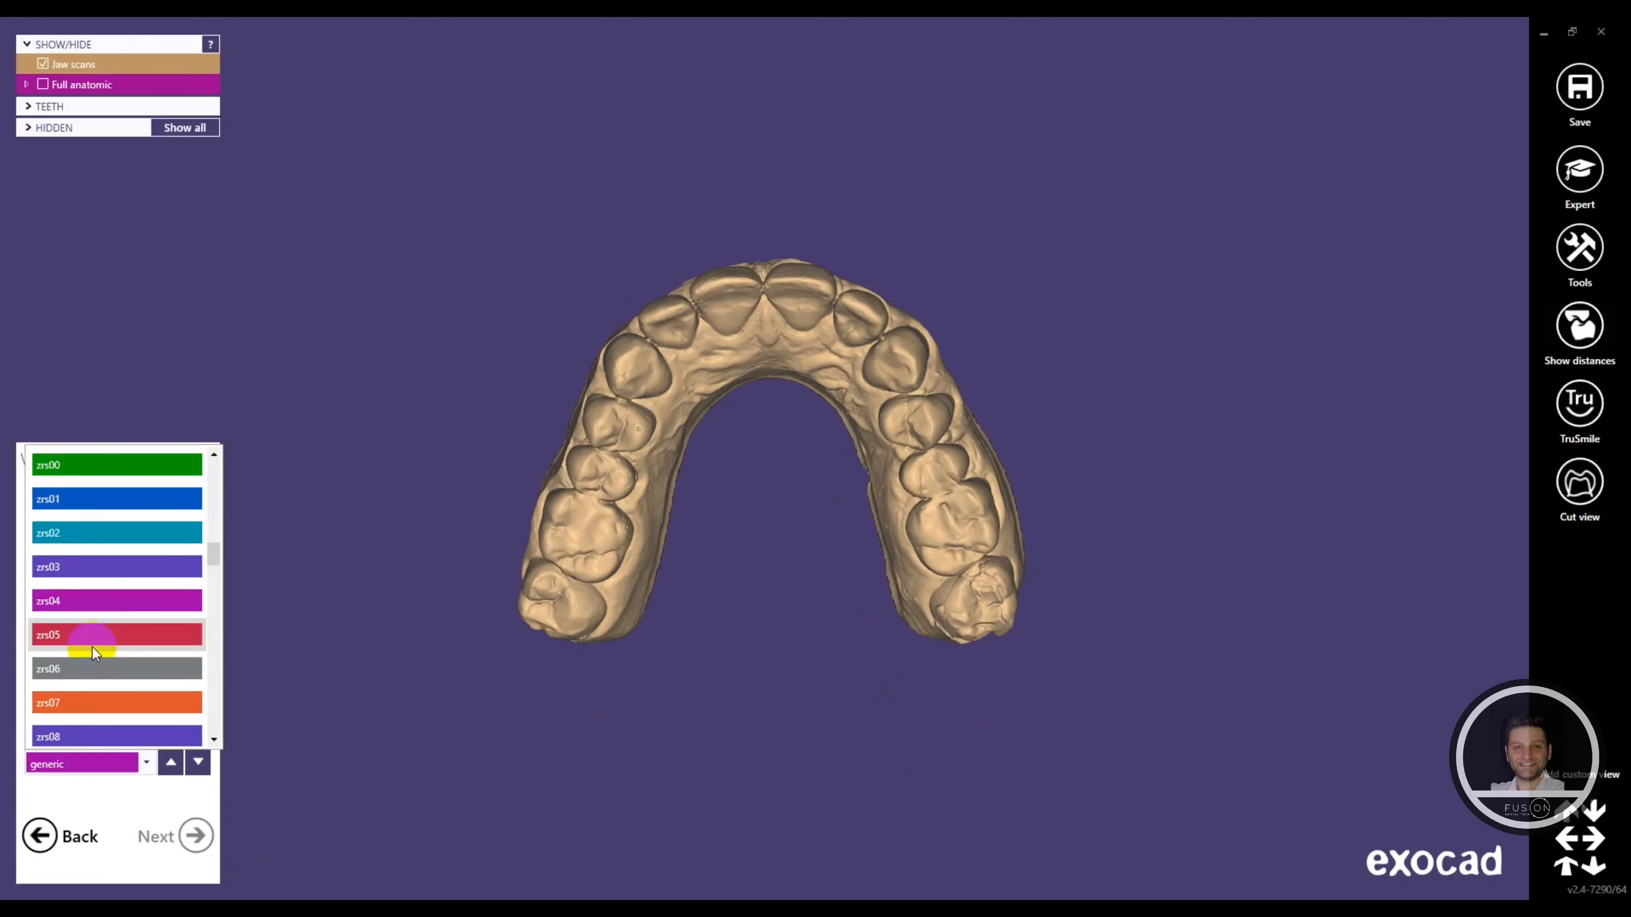
{"action": "scroll", "coordinate": [91, 648], "scroll_direction": "down", "scroll_amount": 4}
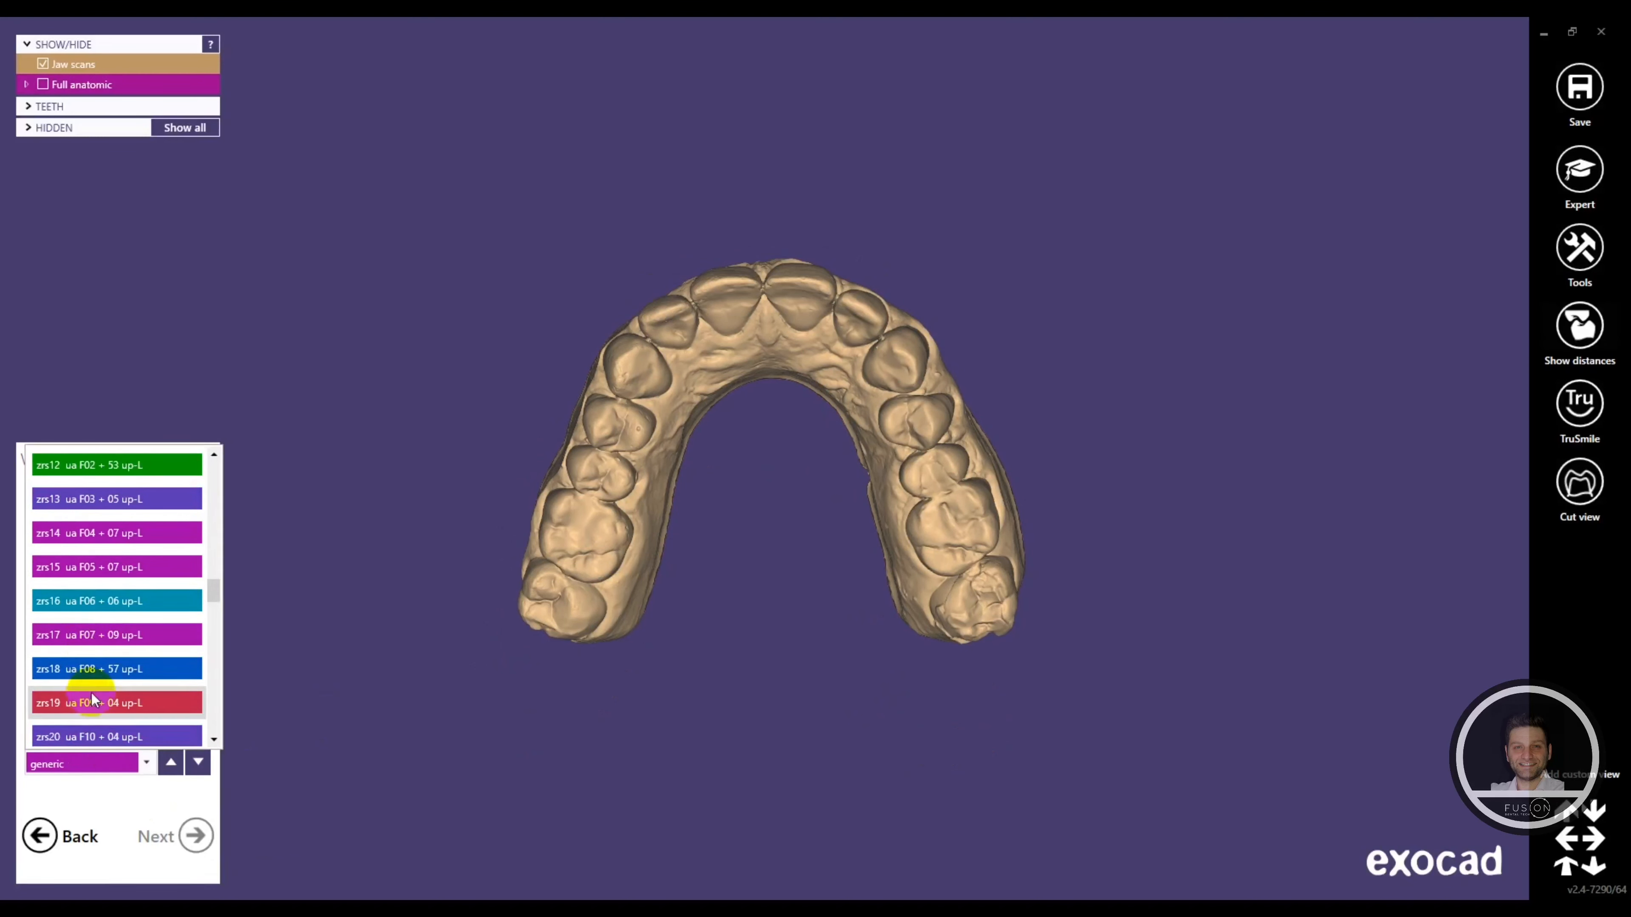
{"action": "left_click", "coordinate": [102, 703]}
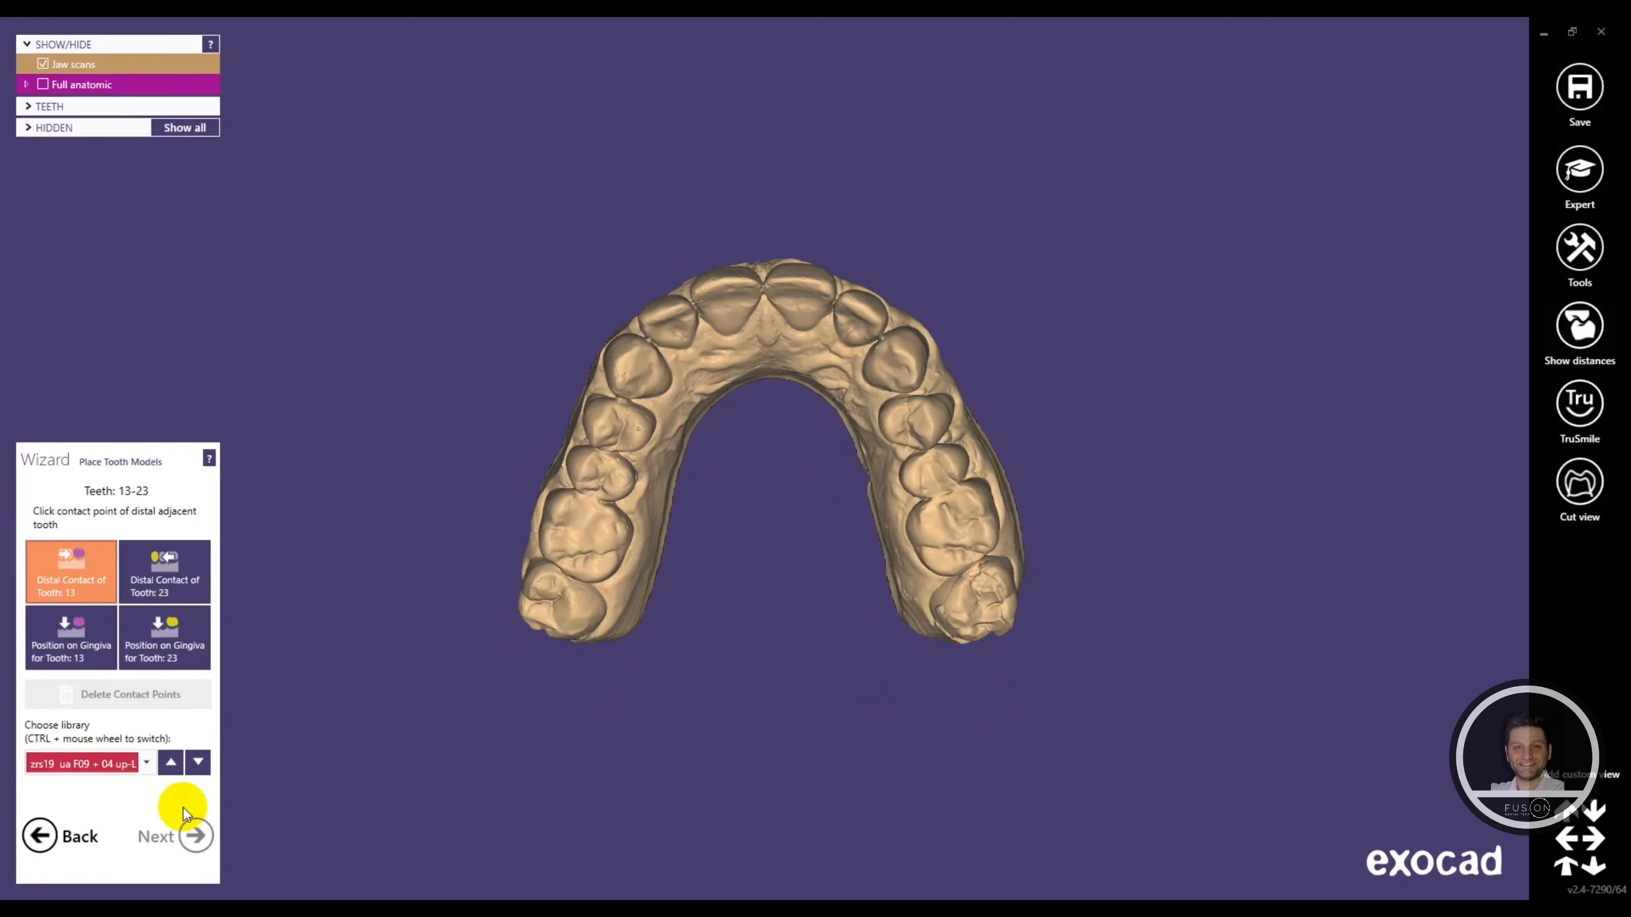
{"action": "left_click", "coordinate": [621, 398]}
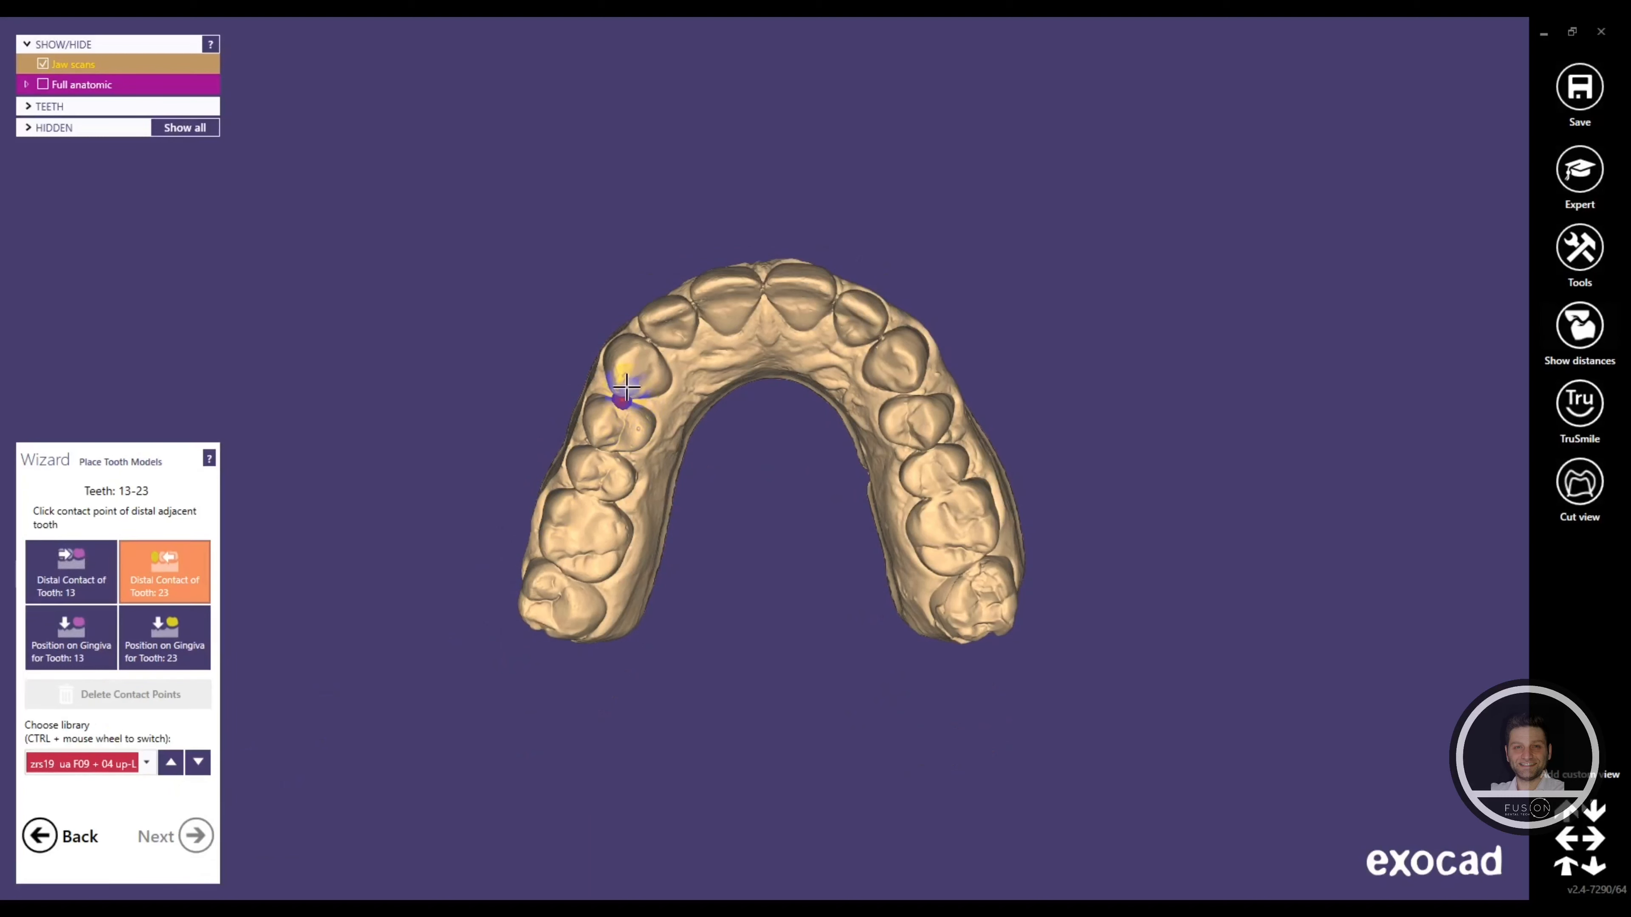
{"action": "left_click", "coordinate": [931, 388]}
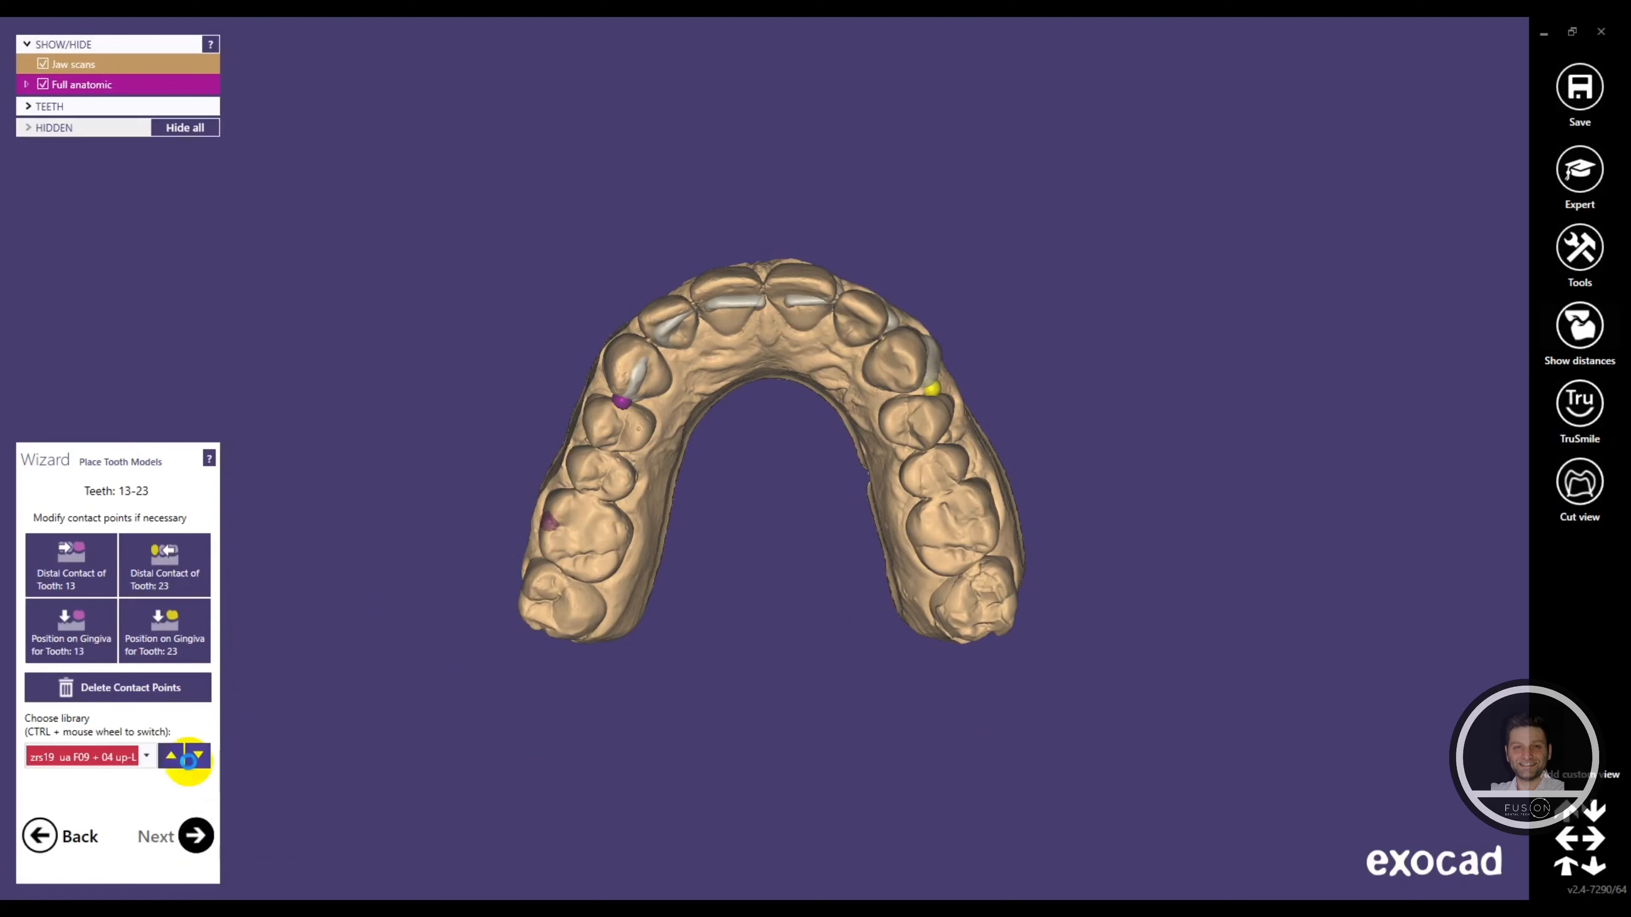
Move the whole chain of tooth models forward and down in chain mode to match the scanned front teeth.
{"action": "middle_click", "coordinate": [782, 280]}
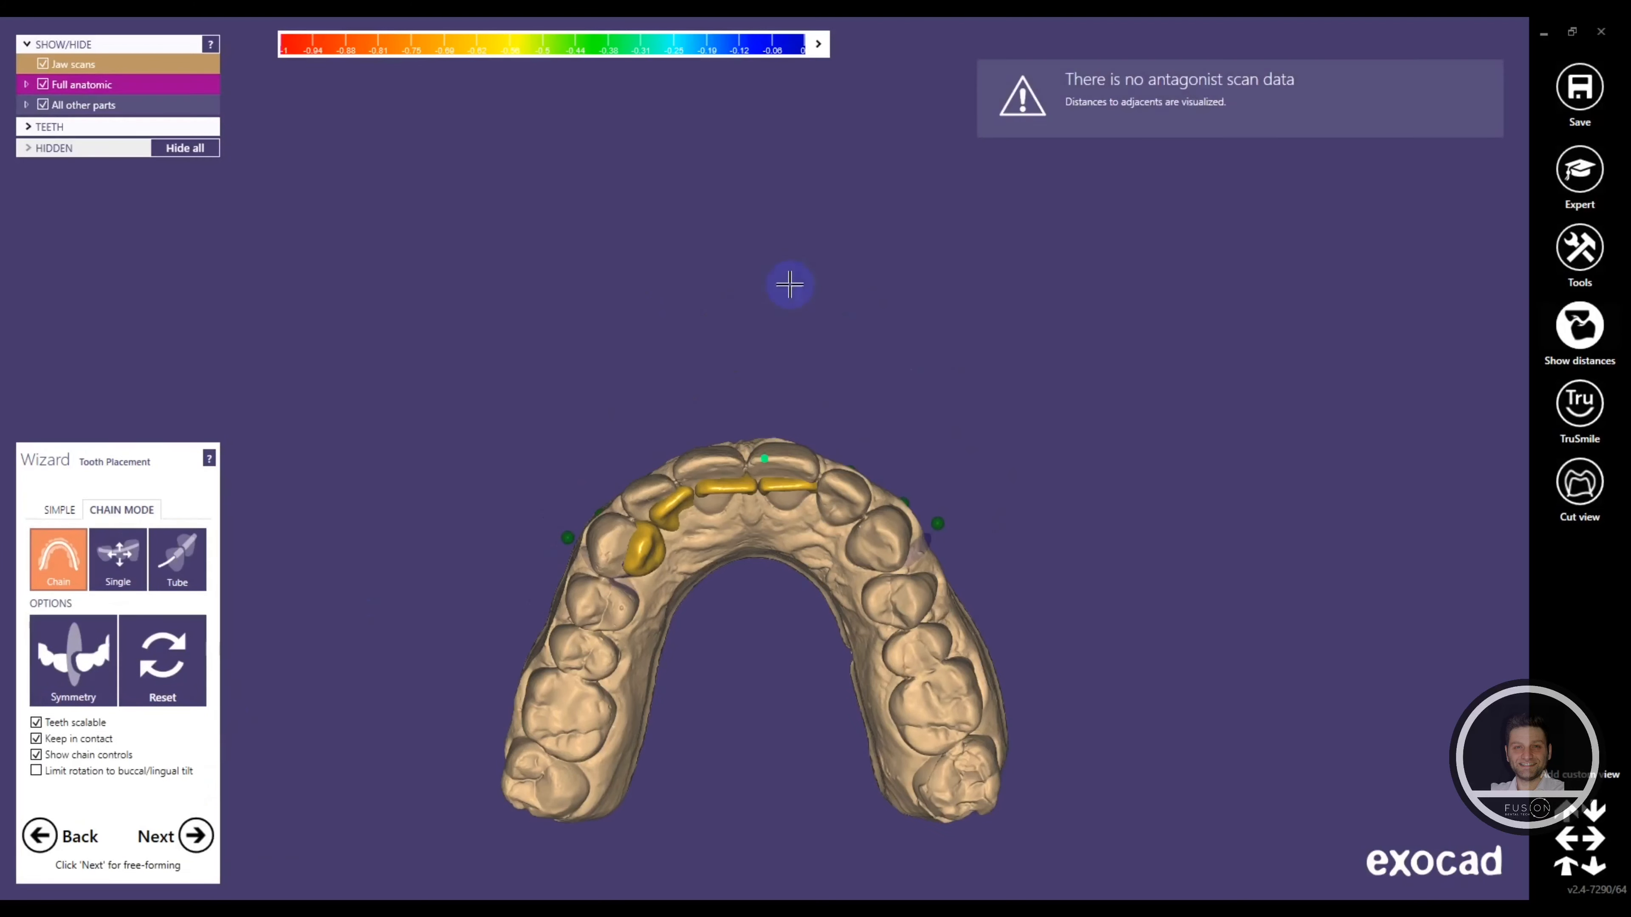
{"action": "scroll", "coordinate": [709, 507], "scroll_direction": "up", "scroll_amount": 5}
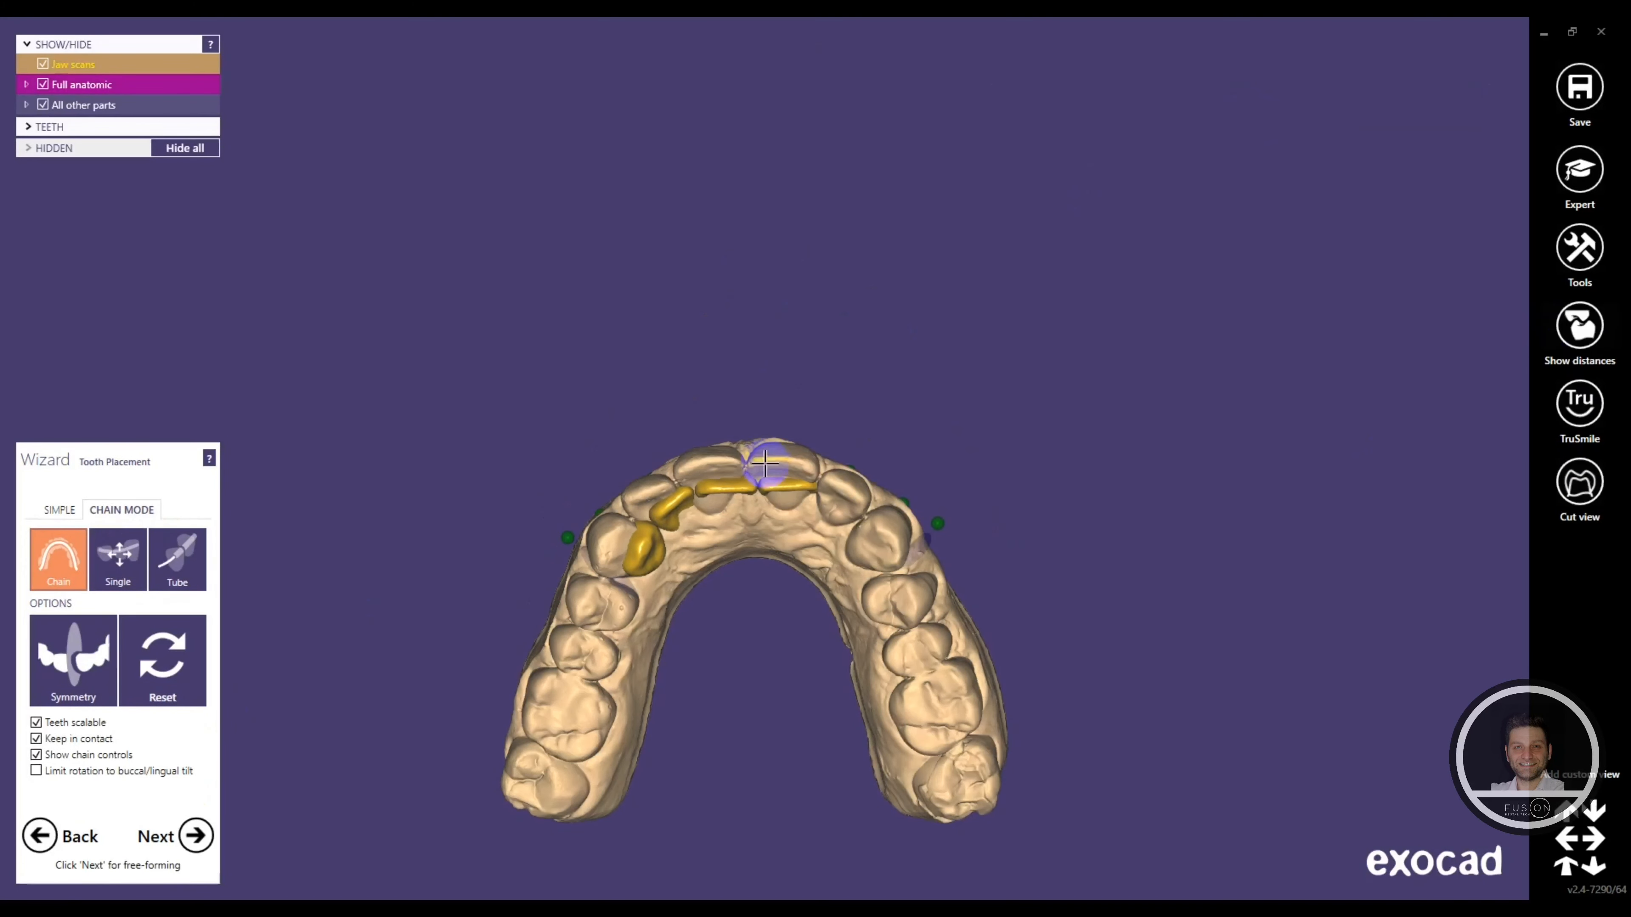
{"action": "left_click_drag", "start_coordinate": [706, 507], "coordinate": [674, 431]}
{"action": "scroll", "coordinate": [677, 437], "scroll_direction": "down", "scroll_amount": 5}
{"action": "right_click_drag", "start_coordinate": [676, 437], "coordinate": [728, 451]}
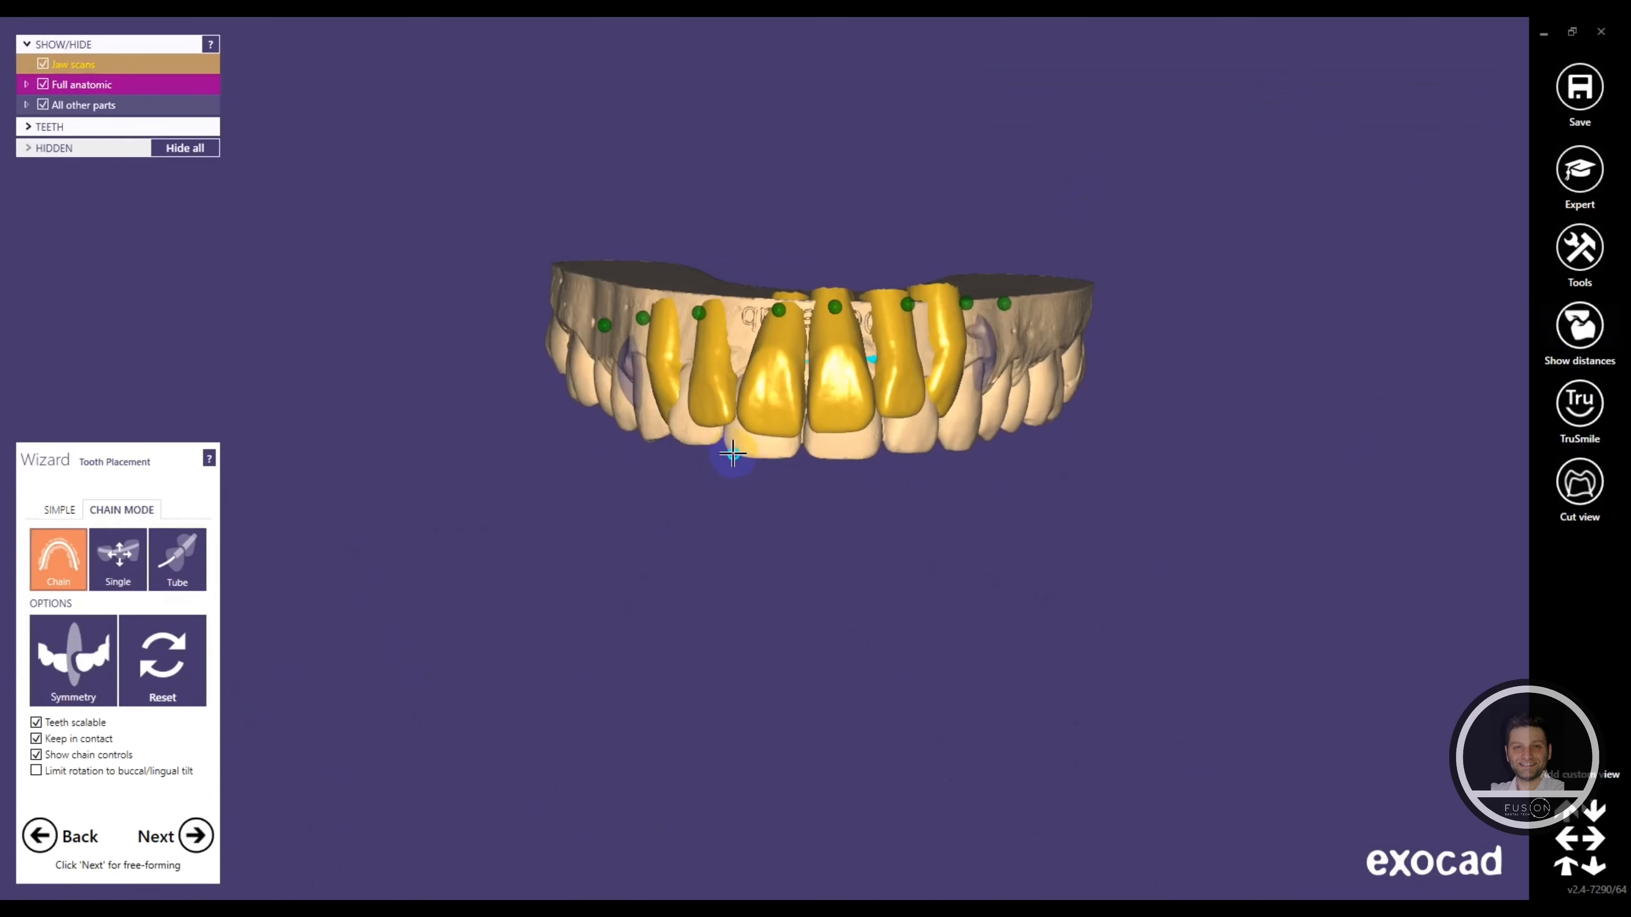
{"action": "scroll", "coordinate": [780, 392], "scroll_direction": "up", "scroll_amount": 2}
{"action": "left_click_drag", "start_coordinate": [781, 392], "coordinate": [866, 442]}
{"action": "scroll", "coordinate": [866, 442], "scroll_direction": "down", "scroll_amount": 4}
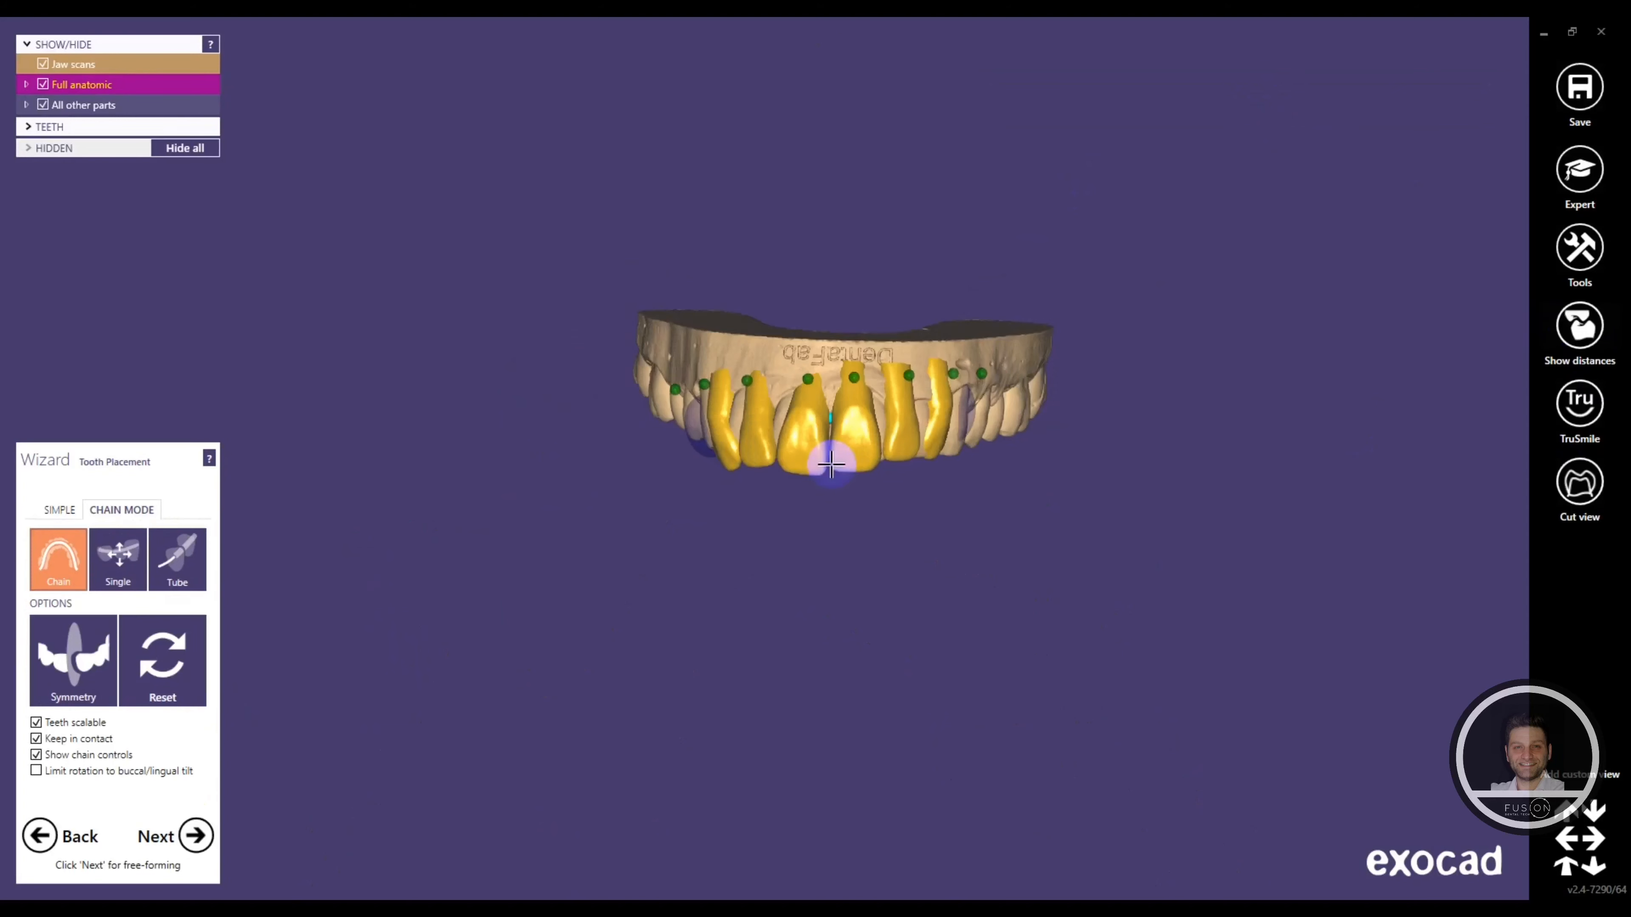
Adjust the two ends of the tooth chain so that teeth 13 and 23 sit over the scanned canines.
{"action": "right_click_drag", "start_coordinate": [831, 464], "coordinate": [743, 533]}
{"action": "scroll", "coordinate": [743, 533], "scroll_direction": "up", "scroll_amount": 3}
{"action": "left_click_drag", "start_coordinate": [712, 542], "coordinate": [707, 589]}
{"action": "left_click_drag", "start_coordinate": [1187, 412], "coordinate": [1244, 463]}
{"action": "scroll", "coordinate": [907, 455], "scroll_direction": "down", "scroll_amount": 3}
{"action": "right_click_drag", "start_coordinate": [906, 456], "coordinate": [934, 486]}
In simple placement mode, fit tooth model 13 to the scanned canine and move tooth 12 outward over the lateral incisor.
{"action": "left_click", "coordinate": [100, 523]}
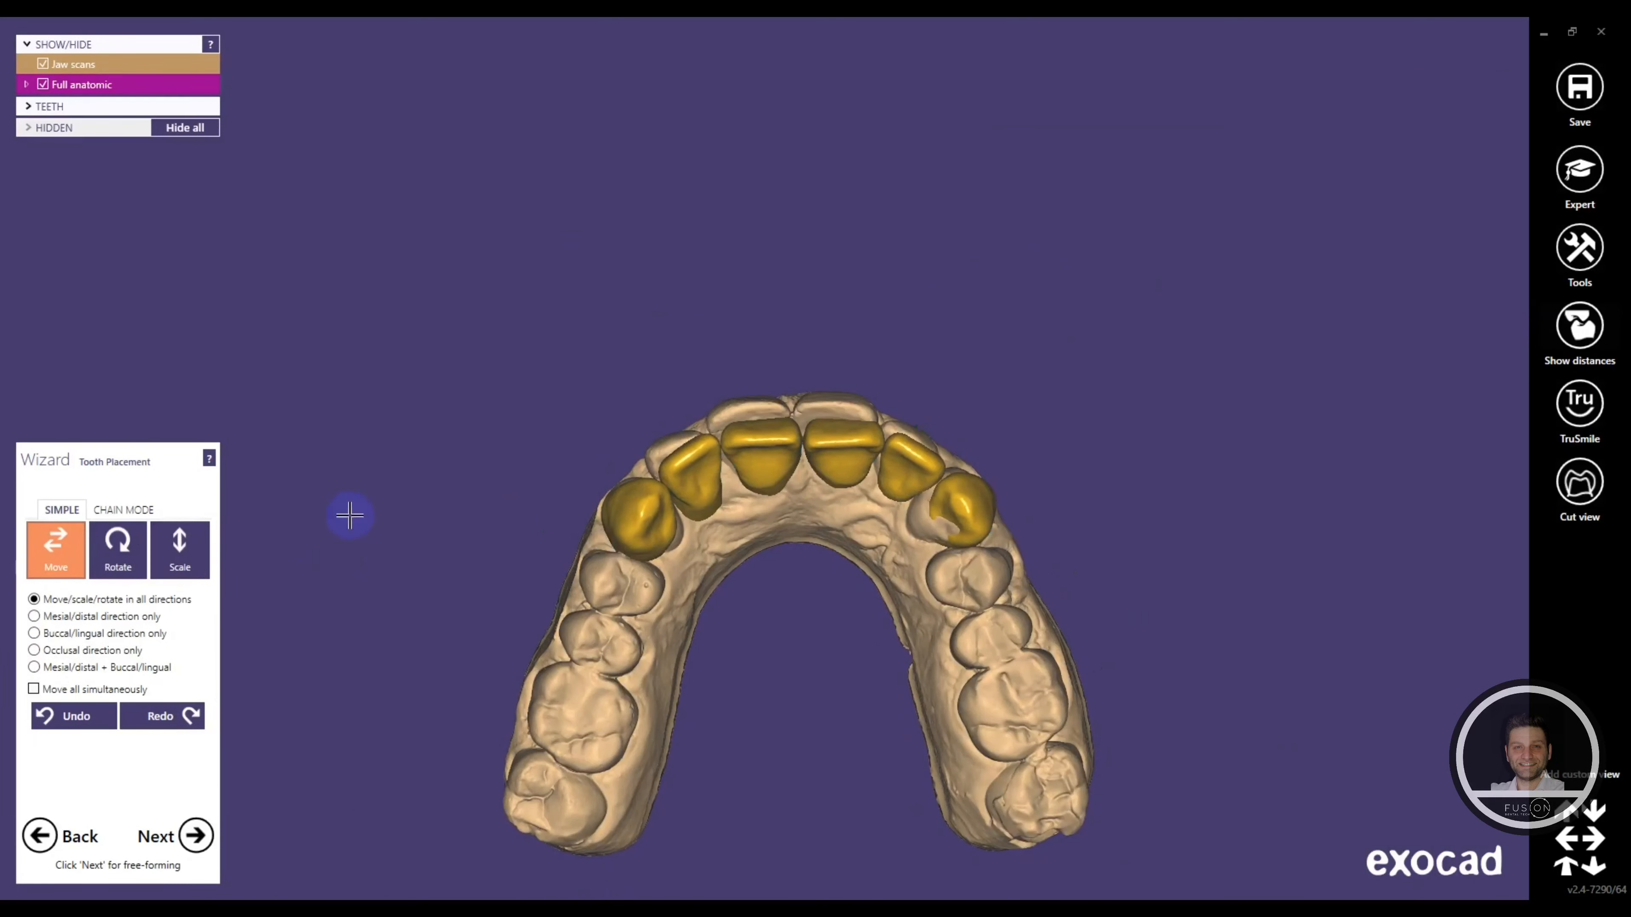
{"action": "scroll", "coordinate": [706, 539], "scroll_direction": "up", "scroll_amount": 5}
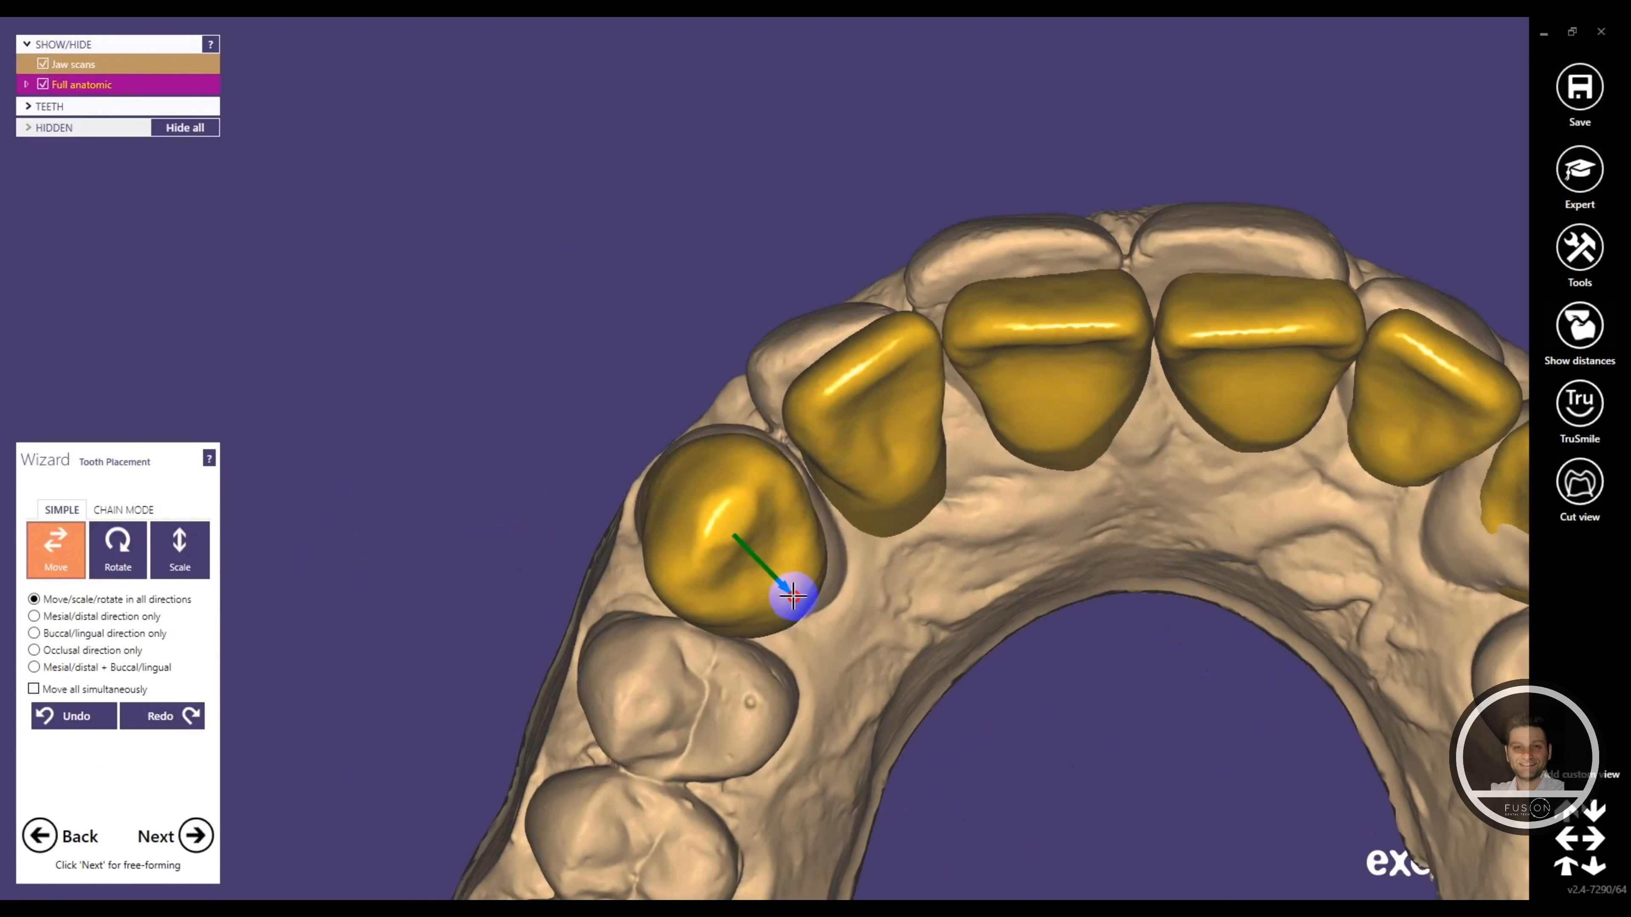
{"action": "left_click_drag", "start_coordinate": [793, 597], "coordinate": [808, 599]}
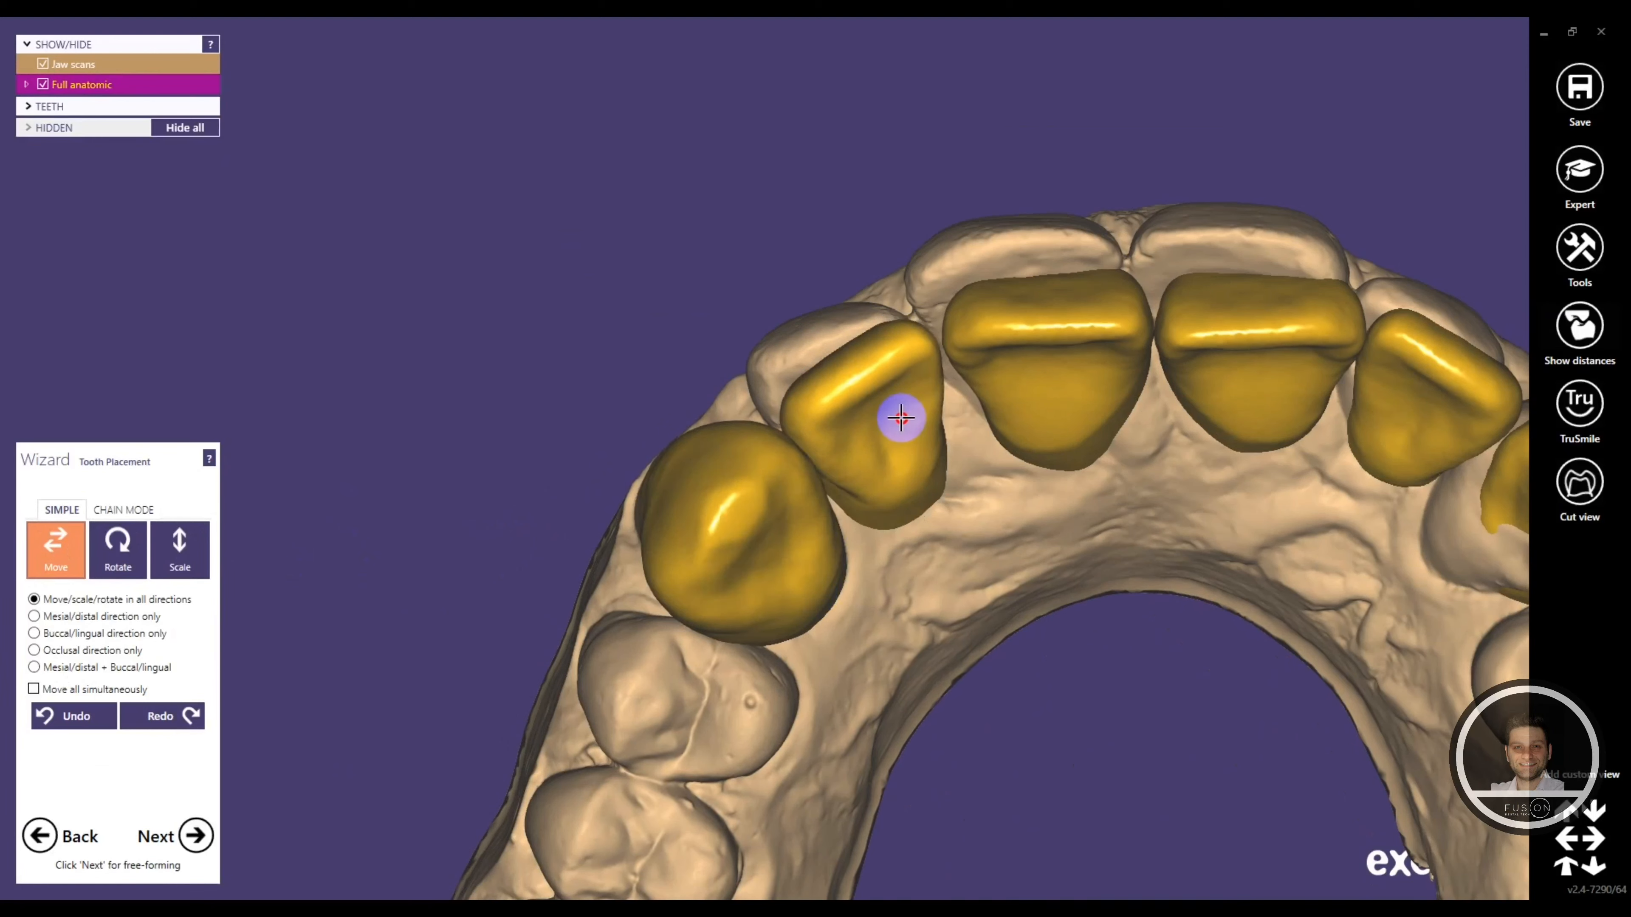
{"action": "left_click_drag", "start_coordinate": [902, 418], "coordinate": [796, 328]}
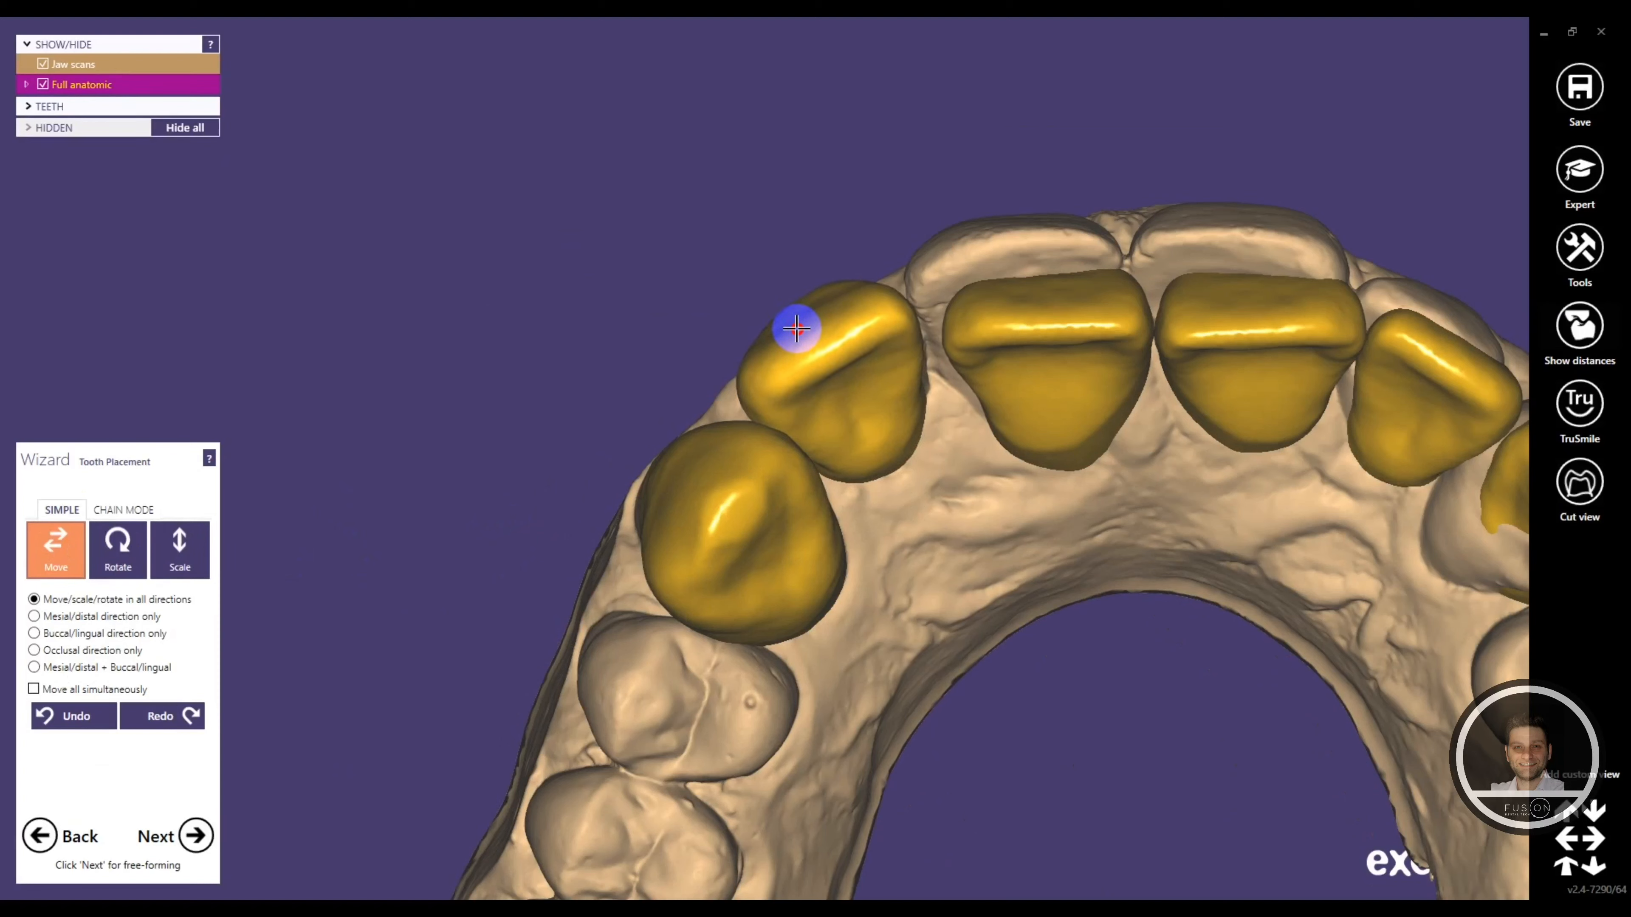
Move tooth models 11, 21 and 22 outward individually onto the scanned incisors.
{"action": "left_click_drag", "start_coordinate": [1049, 313], "coordinate": [1013, 237]}
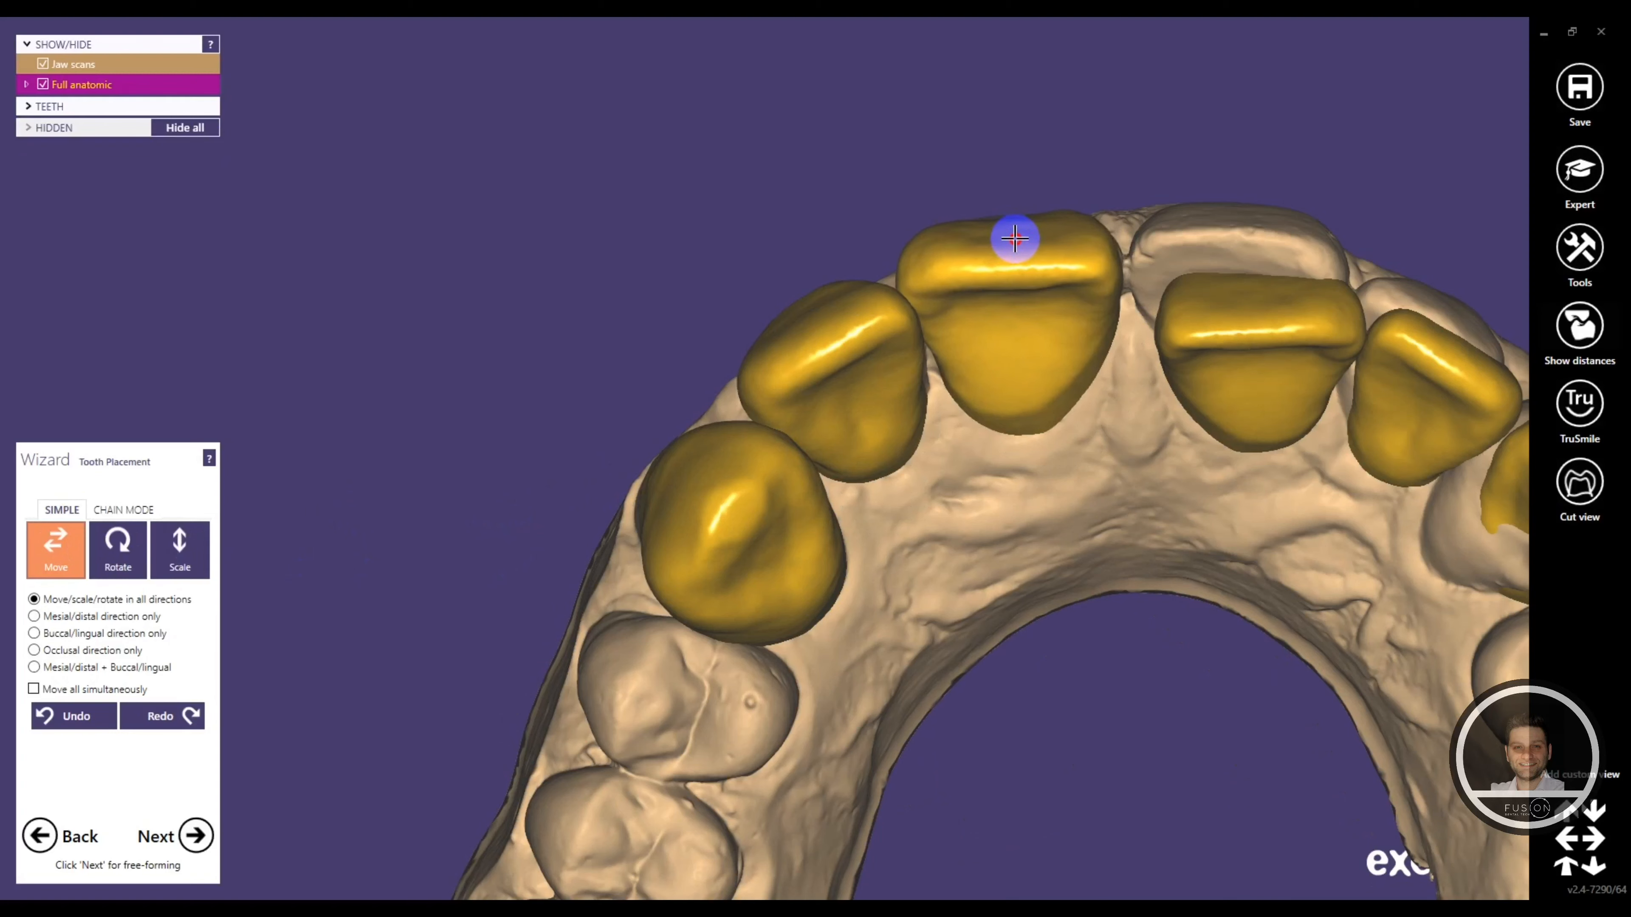
{"action": "left_click_drag", "start_coordinate": [1245, 317], "coordinate": [1202, 236]}
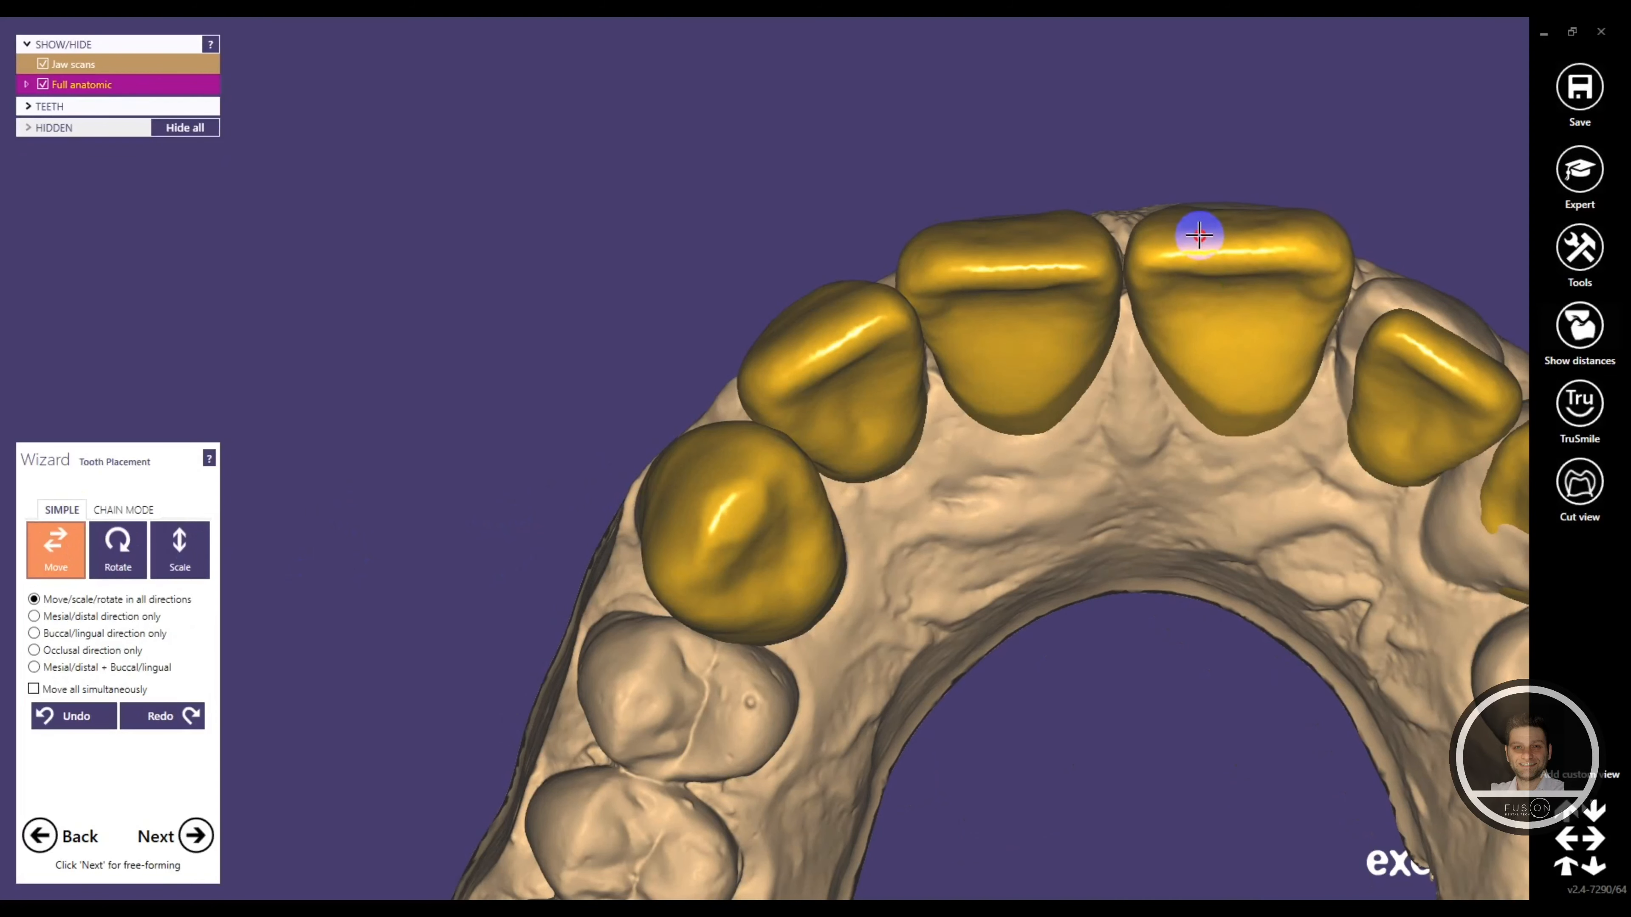
{"action": "left_click_drag", "start_coordinate": [1020, 310], "coordinate": [1103, 226]}
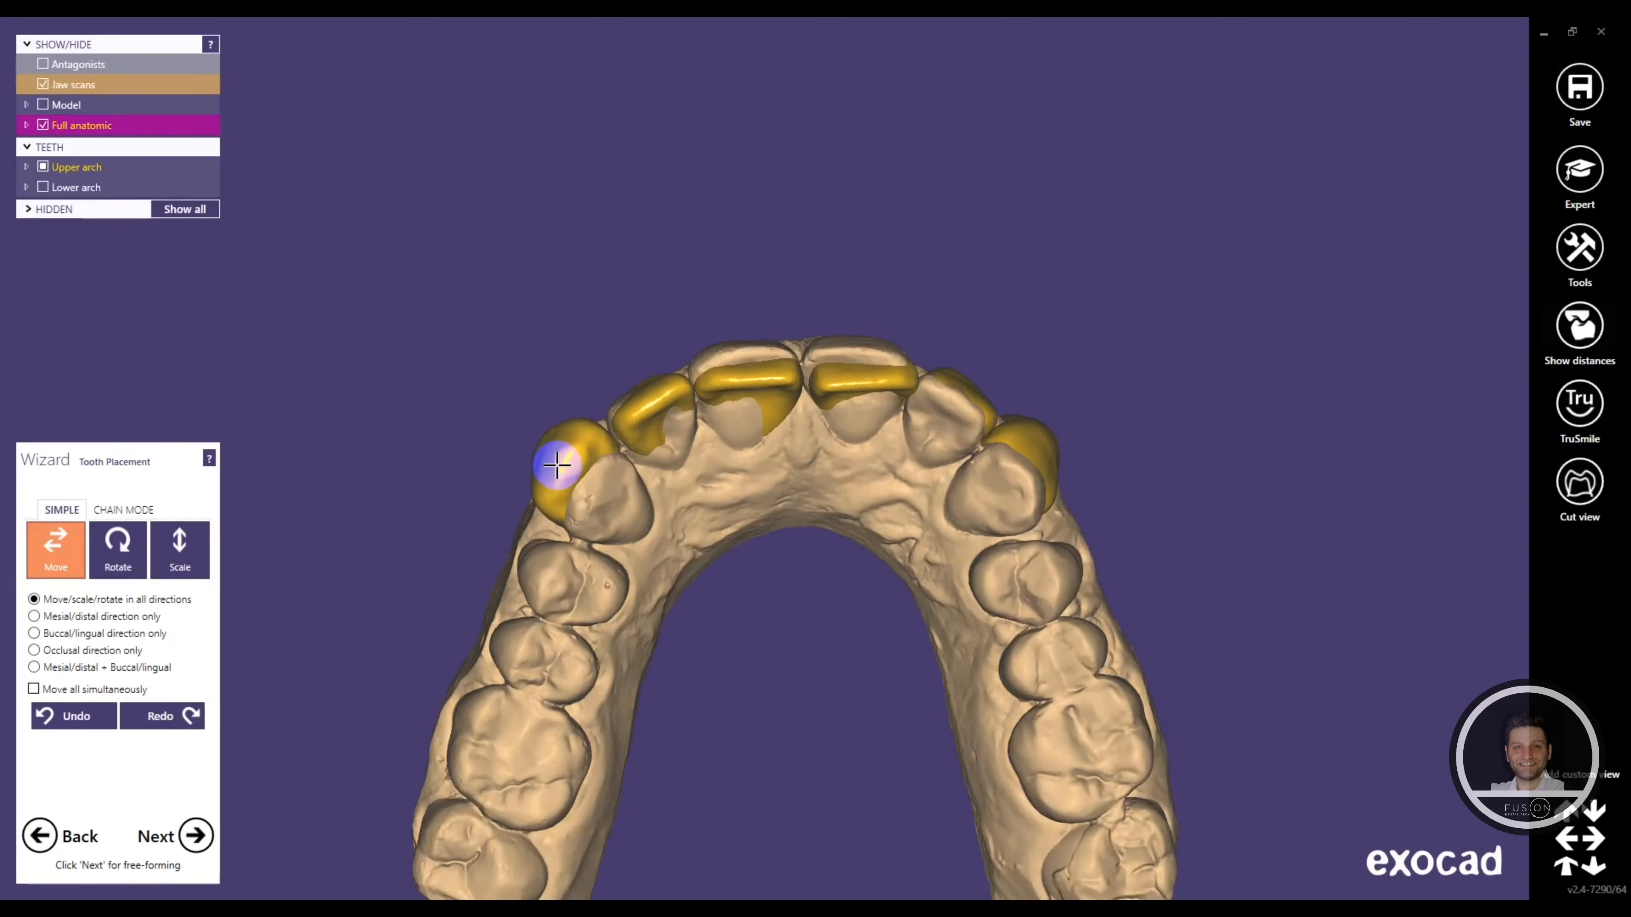
Reposition tooth models 13, 12, 11 and 21 one by one so that they cover the scanned teeth.
{"action": "scroll", "coordinate": [558, 459], "scroll_direction": "up", "scroll_amount": 3}
{"action": "mouse_move", "coordinate": [581, 478]}
{"action": "left_mouse_down"}
{"action": "mouse_move", "coordinate": [608, 501]}
{"action": "mouse_move", "coordinate": [608, 473]}
{"action": "left_mouse_up"}
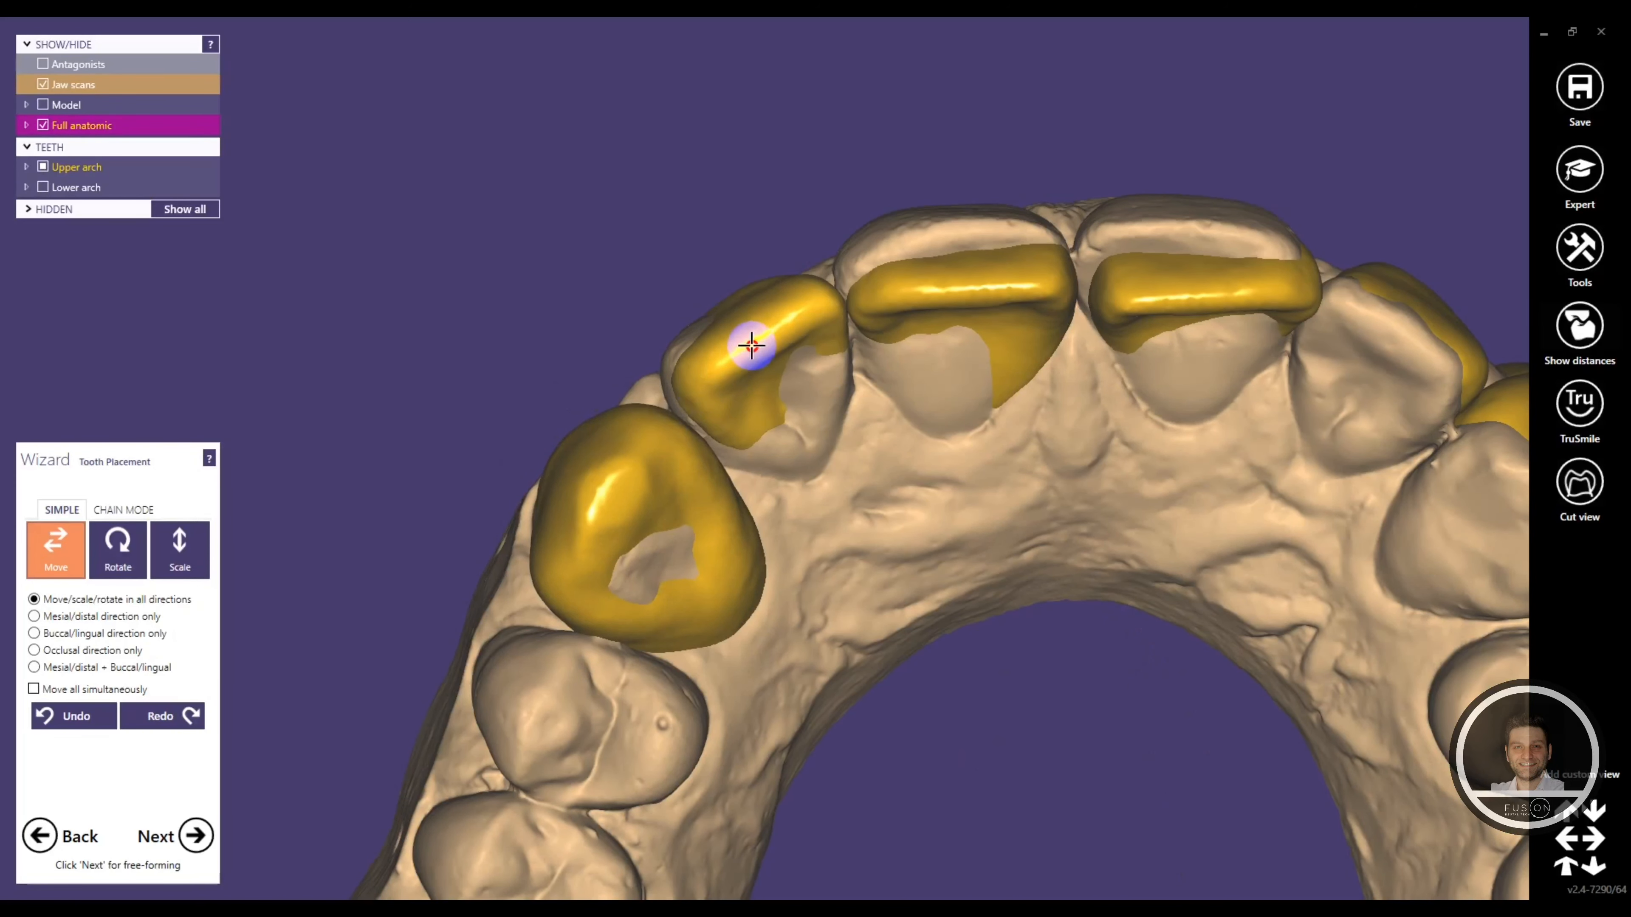
{"action": "left_click_drag", "start_coordinate": [739, 350], "coordinate": [724, 323]}
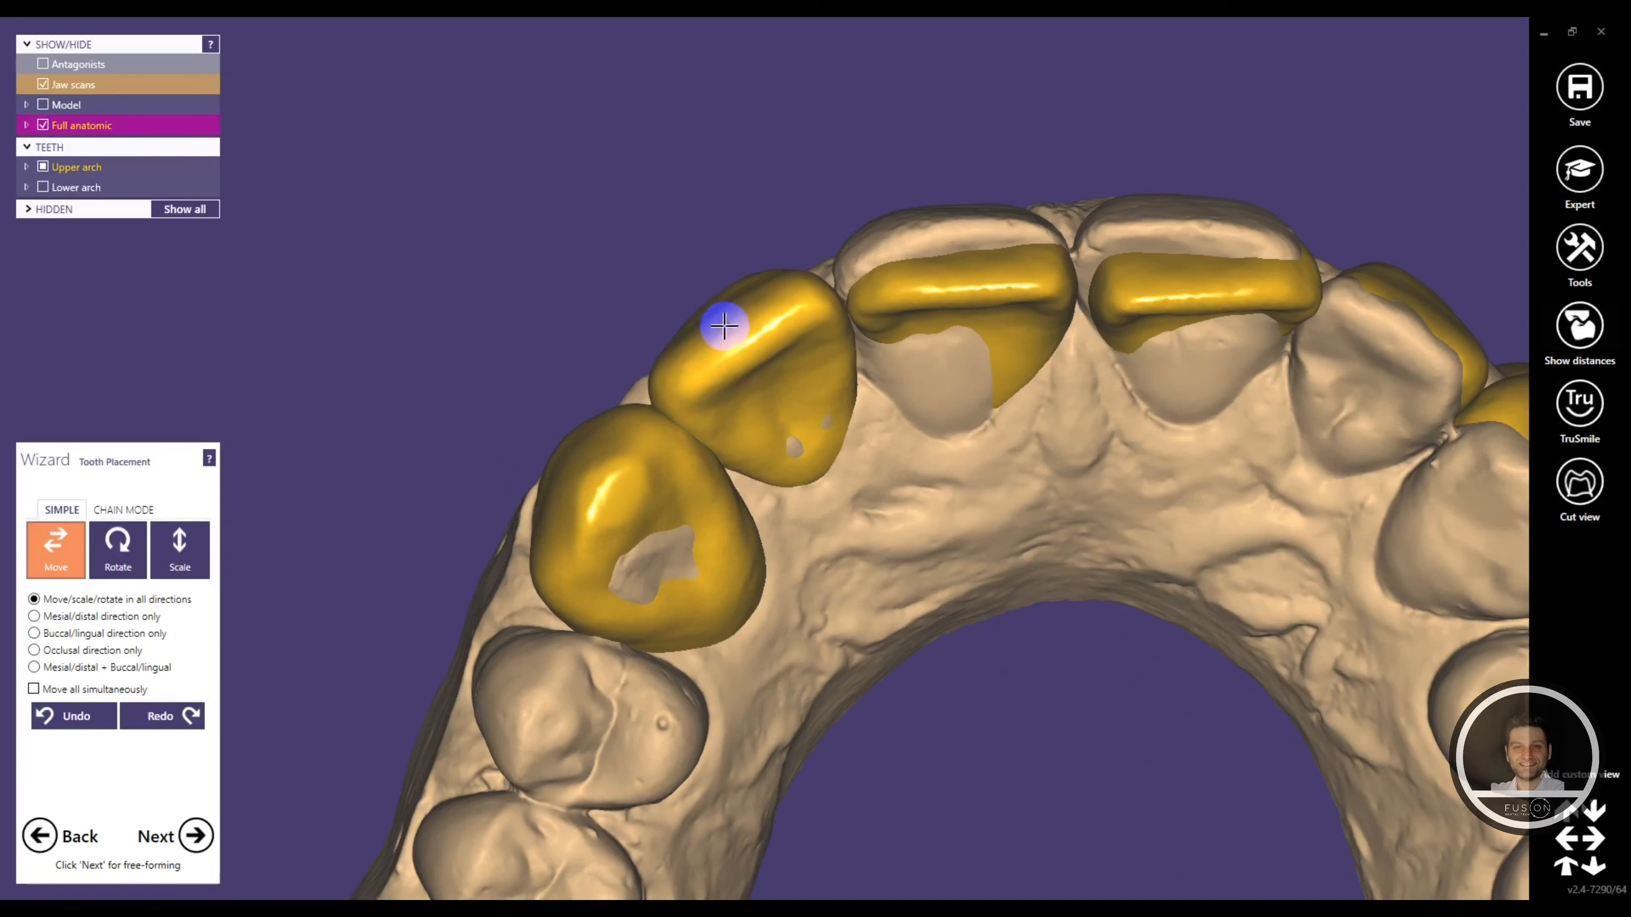
{"action": "left_click_drag", "start_coordinate": [1002, 291], "coordinate": [999, 278]}
{"action": "left_click_drag", "start_coordinate": [1021, 357], "coordinate": [964, 230]}
{"action": "left_click_drag", "start_coordinate": [1202, 284], "coordinate": [1149, 356]}
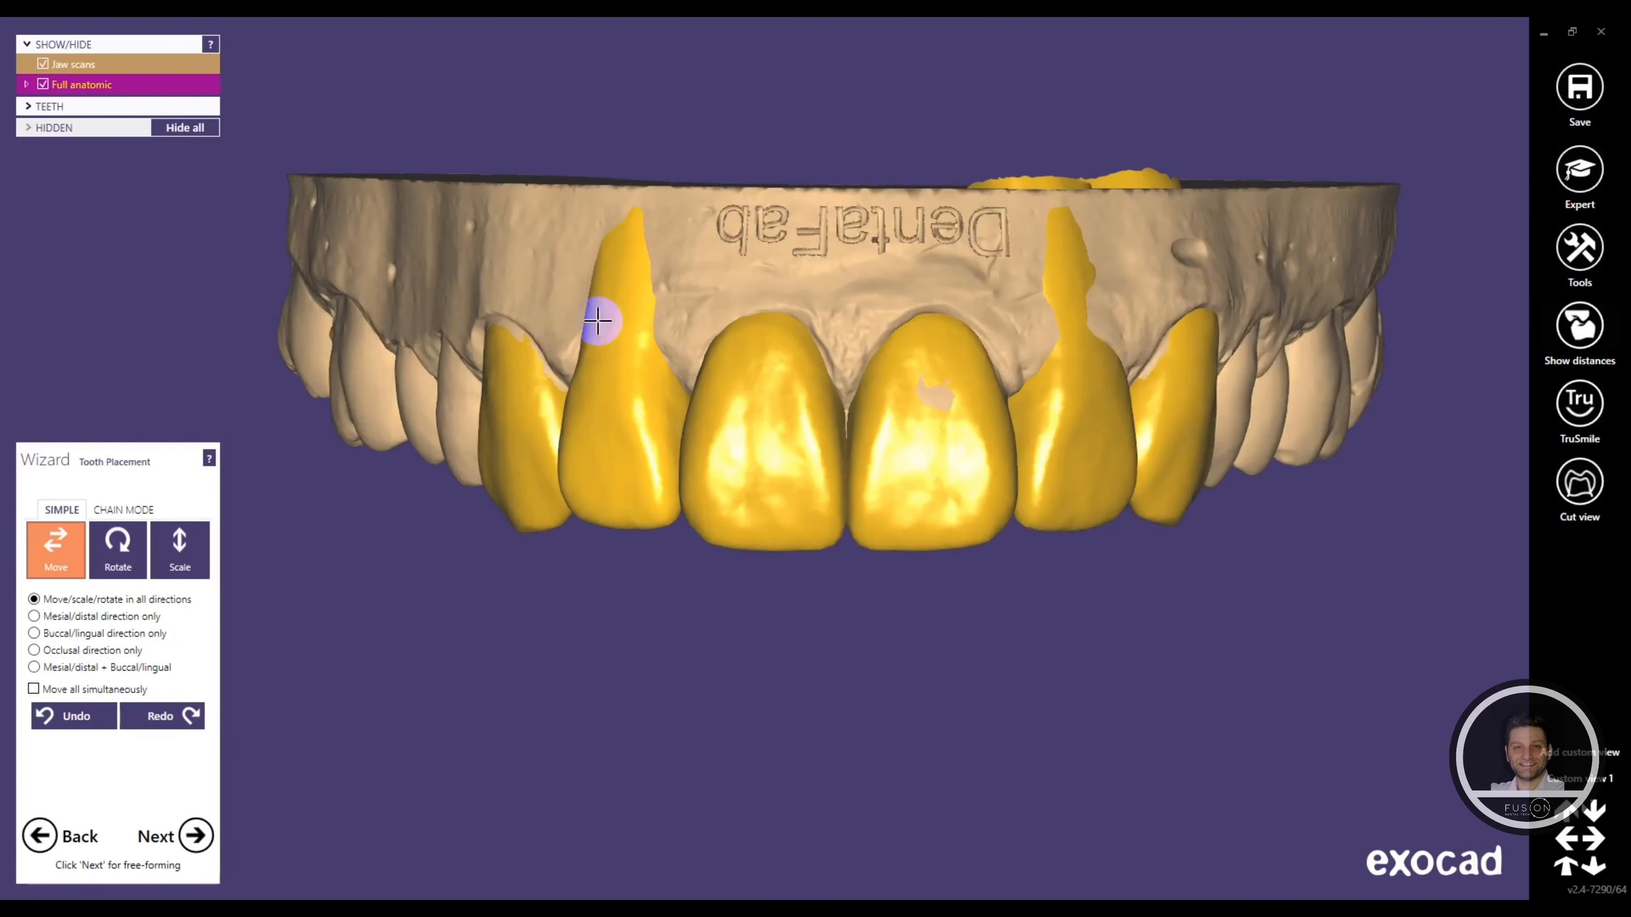
Fine-tune the positions of tooth models 13 and 22 individually over the scanned teeth.
{"action": "scroll", "coordinate": [598, 321], "scroll_direction": "up", "scroll_amount": 2}
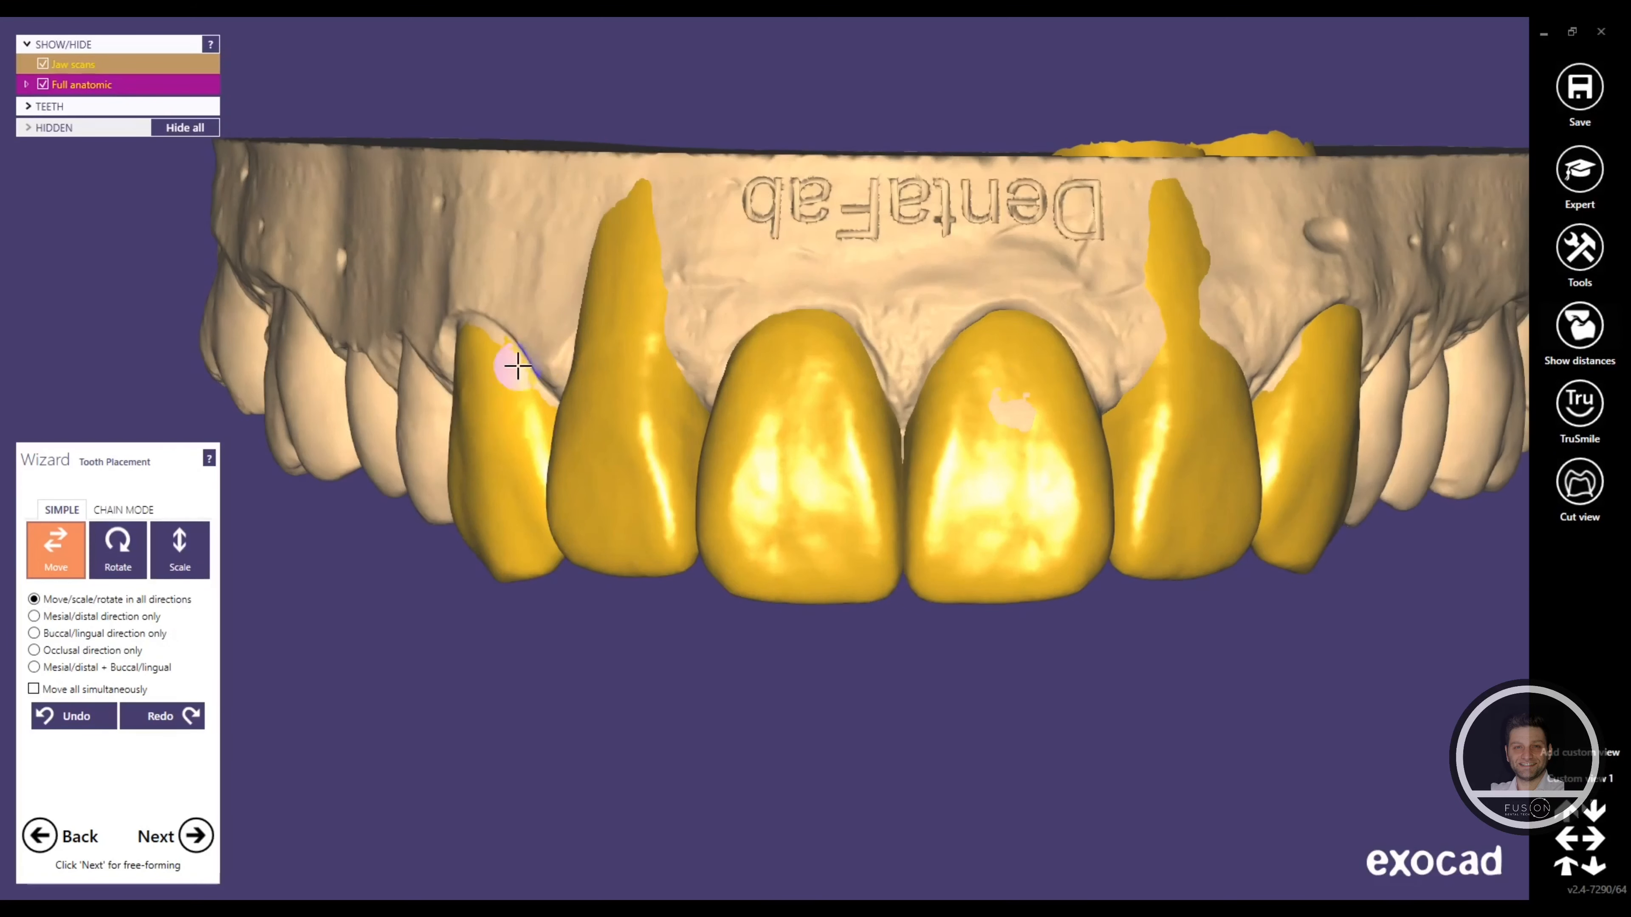
{"action": "left_click_drag", "start_coordinate": [501, 375], "coordinate": [499, 366]}
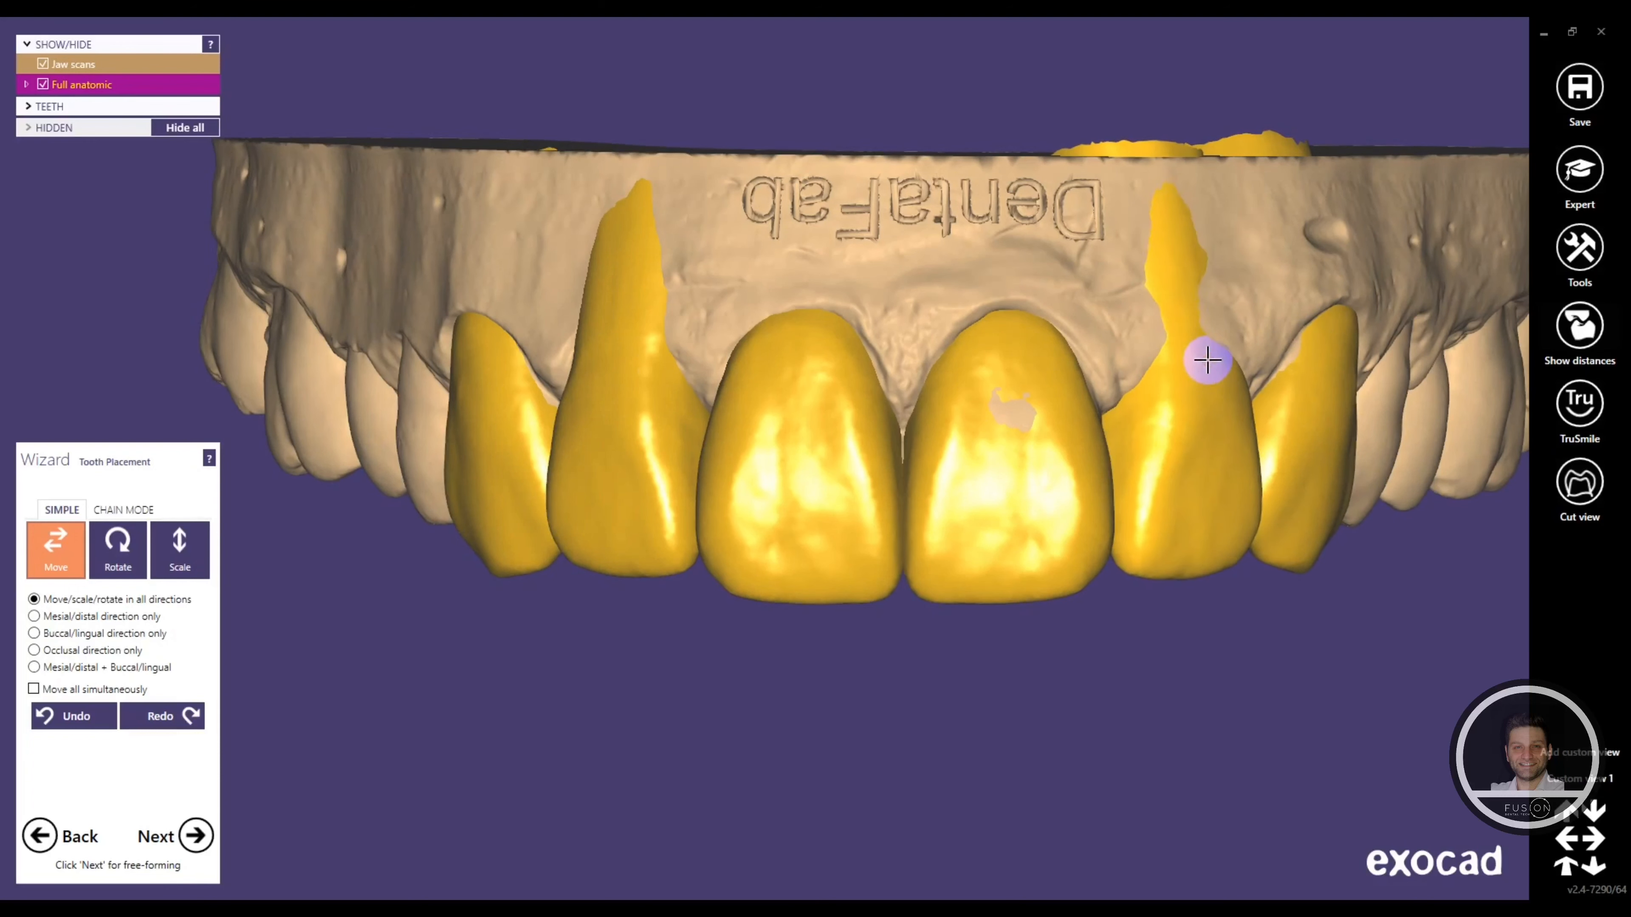
{"action": "left_click_drag", "start_coordinate": [1207, 359], "coordinate": [1212, 514]}
{"action": "left_click_drag", "start_coordinate": [1195, 355], "coordinate": [1198, 351]}
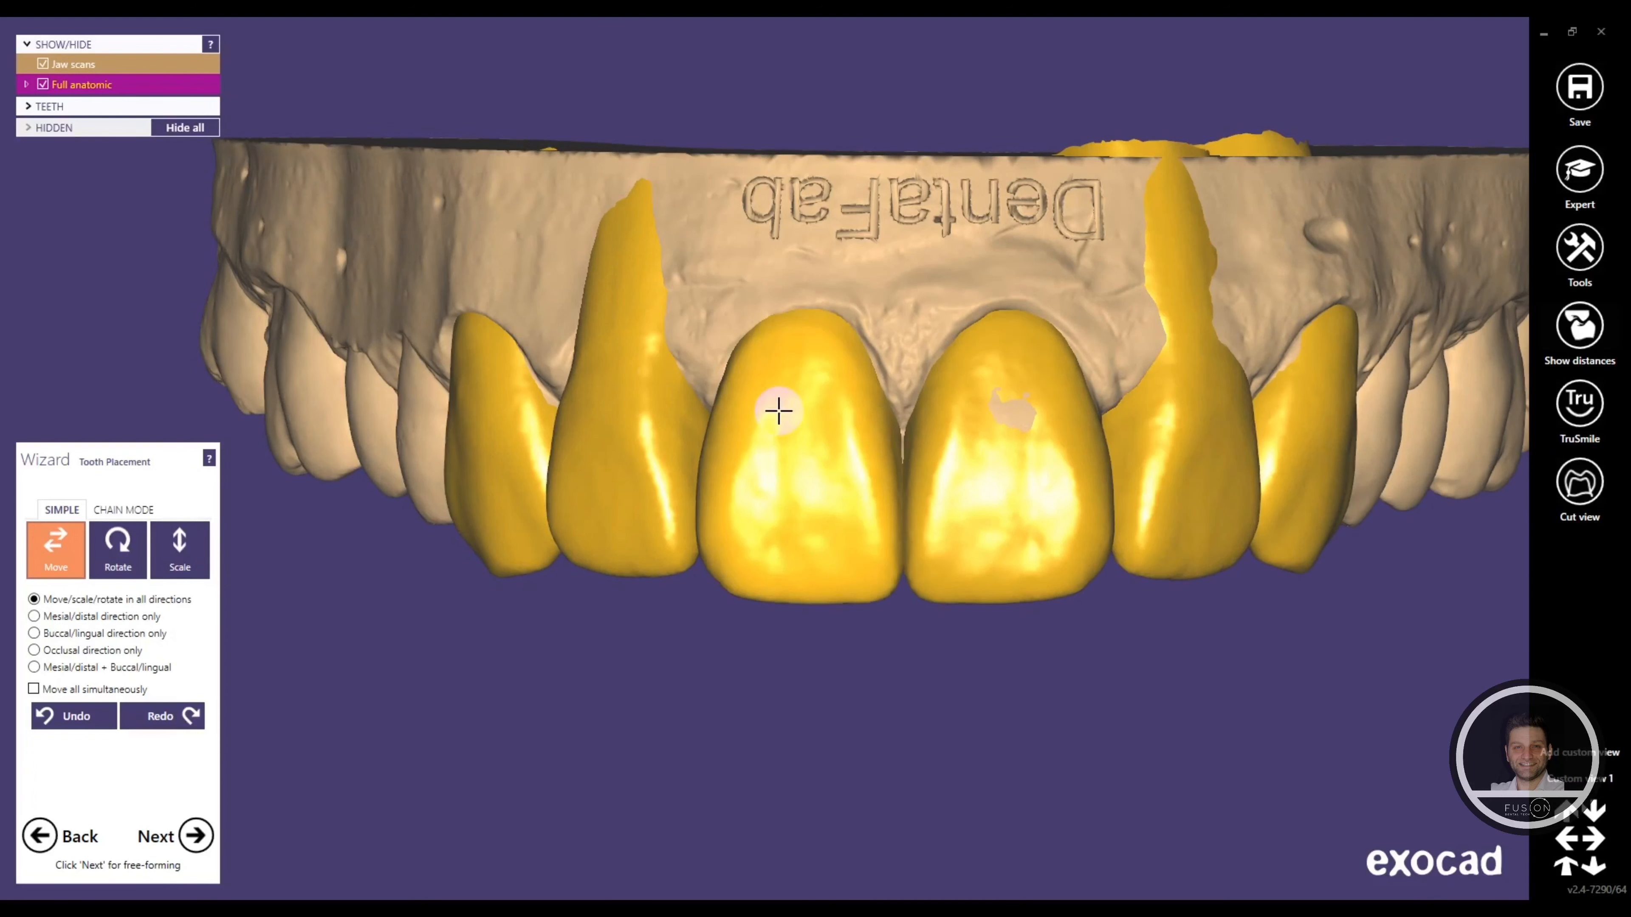
{"action": "scroll", "coordinate": [845, 452], "scroll_direction": "down", "scroll_amount": 3}
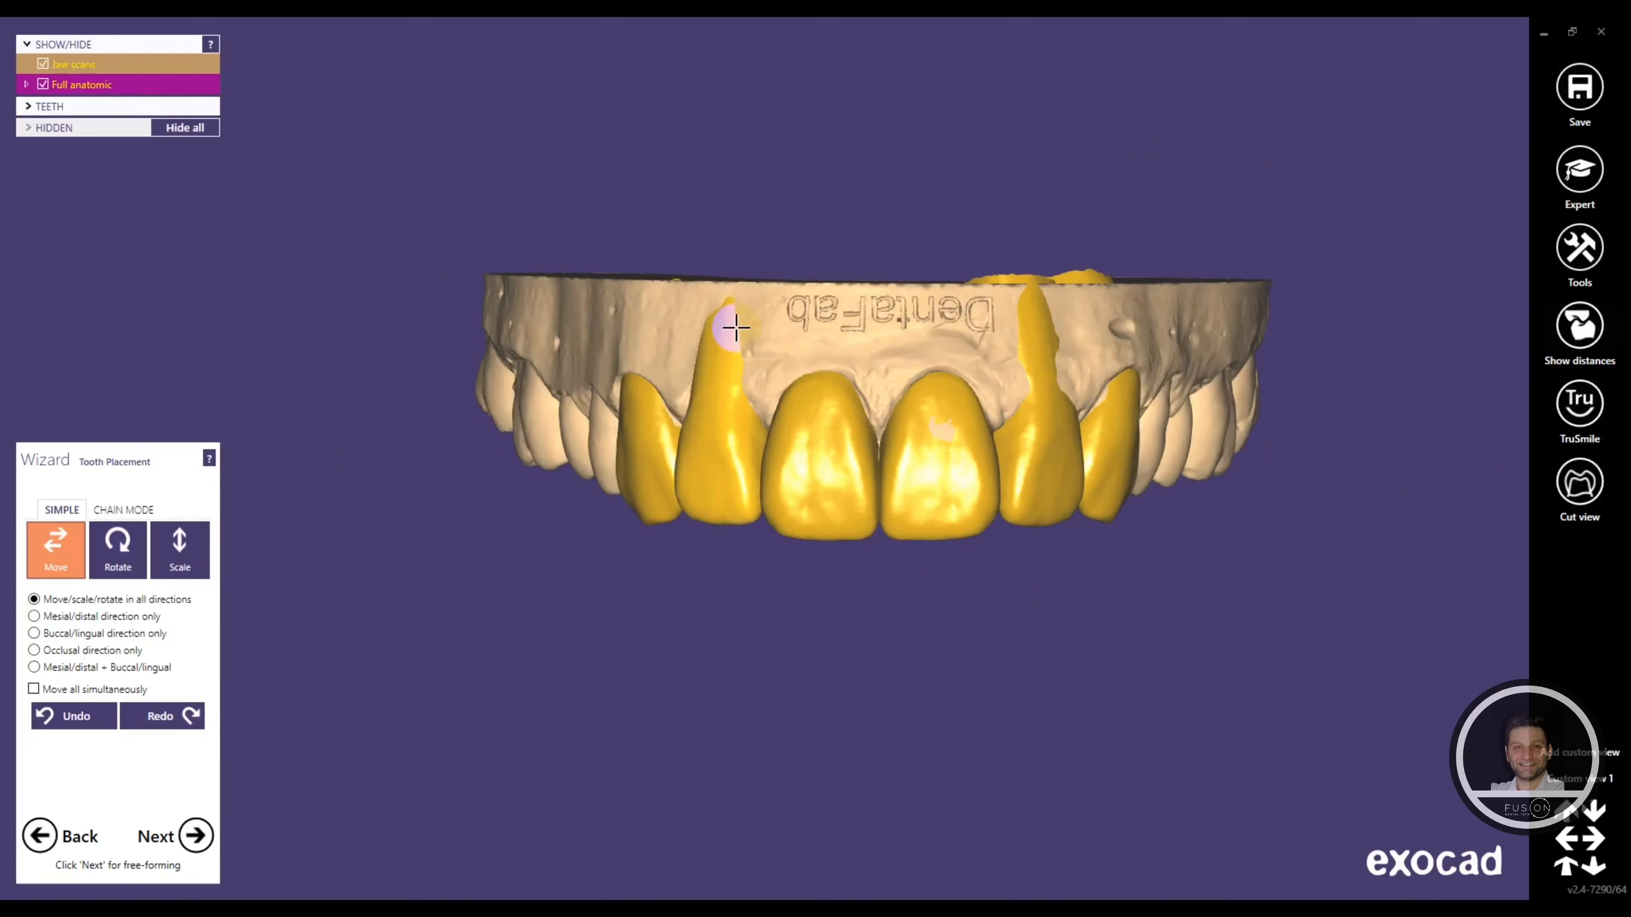
Switch to expert mode and start anatomic free-forming with the Tooth Parts preset.
{"action": "left_click", "coordinate": [1556, 165]}
{"action": "left_click", "coordinate": [1019, 100]}
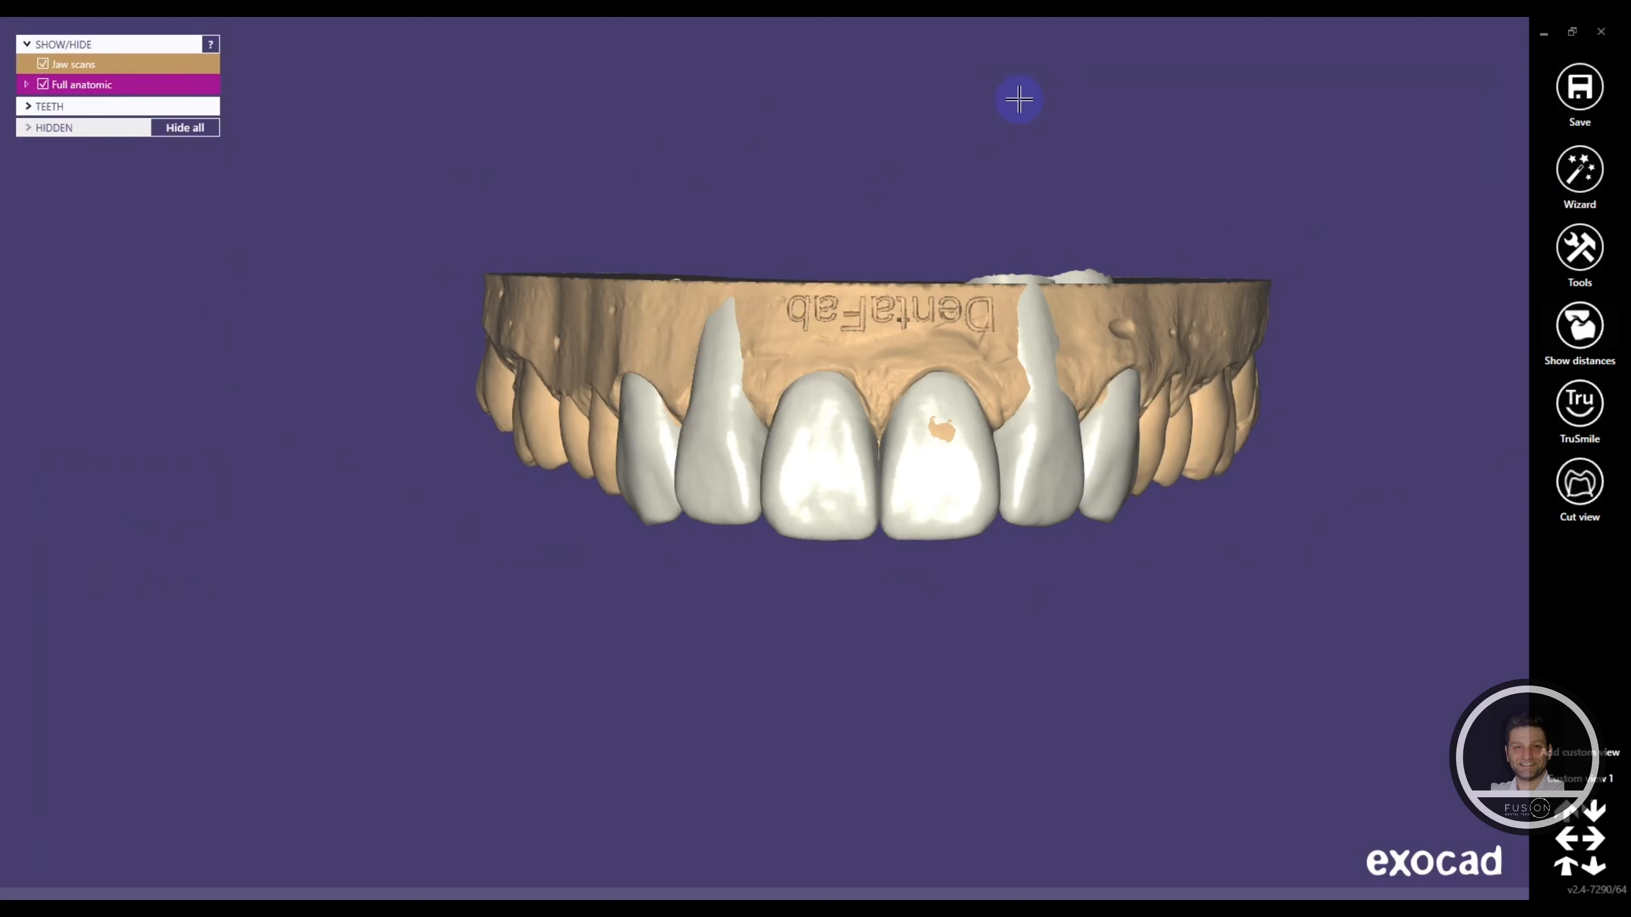
{"action": "right_click", "coordinate": [576, 149]}
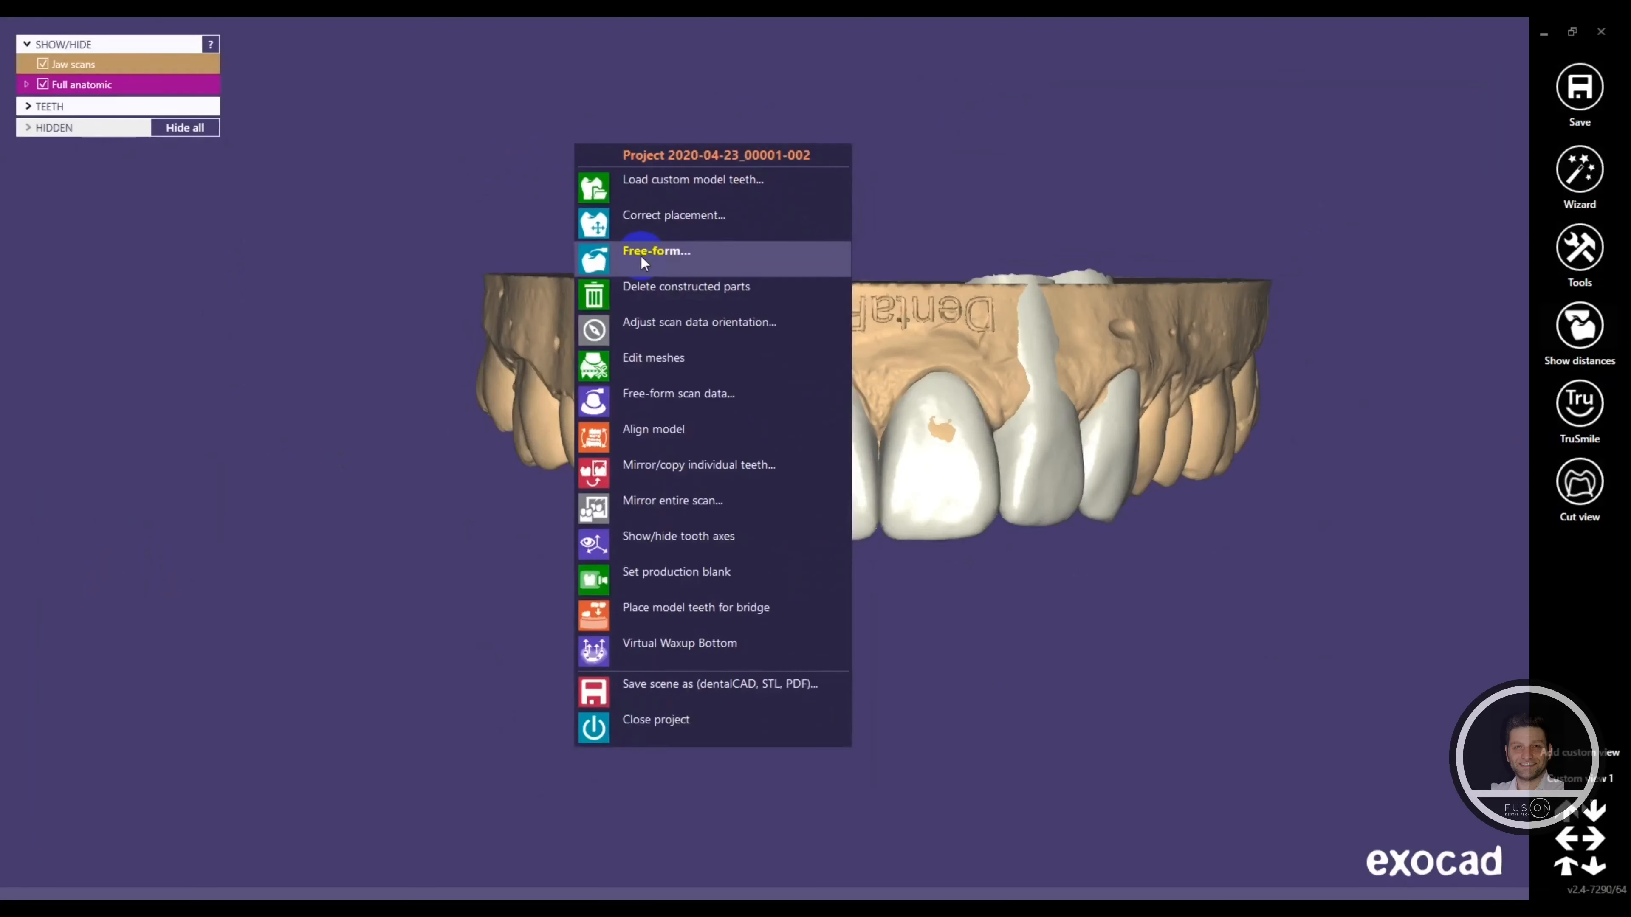
{"action": "left_click", "coordinate": [641, 256]}
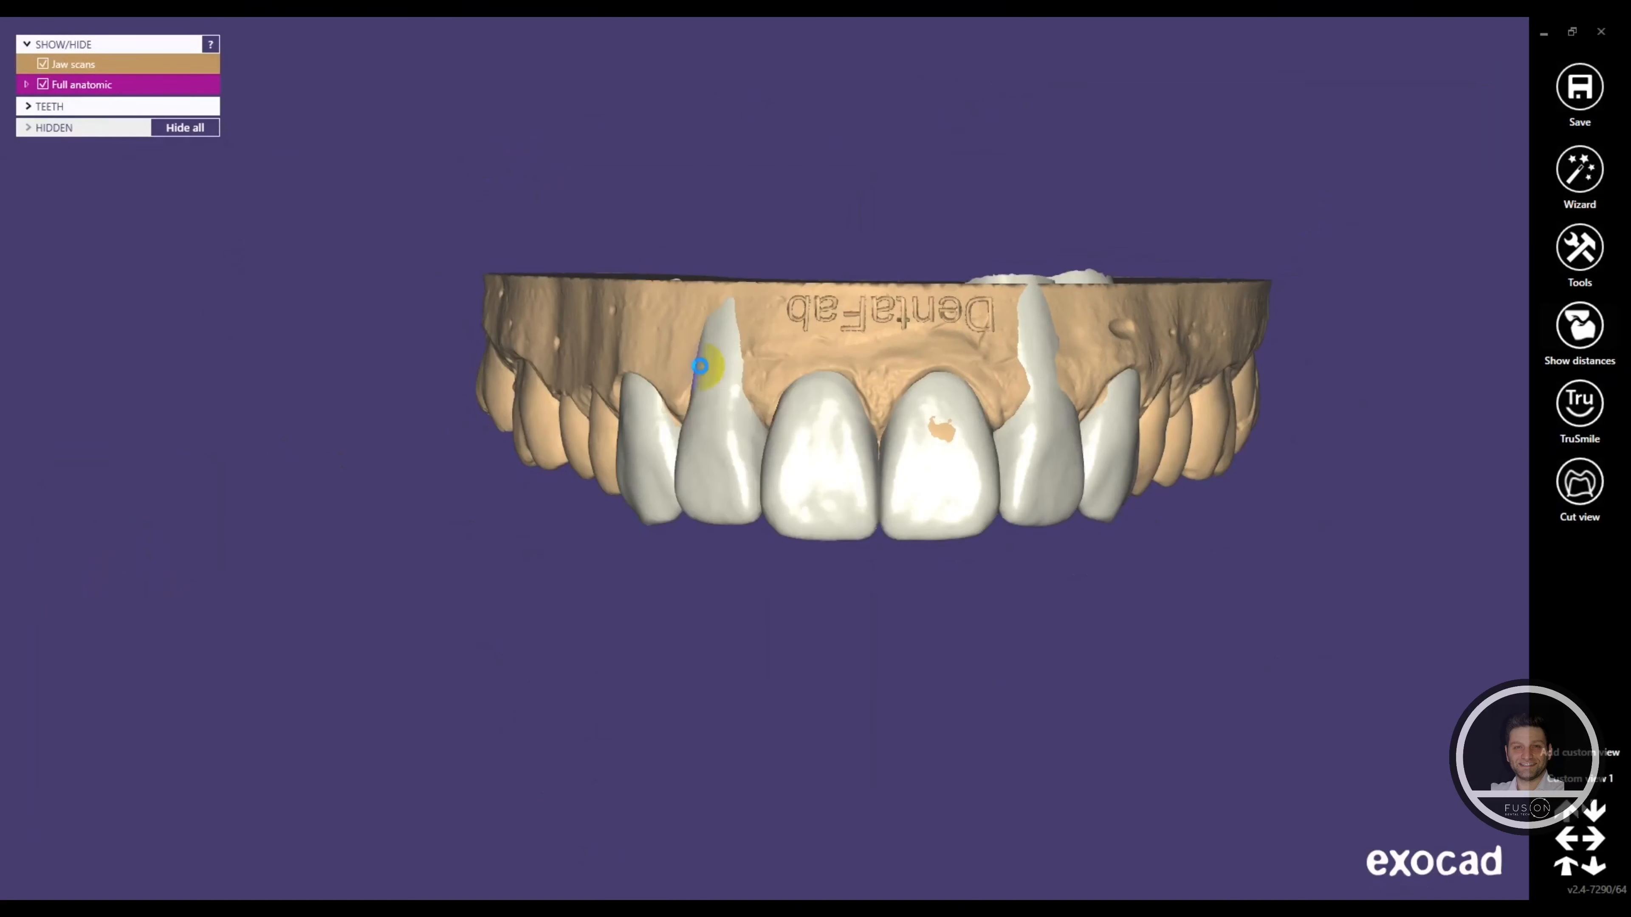
{"action": "left_click", "coordinate": [147, 409]}
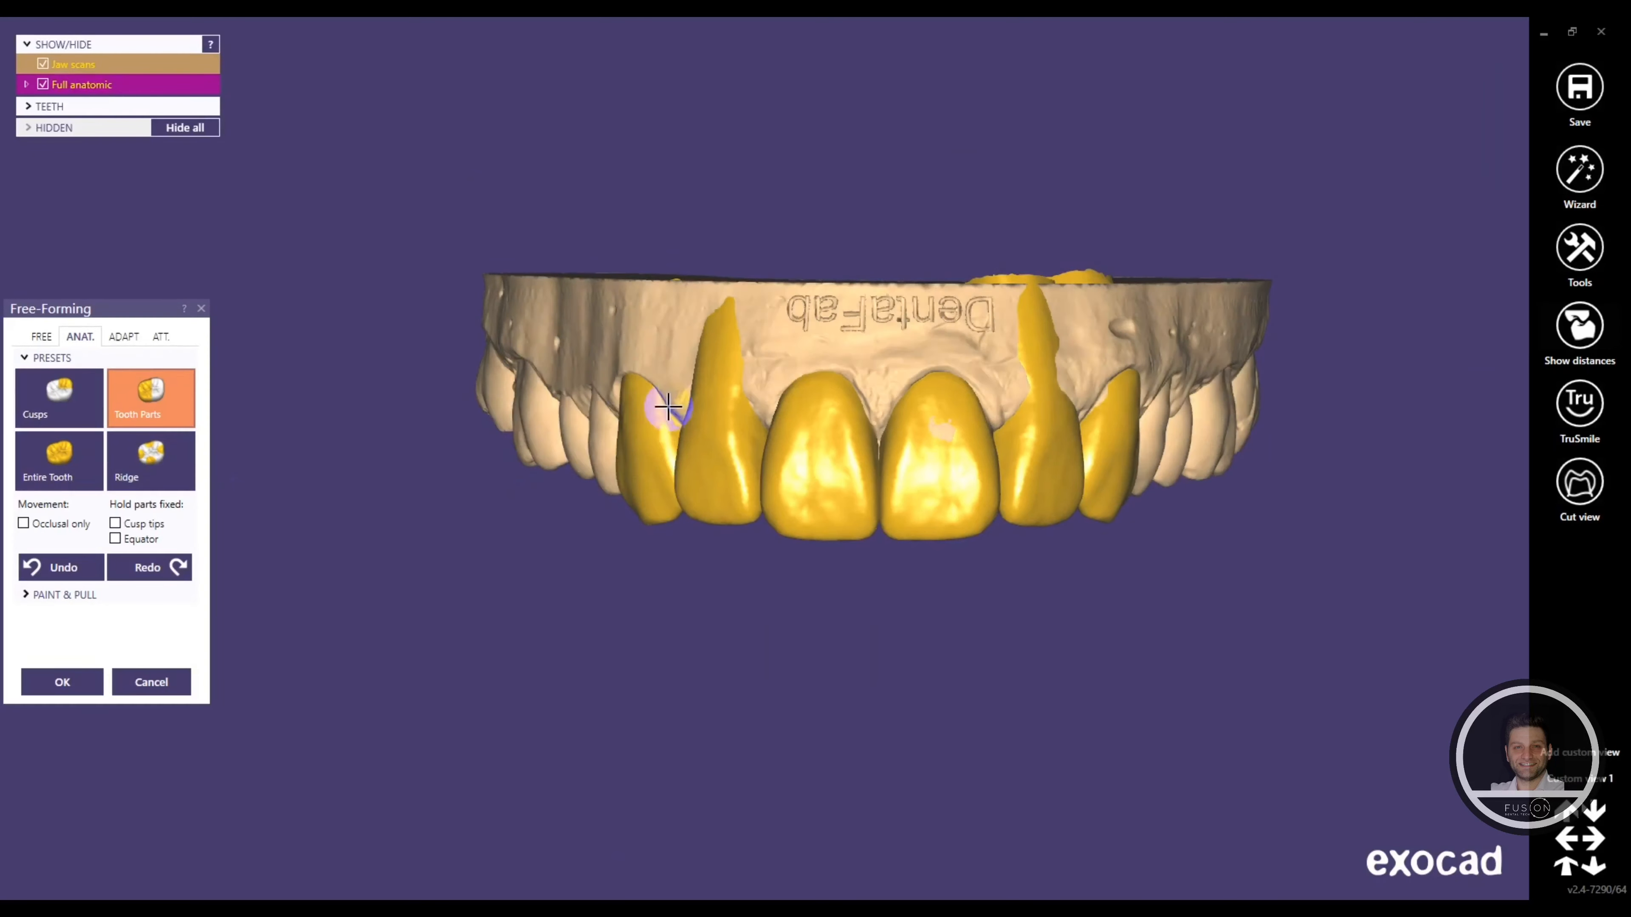
Pull back the overextended labial neck of tooth 12 to the gum line and adjust the neck of tooth 13.
{"action": "scroll", "coordinate": [710, 390], "scroll_direction": "up", "scroll_amount": 5}
{"action": "scroll", "coordinate": [758, 449], "scroll_direction": "up", "scroll_amount": 2}
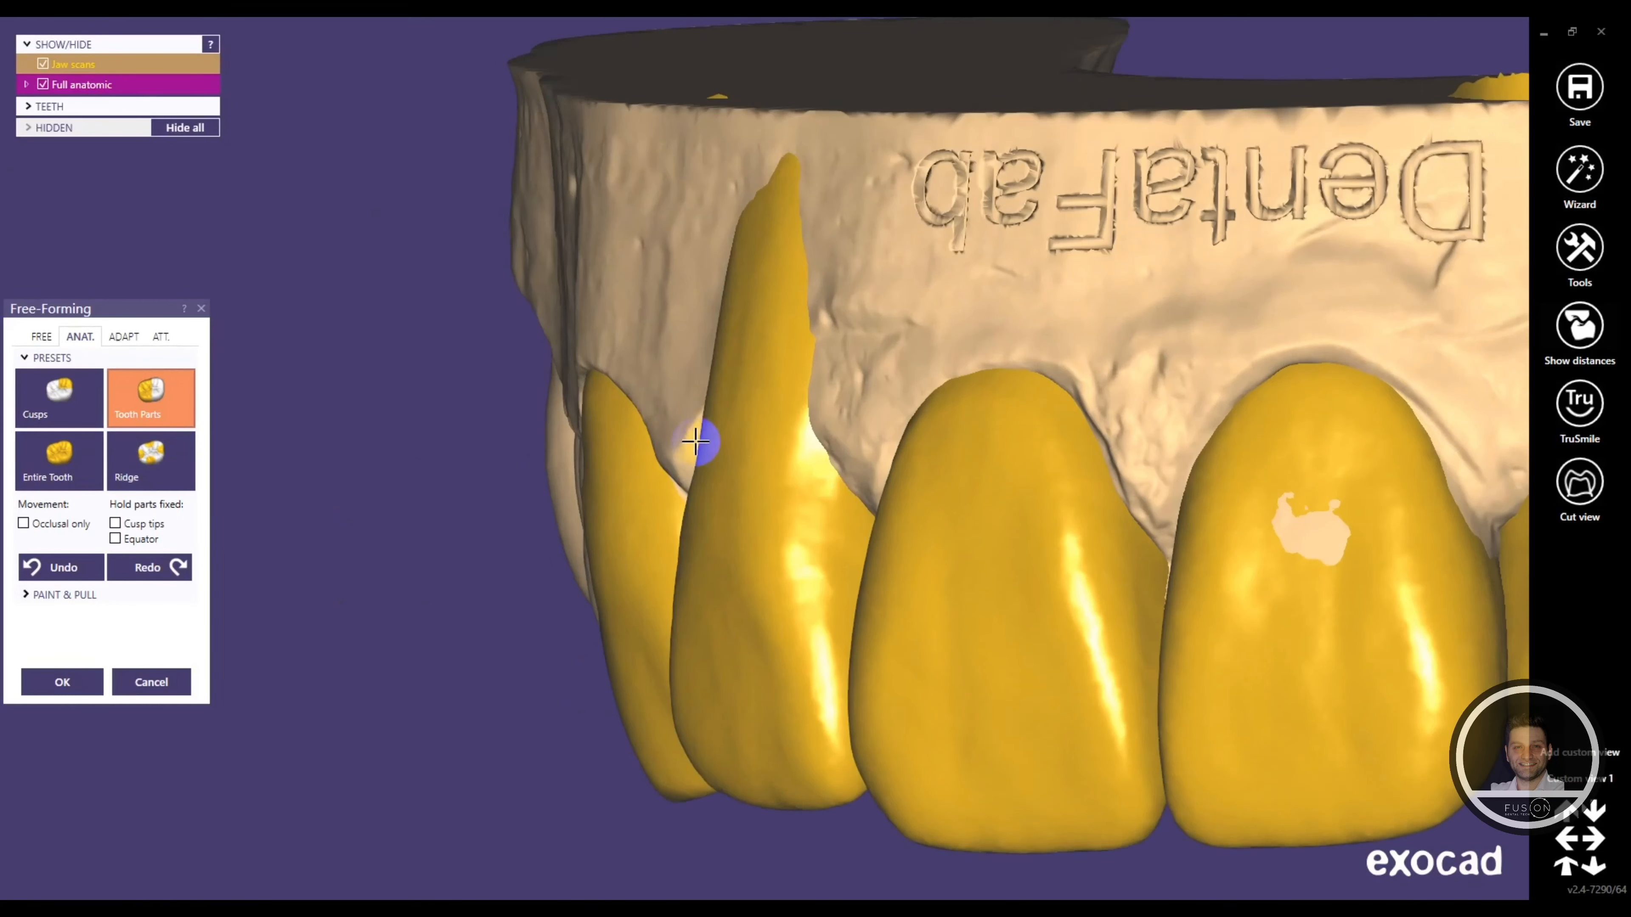
{"action": "left_click_drag", "start_coordinate": [732, 418], "coordinate": [763, 417]}
{"action": "scroll", "coordinate": [783, 539], "scroll_direction": "down", "scroll_amount": 3}
{"action": "right_click_drag", "start_coordinate": [783, 539], "coordinate": [789, 523]}
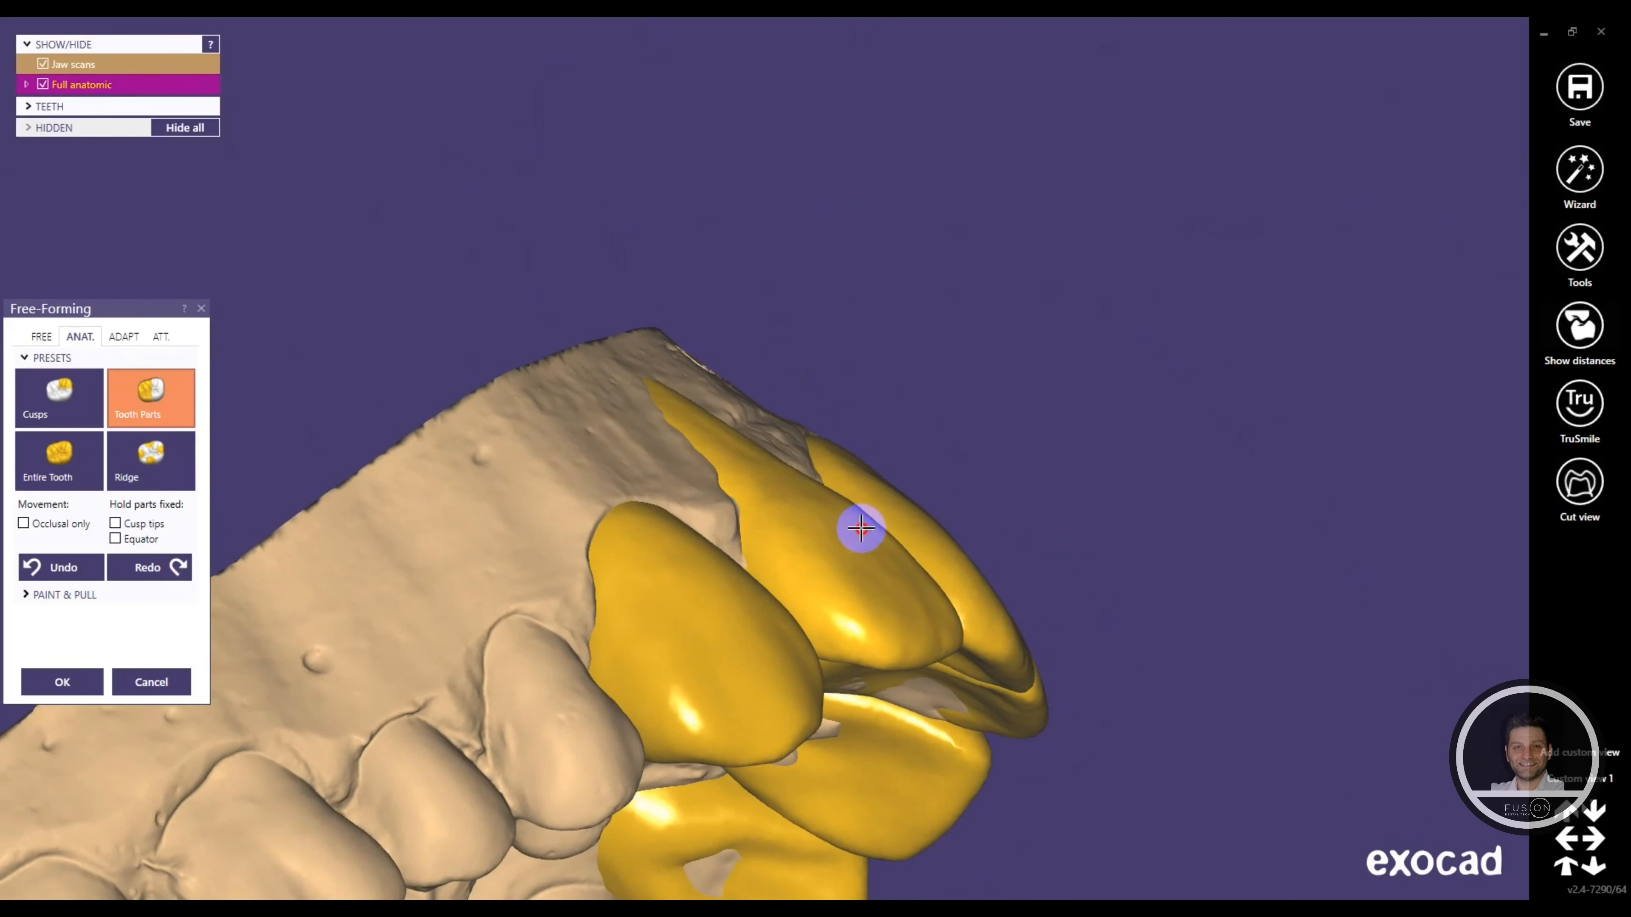
{"action": "mouse_move", "coordinate": [748, 438]}
{"action": "left_mouse_down"}
{"action": "mouse_move", "coordinate": [724, 457]}
{"action": "mouse_move", "coordinate": [789, 501]}
{"action": "left_mouse_up"}
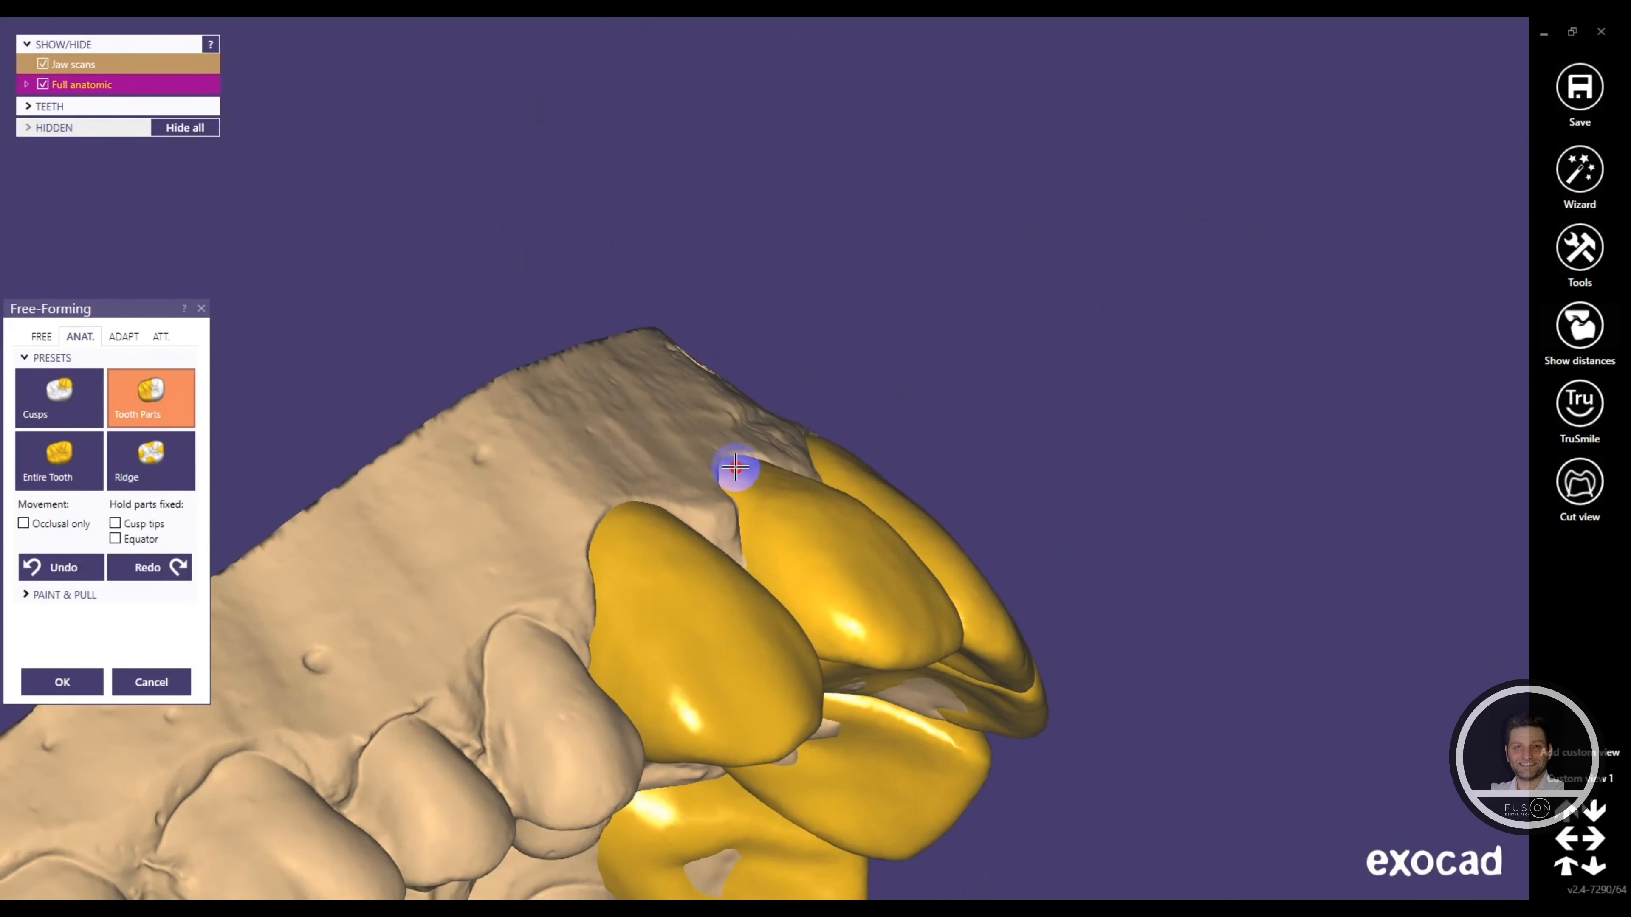
{"action": "left_click_drag", "start_coordinate": [643, 518], "coordinate": [643, 521]}
{"action": "scroll", "coordinate": [844, 499], "scroll_direction": "down", "scroll_amount": 4}
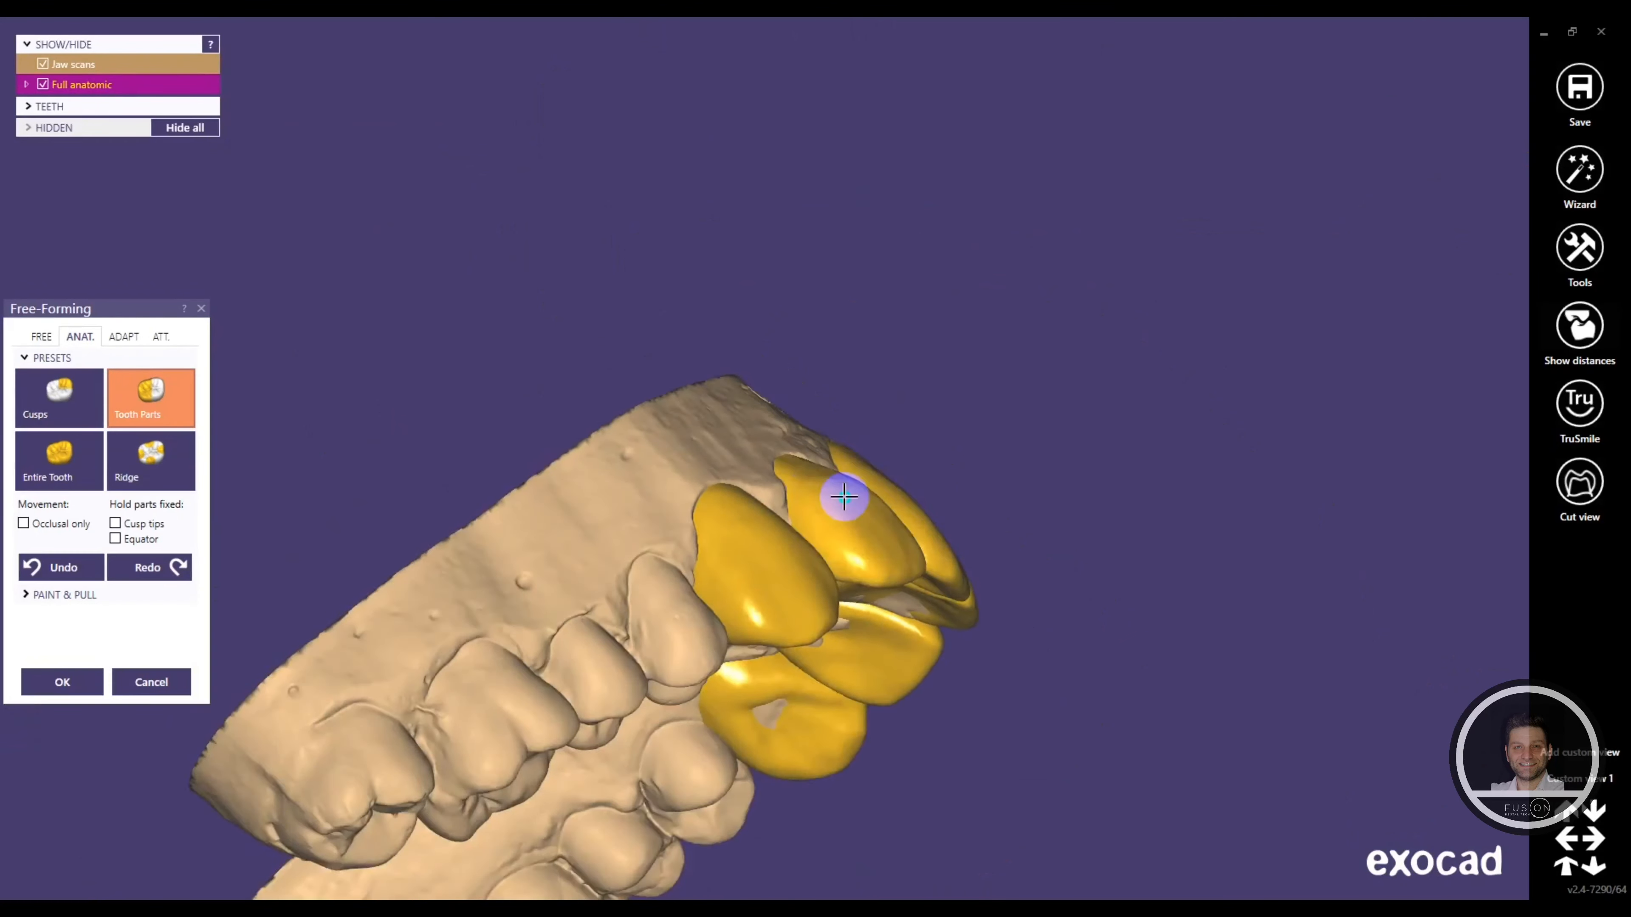
Reshape the labial neck areas of teeth 11 and 22 to follow the gum line.
{"action": "right_click_drag", "start_coordinate": [845, 499], "coordinate": [874, 479]}
{"action": "scroll", "coordinate": [928, 415], "scroll_direction": "up", "scroll_amount": 6}
{"action": "left_click_drag", "start_coordinate": [935, 409], "coordinate": [935, 408]}
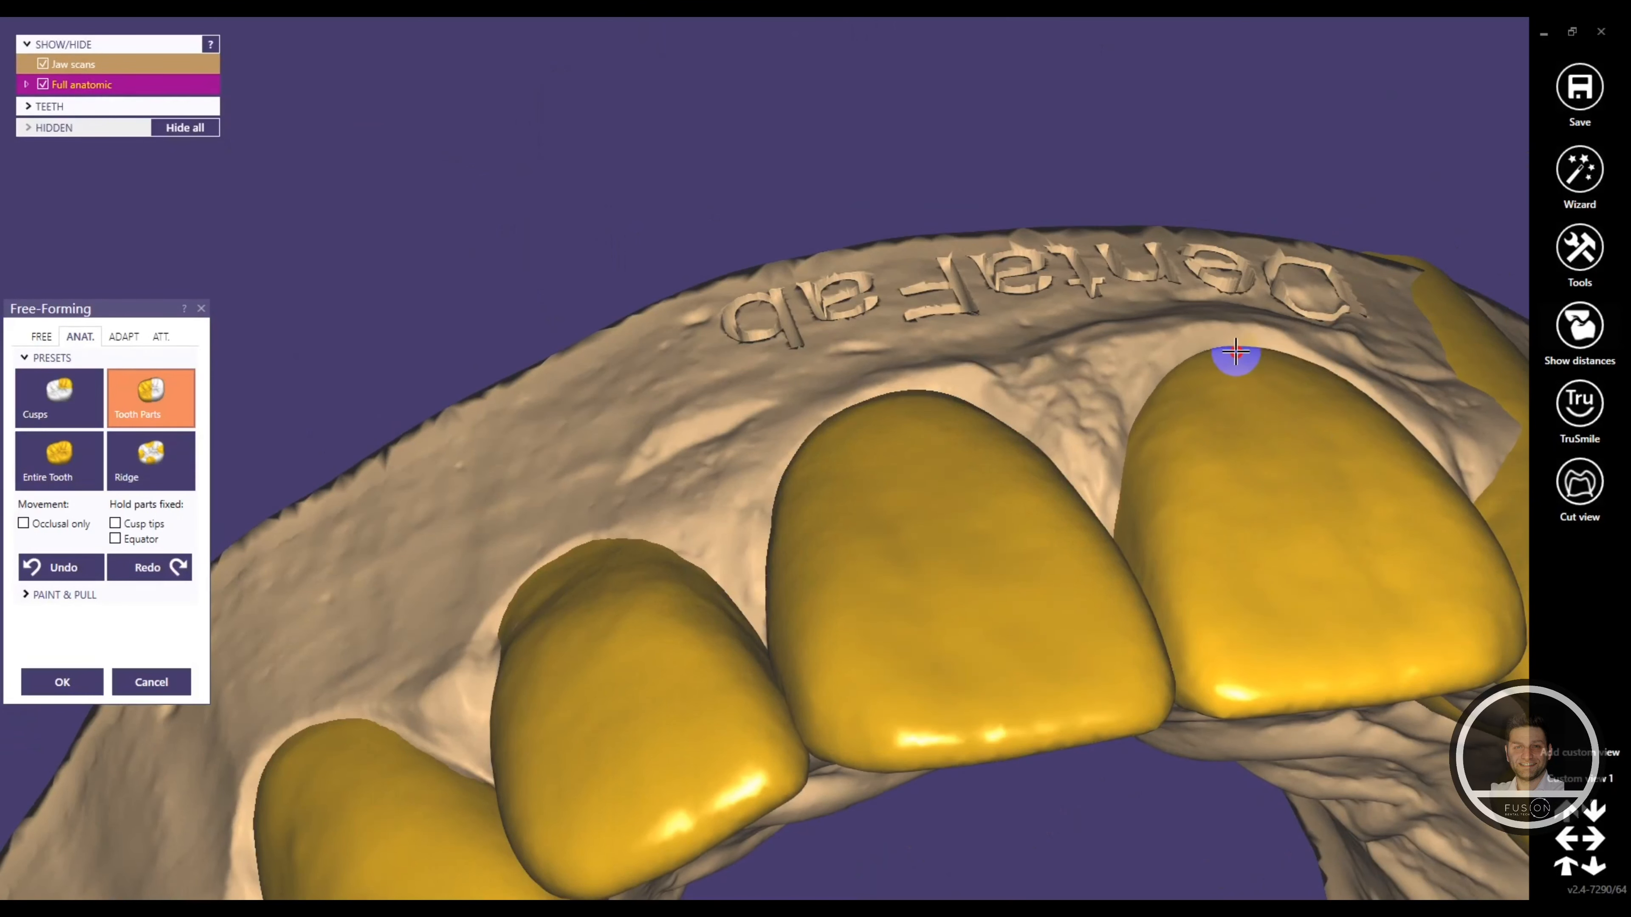
{"action": "scroll", "coordinate": [1235, 343], "scroll_direction": "down", "scroll_amount": 4}
{"action": "right_click_drag", "start_coordinate": [1129, 521], "coordinate": [1103, 522]}
{"action": "scroll", "coordinate": [1001, 472], "scroll_direction": "up", "scroll_amount": 5}
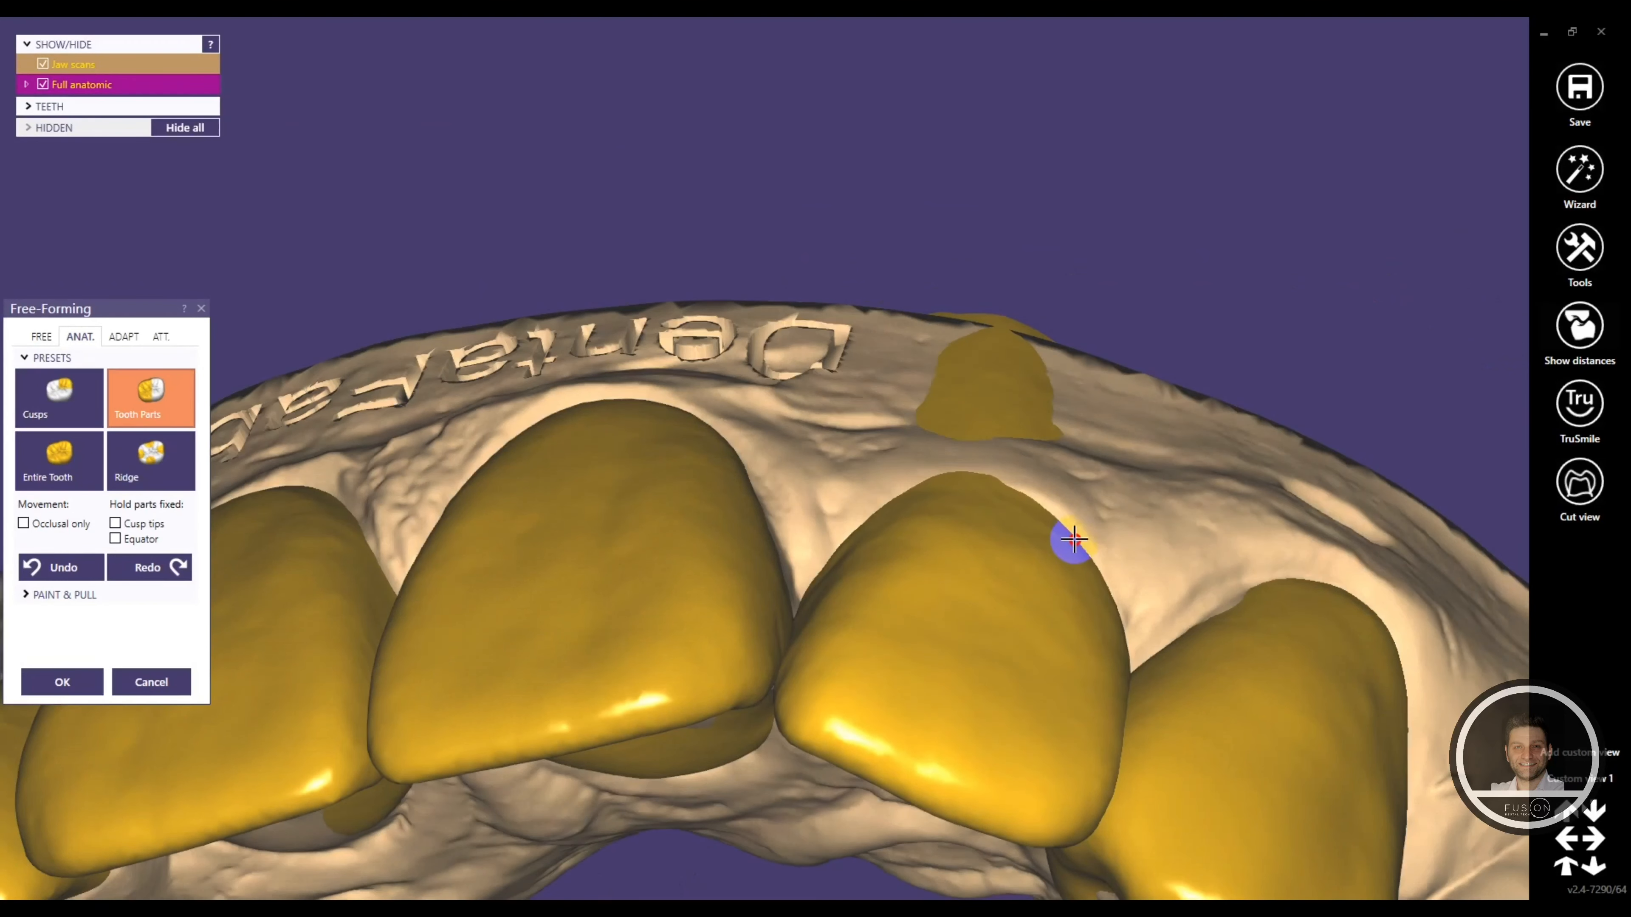
{"action": "left_click_drag", "start_coordinate": [956, 465], "coordinate": [943, 492]}
{"action": "left_click_drag", "start_coordinate": [1078, 531], "coordinate": [1058, 533]}
Pull the palatal surfaces of teeth 22 and 11 outward over the scanned teeth.
{"action": "scroll", "coordinate": [1027, 534], "scroll_direction": "down", "scroll_amount": 4}
{"action": "right_click_drag", "start_coordinate": [994, 535], "coordinate": [892, 445]}
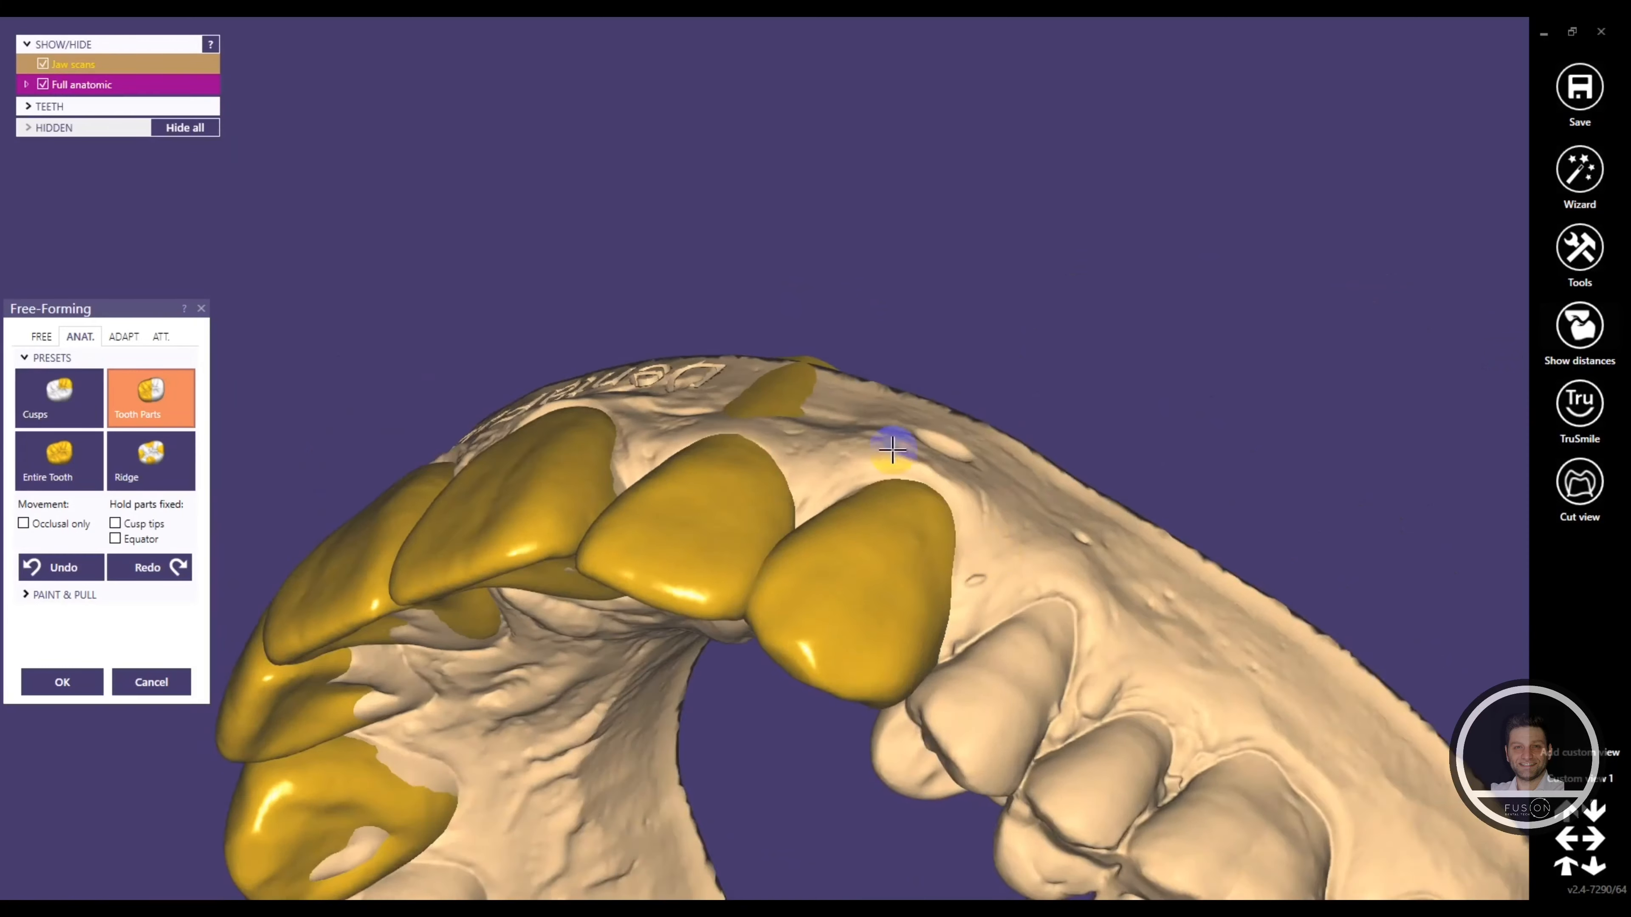
{"action": "scroll", "coordinate": [889, 444], "scroll_direction": "up", "scroll_amount": 4}
{"action": "right_click_drag", "start_coordinate": [769, 408], "coordinate": [686, 572]}
{"action": "scroll", "coordinate": [768, 415], "scroll_direction": "down", "scroll_amount": 4}
{"action": "scroll", "coordinate": [826, 485], "scroll_direction": "up", "scroll_amount": 4}
{"action": "scroll", "coordinate": [860, 449], "scroll_direction": "down", "scroll_amount": 4}
{"action": "scroll", "coordinate": [629, 563], "scroll_direction": "up", "scroll_amount": 4}
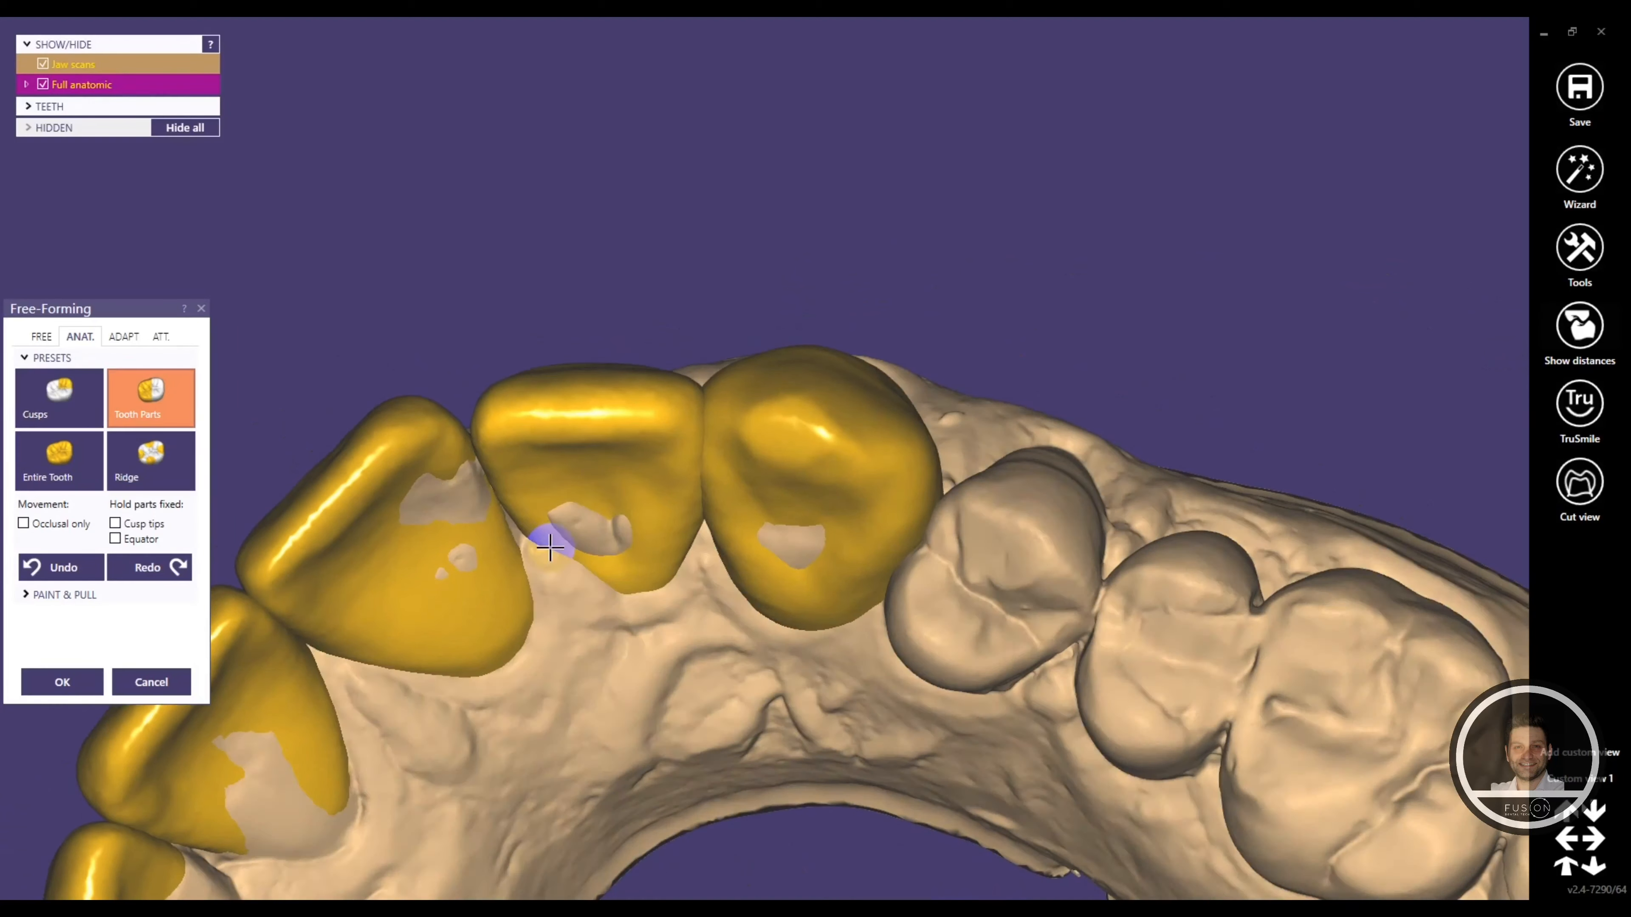
{"action": "left_click_drag", "start_coordinate": [546, 547], "coordinate": [534, 565]}
{"action": "left_click_drag", "start_coordinate": [320, 798], "coordinate": [333, 802]}
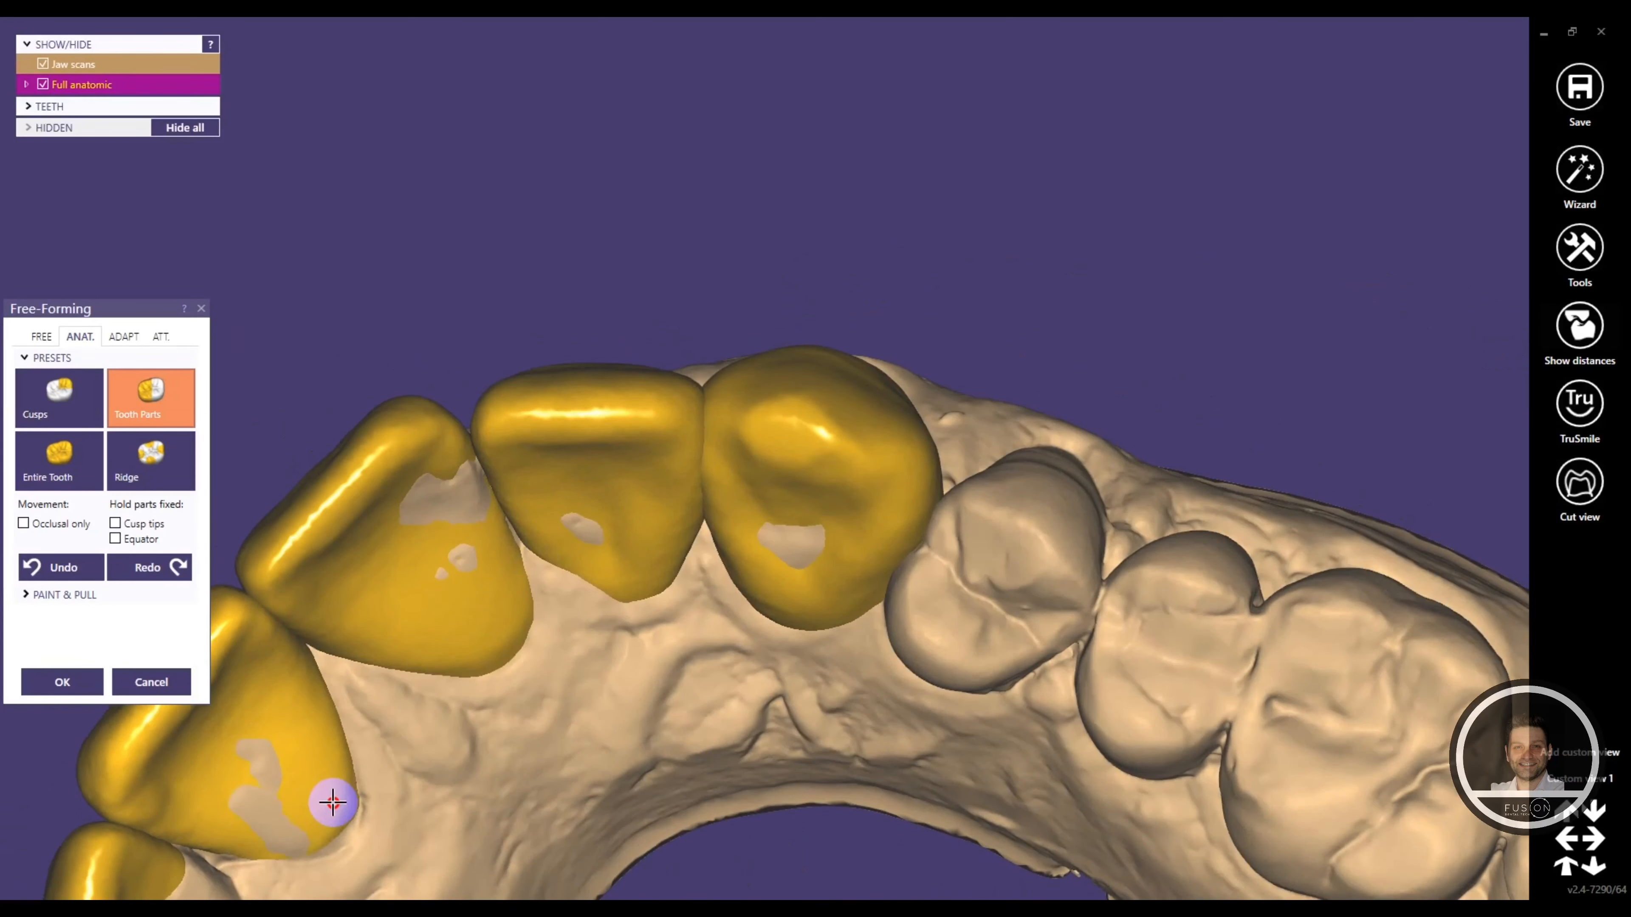
Reshape the palatal side of the remaining front teeth to cover exposed scan areas.
{"action": "scroll", "coordinate": [343, 804], "scroll_direction": "down", "scroll_amount": 4}
{"action": "middle_click", "coordinate": [466, 661]}
{"action": "scroll", "coordinate": [488, 649], "scroll_direction": "up", "scroll_amount": 5}
{"action": "left_click_drag", "start_coordinate": [613, 629], "coordinate": [648, 633]}
{"action": "scroll", "coordinate": [678, 718], "scroll_direction": "down", "scroll_amount": 4}
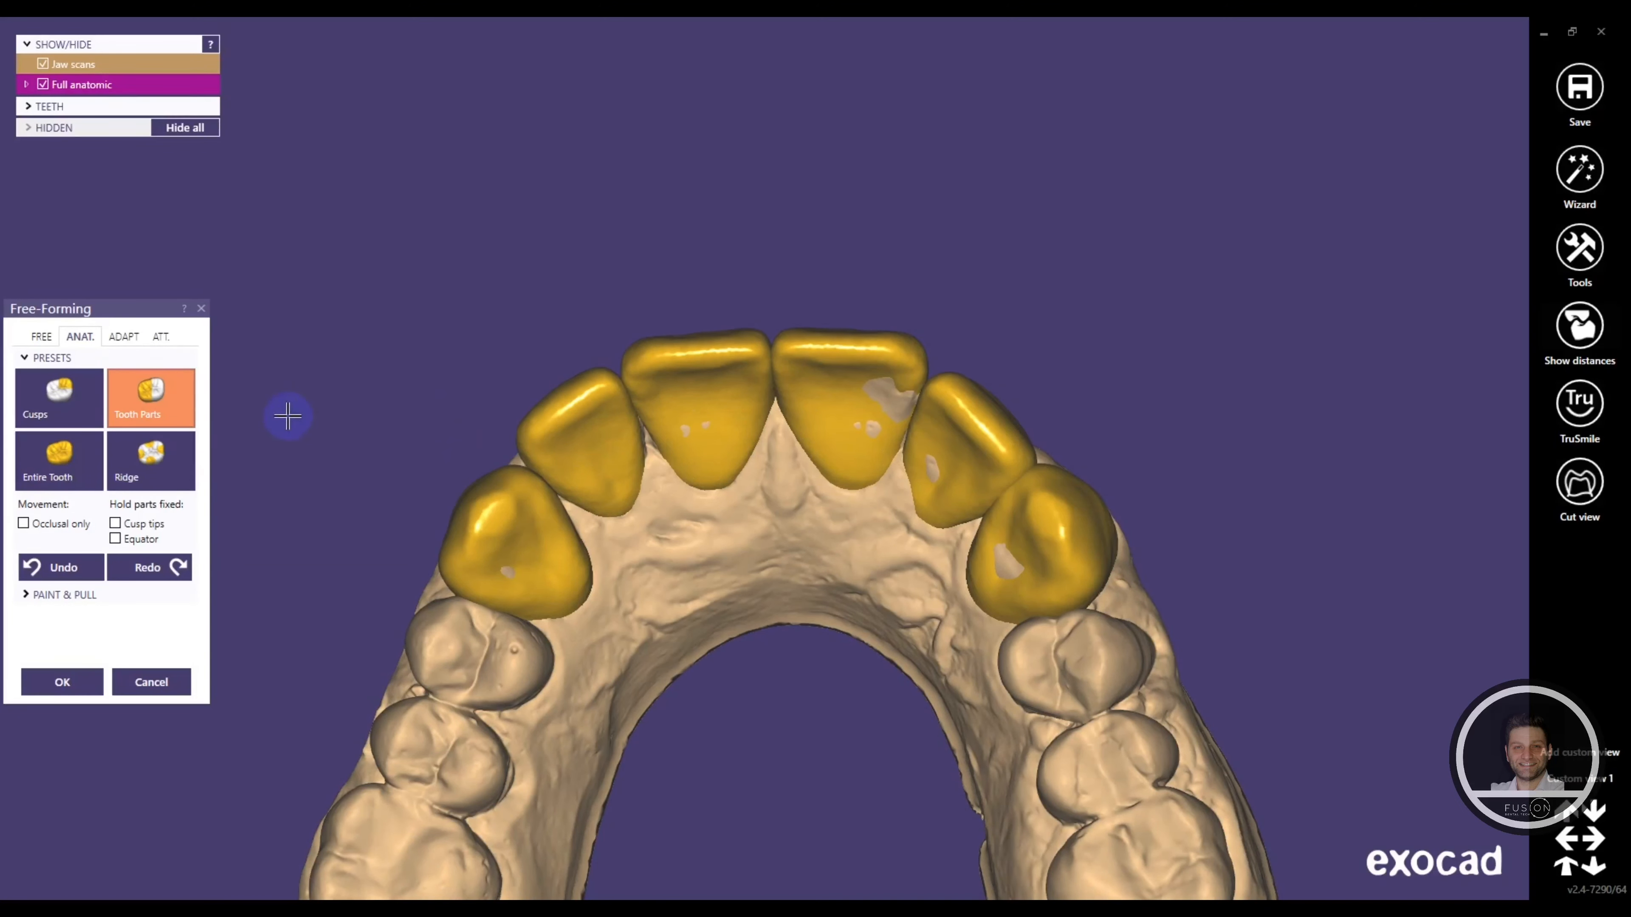
Add material with the free-forming Add/Remove brush over the exposed palatal patches on teeth 21, 22, 23 and 11.
{"action": "left_click", "coordinate": [44, 338]}
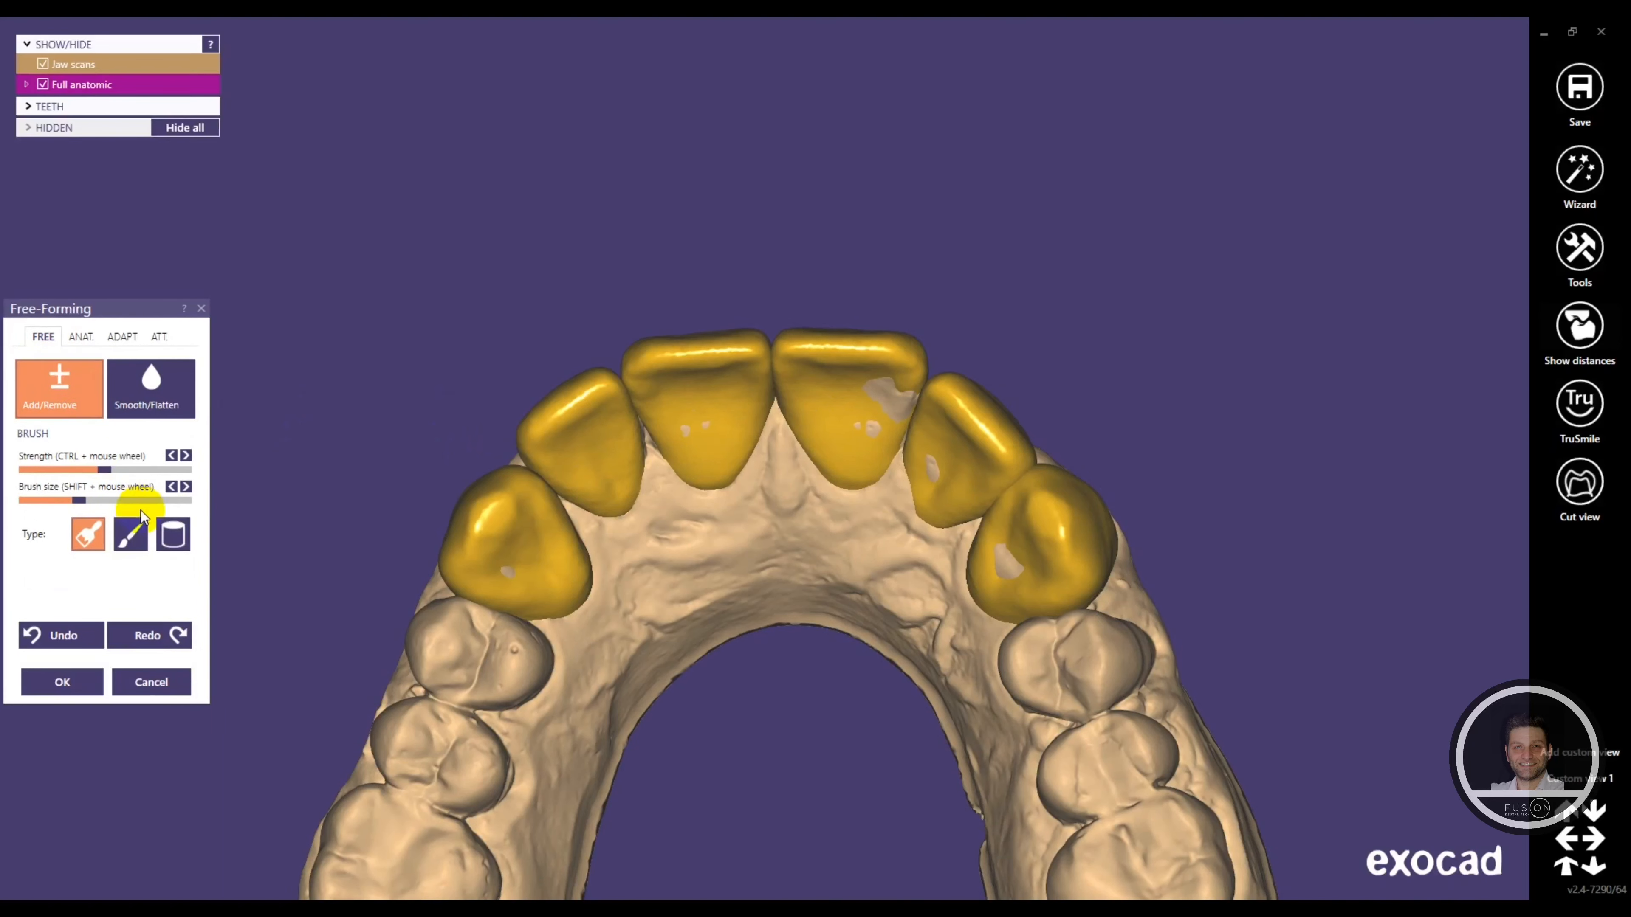
{"action": "scroll", "coordinate": [917, 401], "scroll_direction": "up", "scroll_amount": 5}
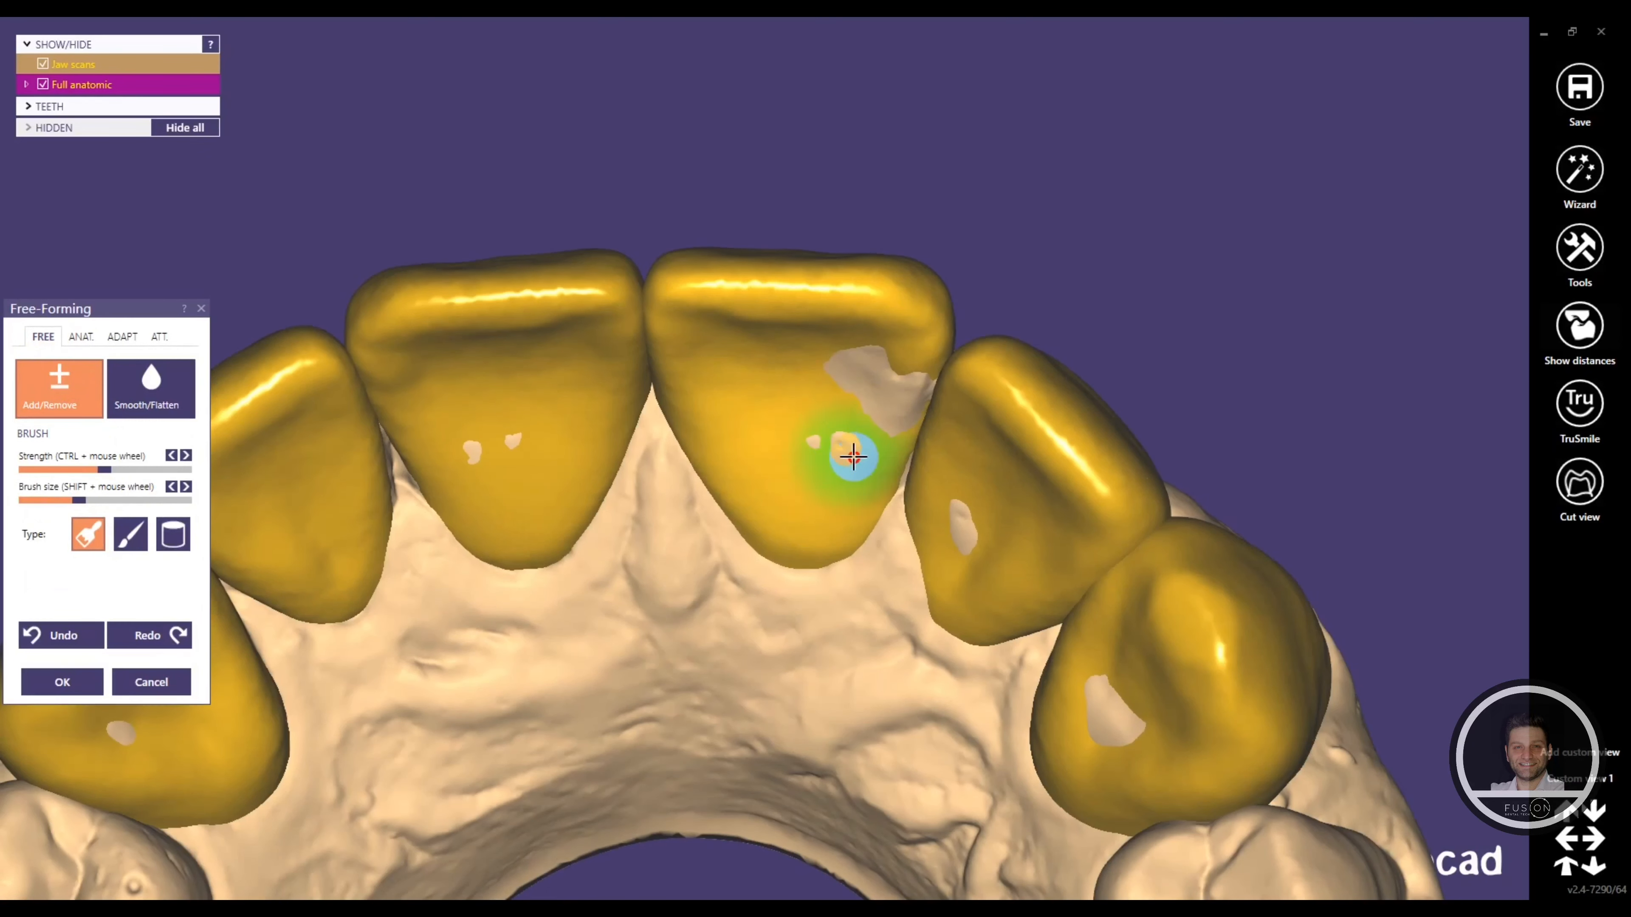
{"action": "mouse_move", "coordinate": [844, 461]}
{"action": "left_mouse_down"}
{"action": "mouse_move", "coordinate": [866, 452]}
{"action": "mouse_move", "coordinate": [853, 449]}
{"action": "left_mouse_up"}
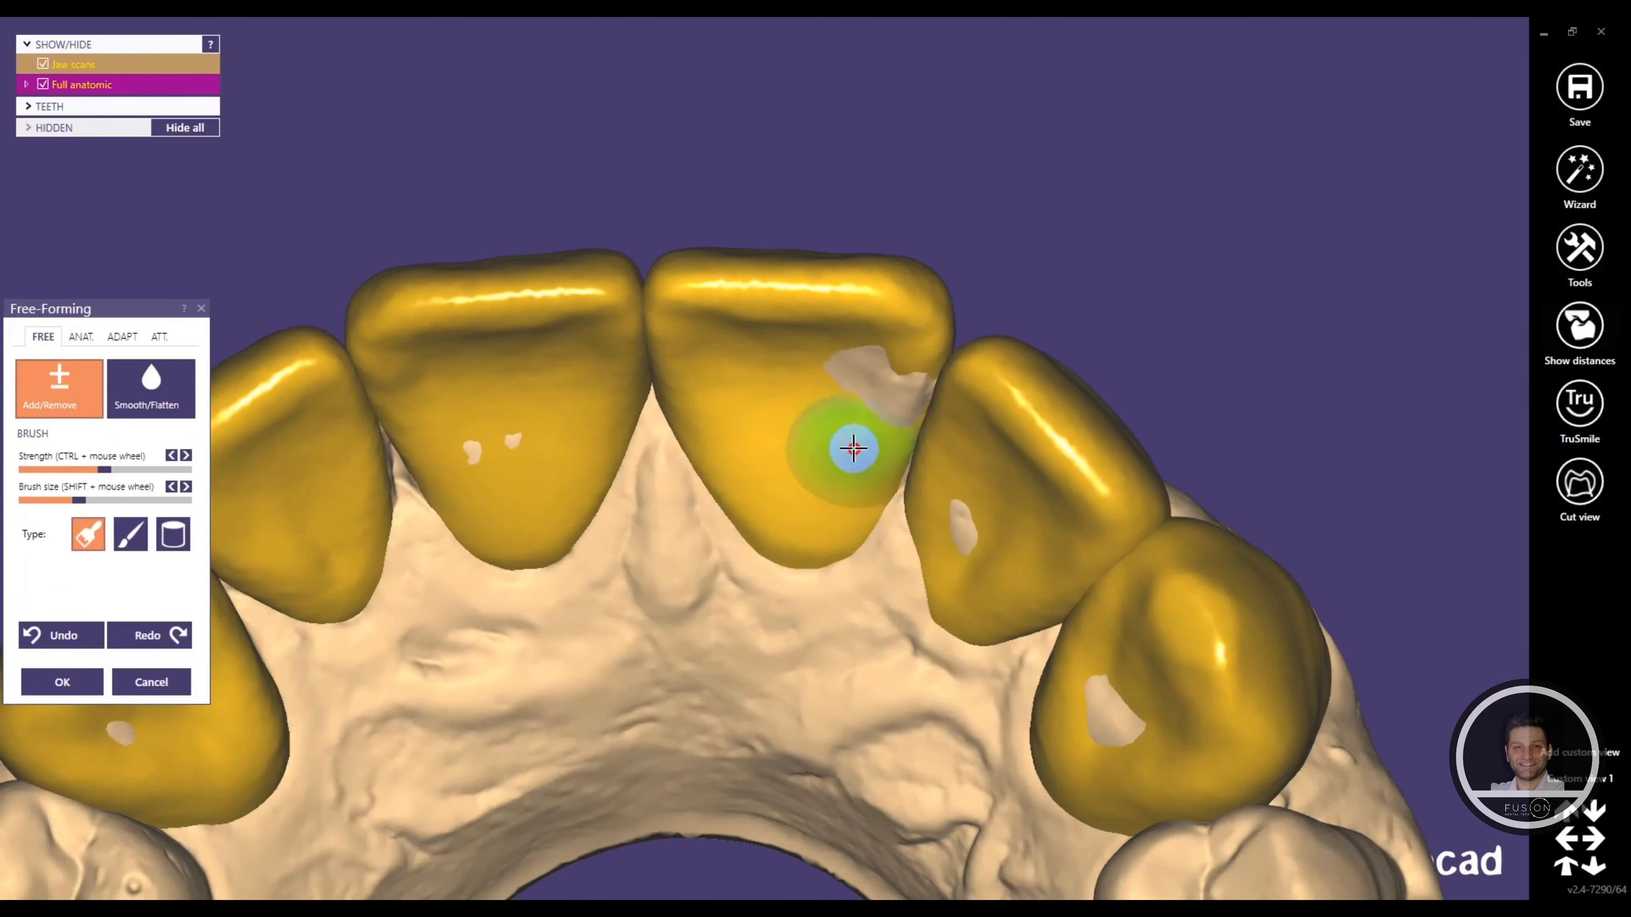
{"action": "left_click_drag", "start_coordinate": [886, 368], "coordinate": [870, 386]}
{"action": "left_click_drag", "start_coordinate": [955, 459], "coordinate": [960, 545]}
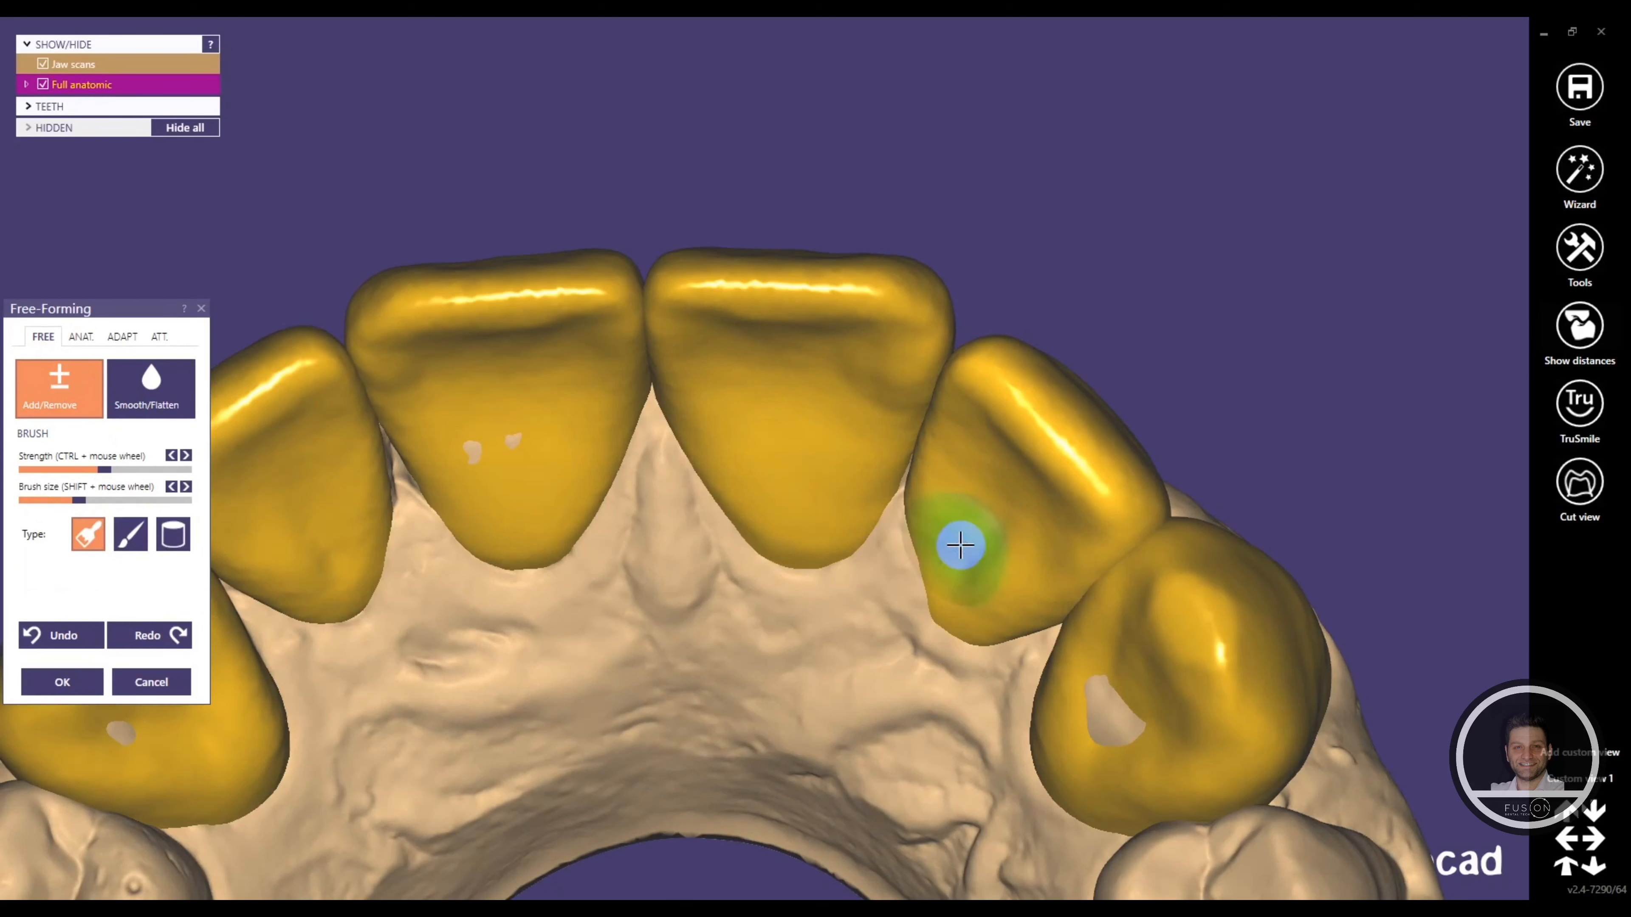
{"action": "mouse_move", "coordinate": [1132, 722]}
{"action": "left_mouse_down"}
{"action": "mouse_move", "coordinate": [1139, 743]}
{"action": "mouse_move", "coordinate": [1103, 710]}
{"action": "mouse_move", "coordinate": [1102, 683]}
{"action": "mouse_move", "coordinate": [1119, 743]}
{"action": "left_mouse_up"}
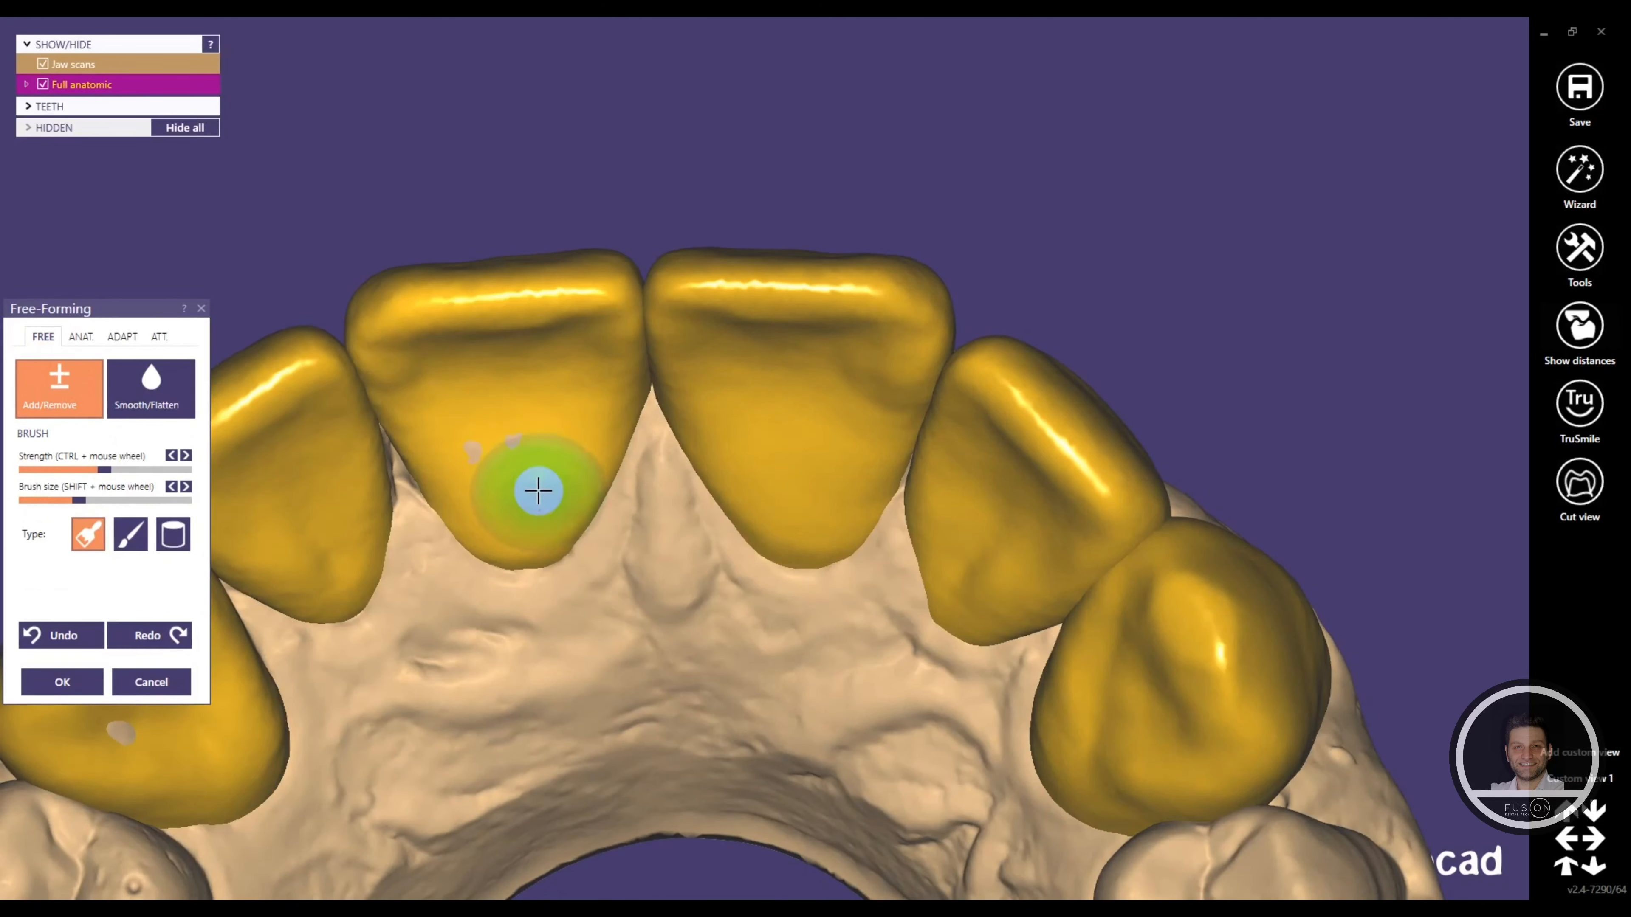
{"action": "left_click_drag", "start_coordinate": [538, 491], "coordinate": [495, 445]}
Add material over the exposed palatal patch on tooth 13.
{"action": "scroll", "coordinate": [507, 473], "scroll_direction": "down", "scroll_amount": 4}
{"action": "middle_click", "coordinate": [517, 499]}
{"action": "middle_click", "coordinate": [555, 558]}
{"action": "scroll", "coordinate": [706, 488], "scroll_direction": "up", "scroll_amount": 2}
{"action": "right_click_drag", "start_coordinate": [719, 495], "coordinate": [648, 533]}
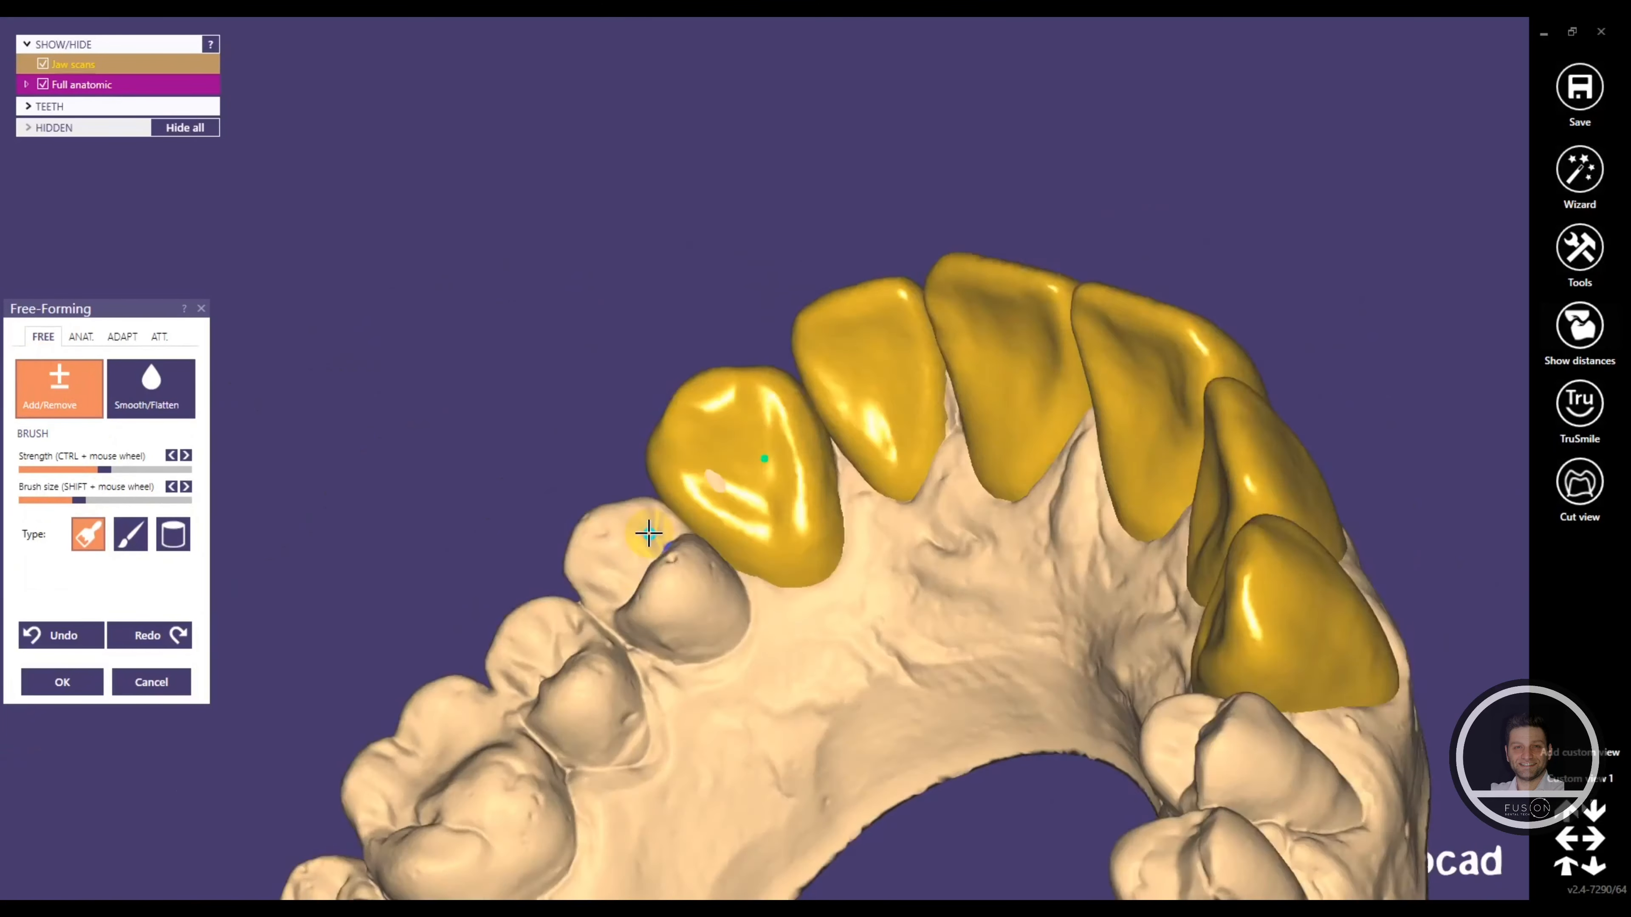
{"action": "scroll", "coordinate": [702, 477], "scroll_direction": "up", "scroll_amount": 5}
{"action": "left_click_drag", "start_coordinate": [729, 448], "coordinate": [728, 470]}
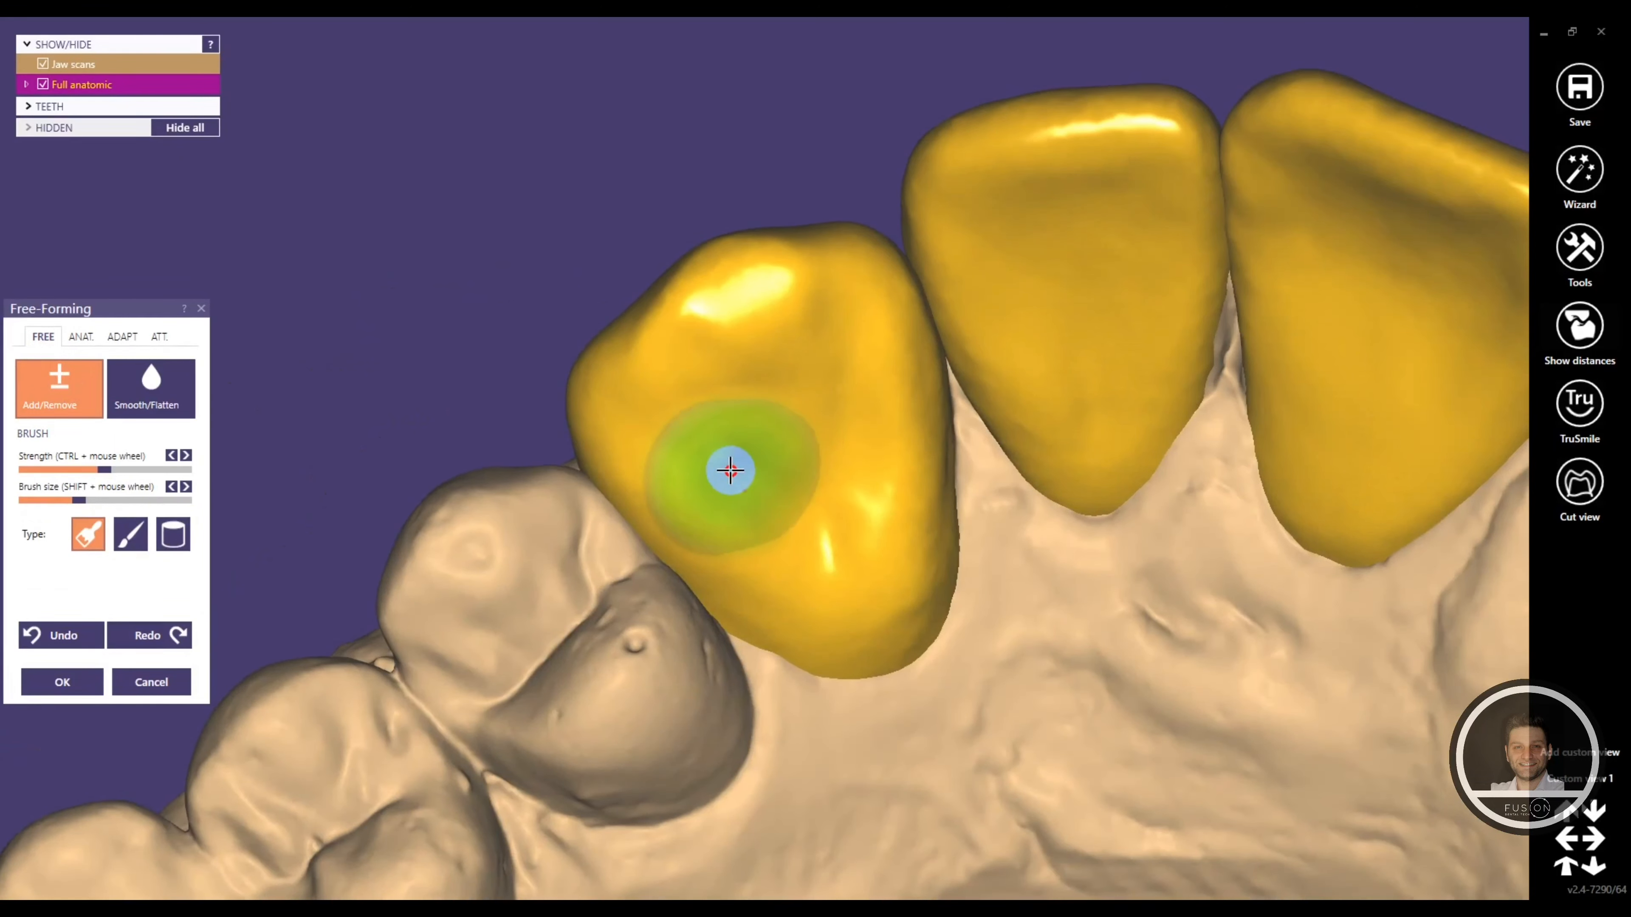
Examine the palatal and labial surfaces of the six front teeth for uncovered scan areas.
{"action": "scroll", "coordinate": [899, 455], "scroll_direction": "down", "scroll_amount": 4}
{"action": "middle_click", "coordinate": [1035, 444]}
{"action": "scroll", "coordinate": [1047, 472], "scroll_direction": "down", "scroll_amount": 1}
{"action": "scroll", "coordinate": [803, 443], "scroll_direction": "up", "scroll_amount": 2}
{"action": "scroll", "coordinate": [712, 446], "scroll_direction": "up", "scroll_amount": 2}
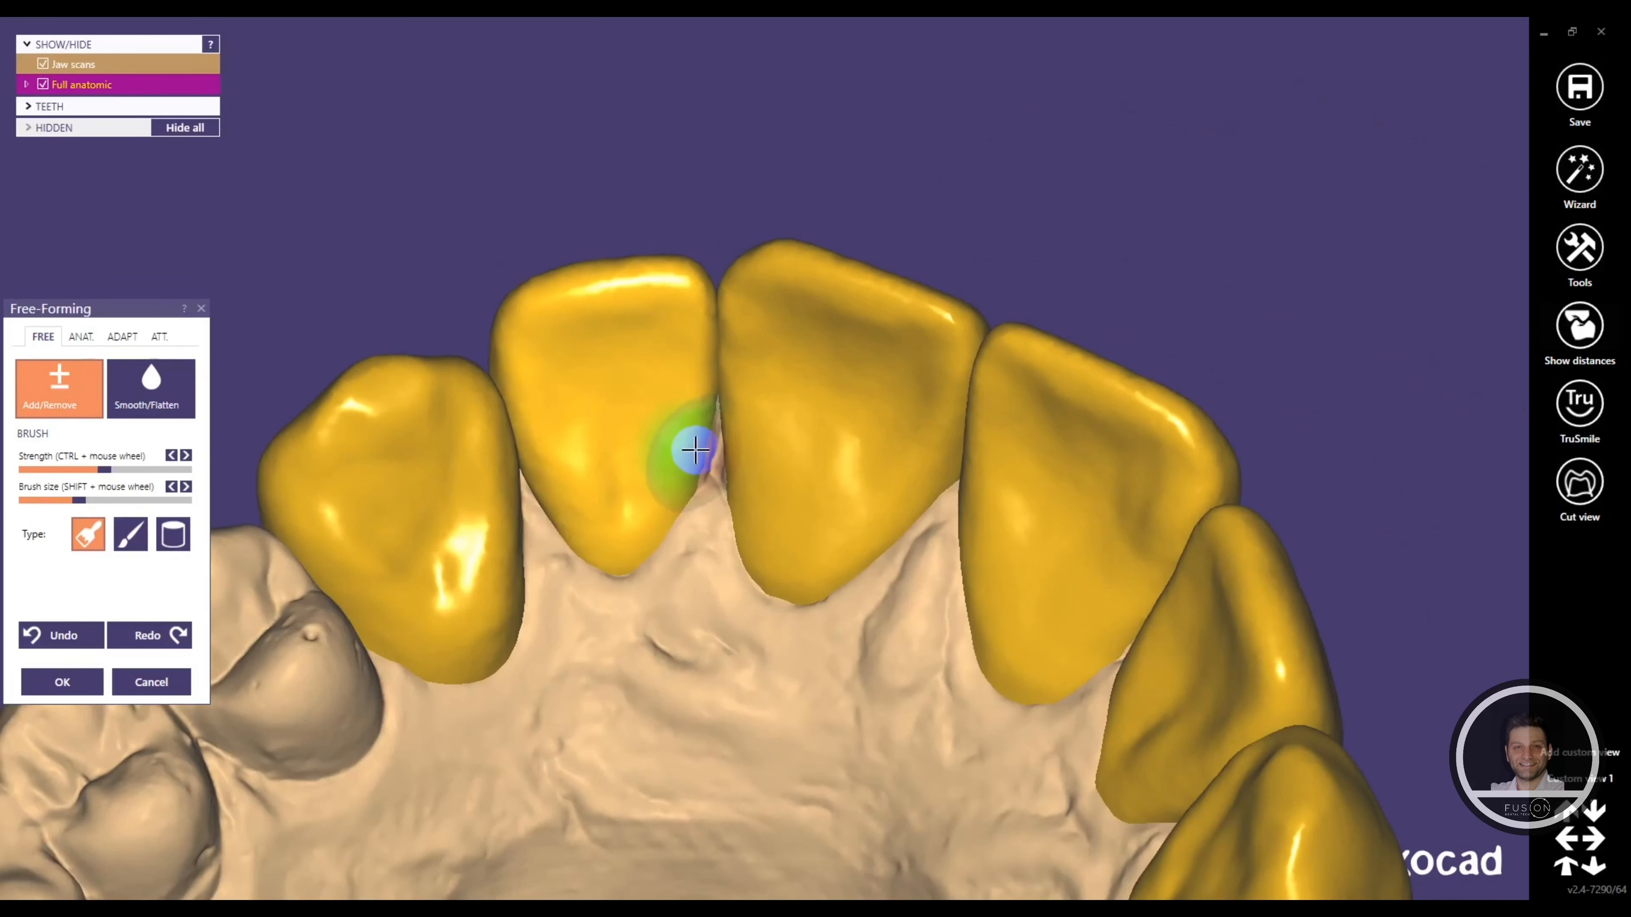
{"action": "scroll", "coordinate": [701, 455], "scroll_direction": "down", "scroll_amount": 4}
{"action": "right_click_drag", "start_coordinate": [702, 466], "coordinate": [745, 550]}
{"action": "scroll", "coordinate": [699, 445], "scroll_direction": "up", "scroll_amount": 4}
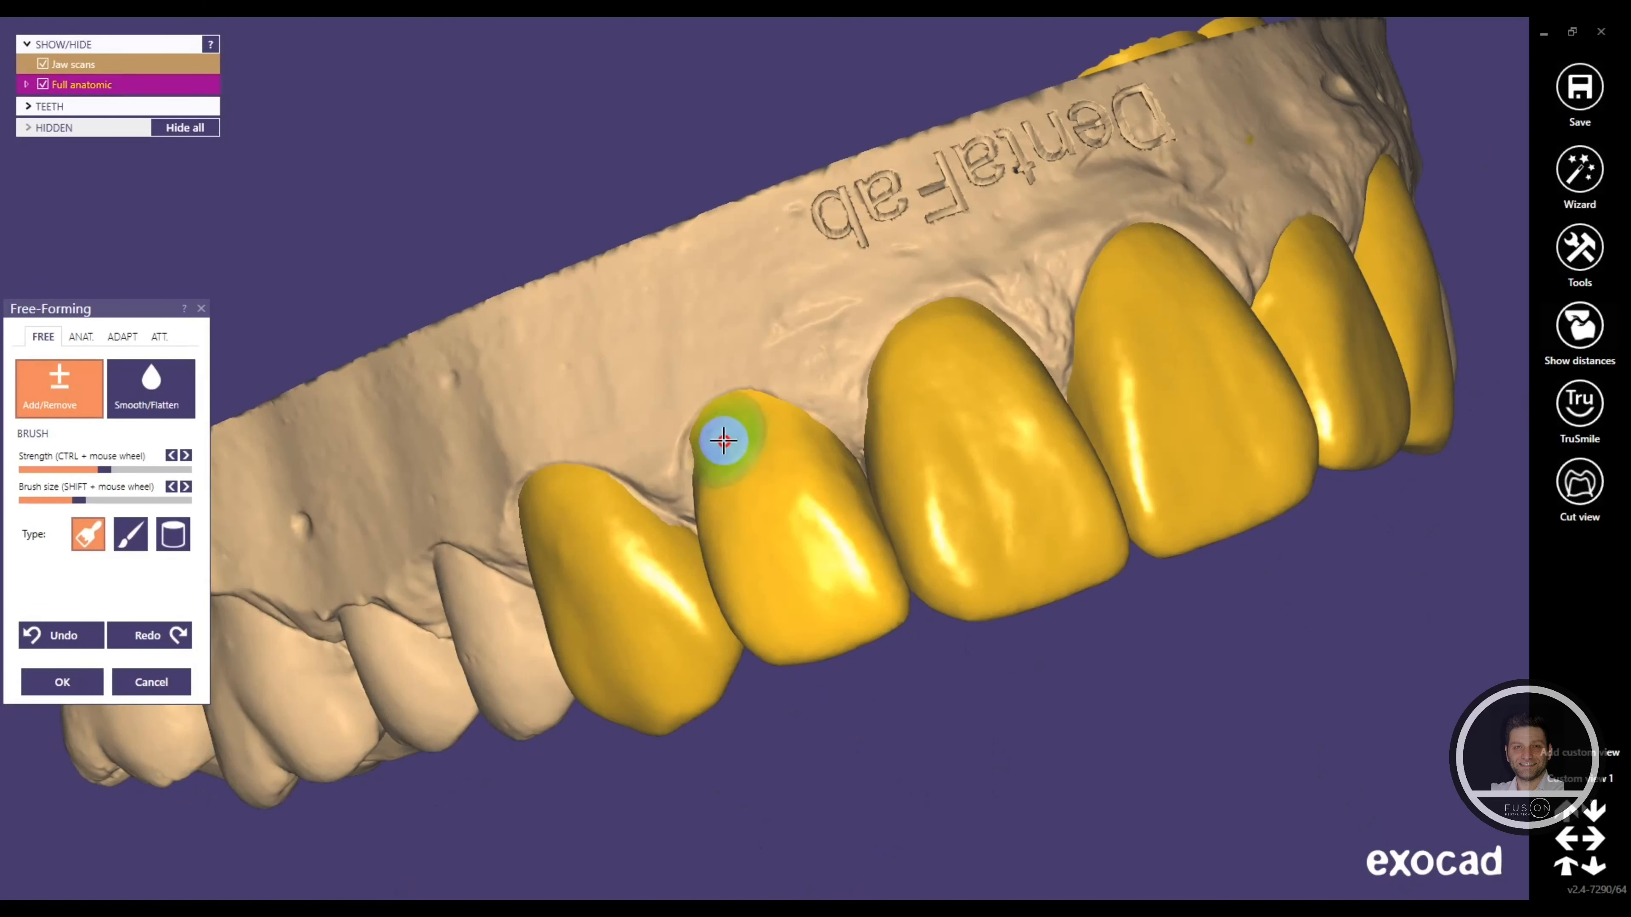
{"action": "scroll", "coordinate": [1092, 469], "scroll_direction": "down", "scroll_amount": 4}
{"action": "right_click_drag", "start_coordinate": [1121, 451], "coordinate": [1097, 501]}
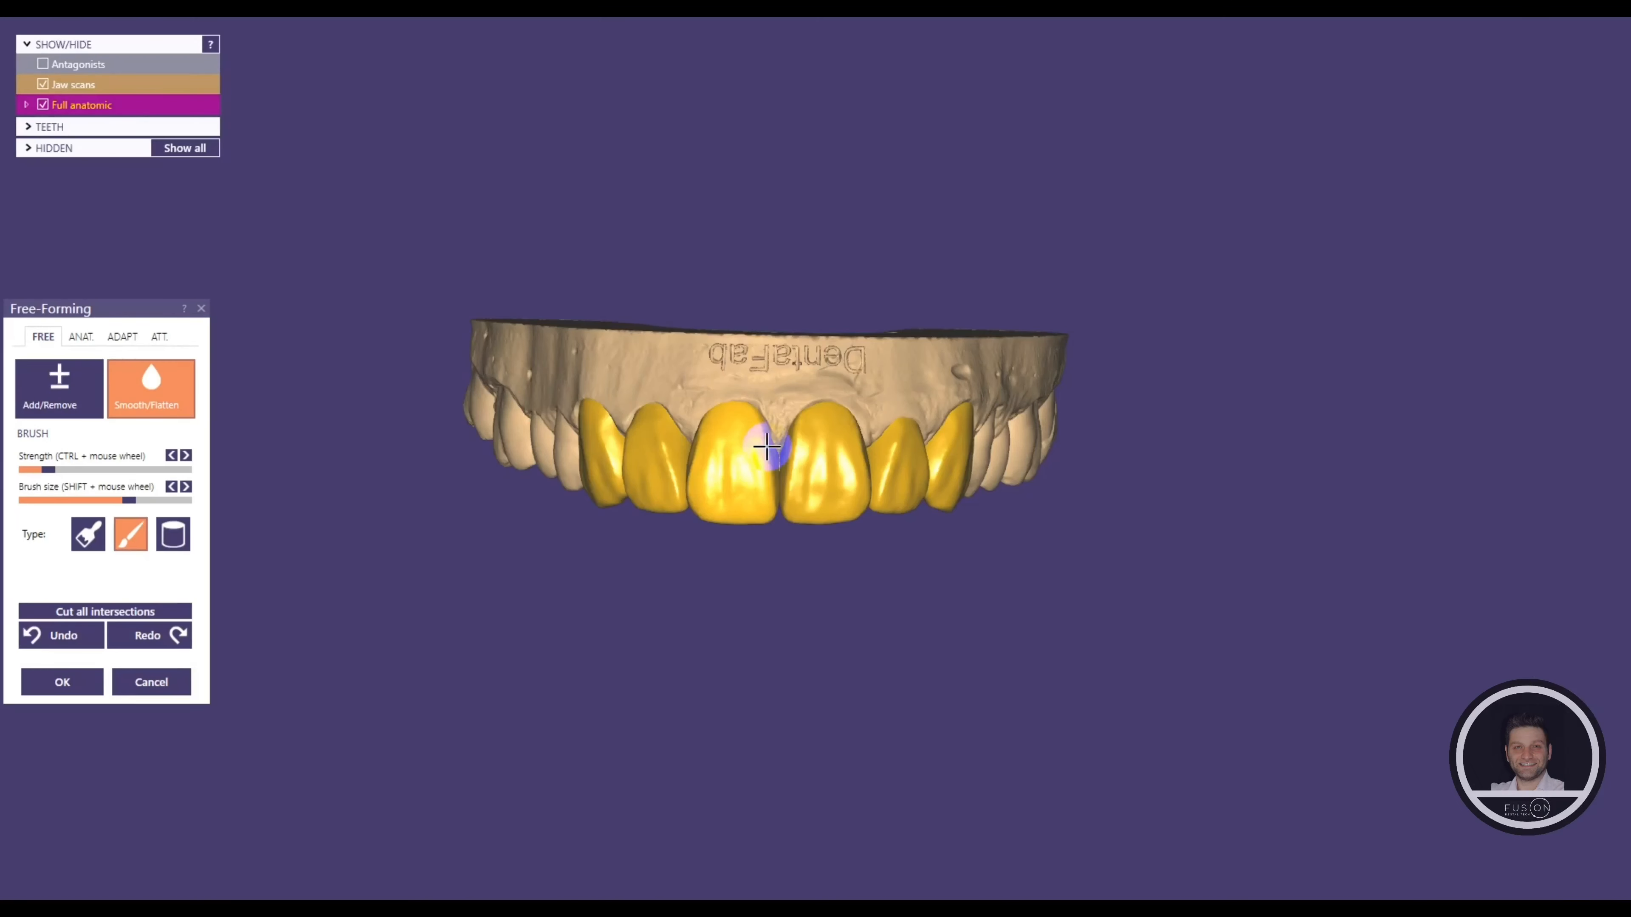
Check the smoothed front teeth from the labial side and accept the free-forming.
{"action": "scroll", "coordinate": [768, 463], "scroll_direction": "up", "scroll_amount": 3}
{"action": "scroll", "coordinate": [768, 390], "scroll_direction": "down", "scroll_amount": 4}
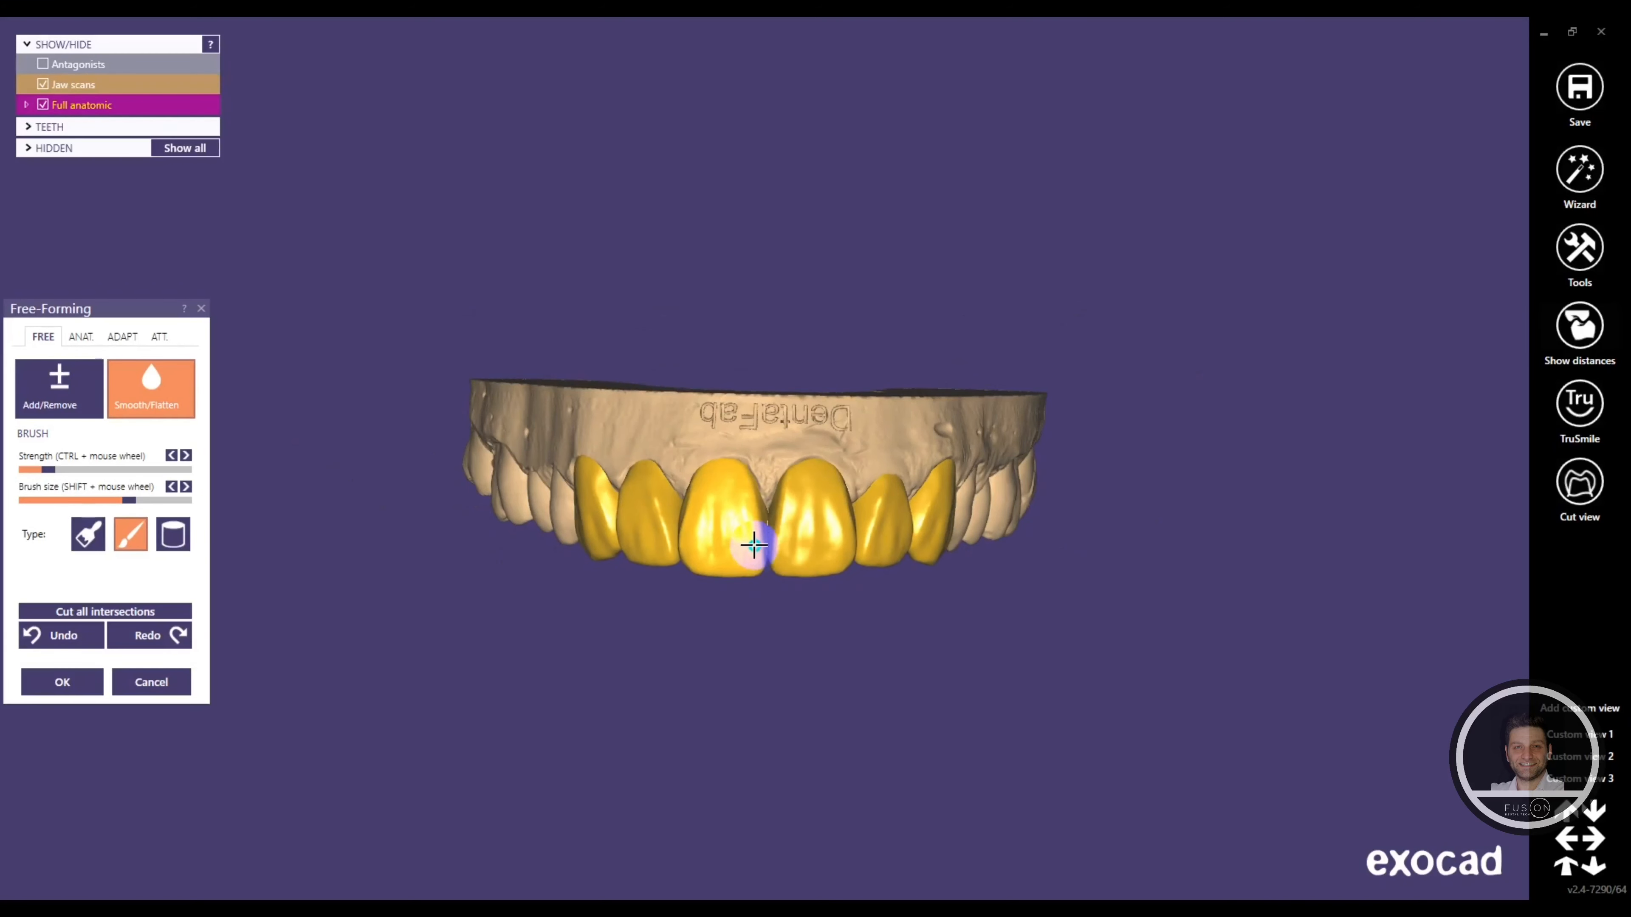
{"action": "right_click_drag", "start_coordinate": [754, 546], "coordinate": [754, 551]}
{"action": "scroll", "coordinate": [736, 437], "scroll_direction": "up", "scroll_amount": 3}
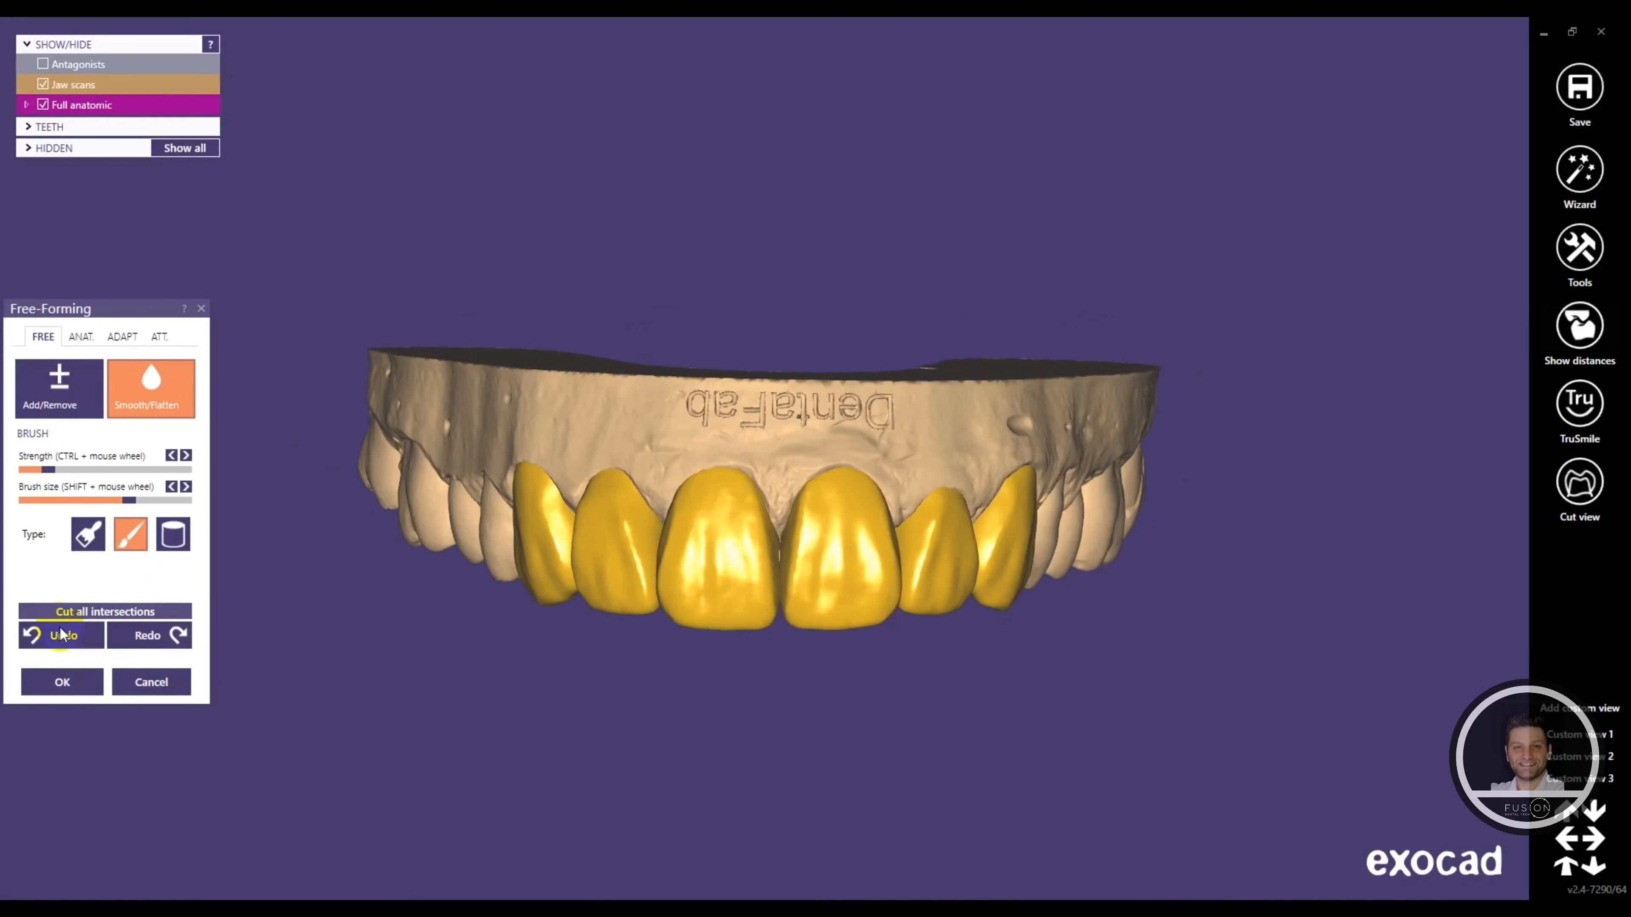
{"action": "left_click", "coordinate": [44, 682]}
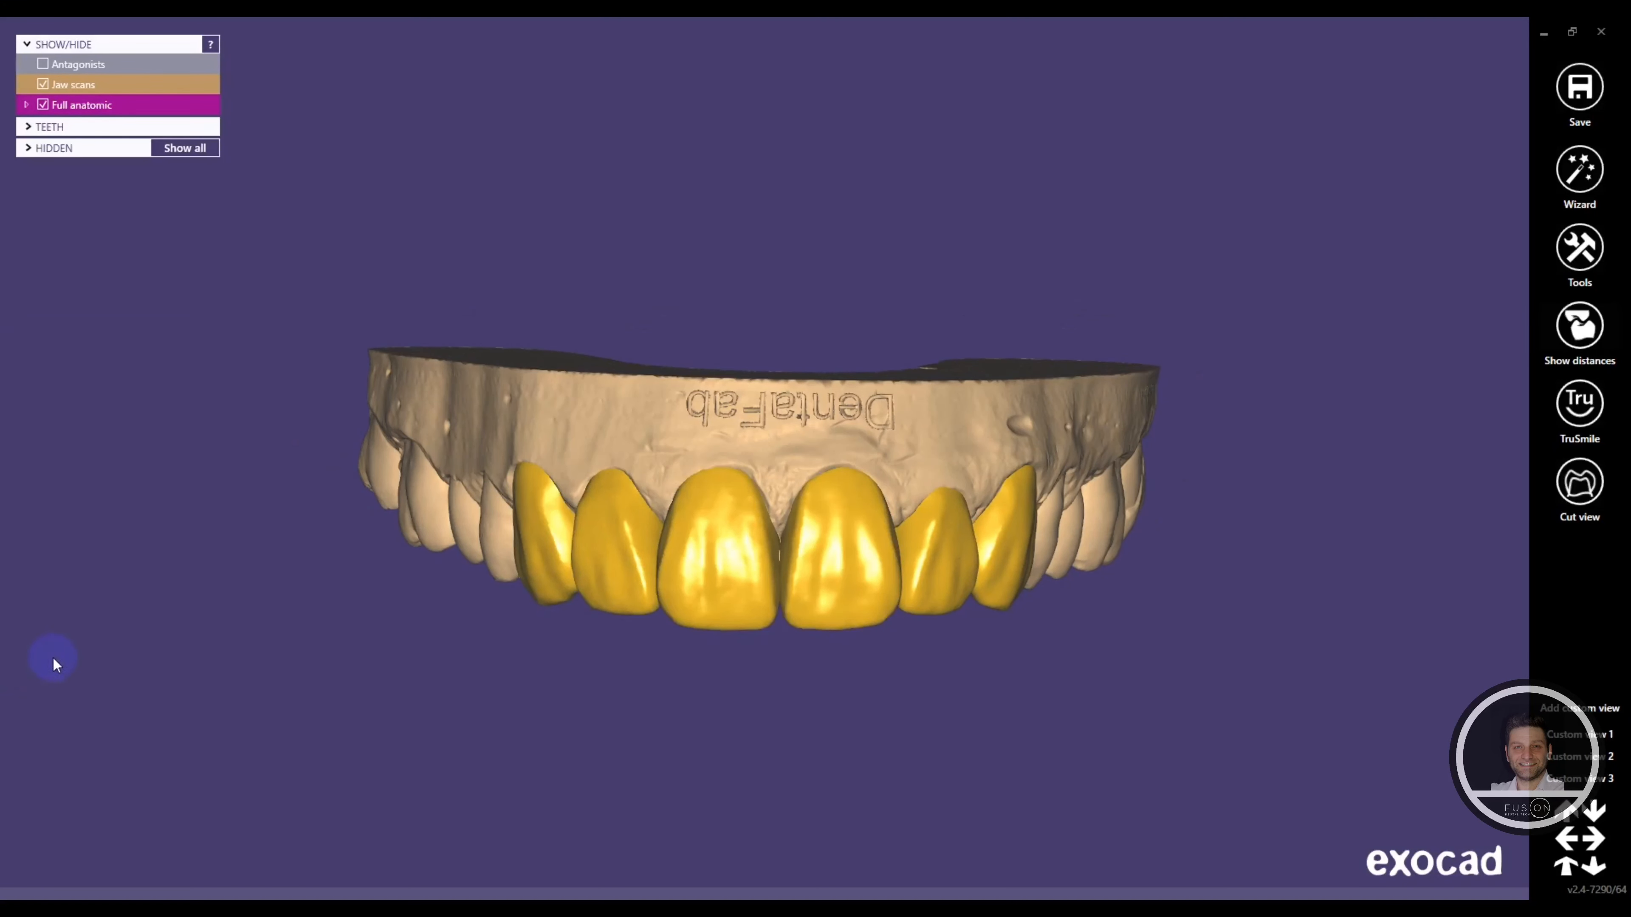
Open the mesh editing tool and hide the jaw scan and antagonist so only the full anatomic teeth remain displayed.
{"action": "right_click", "coordinate": [458, 127]}
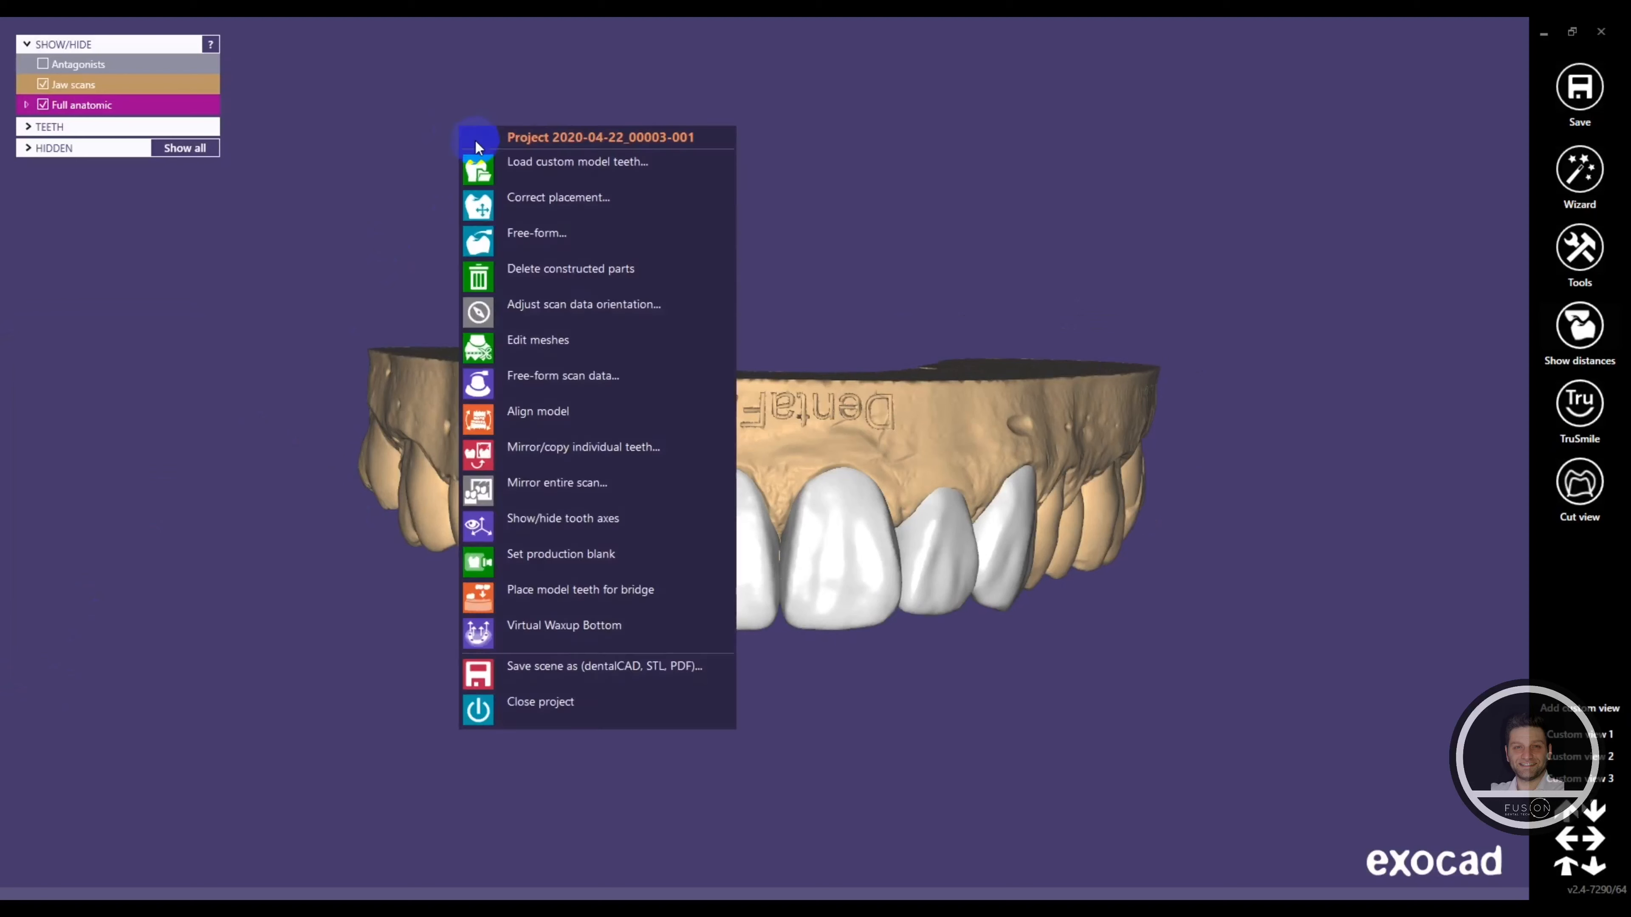
{"action": "left_click", "coordinate": [543, 346]}
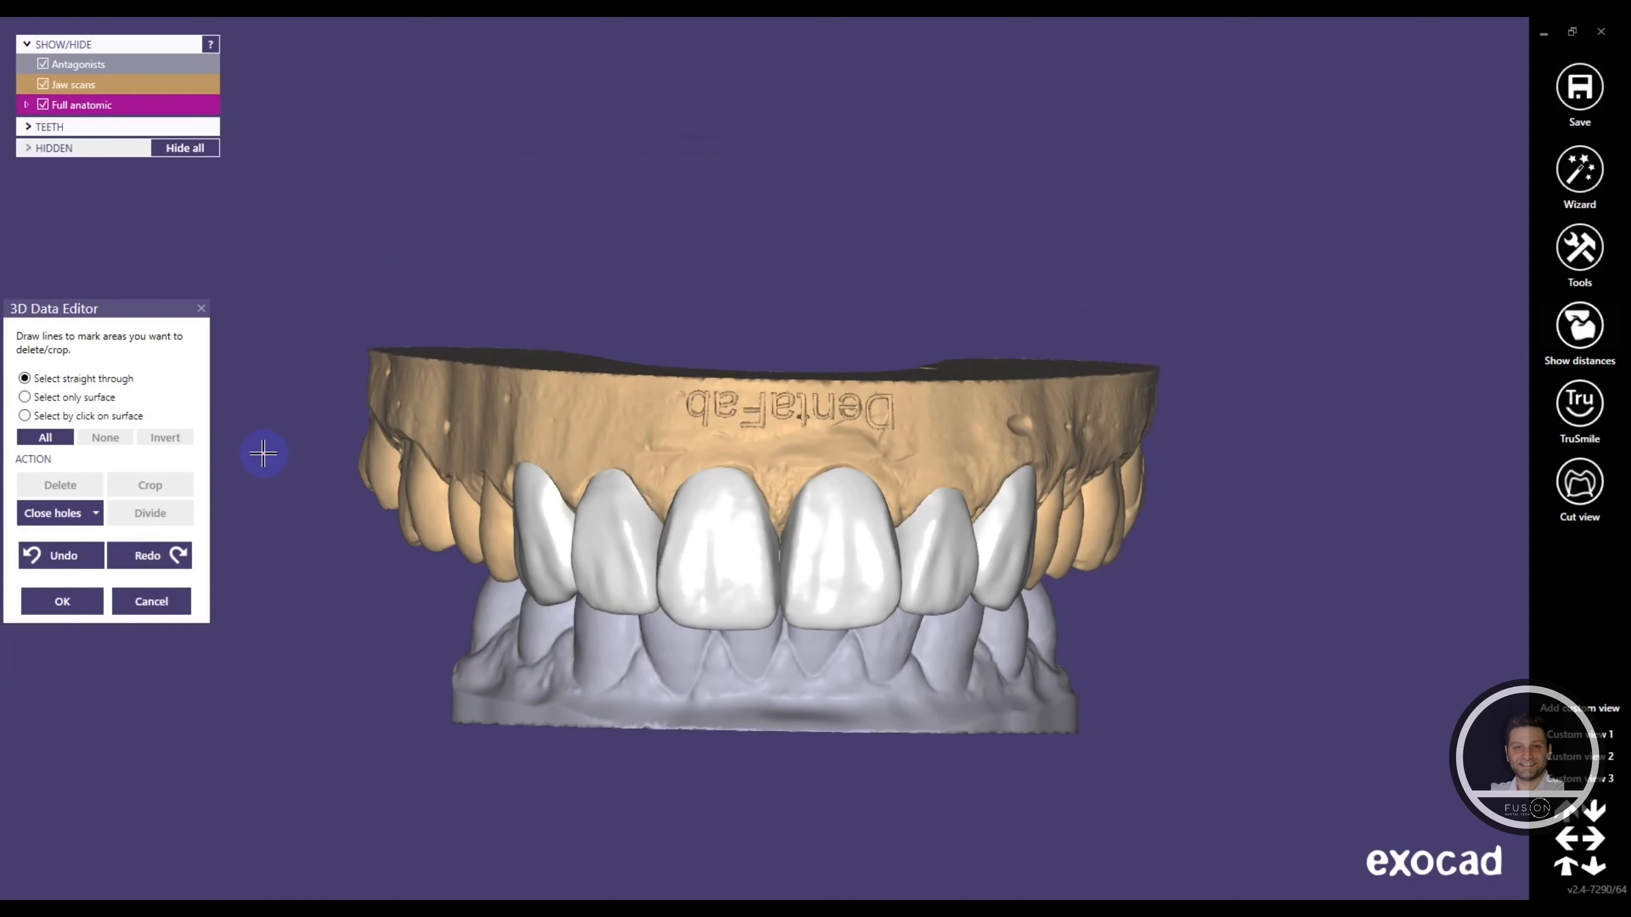
{"action": "middle_click", "coordinate": [466, 370], "text": "ctrl"}
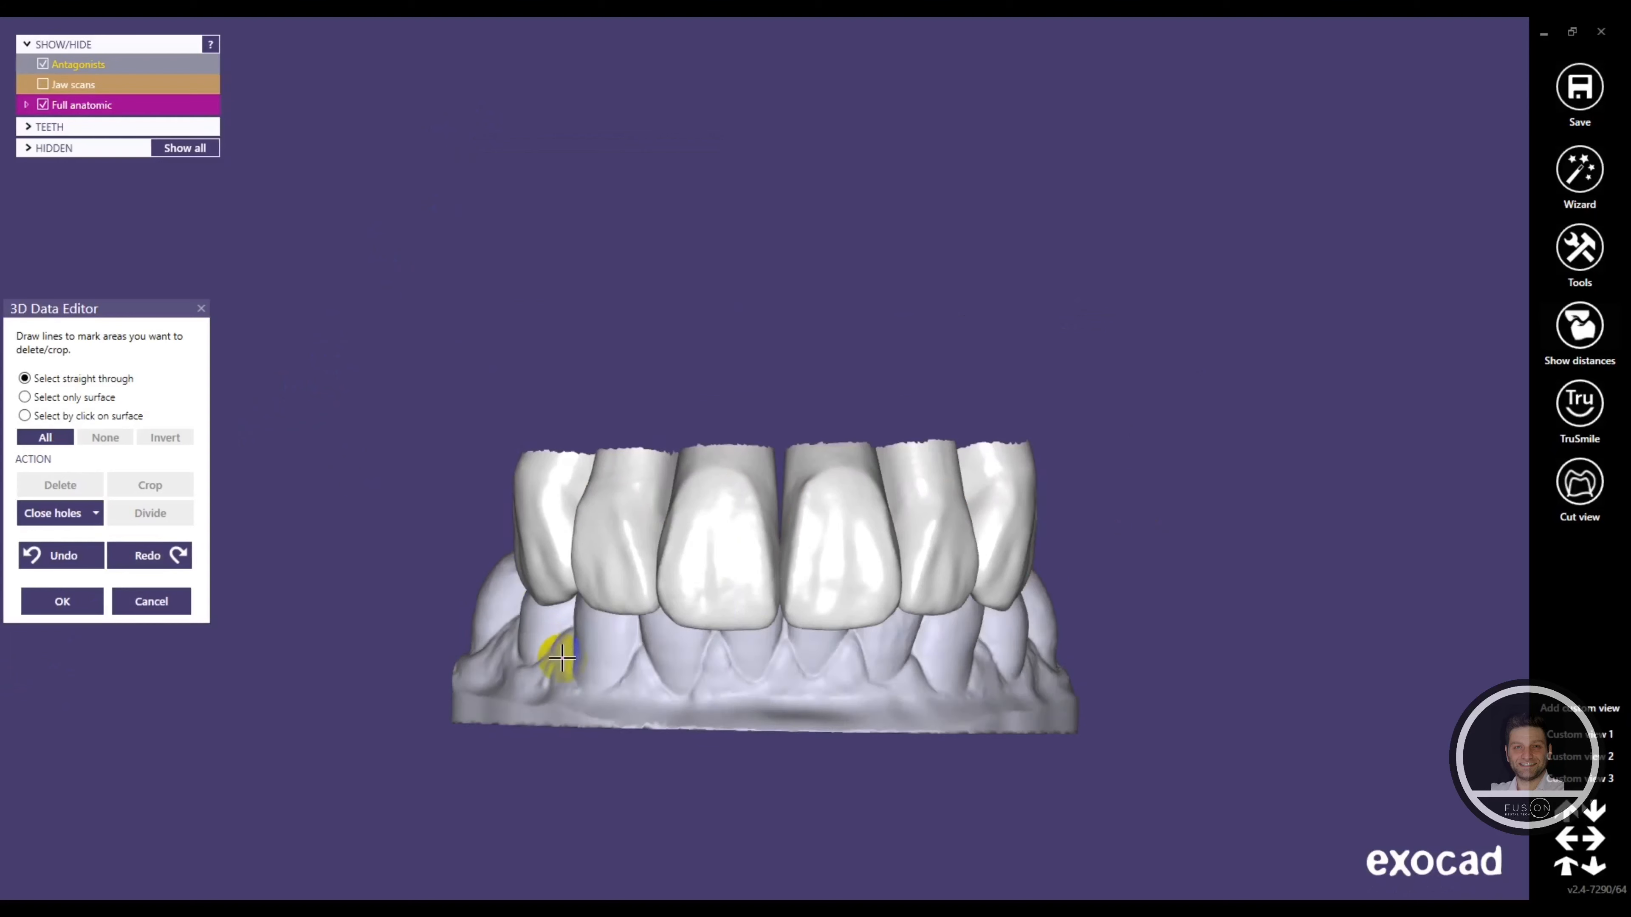
{"action": "middle_click", "coordinate": [561, 659], "text": "ctrl"}
Outline and select the open cervical edges of all six teeth with the straight-through selection mode.
{"action": "right_click_drag", "start_coordinate": [800, 475], "coordinate": [802, 474]}
{"action": "scroll", "coordinate": [587, 446], "scroll_direction": "up", "scroll_amount": 4}
{"action": "left_click", "coordinate": [452, 389]}
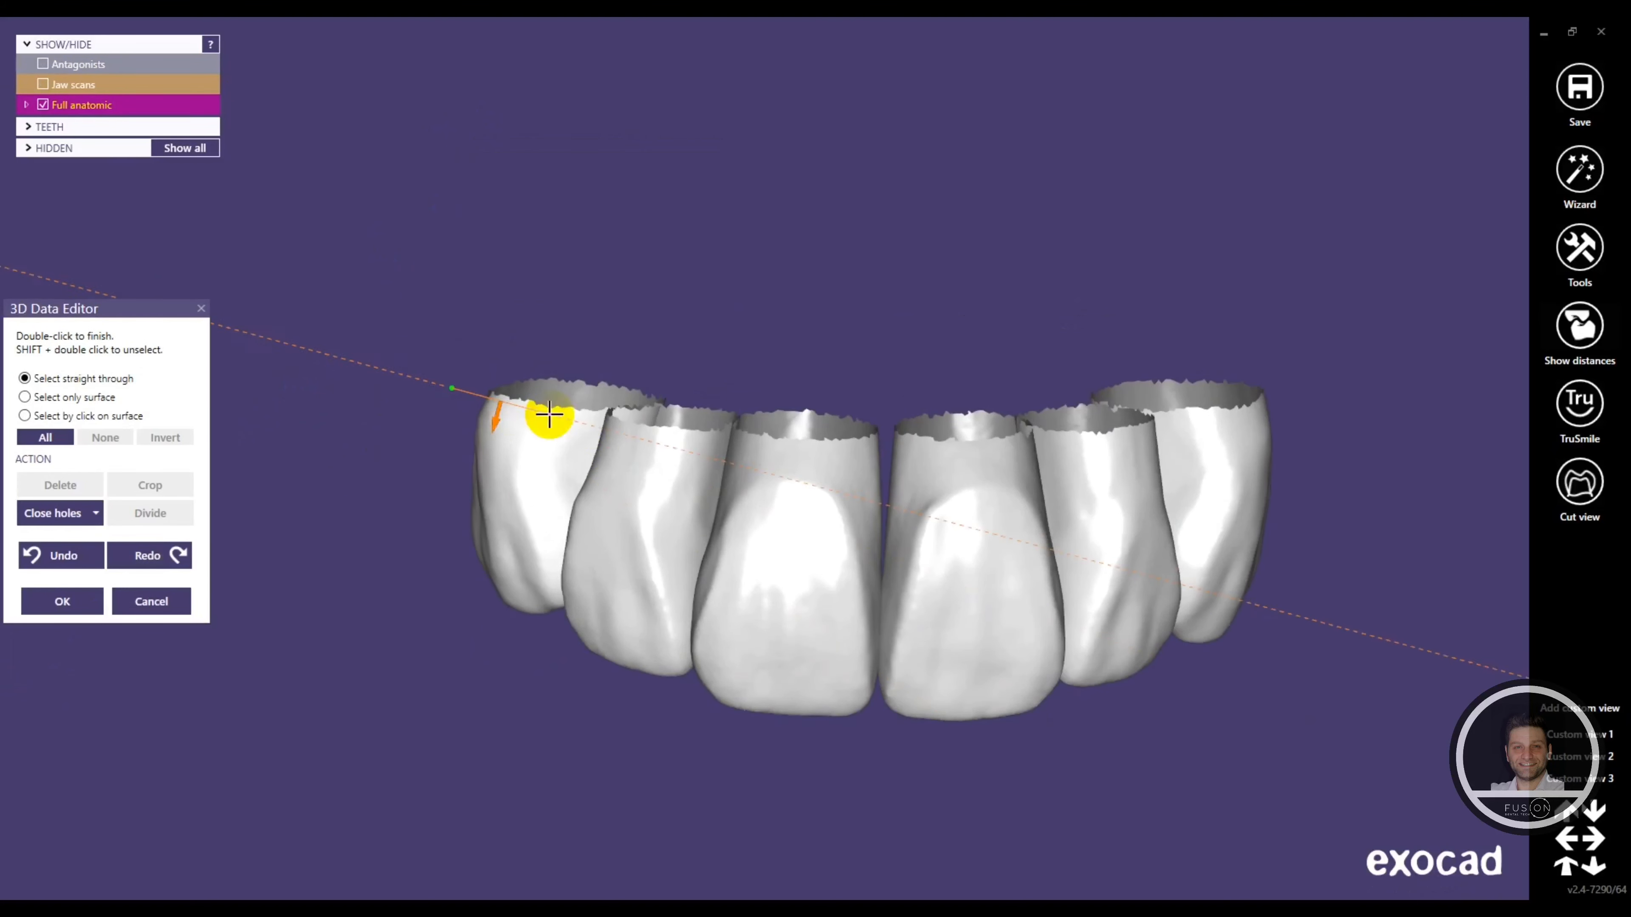
{"action": "left_click_drag", "start_coordinate": [606, 428], "coordinate": [621, 431]}
{"action": "left_click_drag", "start_coordinate": [767, 449], "coordinate": [798, 447]}
{"action": "left_click_drag", "start_coordinate": [969, 446], "coordinate": [1266, 416]}
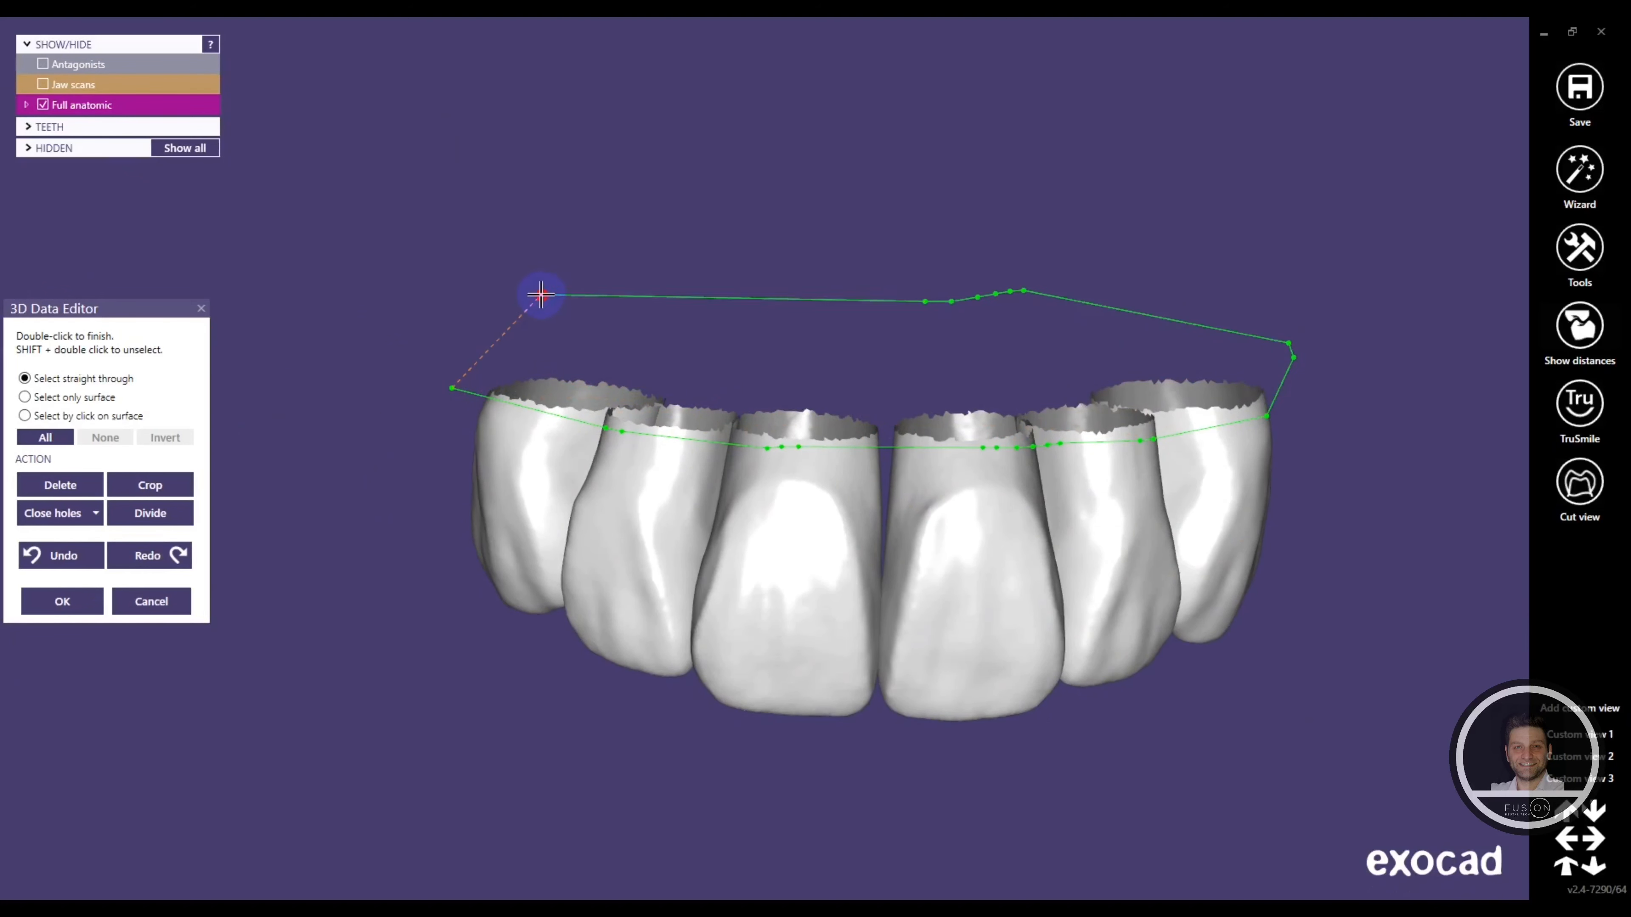
{"action": "double_click", "coordinate": [541, 295]}
{"action": "right_click_drag", "start_coordinate": [521, 463], "coordinate": [489, 513]}
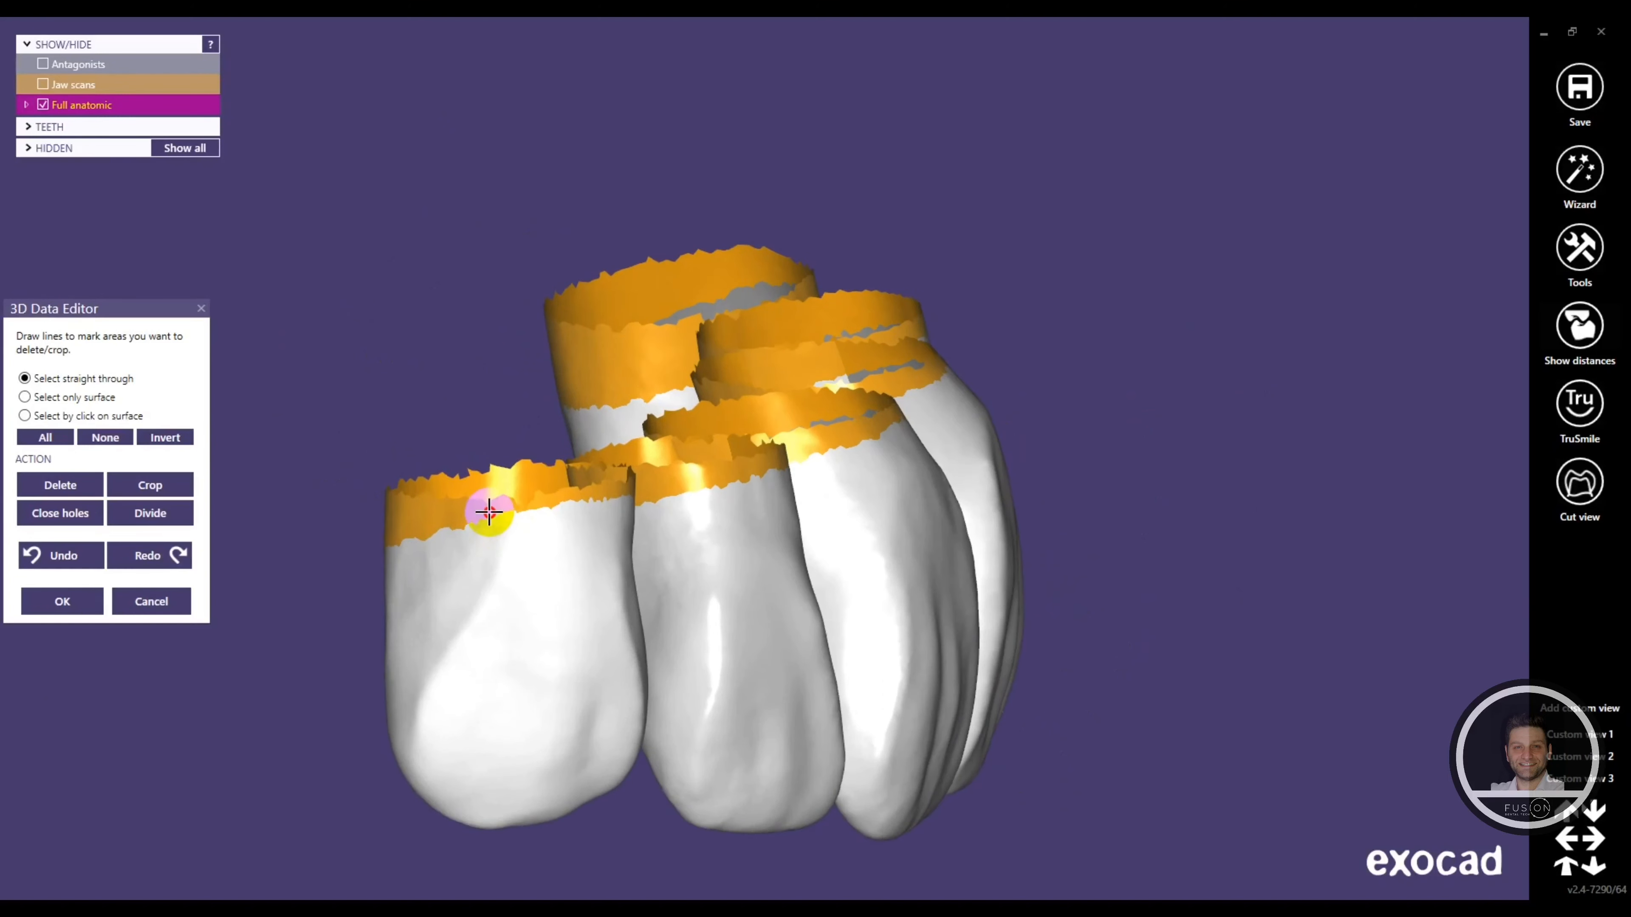
{"action": "left_click_drag", "start_coordinate": [604, 473], "coordinate": [495, 409]}
{"action": "double_click", "coordinate": [496, 410]}
{"action": "scroll", "coordinate": [718, 415], "scroll_direction": "down", "scroll_amount": 4}
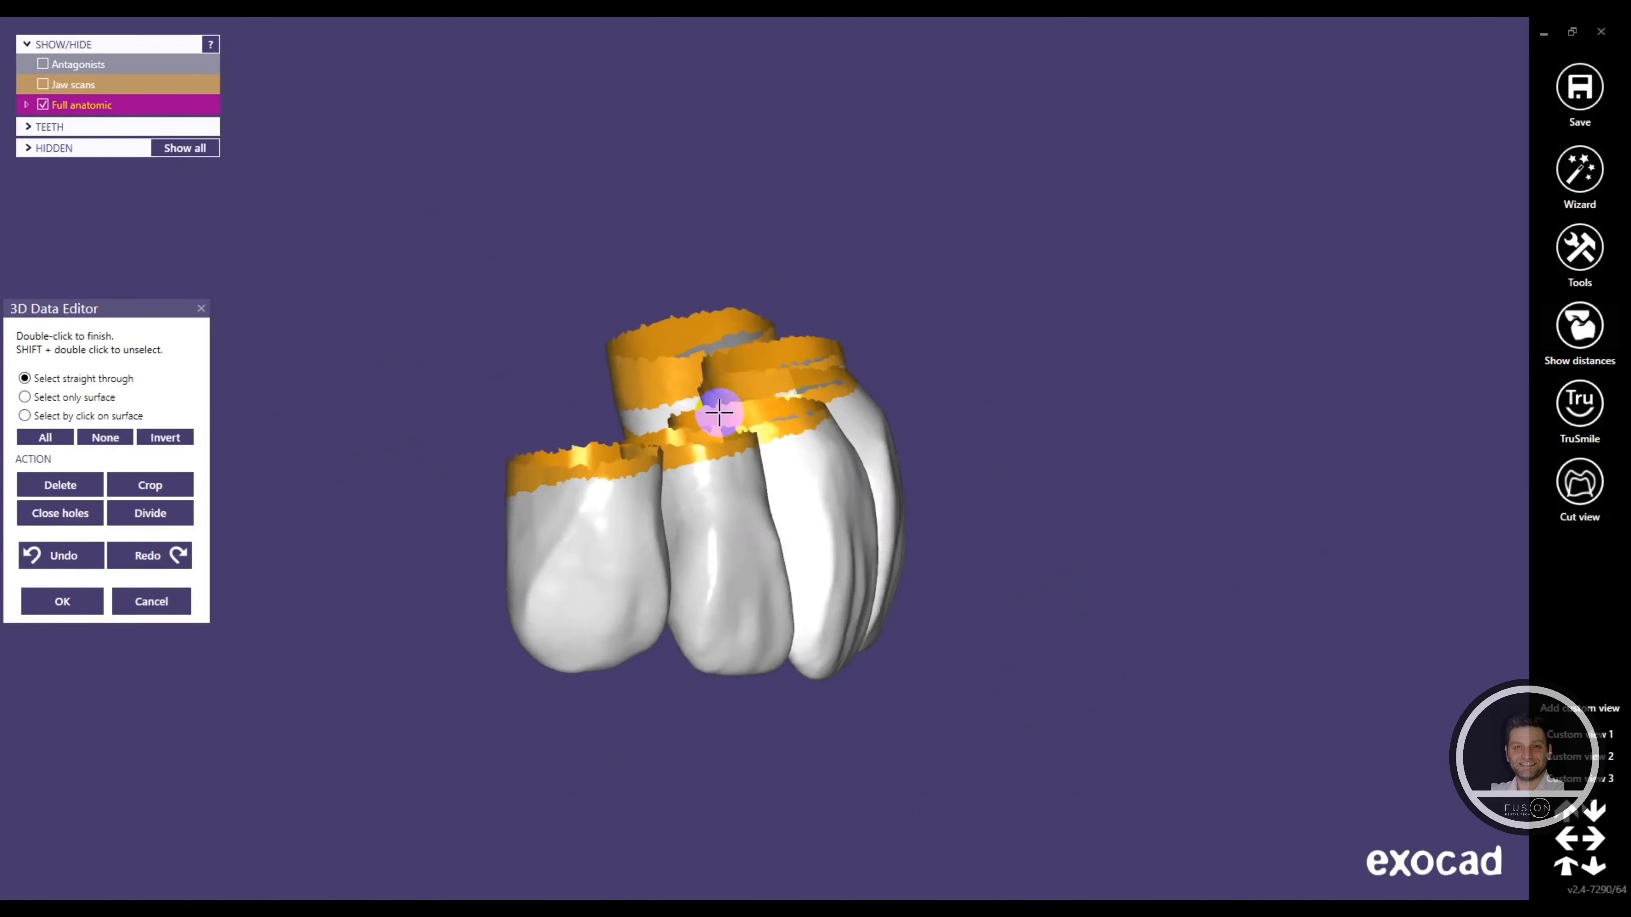
{"action": "right_click_drag", "start_coordinate": [717, 415], "coordinate": [808, 393]}
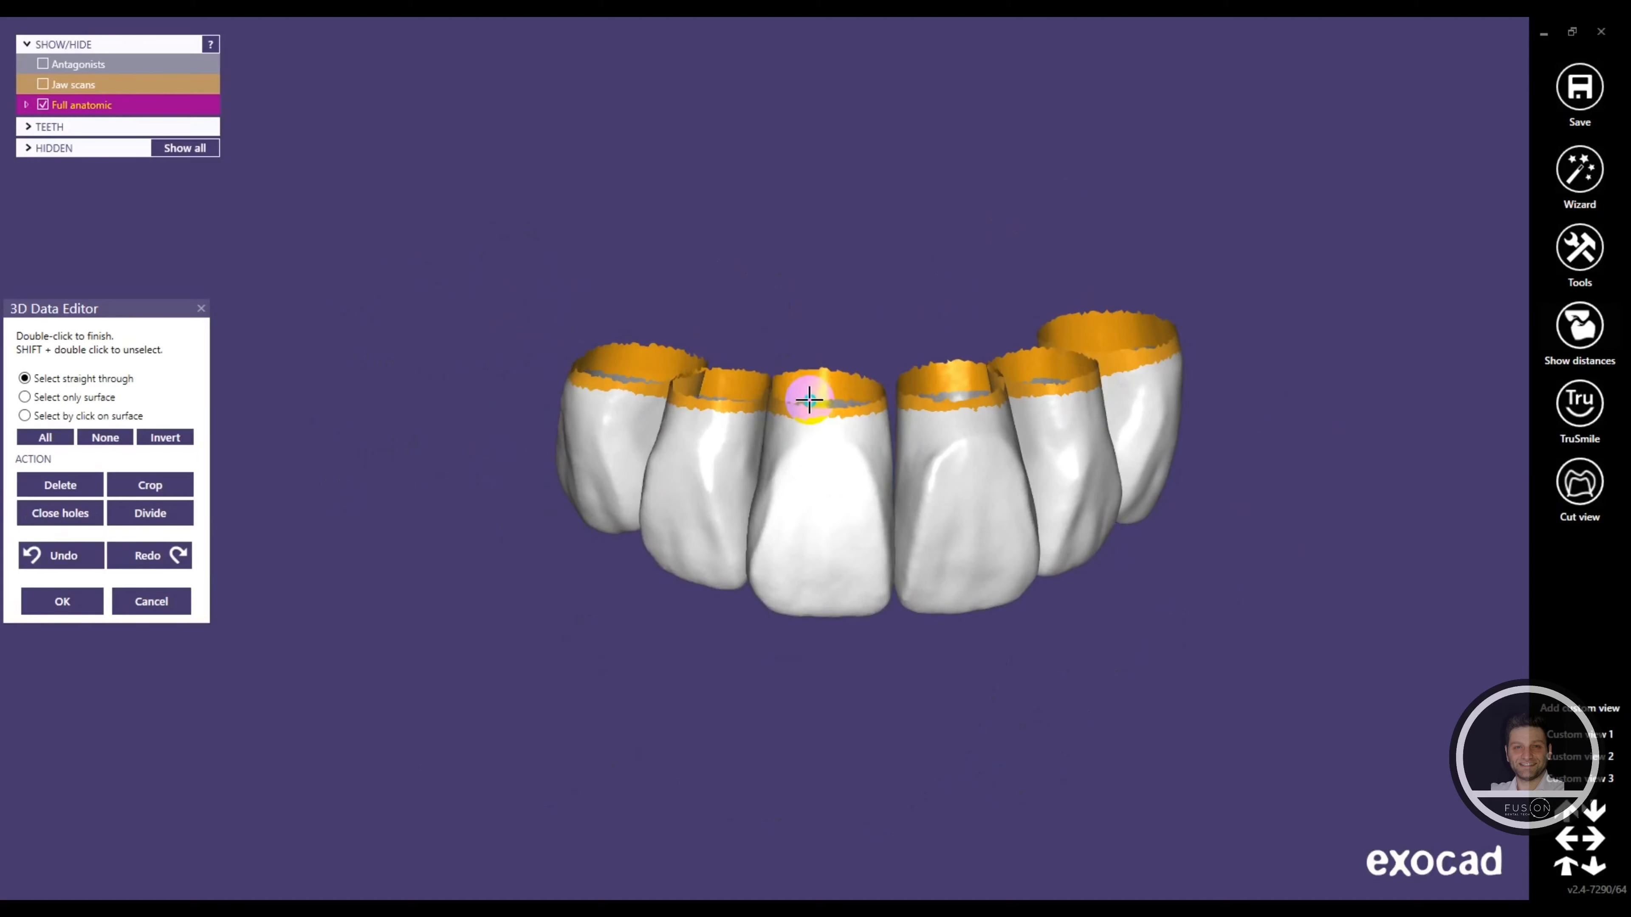
Close the holes at the selected cervical edges of the six teeth and accept the mesh edits.
{"action": "left_click", "coordinate": [53, 552]}
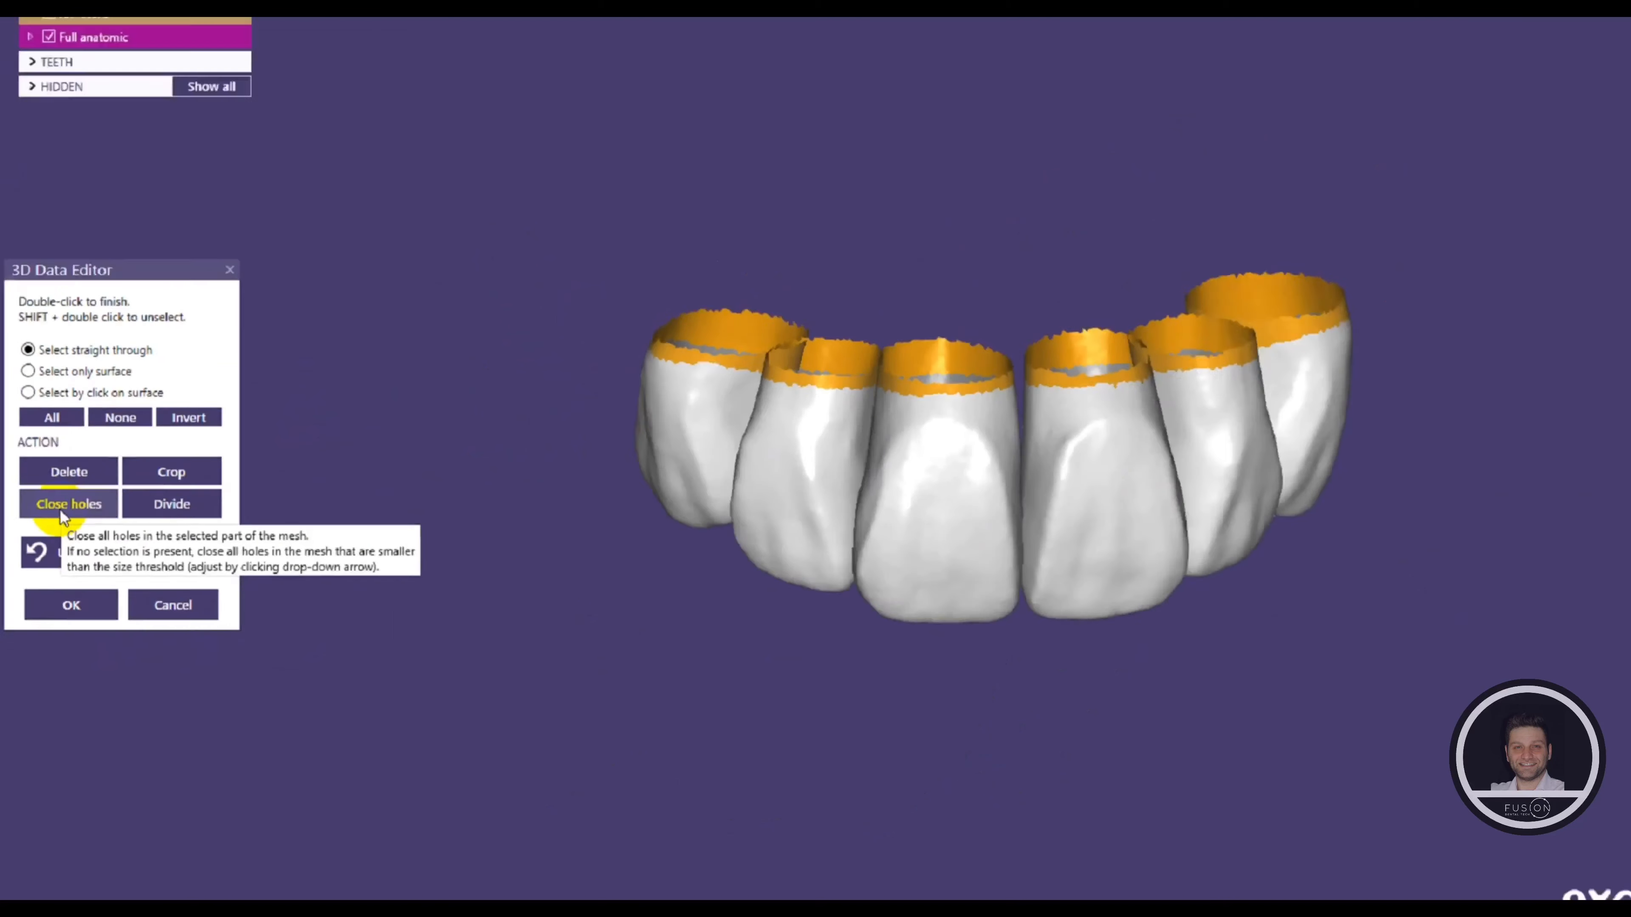
{"action": "left_click", "coordinate": [61, 513]}
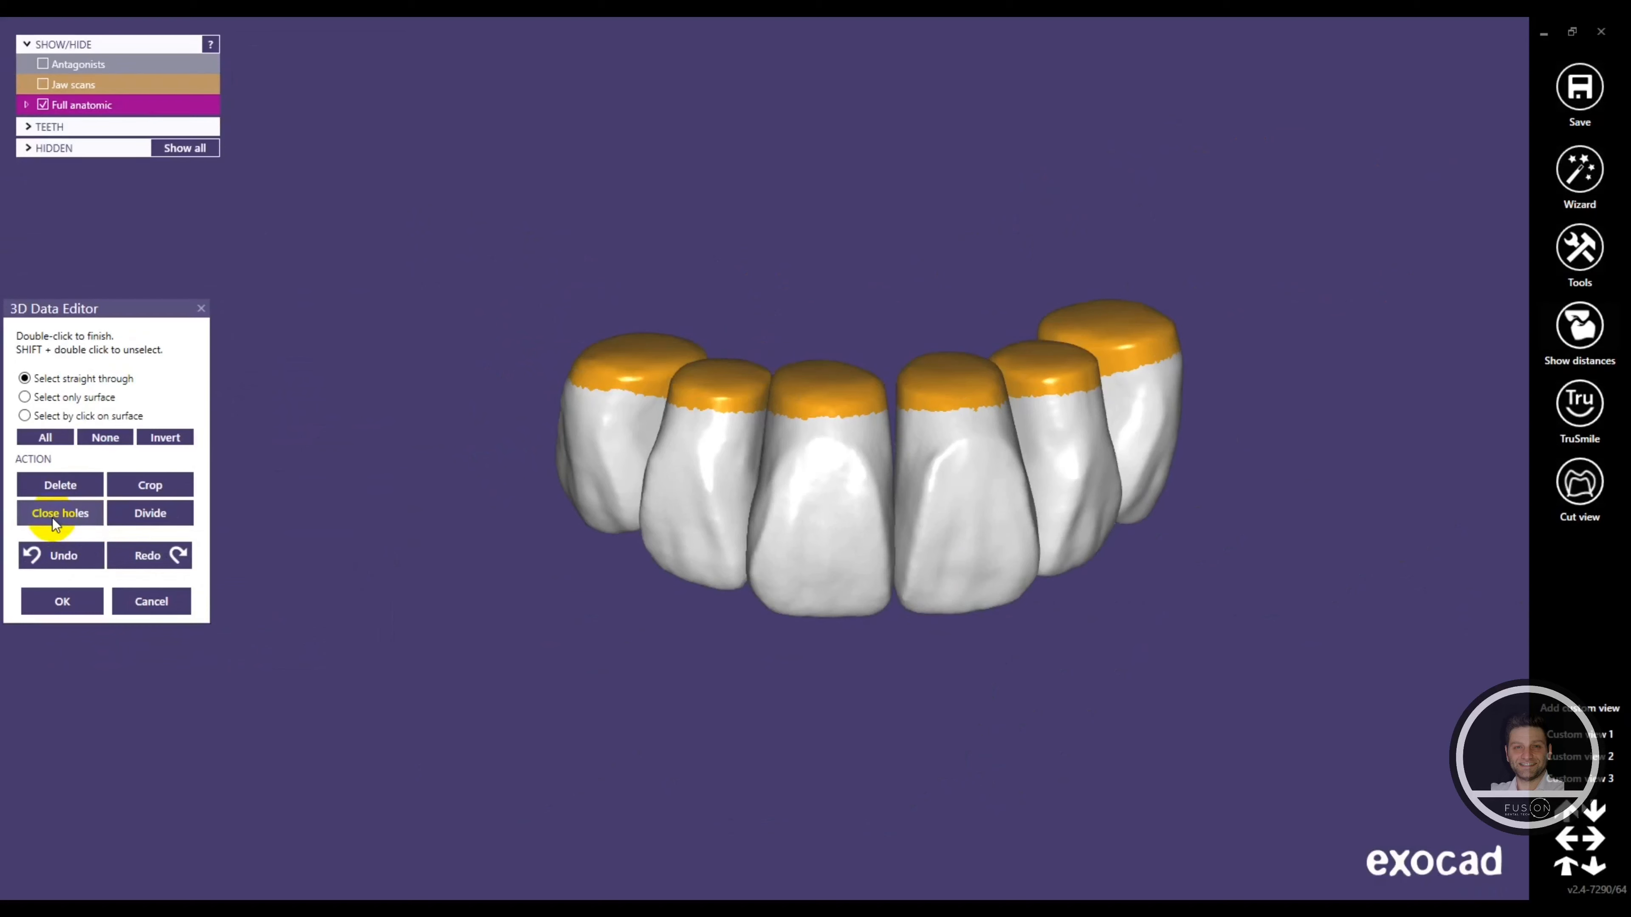
{"action": "right_click_drag", "start_coordinate": [1013, 474], "coordinate": [1041, 514]}
{"action": "left_click", "coordinate": [36, 597]}
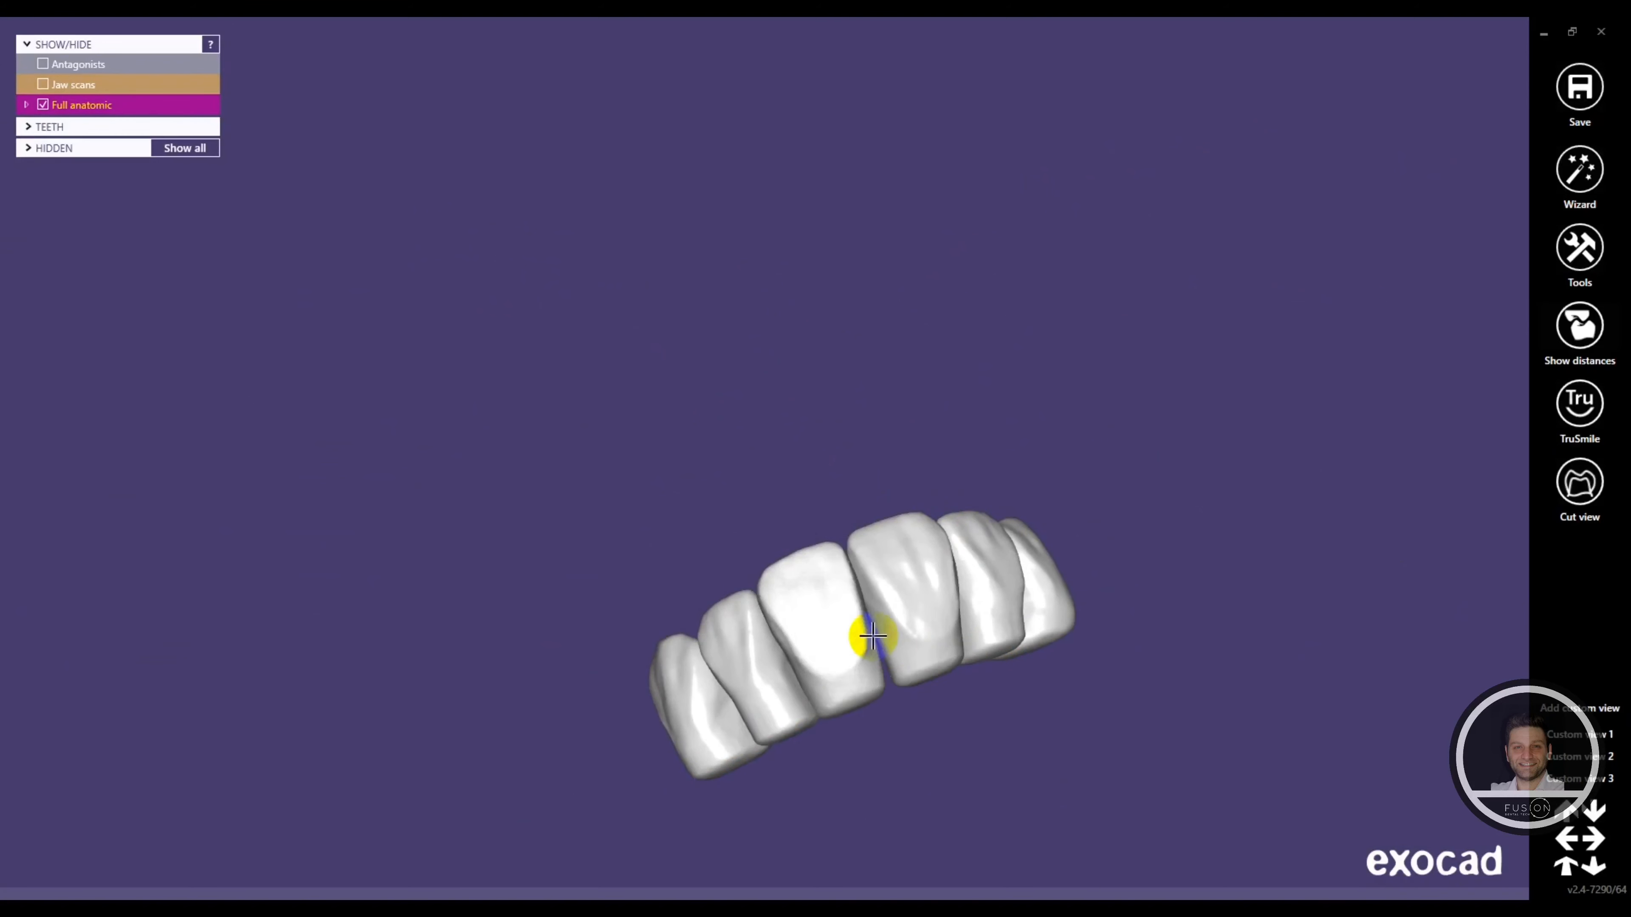
Show the jaw scan with the closed teeth, then hide the full anatomic teeth so only the upper model remains.
{"action": "right_click_drag", "start_coordinate": [863, 638], "coordinate": [837, 601]}
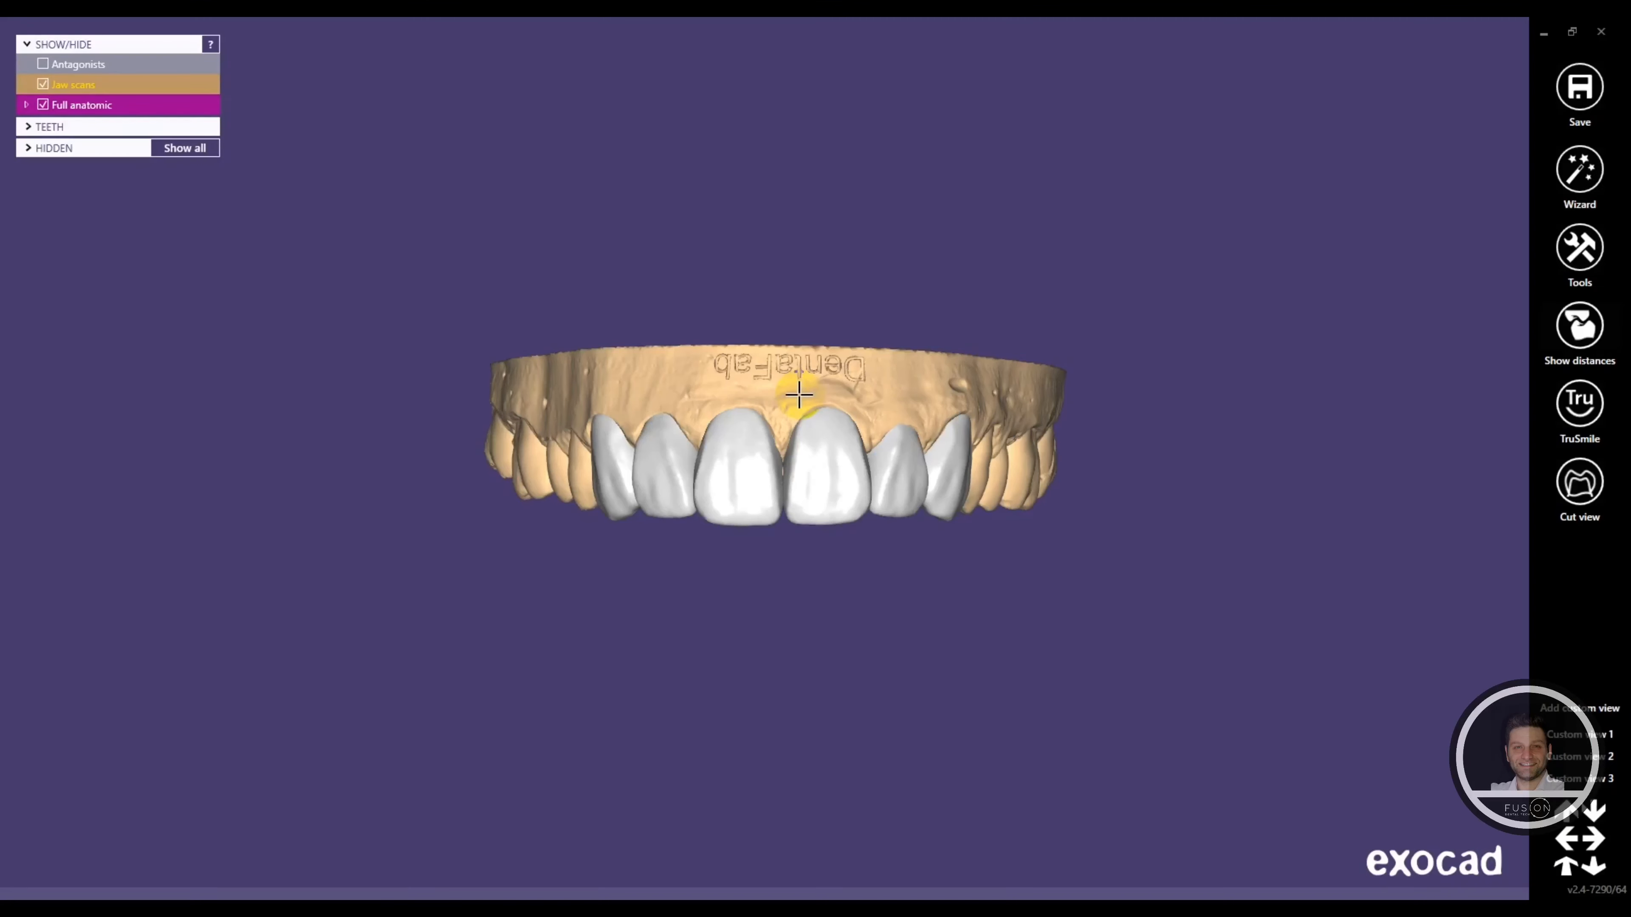
{"action": "right_click_drag", "start_coordinate": [798, 402], "coordinate": [773, 423]}
{"action": "scroll", "coordinate": [772, 424], "scroll_direction": "up", "scroll_amount": 1}
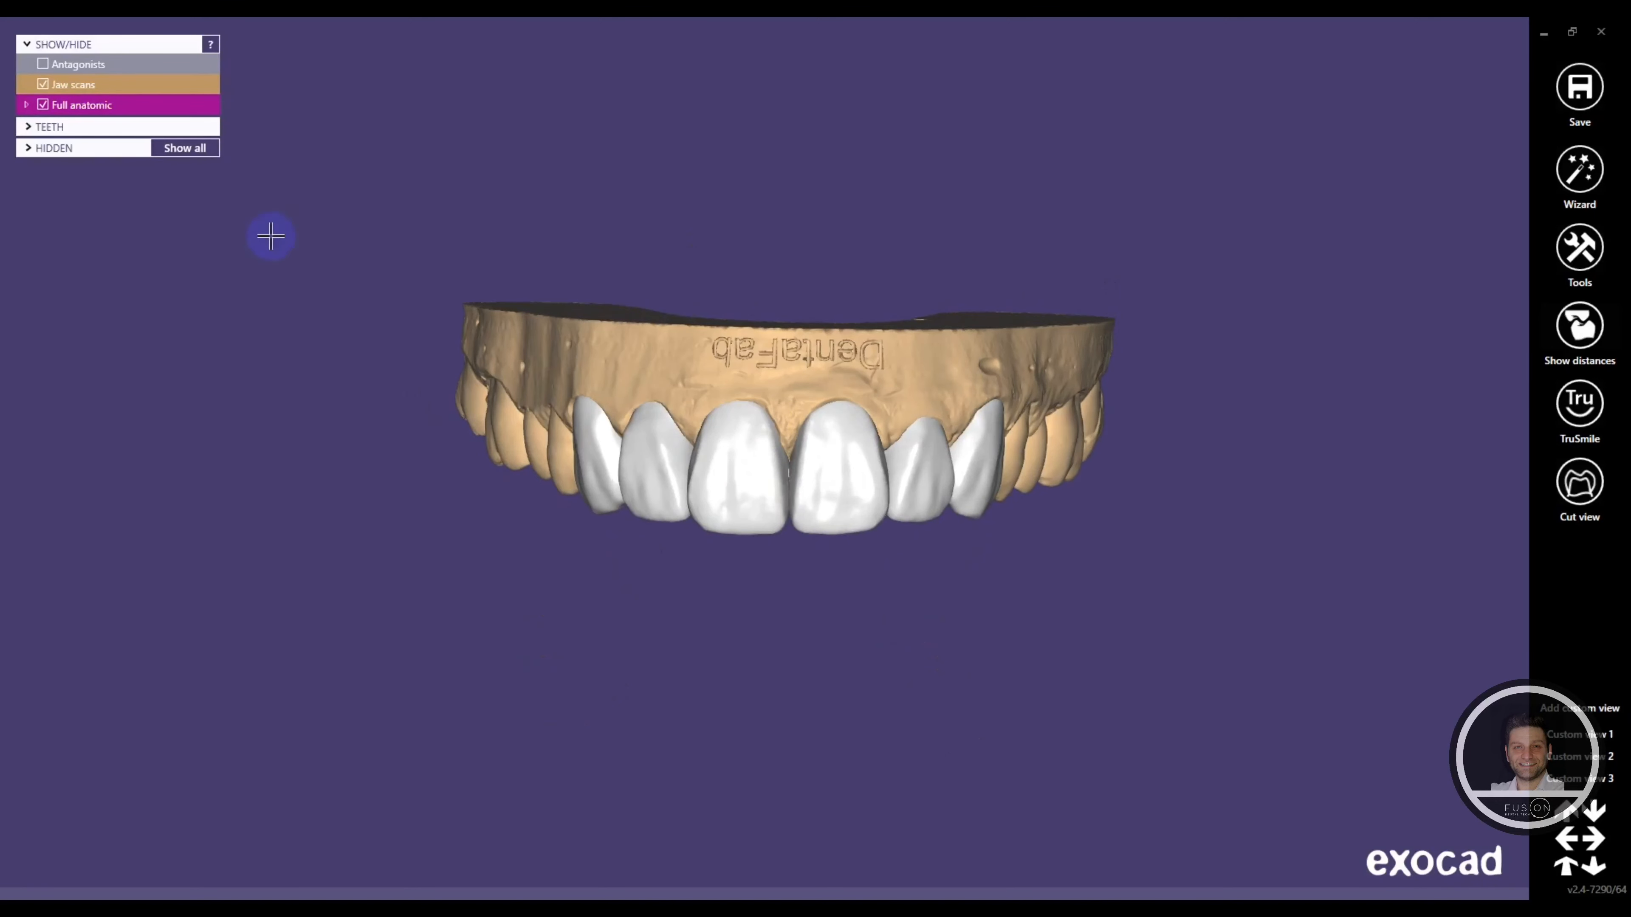
{"action": "left_click", "coordinate": [43, 105]}
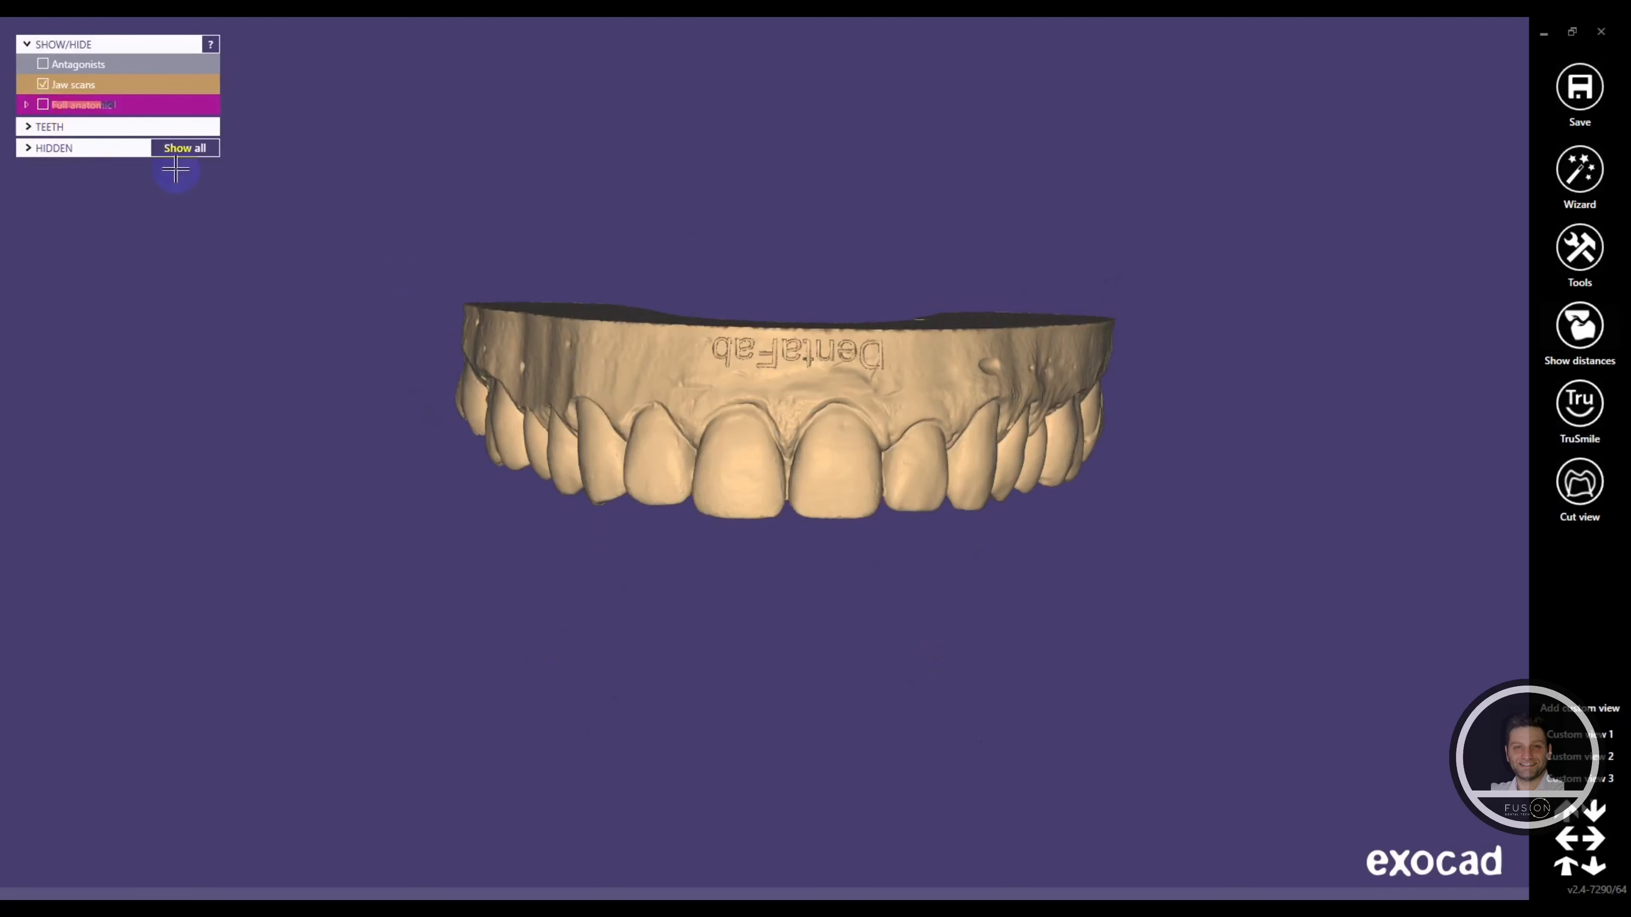
Export the displayed upper jaw scan as a plain STL file named upper, using the original coordinate system of the scan data.
{"action": "right_click", "coordinate": [253, 204]}
{"action": "left_click", "coordinate": [348, 747]}
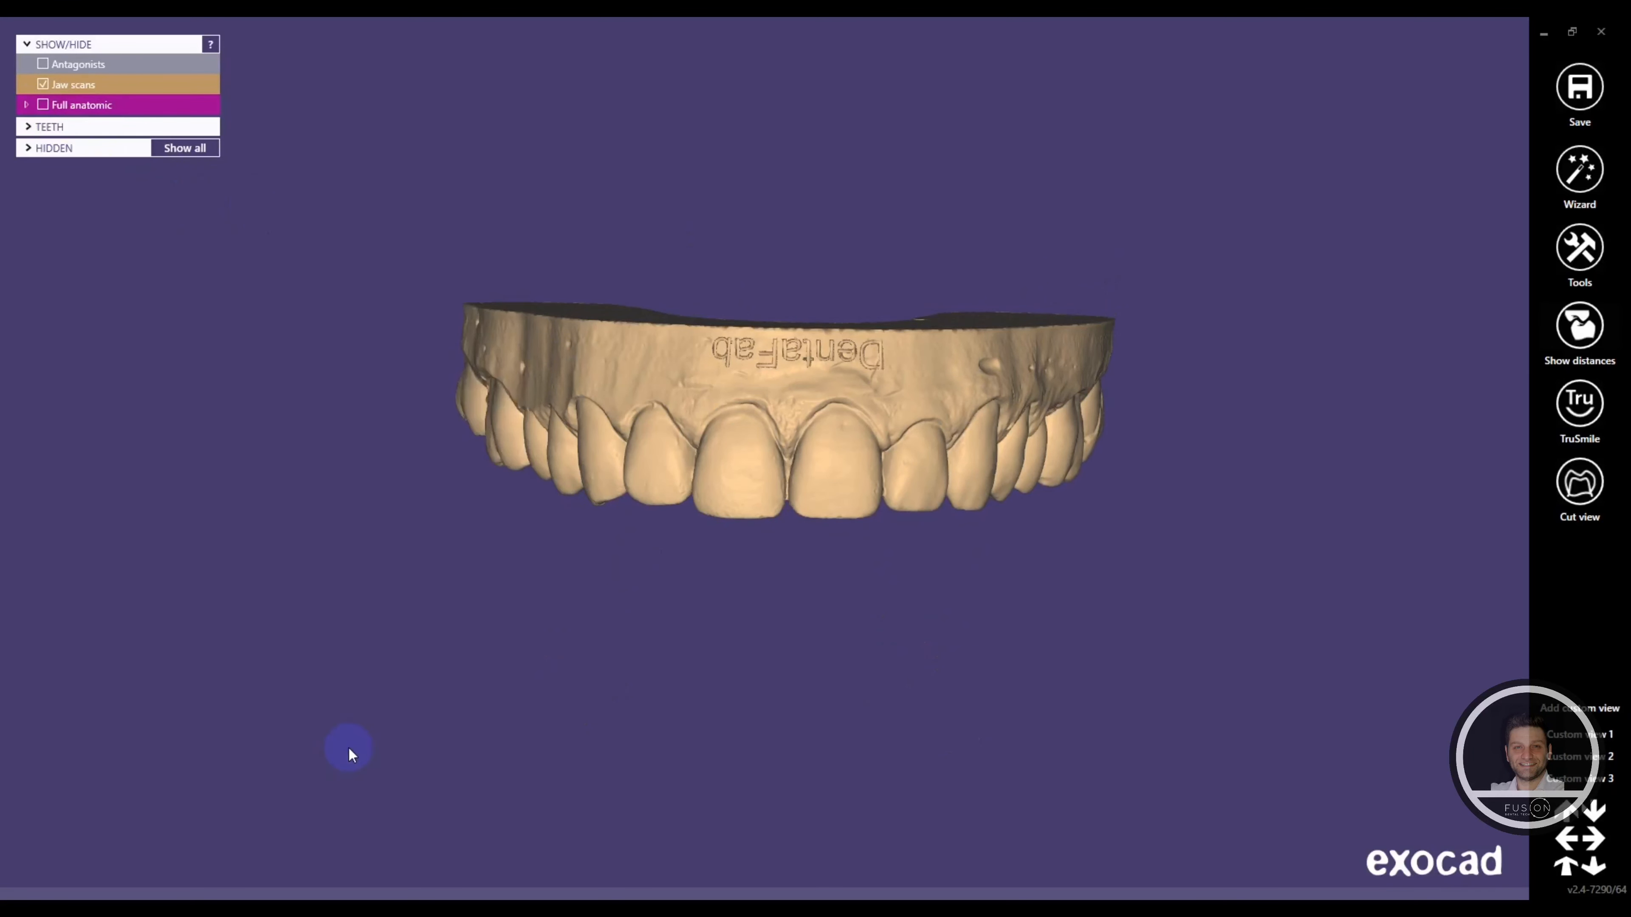
{"action": "left_click", "coordinate": [250, 556]}
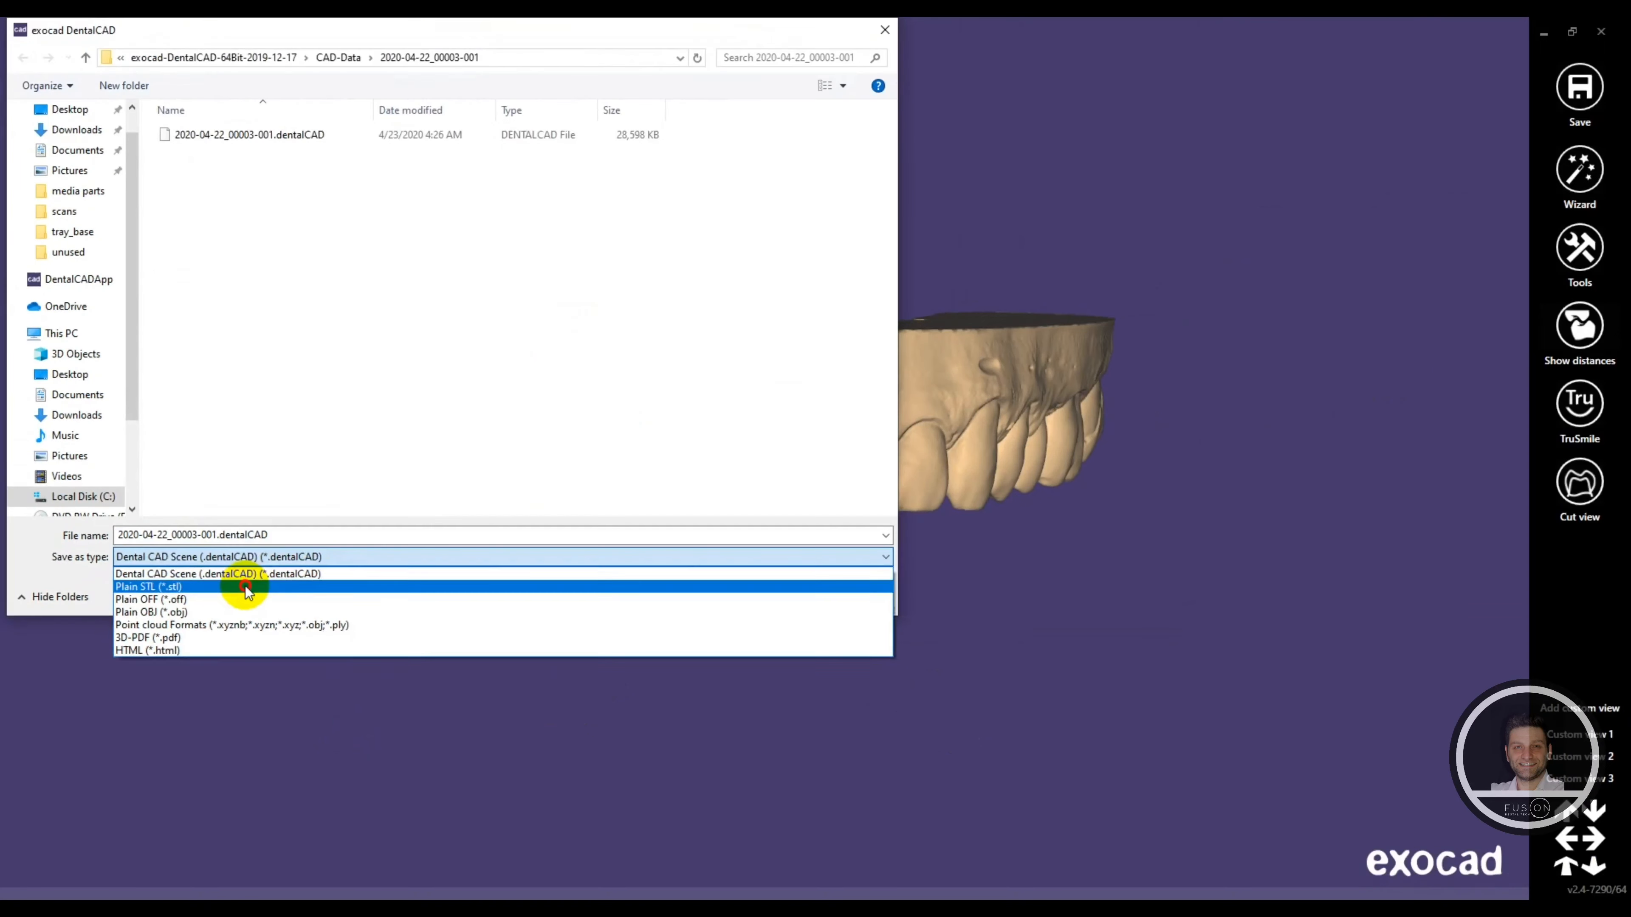
{"action": "left_click", "coordinate": [491, 463]}
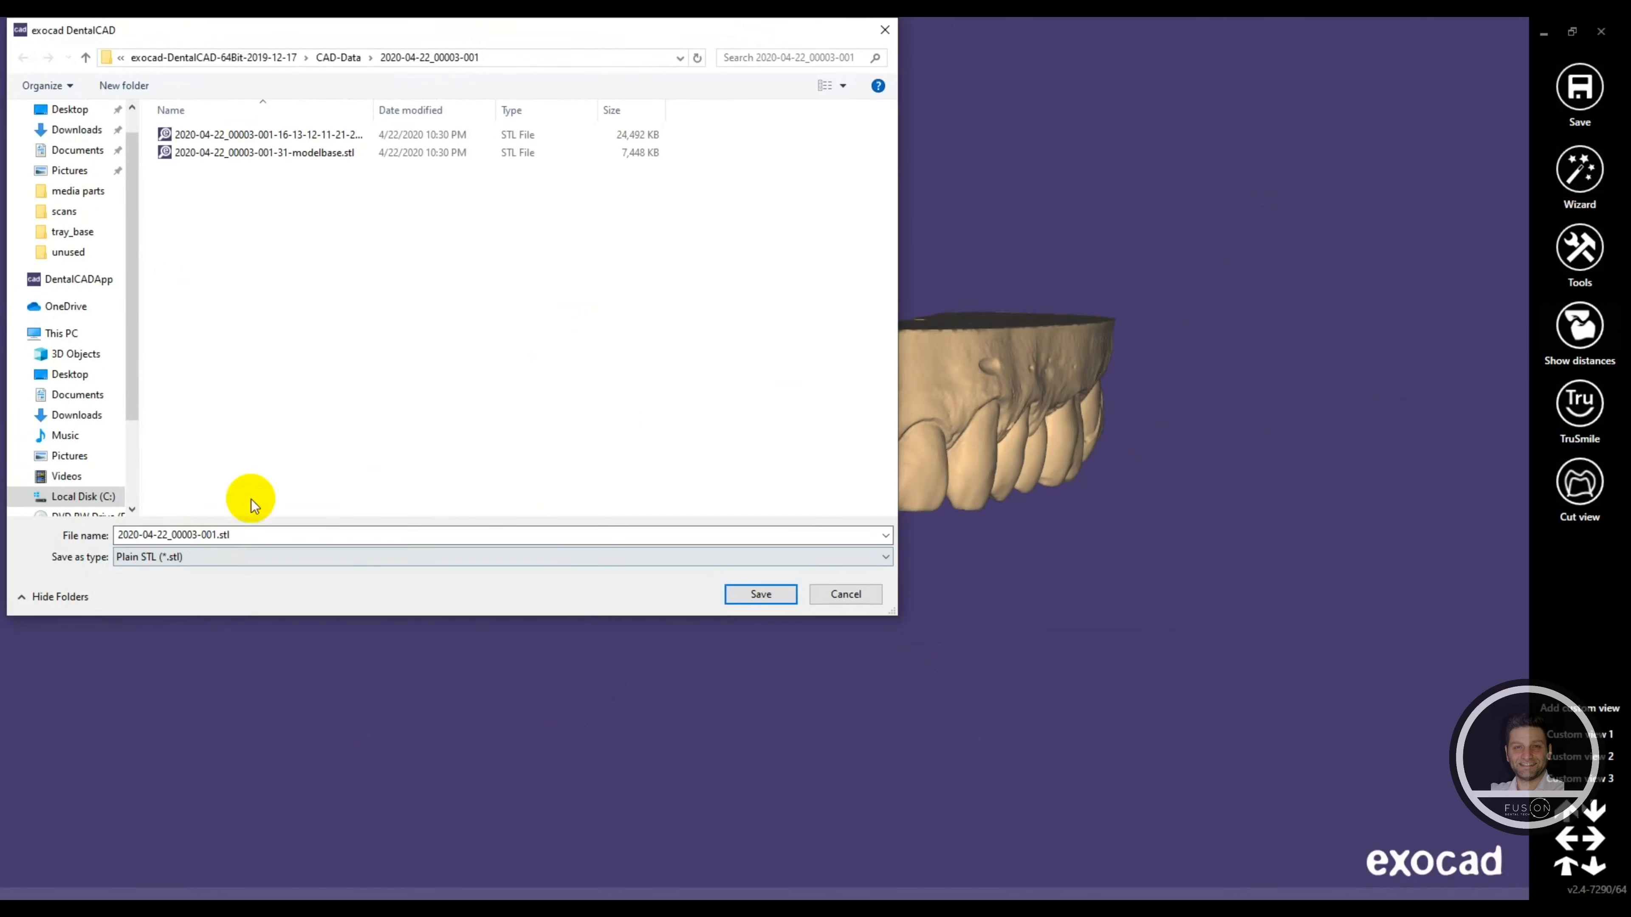
{"action": "double_click", "coordinate": [228, 534]}
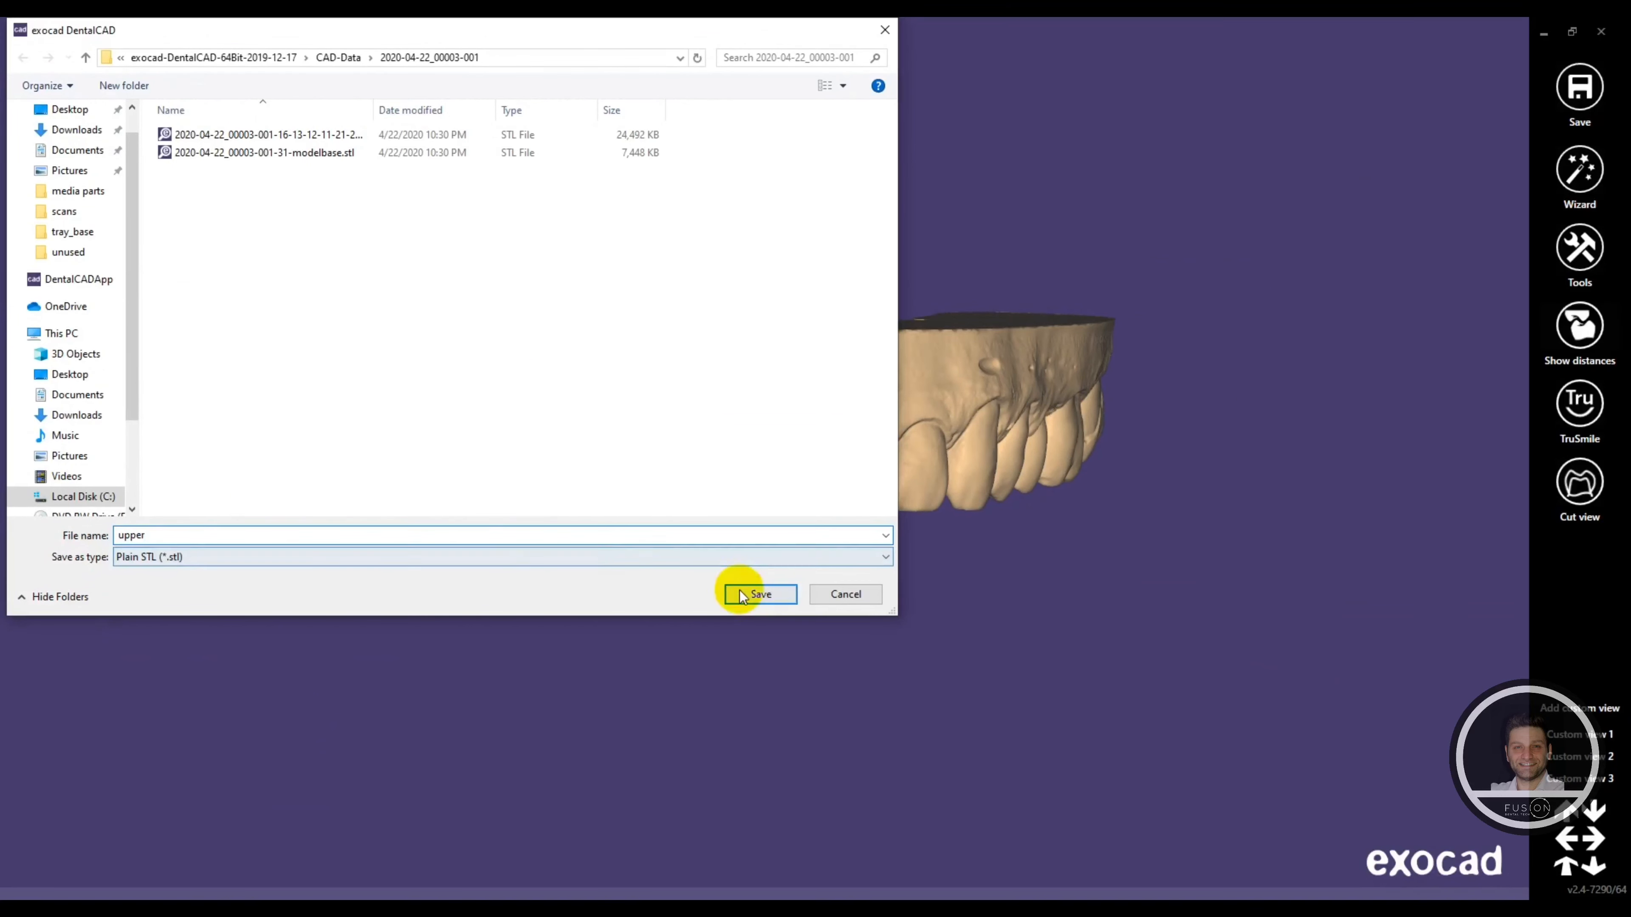
{"action": "left_click", "coordinate": [753, 593]}
{"action": "left_click", "coordinate": [733, 551]}
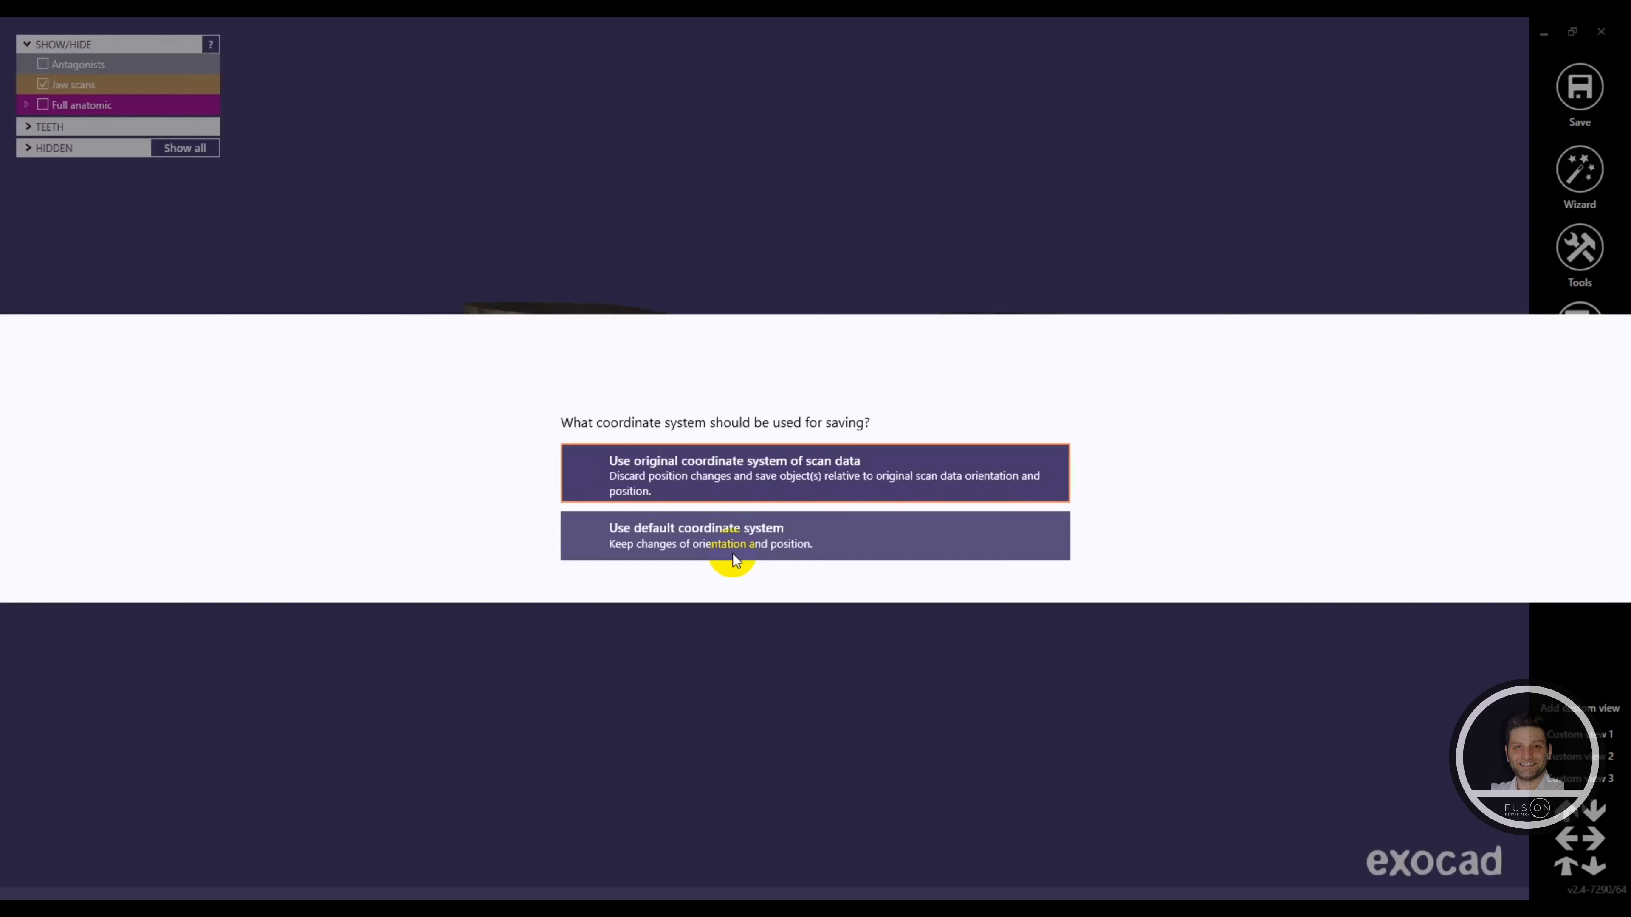
{"action": "left_click", "coordinate": [681, 477]}
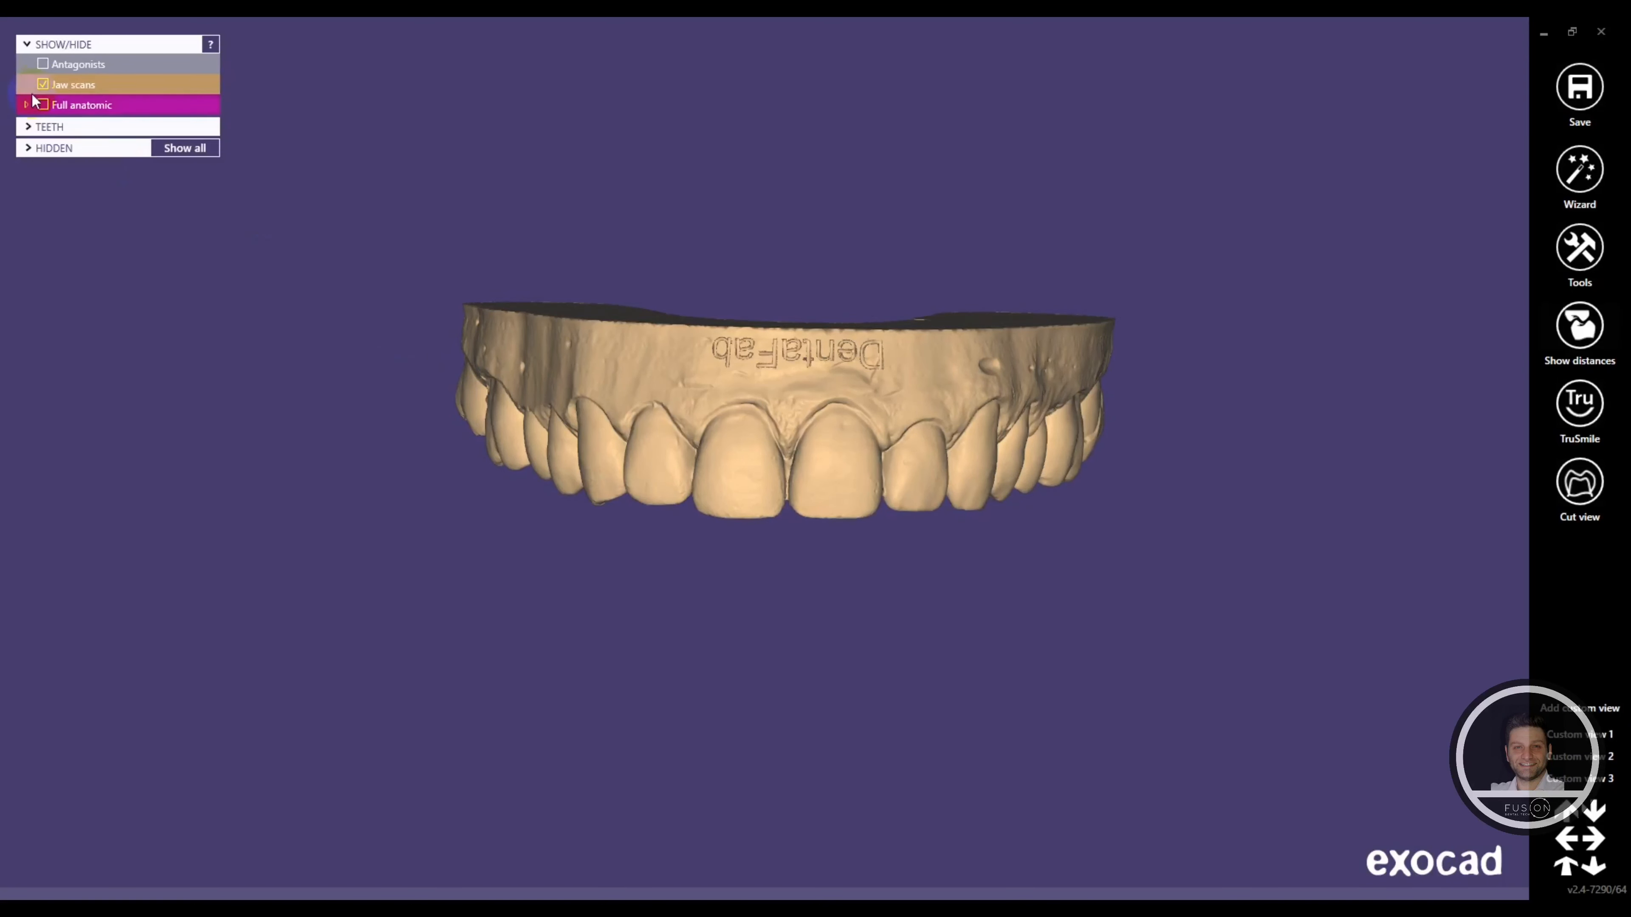
Display only the full anatomic teeth and export them as plain STL named design, using the original coordinate system of the scan data.
{"action": "left_click", "coordinate": [42, 84]}
{"action": "left_click", "coordinate": [42, 104]}
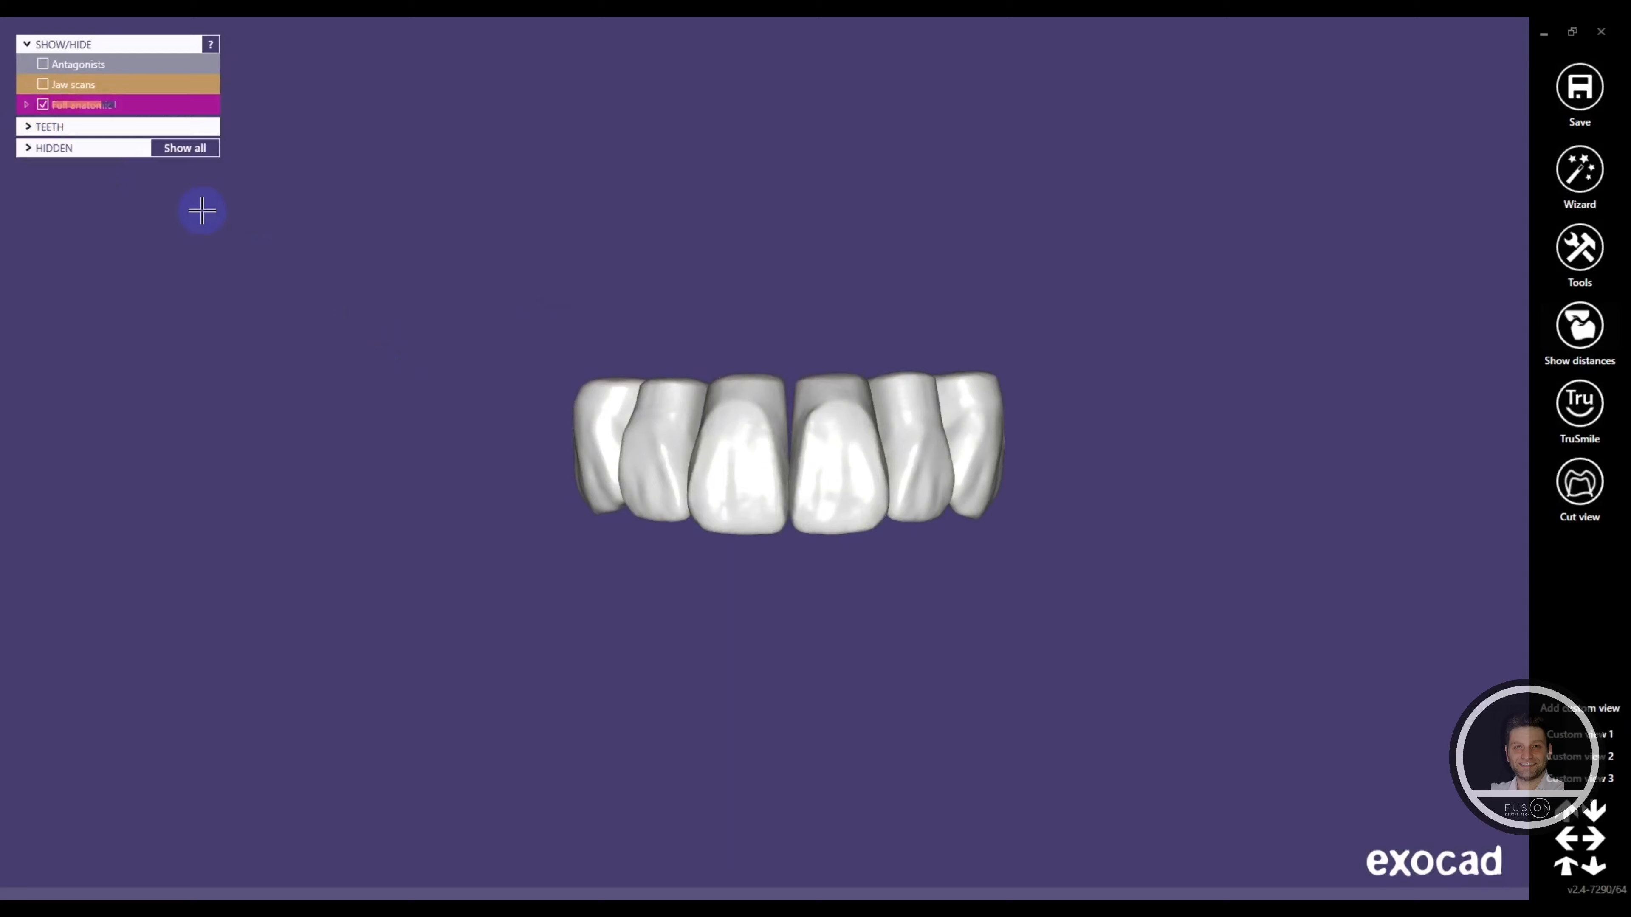
{"action": "right_click", "coordinate": [290, 259]}
{"action": "left_click", "coordinate": [335, 795]}
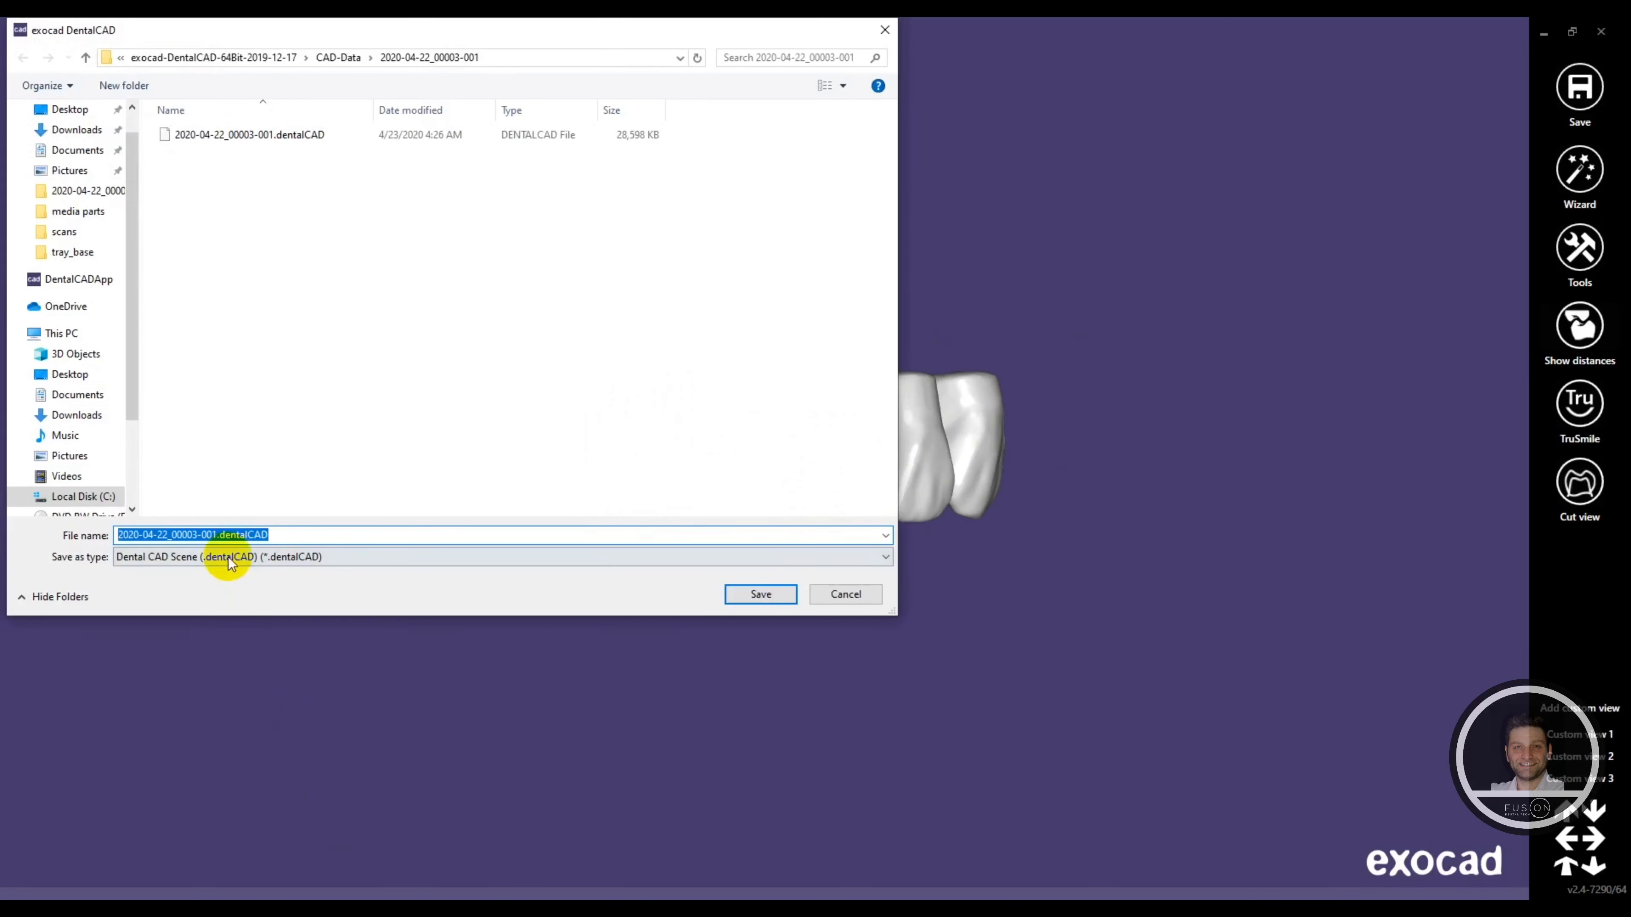
{"action": "left_click", "coordinate": [230, 562]}
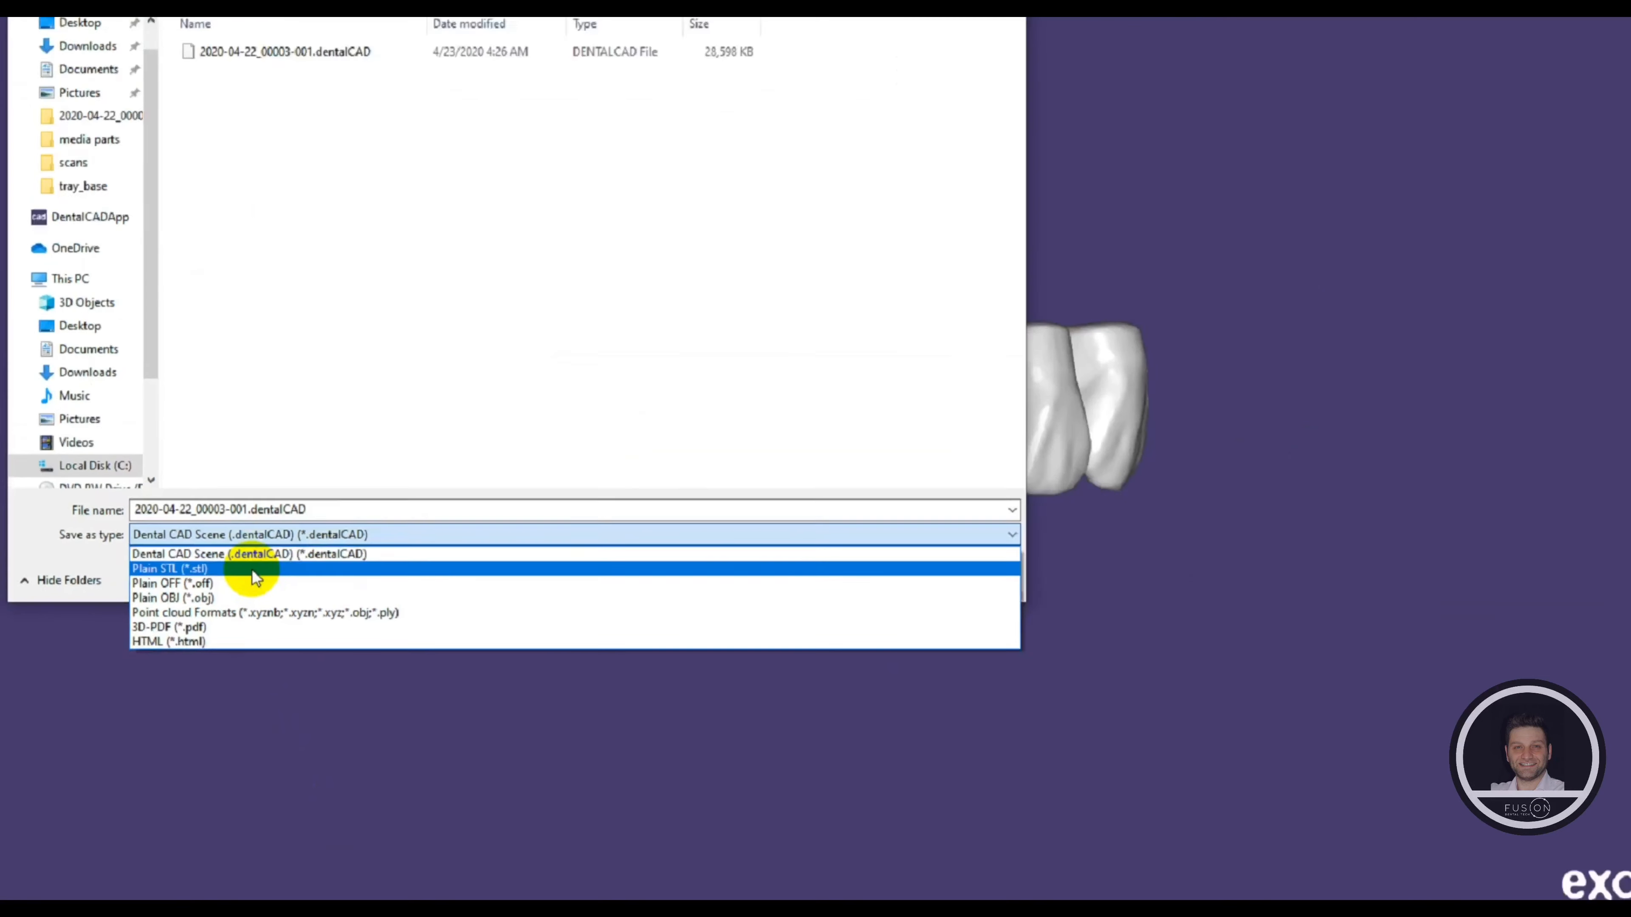
{"action": "left_click", "coordinate": [251, 569]}
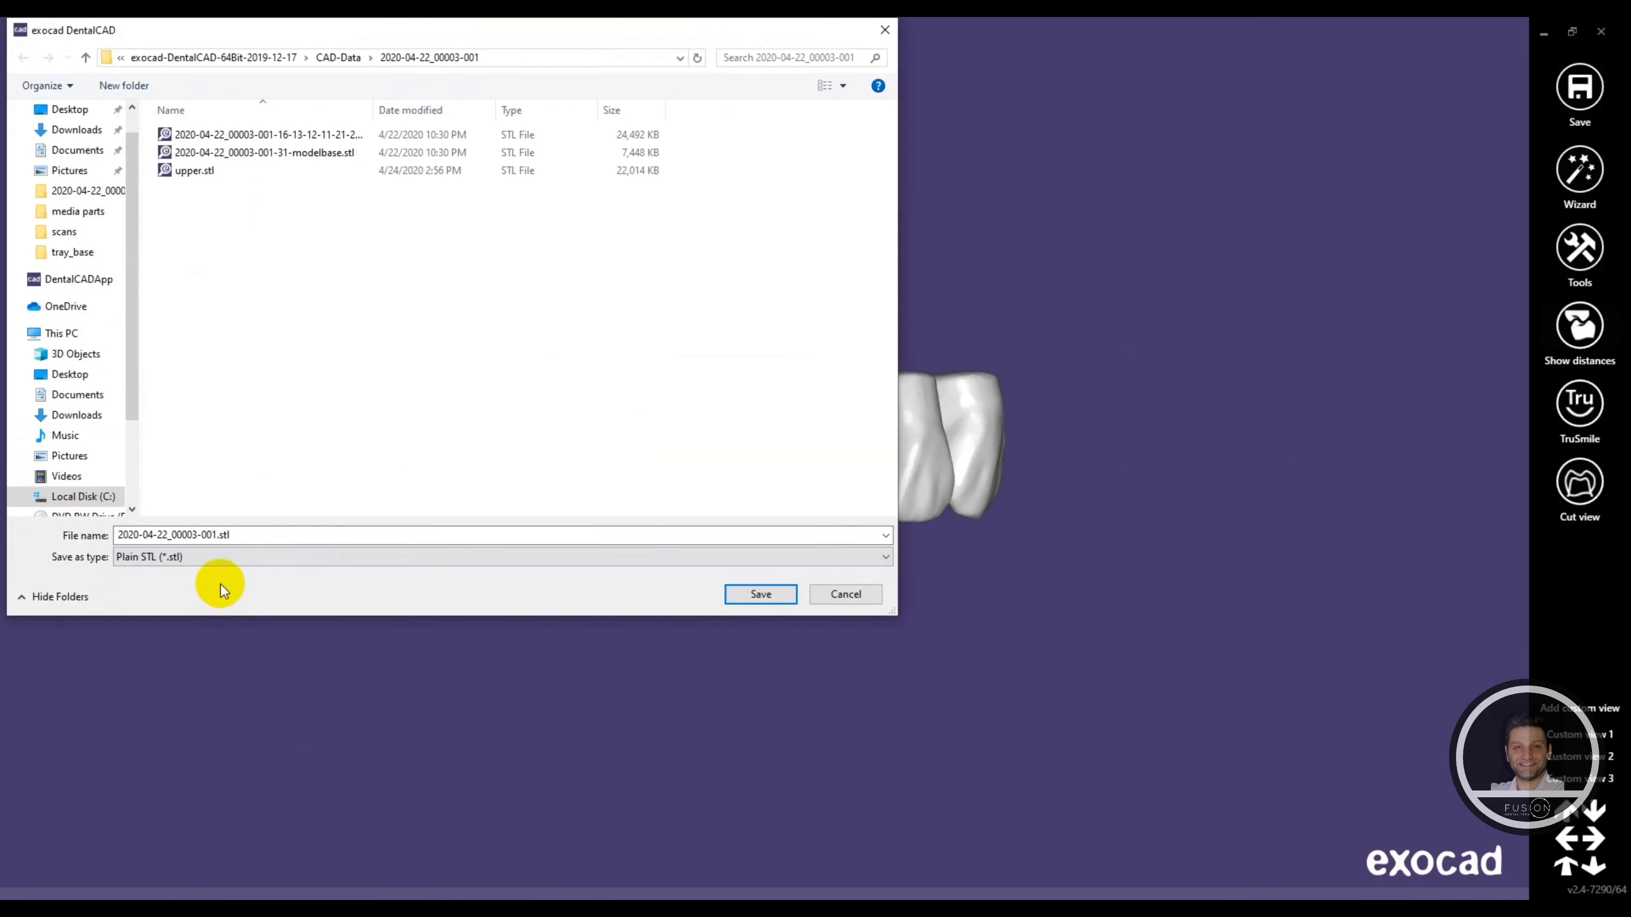
{"action": "left_click", "coordinate": [198, 537]}
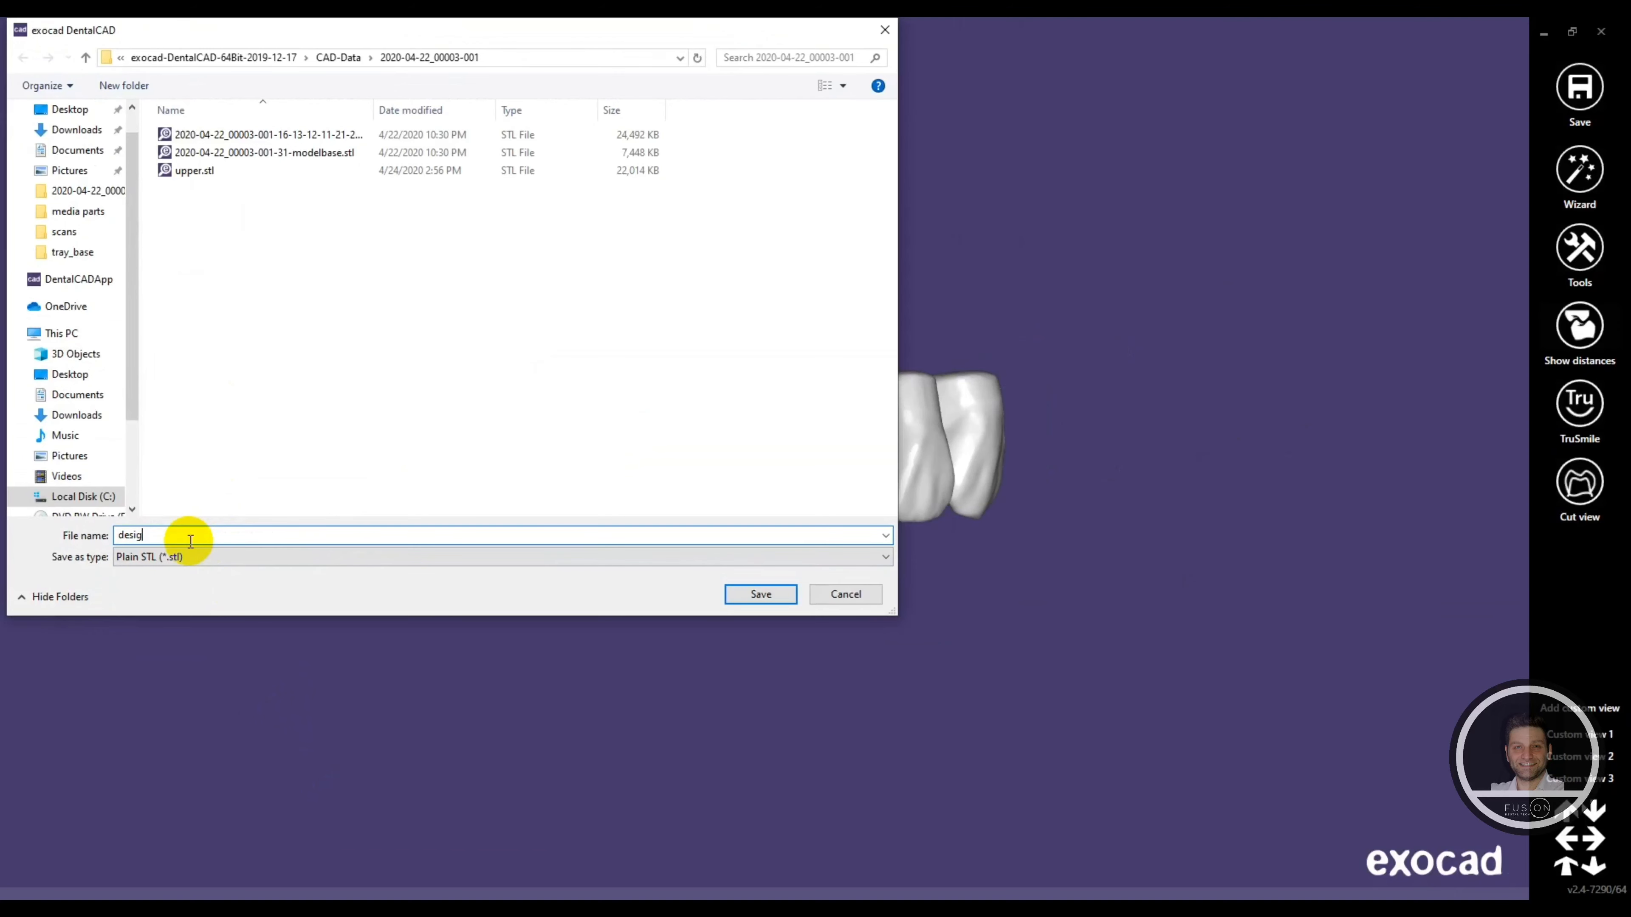
{"action": "left_click", "coordinate": [761, 595]}
{"action": "left_click", "coordinate": [745, 553]}
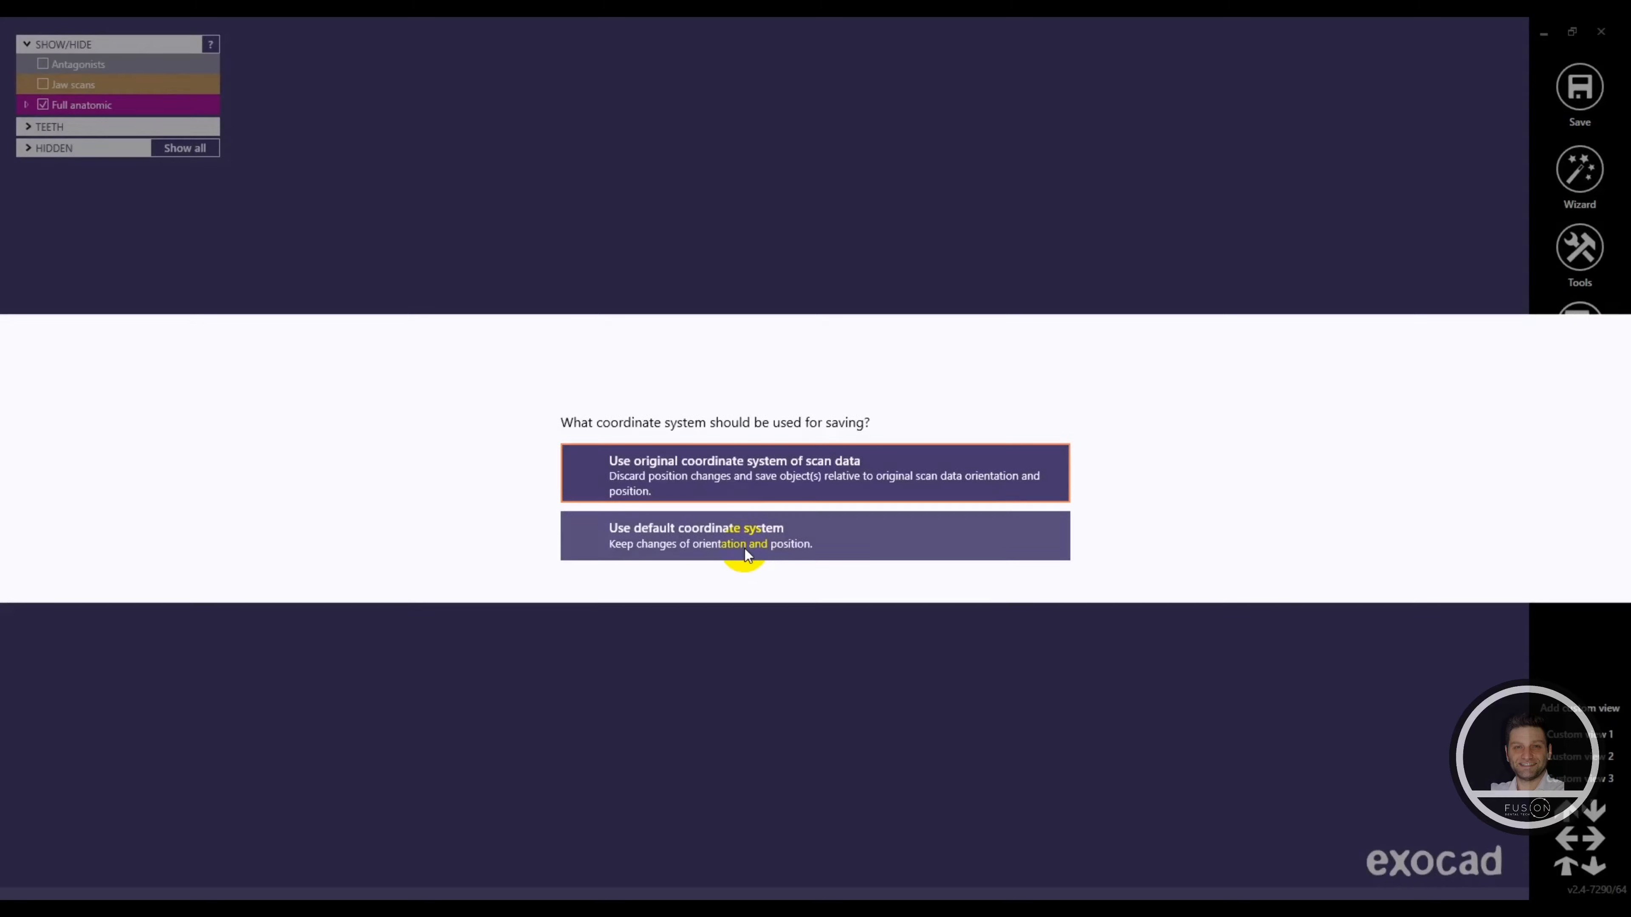
{"action": "left_click", "coordinate": [730, 485]}
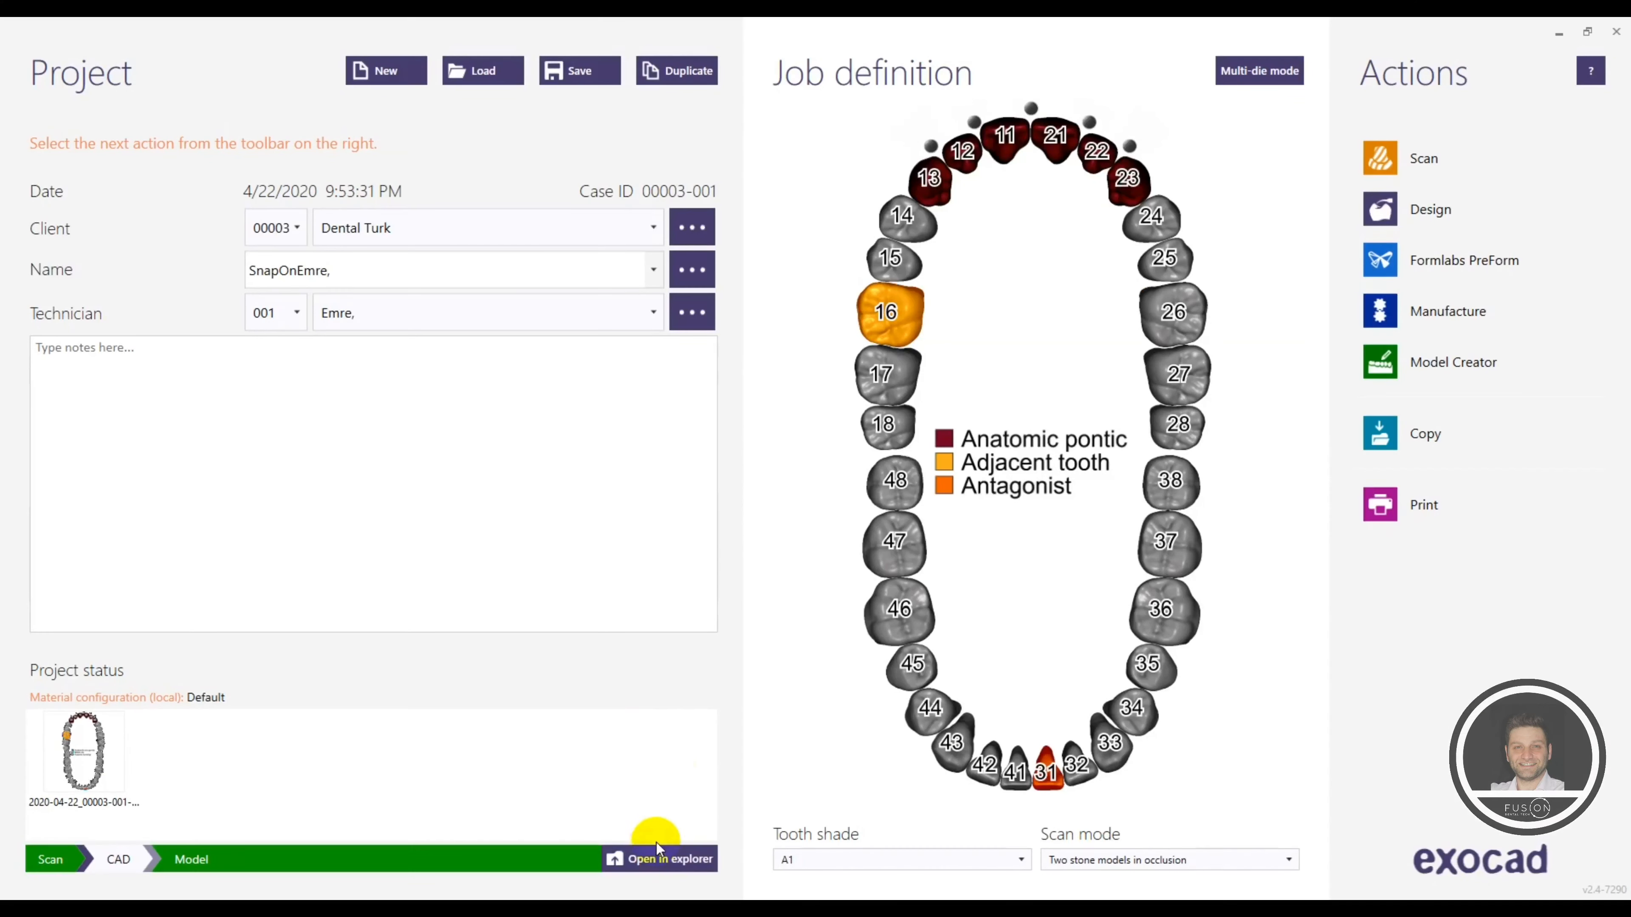
Open the project folder from the project page and load upper.stl in a maximized Meshmixer window.
{"action": "left_click", "coordinate": [652, 857]}
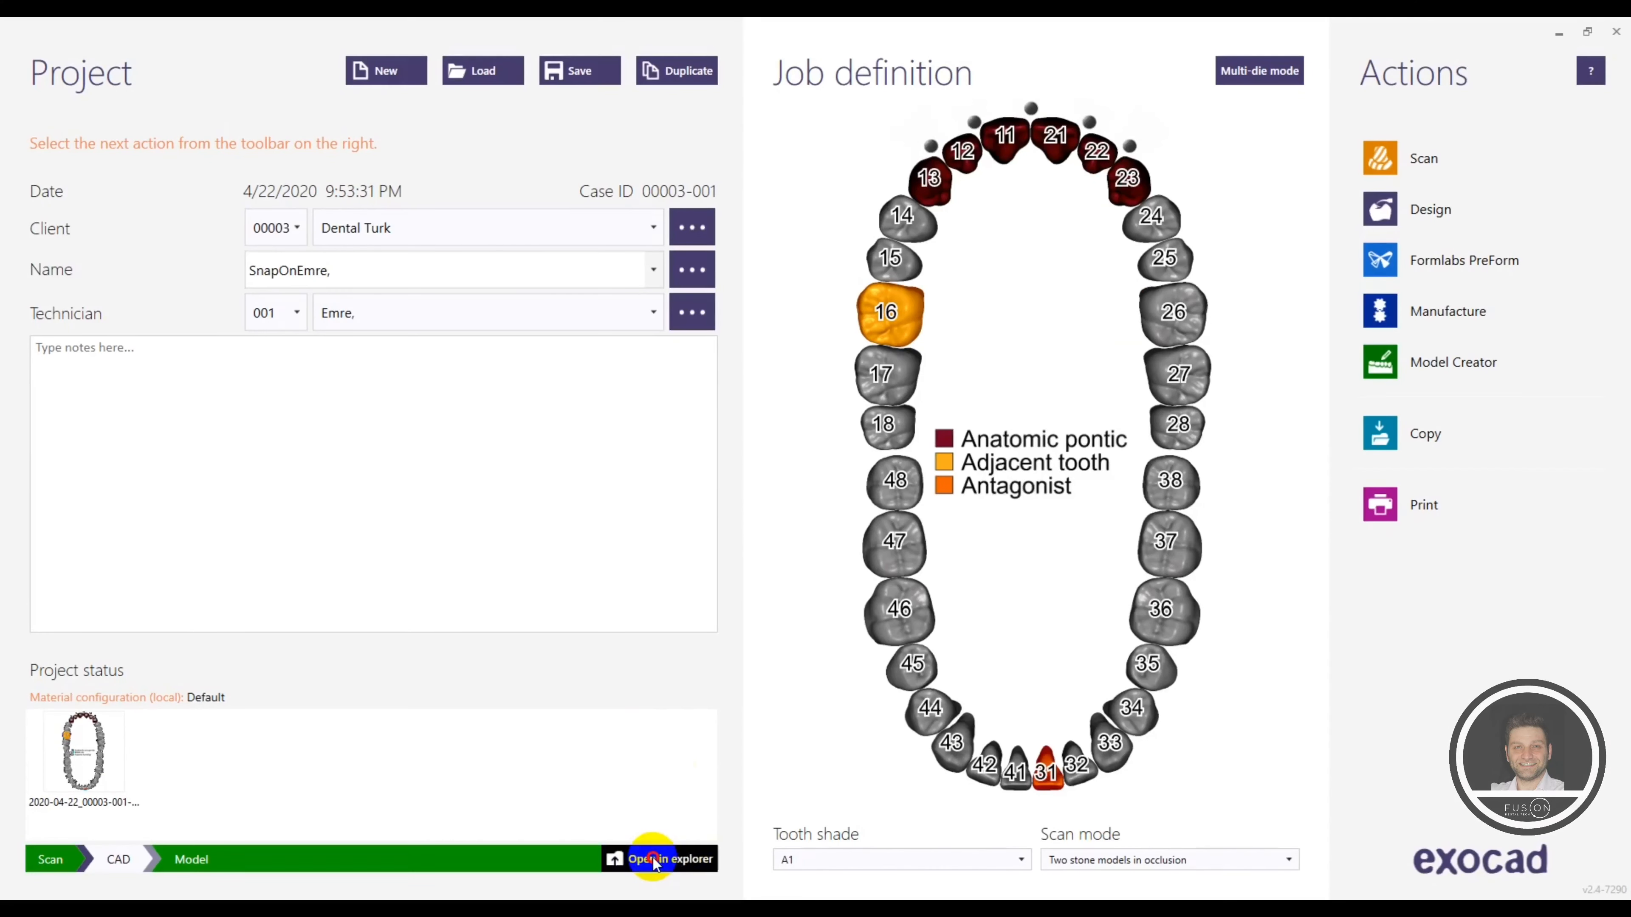
{"action": "left_click", "coordinate": [537, 332]}
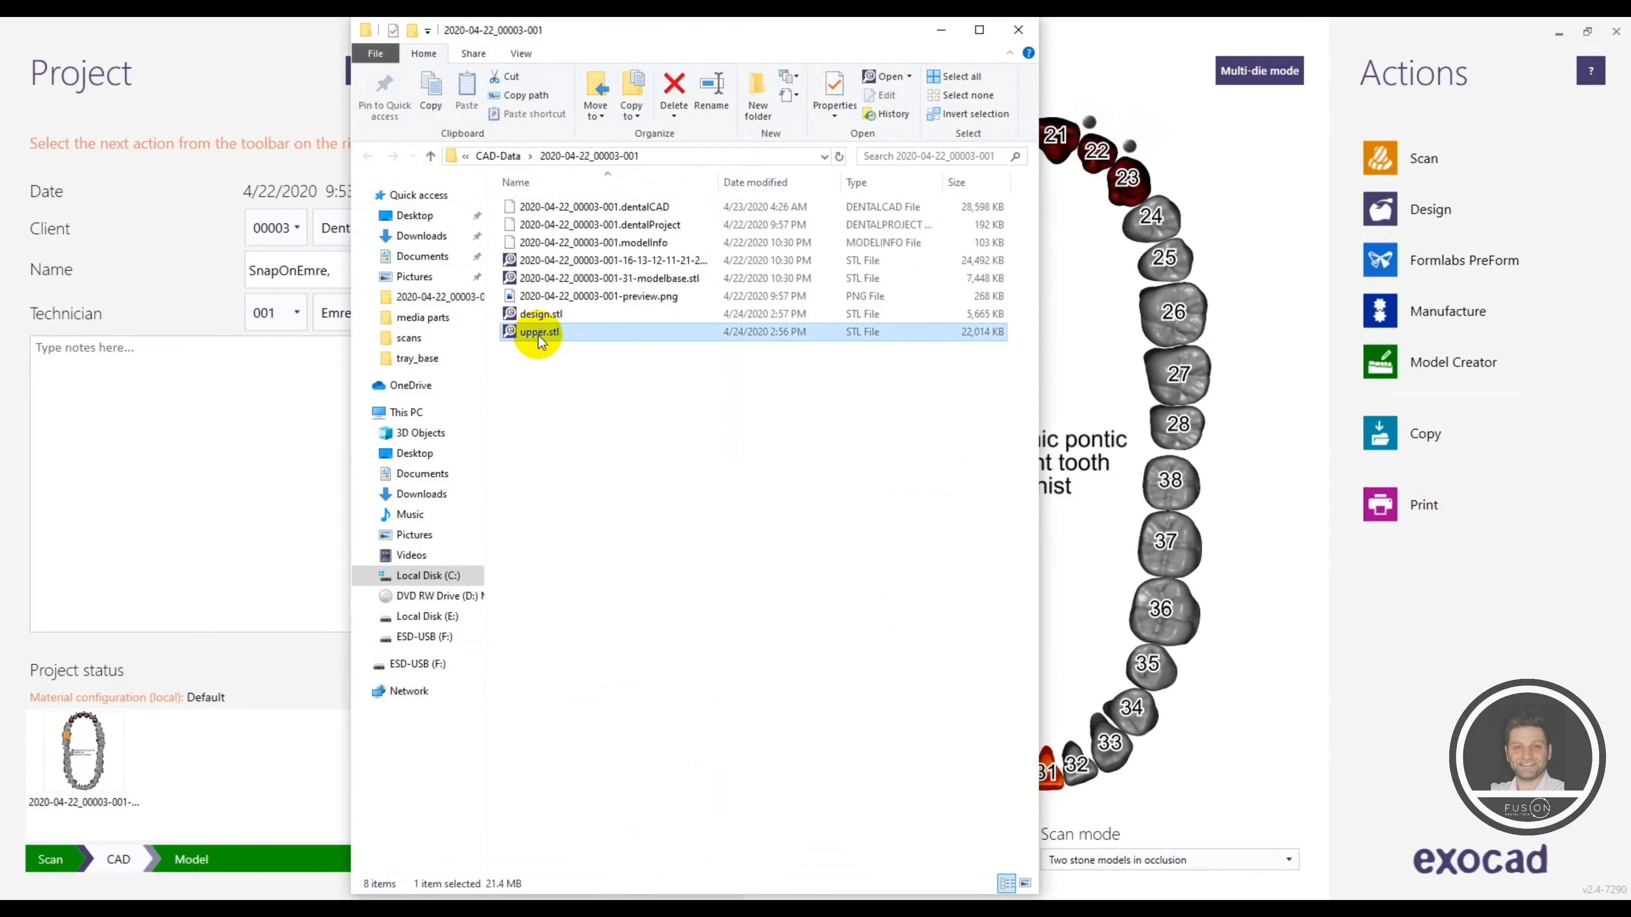
{"action": "right_click", "coordinate": [538, 333]}
{"action": "mouse_move", "coordinate": [636, 441]}
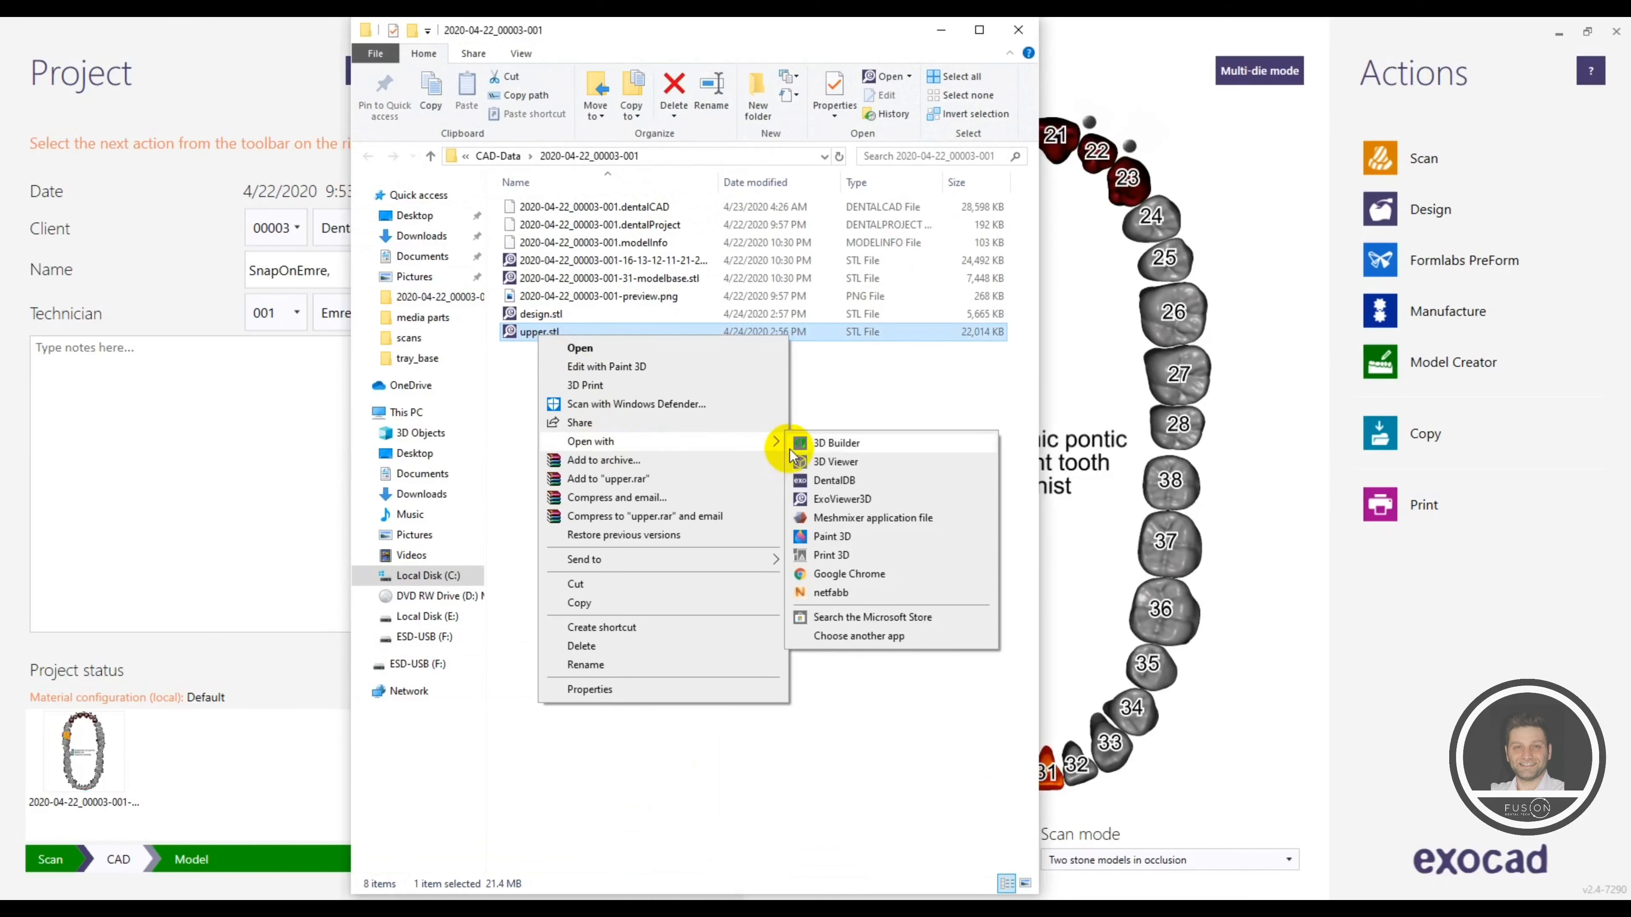
{"action": "left_click", "coordinate": [834, 524]}
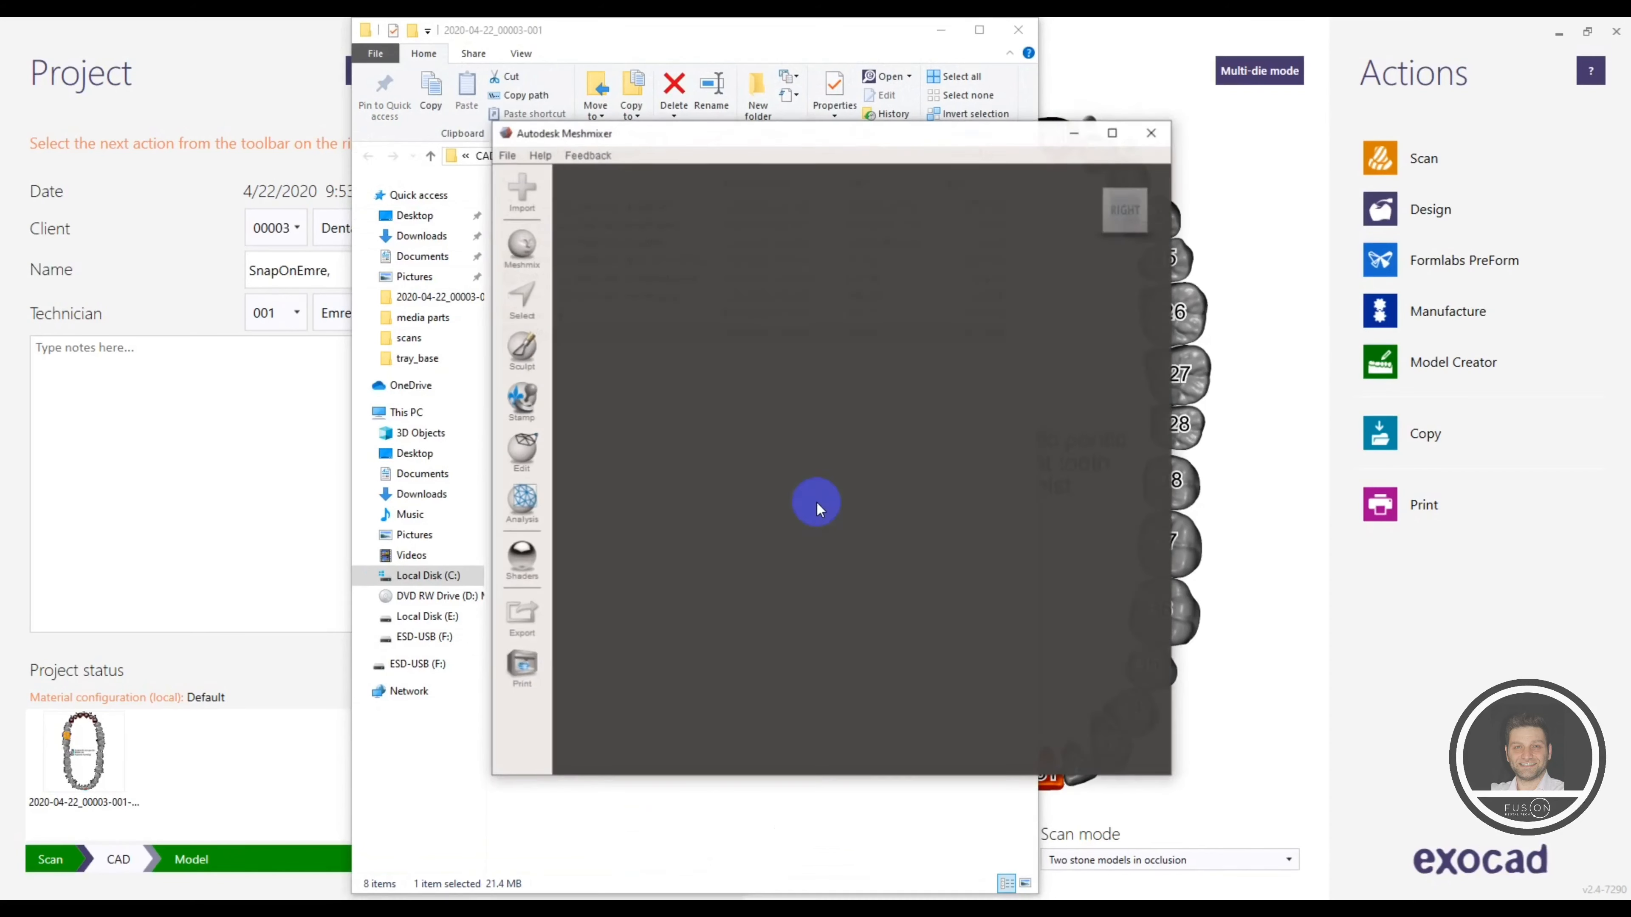
{"action": "left_click", "coordinate": [1105, 135]}
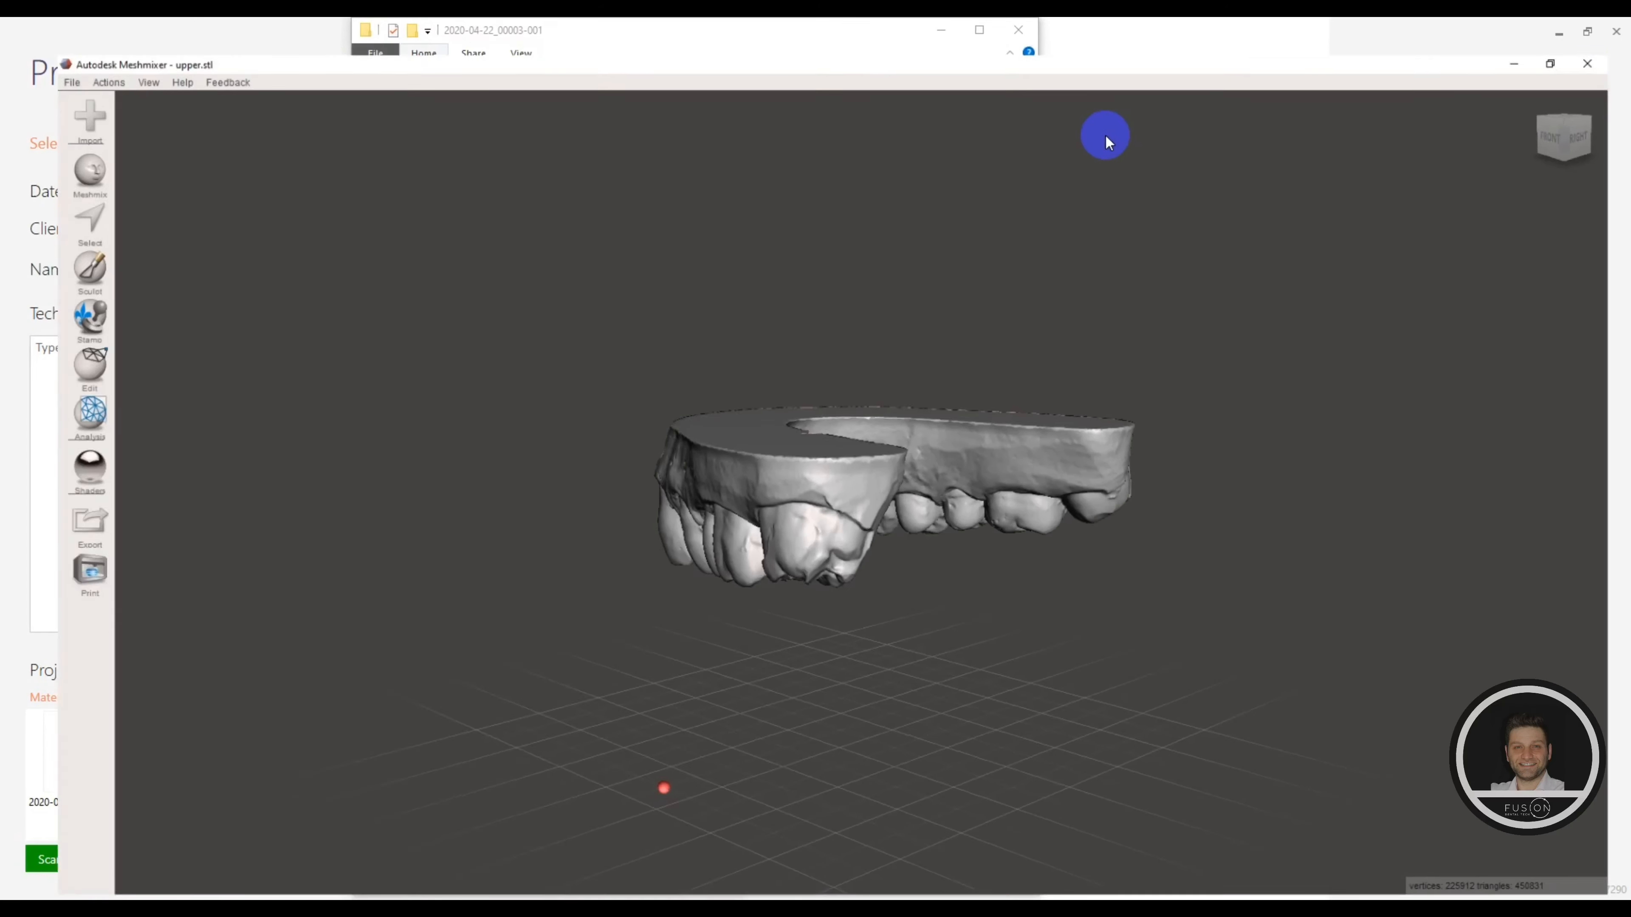
{"action": "right_click_drag", "start_coordinate": [1104, 134], "coordinate": [936, 513]}
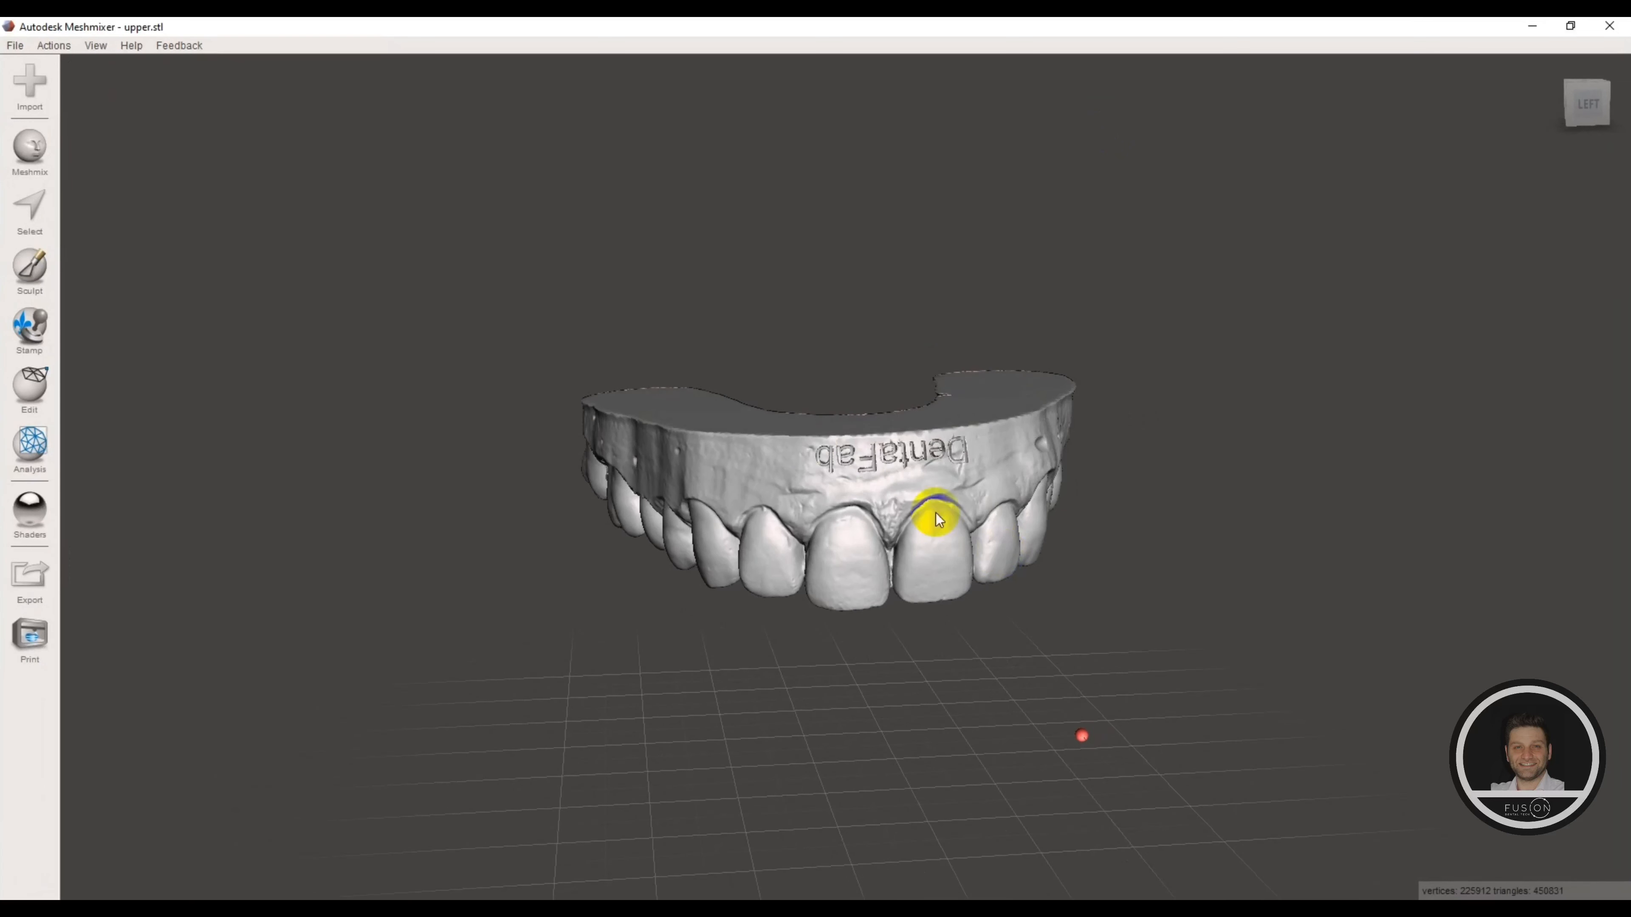
Import design.stl appended to the upper model and move the object list clear of the meshes.
{"action": "left_click", "coordinate": [34, 79]}
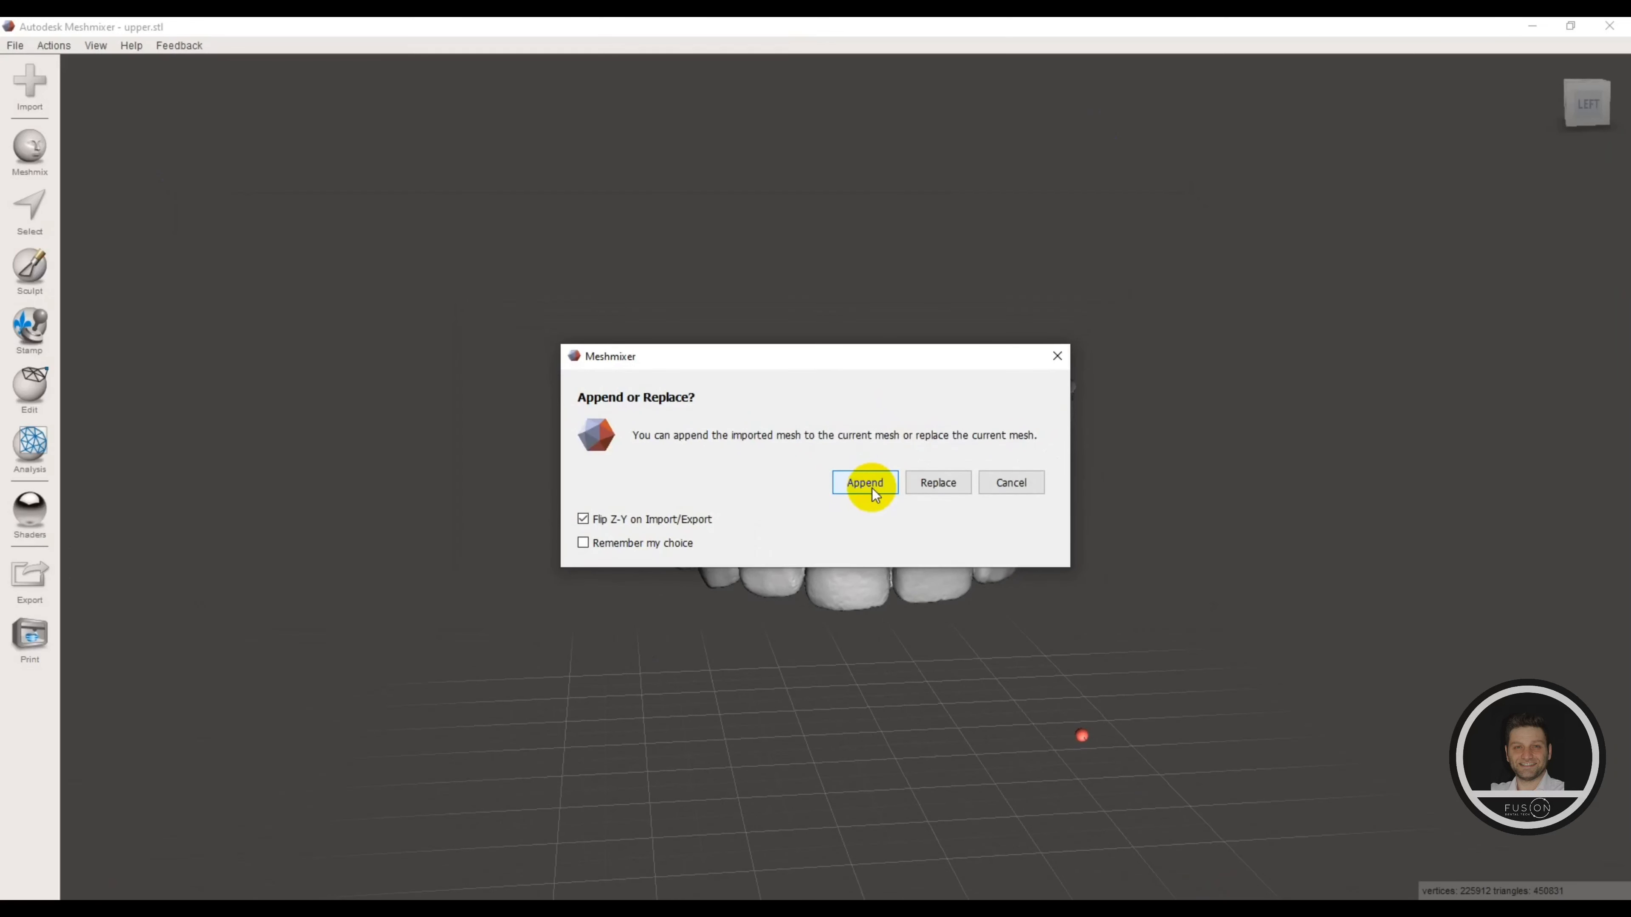
{"action": "left_click", "coordinate": [872, 488]}
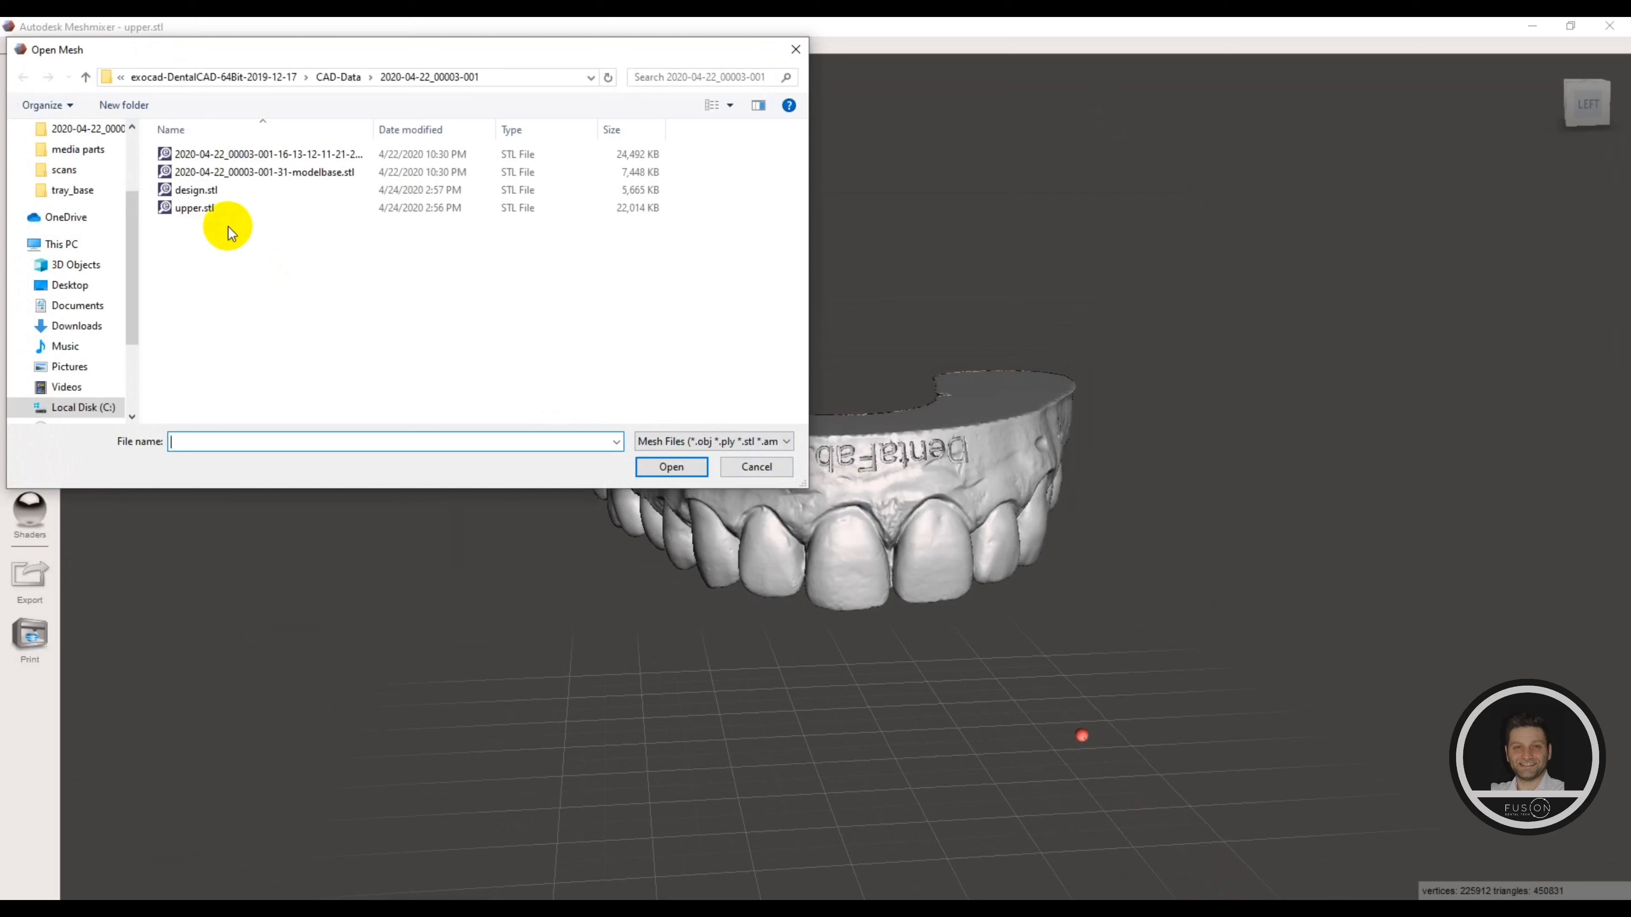
{"action": "left_click", "coordinate": [196, 190]}
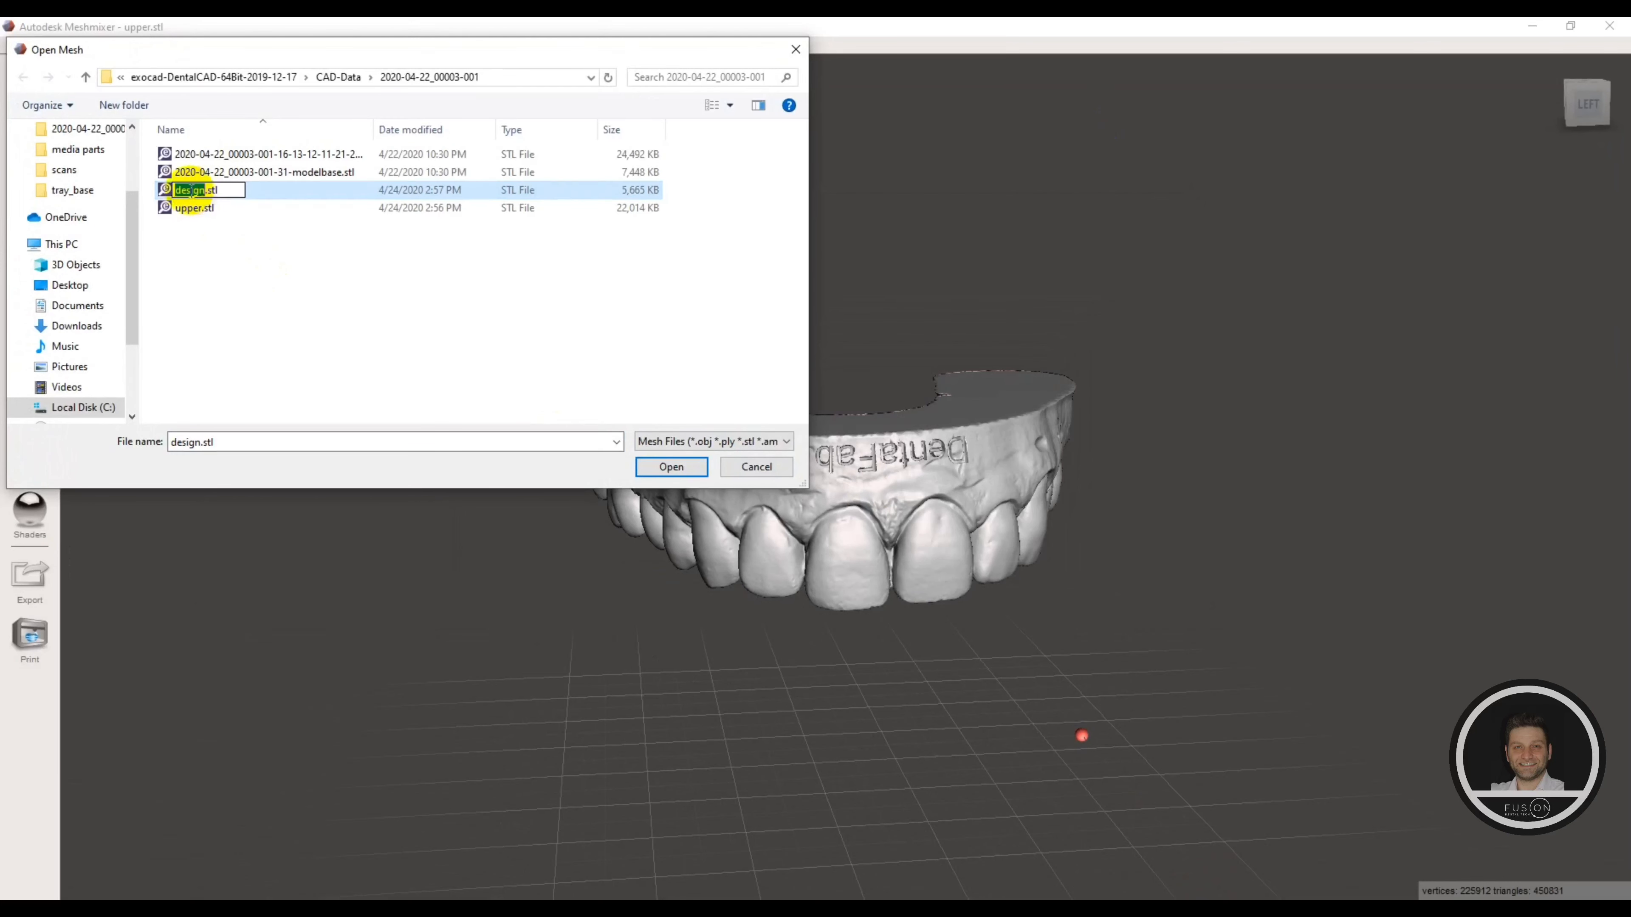
{"action": "double_click", "coordinate": [166, 192]}
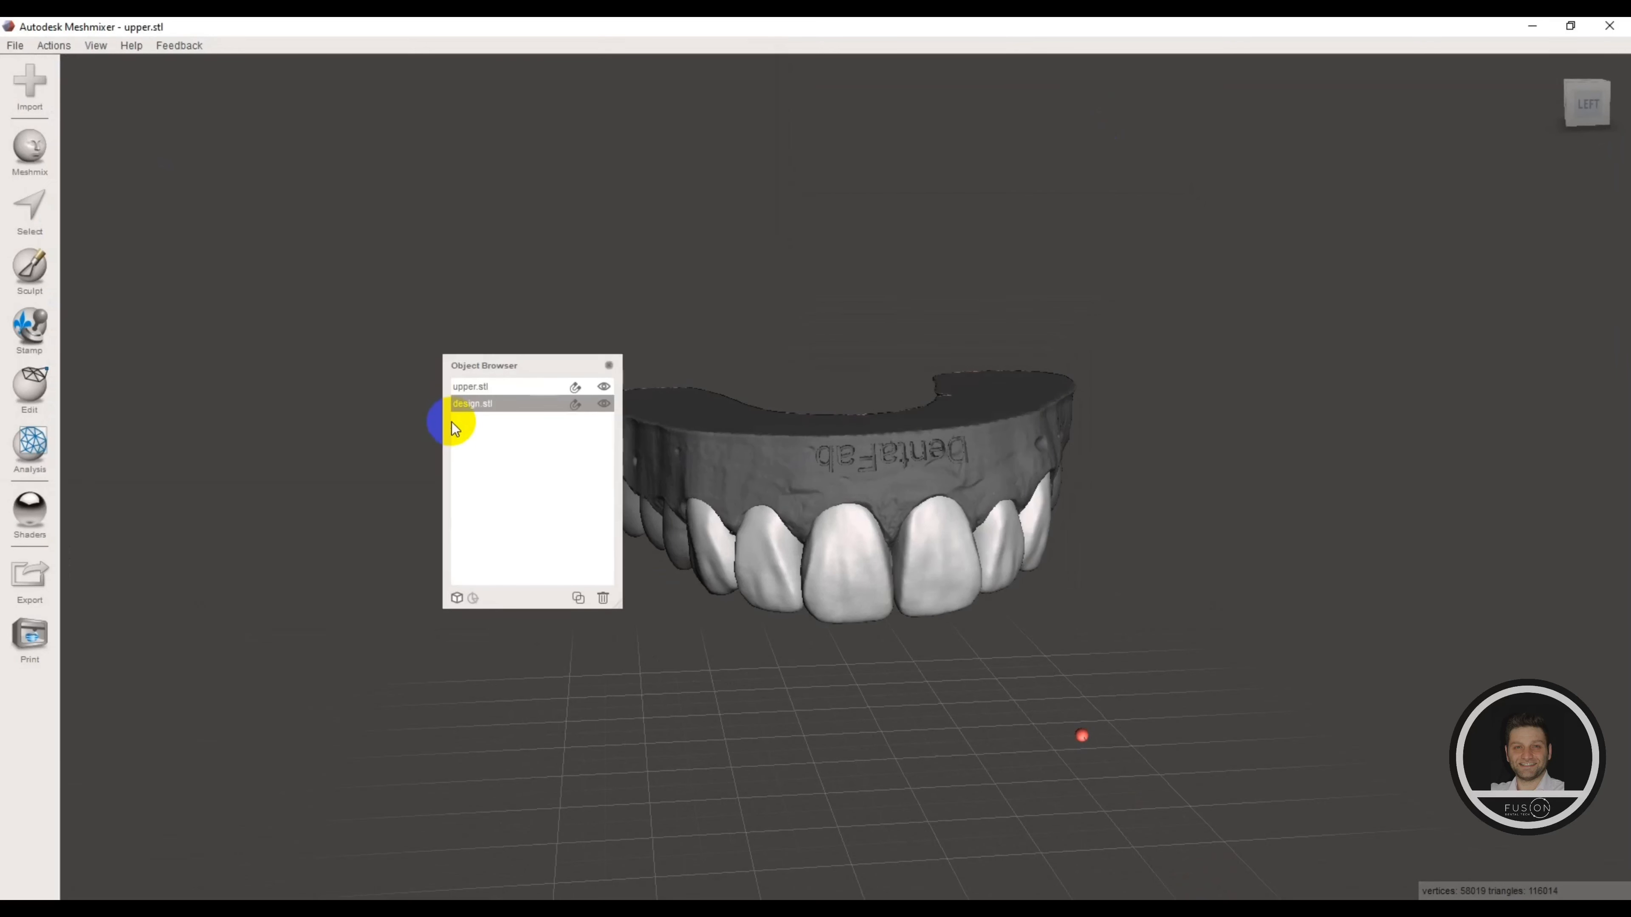
{"action": "left_click_drag", "start_coordinate": [531, 357], "coordinate": [1345, 281]}
{"action": "mouse_move", "coordinate": [692, 647]}
{"action": "right_mouse_down"}
{"action": "mouse_move", "coordinate": [530, 554]}
{"action": "mouse_move", "coordinate": [618, 600]}
{"action": "mouse_move", "coordinate": [666, 474]}
{"action": "mouse_move", "coordinate": [663, 381]}
{"action": "mouse_move", "coordinate": [663, 483]}
{"action": "right_mouse_up"}
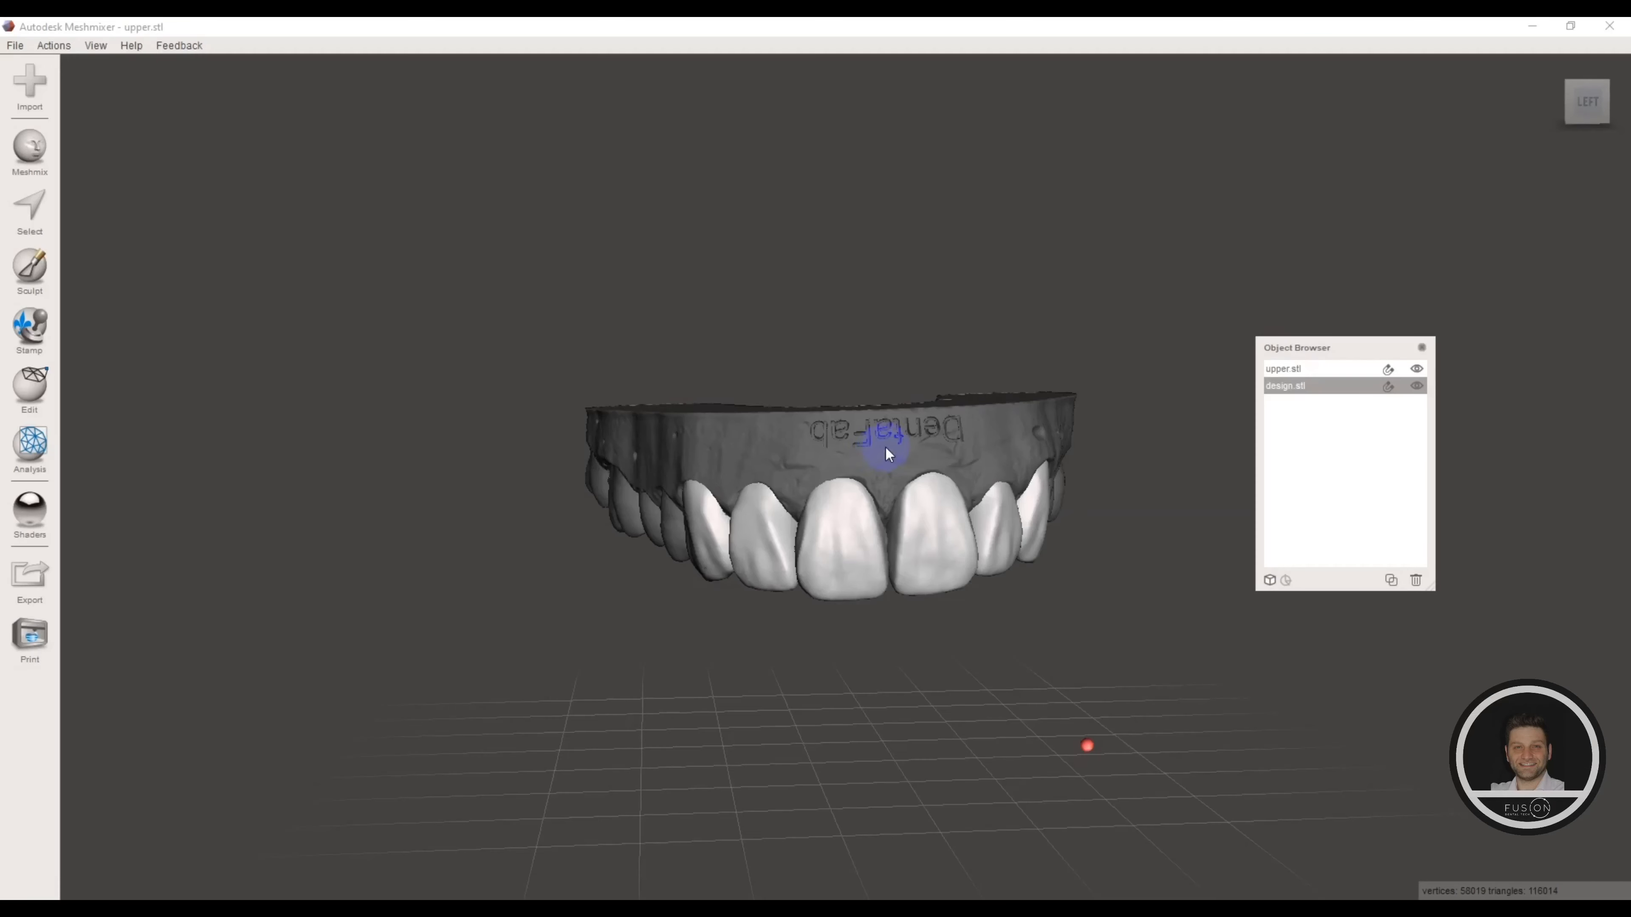
Hide the design mesh and make upper.stl the active object.
{"action": "mouse_move", "coordinate": [885, 447]}
{"action": "right_mouse_down"}
{"action": "mouse_move", "coordinate": [835, 451]}
{"action": "mouse_move", "coordinate": [929, 462]}
{"action": "mouse_move", "coordinate": [899, 453]}
{"action": "right_mouse_up"}
{"action": "left_click", "coordinate": [1279, 376], "text": "shift"}
{"action": "left_click", "coordinate": [1416, 386]}
{"action": "left_click", "coordinate": [1340, 368]}
Brush-select the front part of the upper model, covering the front teeth just past both canines and the gum with the DentaFab engraving.
{"action": "left_click", "coordinate": [12, 230]}
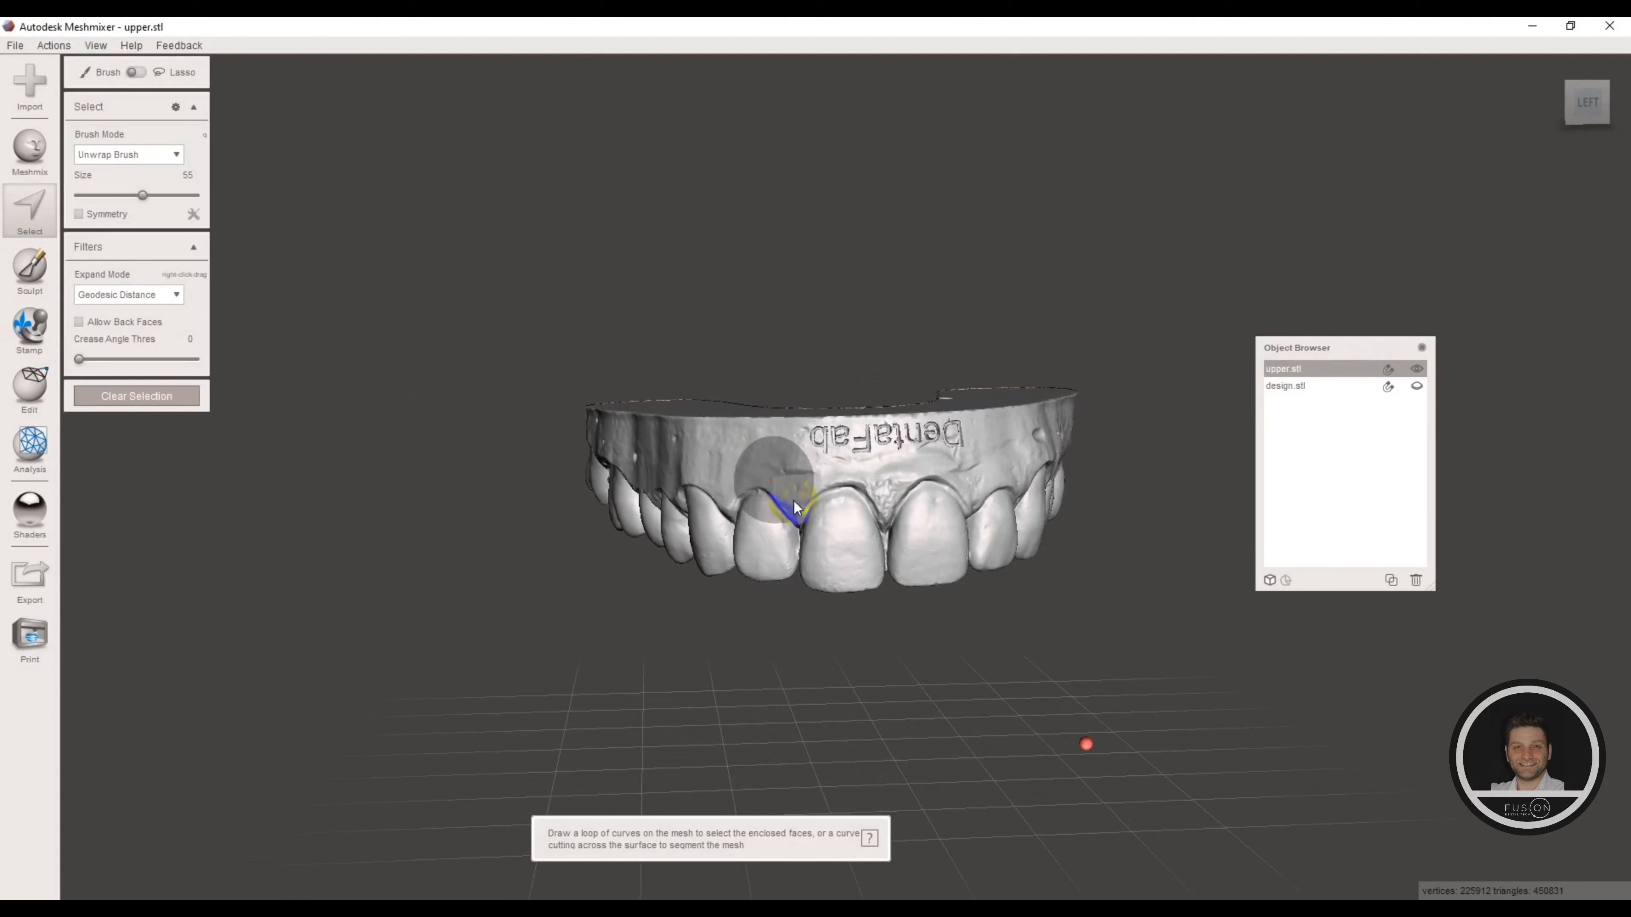
{"action": "right_click_drag", "start_coordinate": [793, 502], "coordinate": [701, 563]}
{"action": "mouse_move", "coordinate": [685, 565]}
{"action": "left_mouse_down"}
{"action": "mouse_move", "coordinate": [676, 503]}
{"action": "mouse_move", "coordinate": [815, 466]}
{"action": "mouse_move", "coordinate": [1005, 455]}
{"action": "mouse_move", "coordinate": [1066, 471]}
{"action": "mouse_move", "coordinate": [757, 452]}
{"action": "mouse_move", "coordinate": [692, 479]}
{"action": "mouse_move", "coordinate": [811, 523]}
{"action": "mouse_move", "coordinate": [1062, 510]}
{"action": "mouse_move", "coordinate": [714, 568]}
{"action": "left_mouse_up"}
{"action": "left_click_drag", "start_coordinate": [831, 586], "coordinate": [942, 588]}
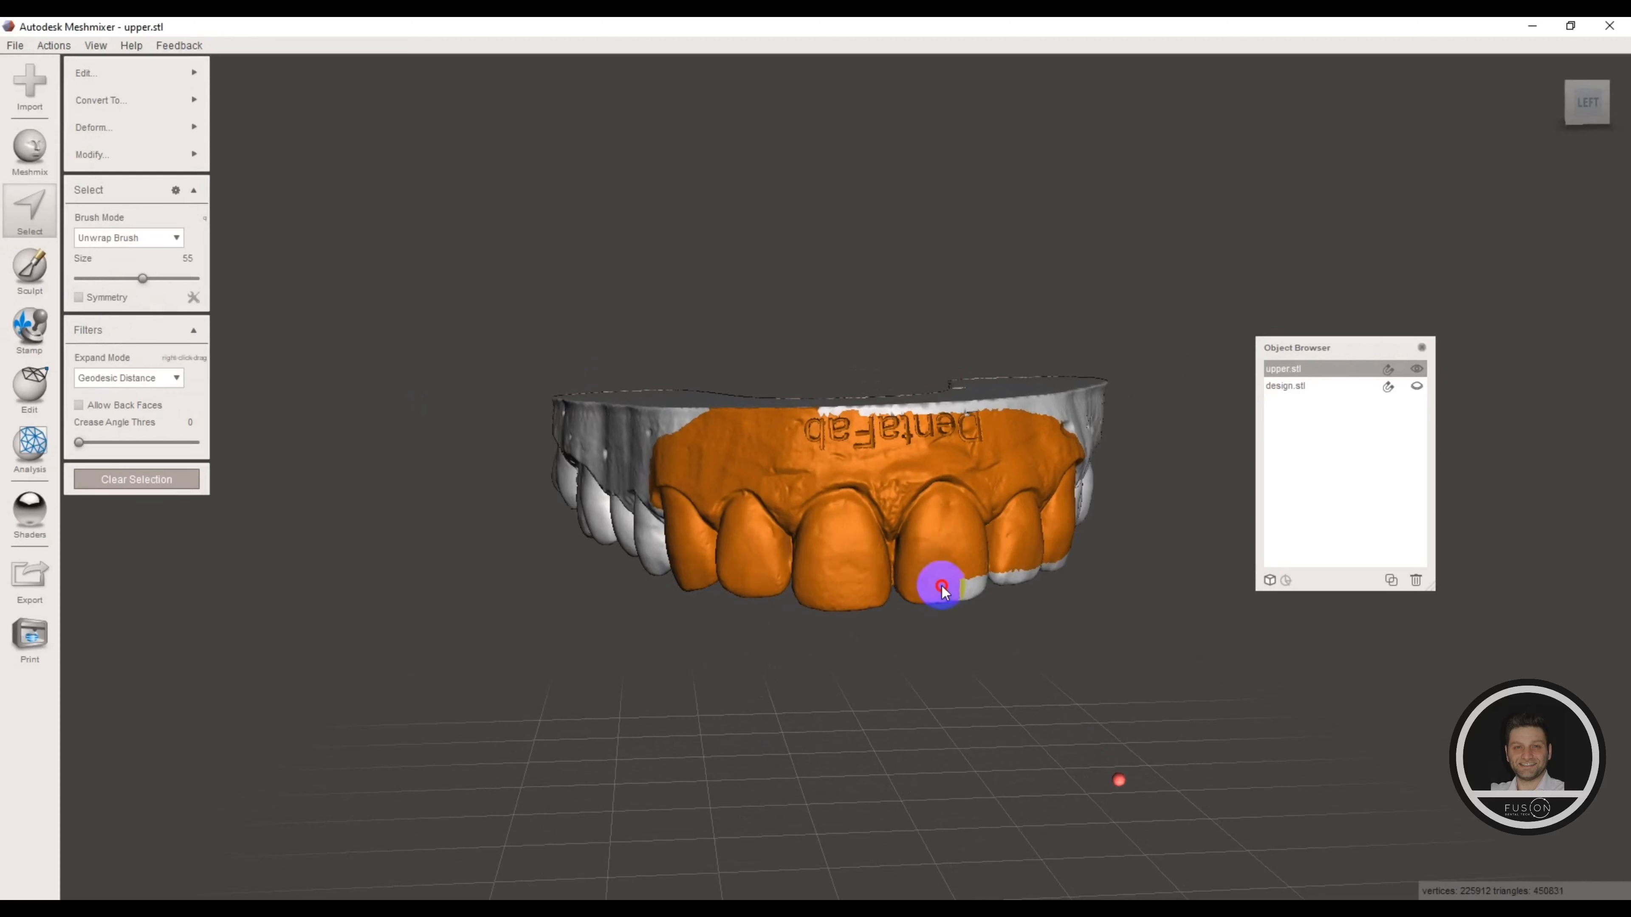
{"action": "right_click_drag", "start_coordinate": [1061, 555], "coordinate": [828, 486]}
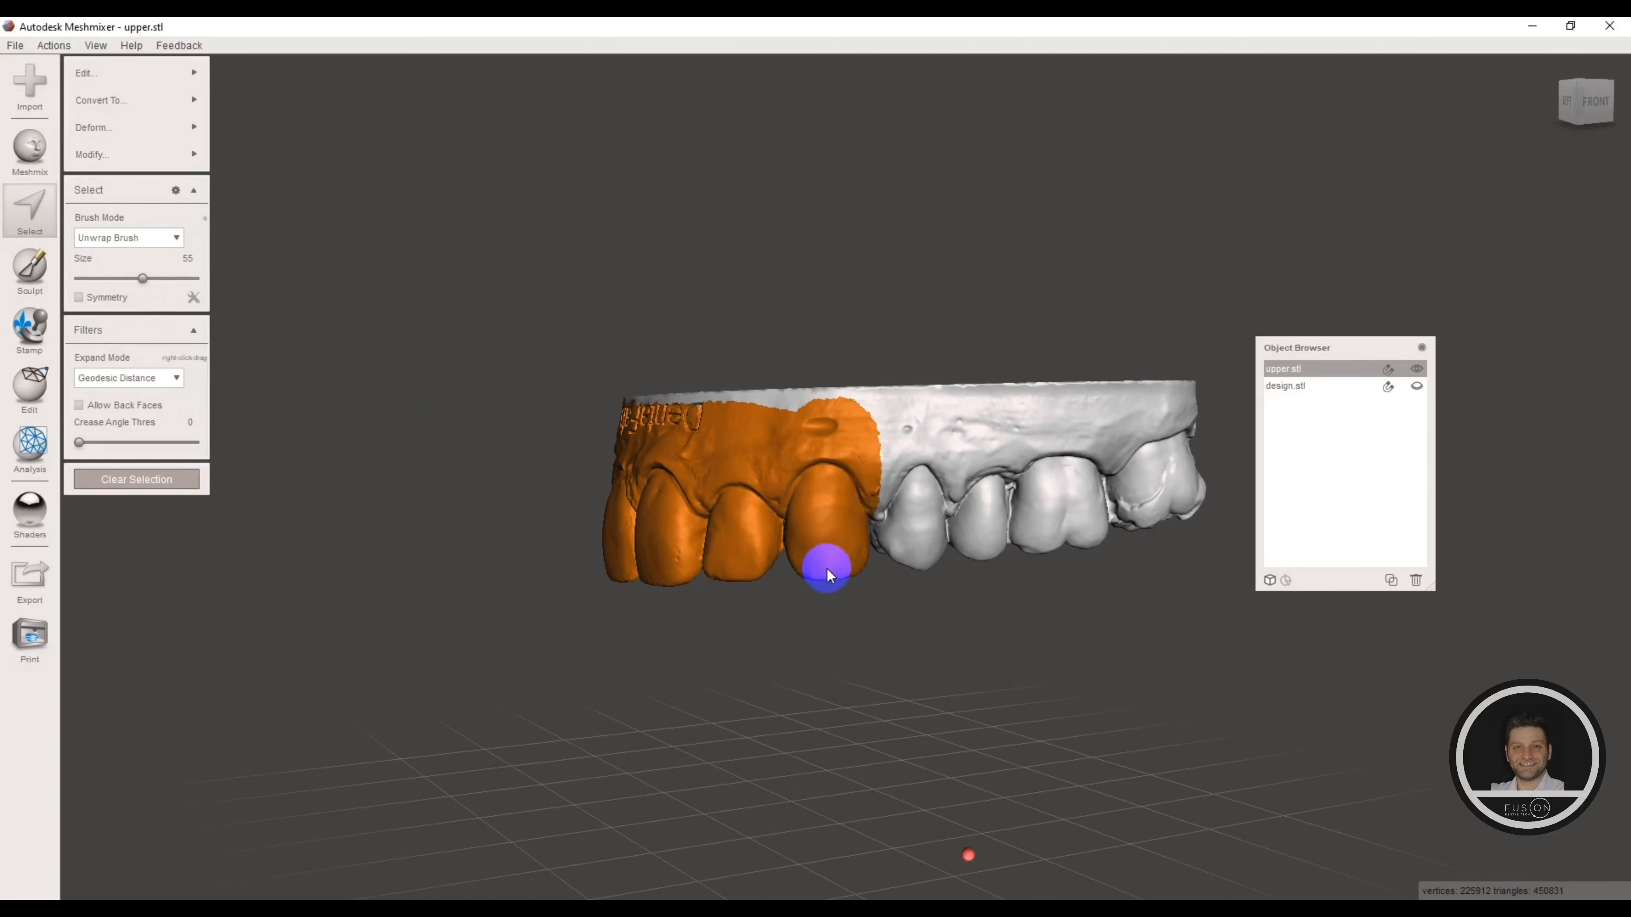
{"action": "right_click_drag", "start_coordinate": [830, 565], "coordinate": [902, 495]}
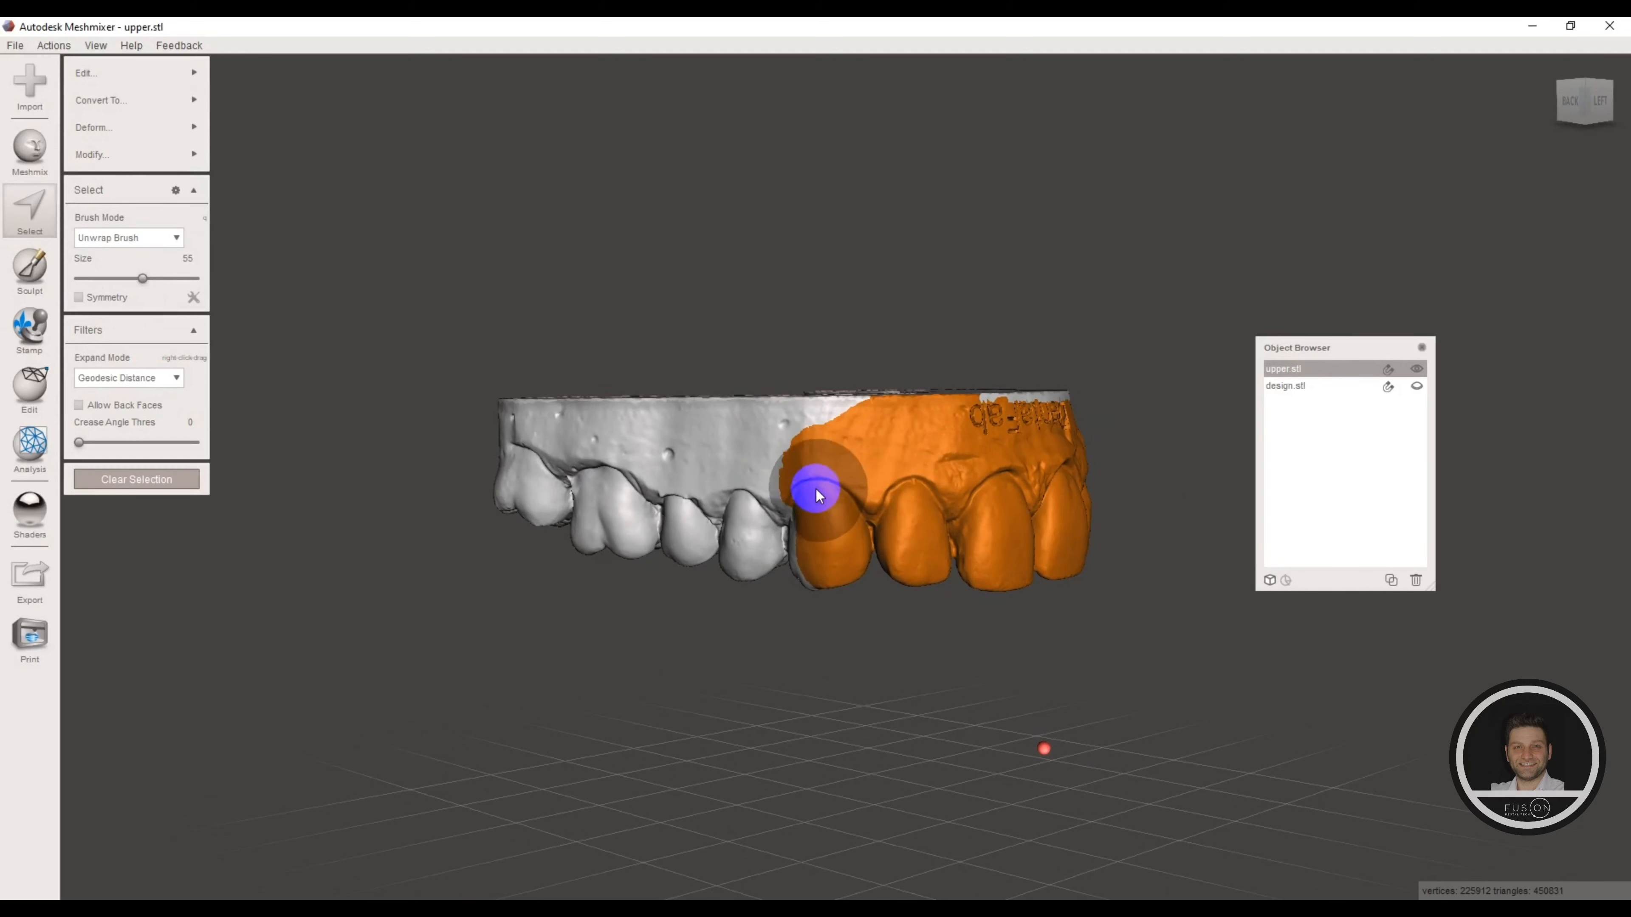
{"action": "right_click_drag", "start_coordinate": [817, 587], "coordinate": [679, 327]}
{"action": "mouse_move", "coordinate": [679, 328]}
{"action": "left_mouse_down"}
{"action": "mouse_move", "coordinate": [710, 336]}
{"action": "mouse_move", "coordinate": [767, 273]}
{"action": "mouse_move", "coordinate": [855, 255]}
{"action": "mouse_move", "coordinate": [942, 263]}
{"action": "mouse_move", "coordinate": [1056, 379]}
{"action": "mouse_move", "coordinate": [1022, 414]}
{"action": "mouse_move", "coordinate": [1089, 393]}
{"action": "mouse_move", "coordinate": [984, 389]}
{"action": "mouse_move", "coordinate": [870, 321]}
{"action": "mouse_move", "coordinate": [746, 360]}
{"action": "mouse_move", "coordinate": [941, 399]}
{"action": "mouse_move", "coordinate": [1002, 455]}
{"action": "mouse_move", "coordinate": [831, 336]}
{"action": "mouse_move", "coordinate": [724, 353]}
{"action": "mouse_move", "coordinate": [624, 326]}
{"action": "left_mouse_up"}
{"action": "right_click_drag", "start_coordinate": [812, 308], "coordinate": [843, 500]}
{"action": "mouse_move", "coordinate": [648, 473]}
{"action": "left_mouse_down"}
{"action": "mouse_move", "coordinate": [673, 436]}
{"action": "mouse_move", "coordinate": [674, 387]}
{"action": "left_mouse_up"}
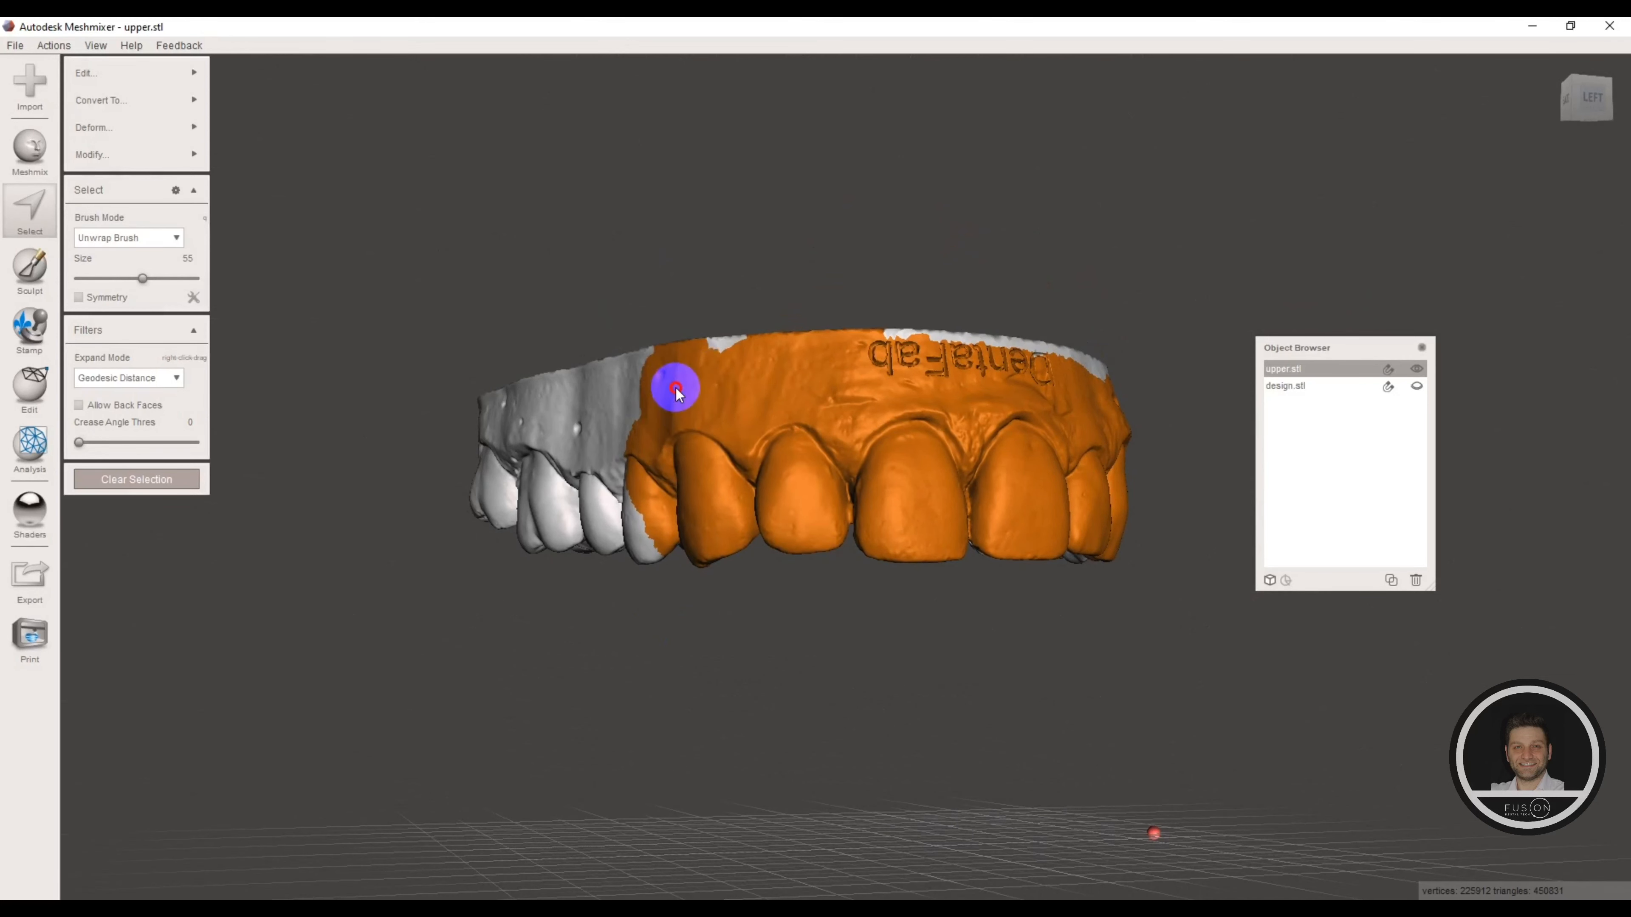
{"action": "mouse_move", "coordinate": [905, 451]}
{"action": "right_mouse_down"}
{"action": "mouse_move", "coordinate": [853, 524]}
{"action": "mouse_move", "coordinate": [844, 593]}
{"action": "mouse_move", "coordinate": [860, 481]}
{"action": "right_mouse_up"}
Offset the selected front region, and invert the selection to delete the rest of the upper model.
{"action": "mouse_move", "coordinate": [139, 69]}
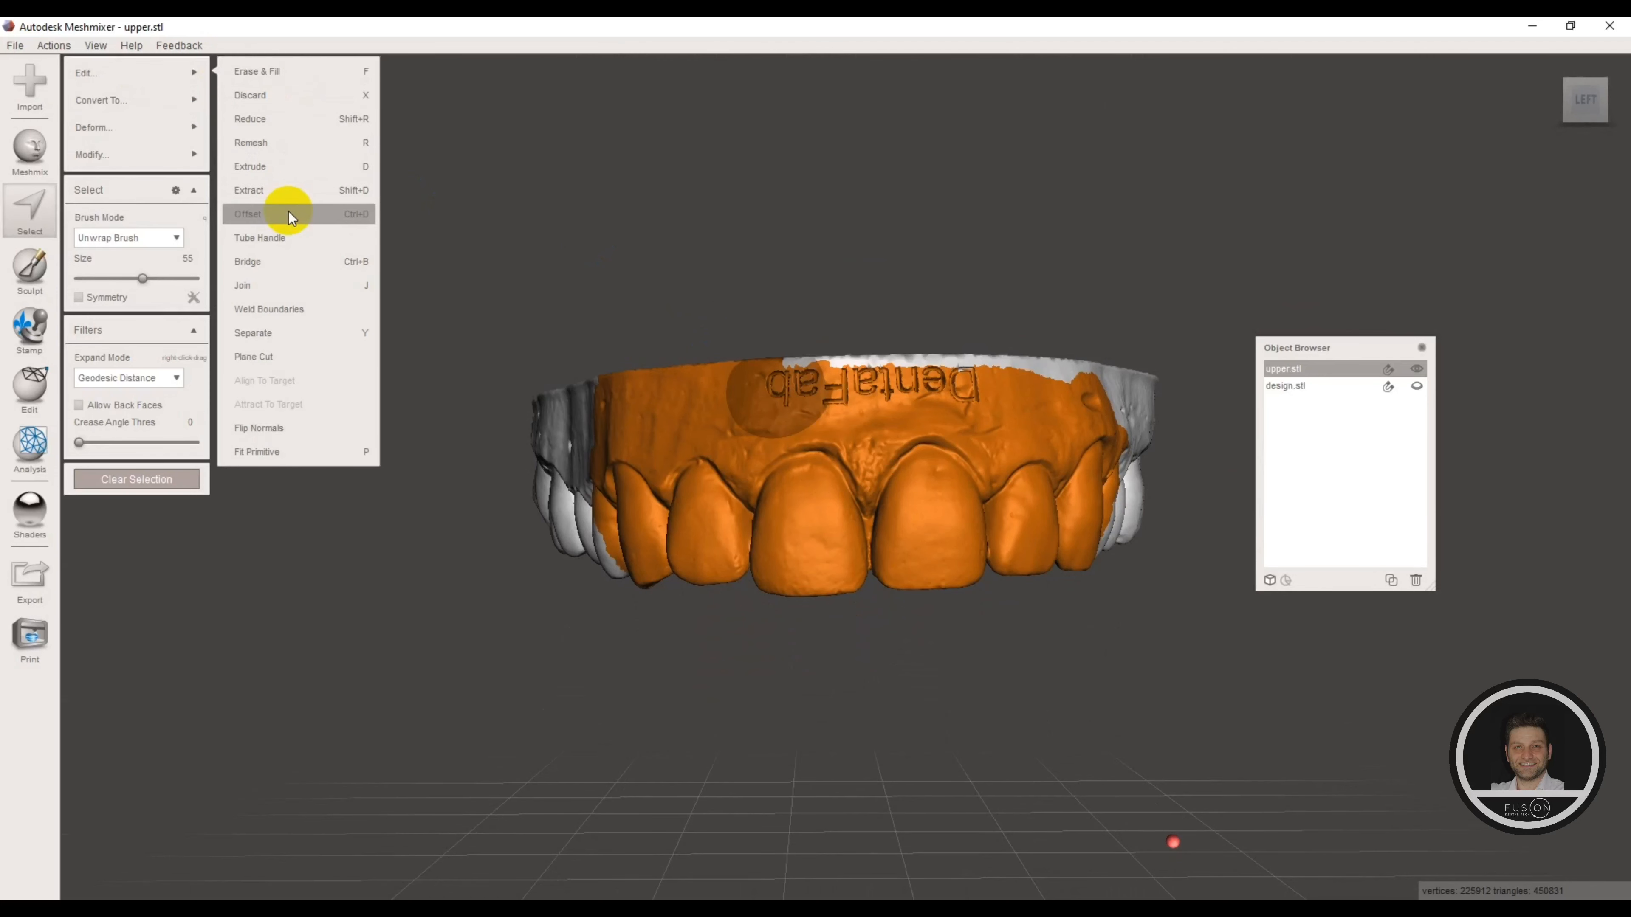
{"action": "left_click", "coordinate": [250, 210]}
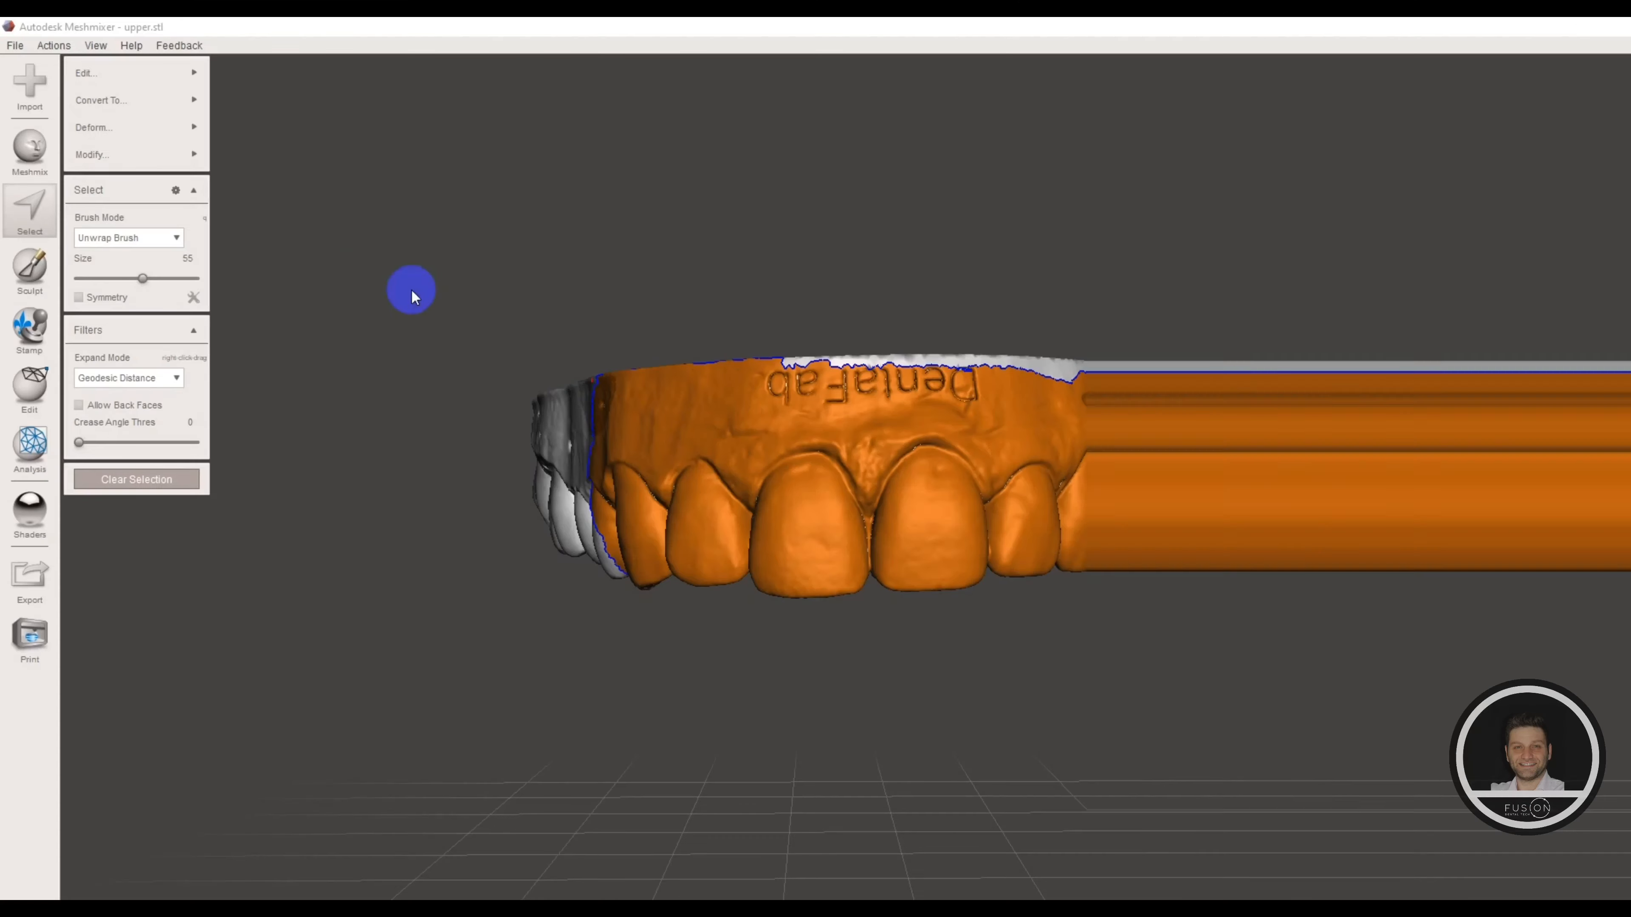
{"action": "mouse_move", "coordinate": [175, 153]}
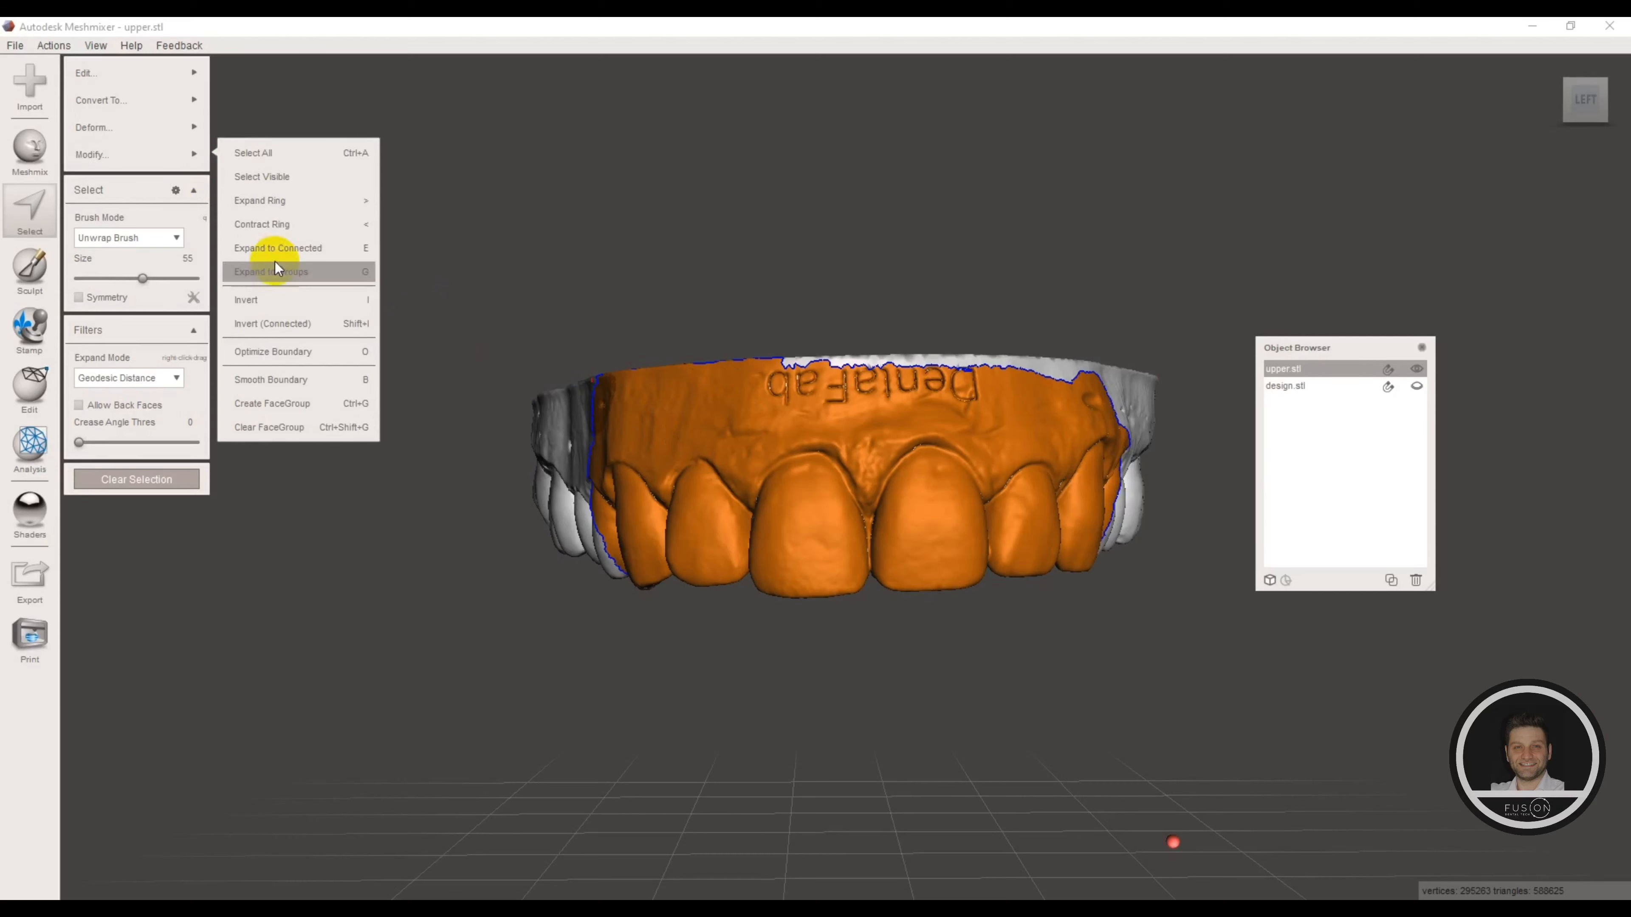
{"action": "left_click", "coordinate": [309, 323]}
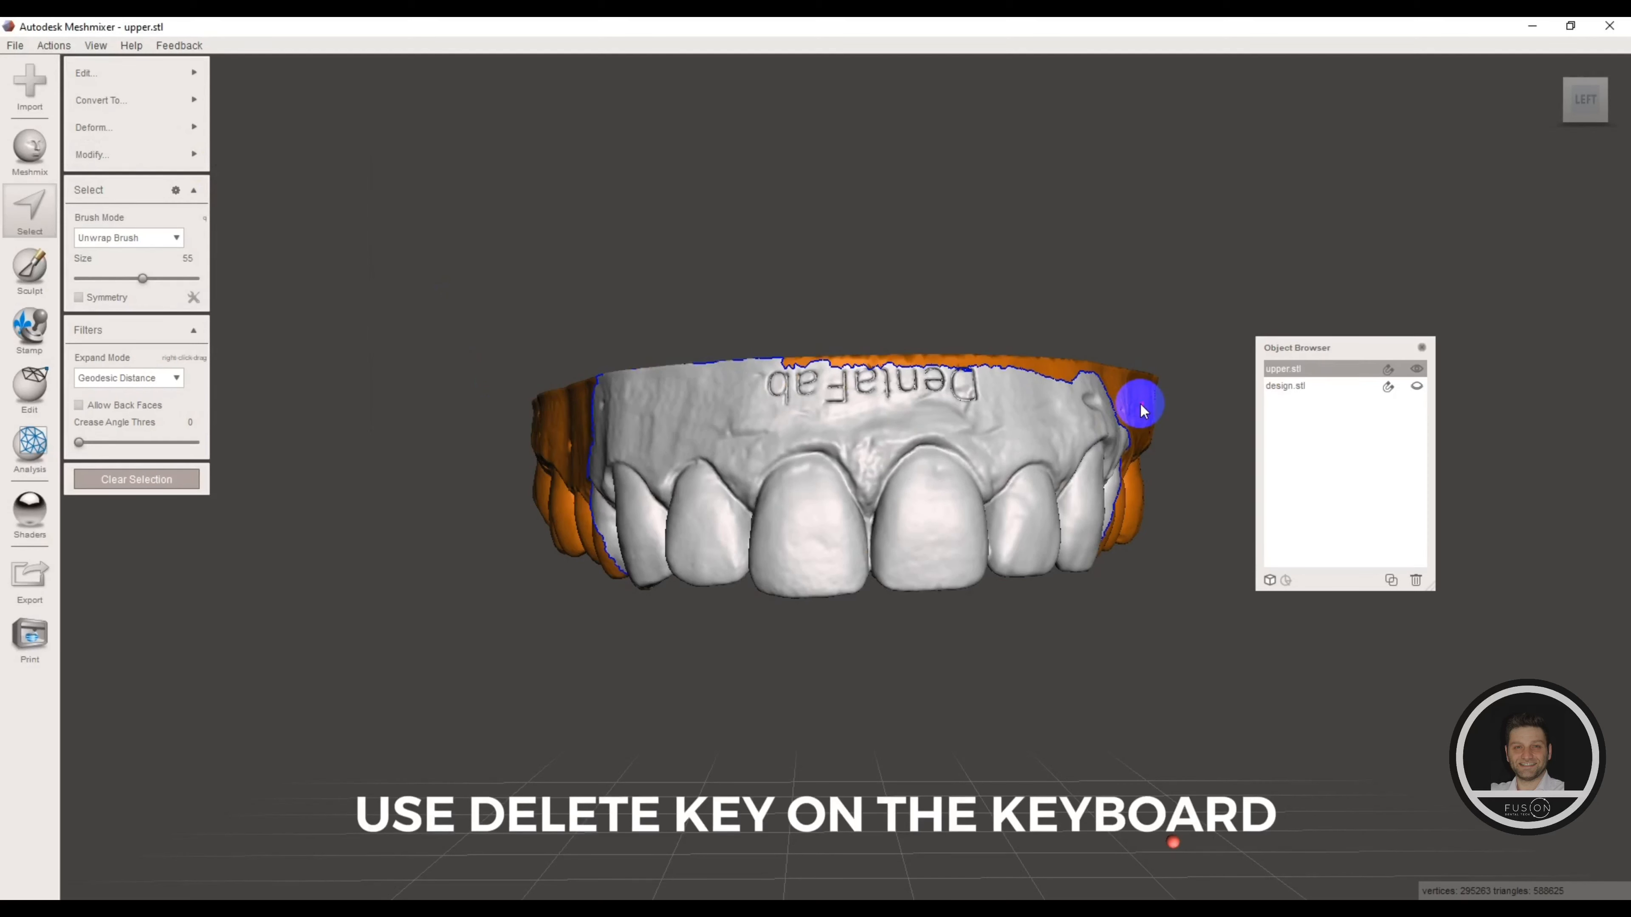
{"action": "key", "text": "Delete"}
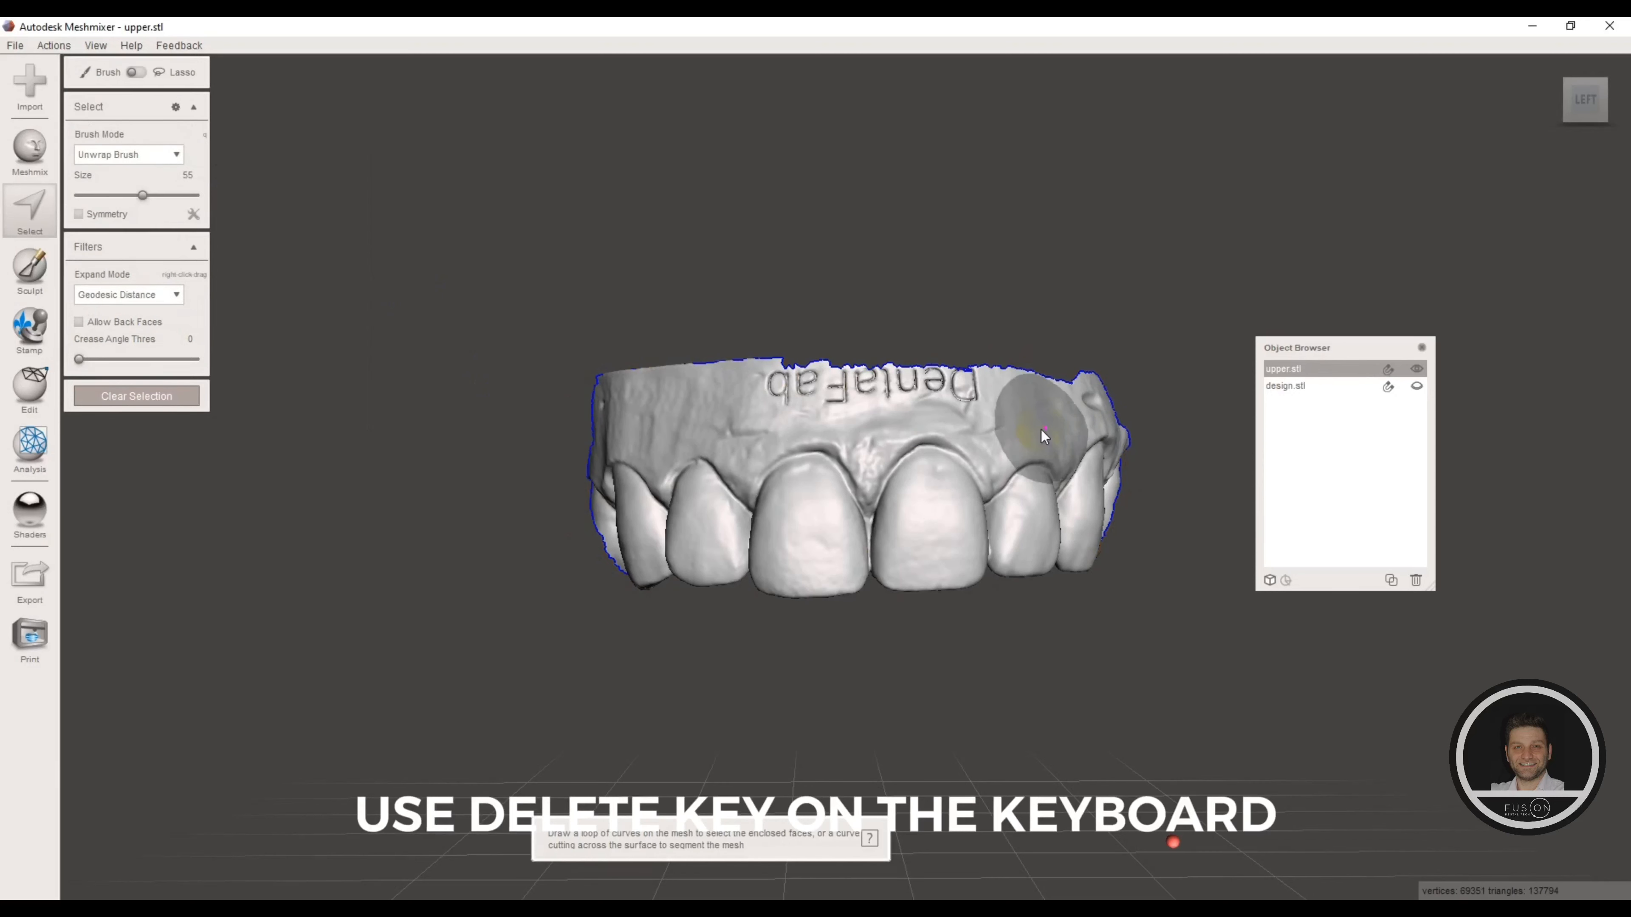
{"action": "right_click_drag", "start_coordinate": [1033, 437], "coordinate": [857, 500]}
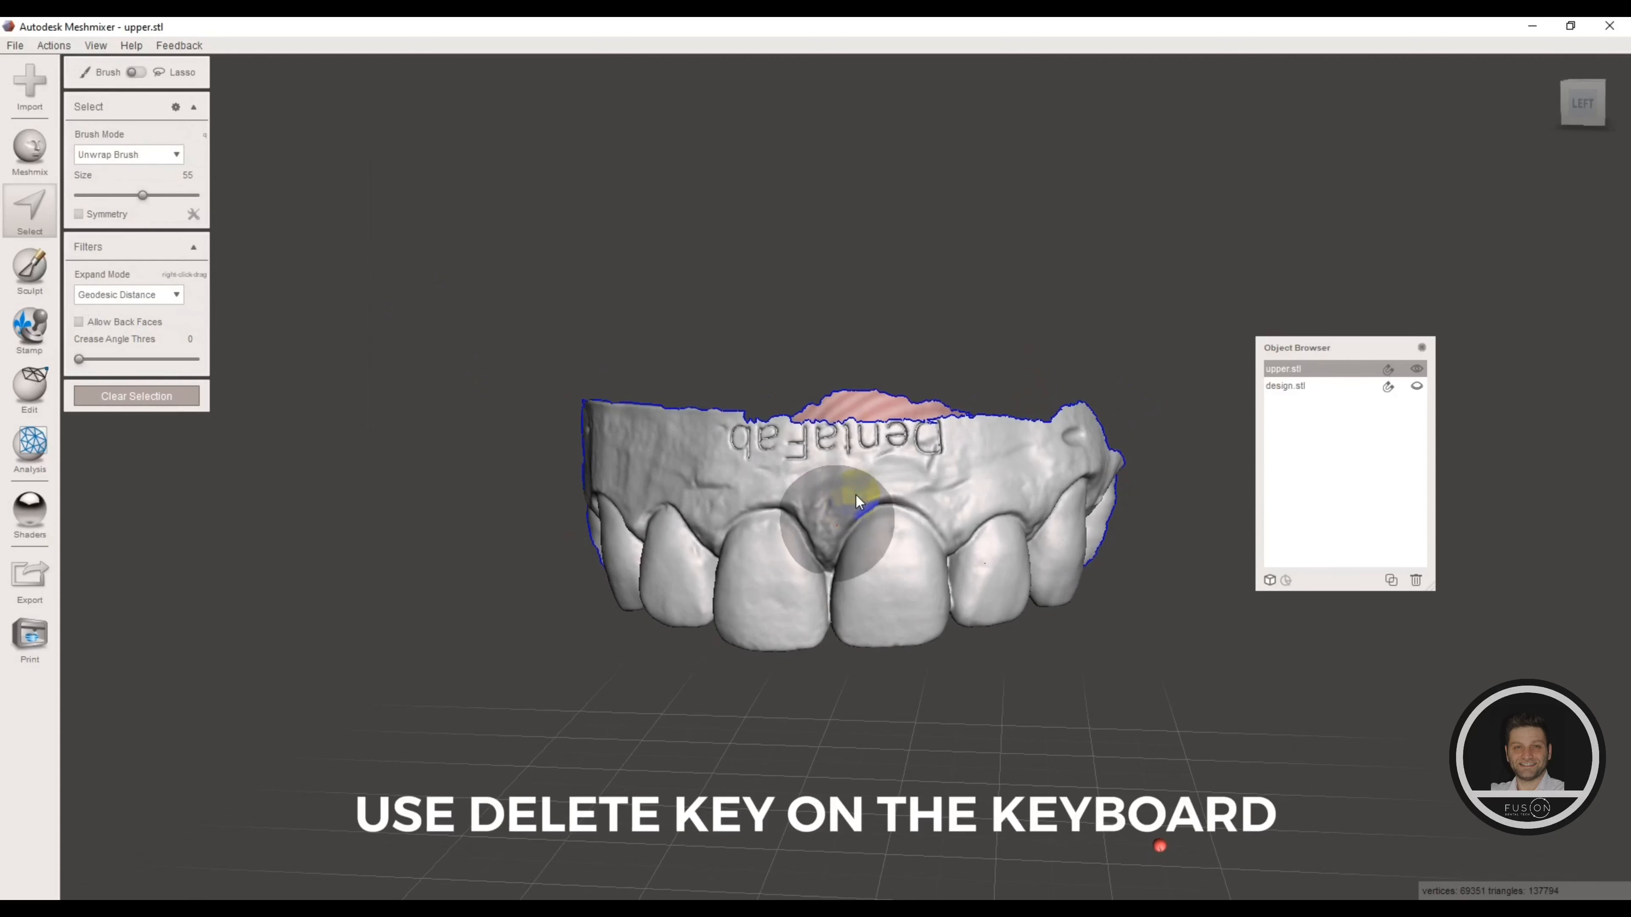
{"action": "mouse_move", "coordinate": [857, 499]}
{"action": "right_mouse_down"}
{"action": "mouse_move", "coordinate": [710, 532]}
{"action": "mouse_move", "coordinate": [726, 496]}
{"action": "mouse_move", "coordinate": [745, 498]}
{"action": "right_mouse_up"}
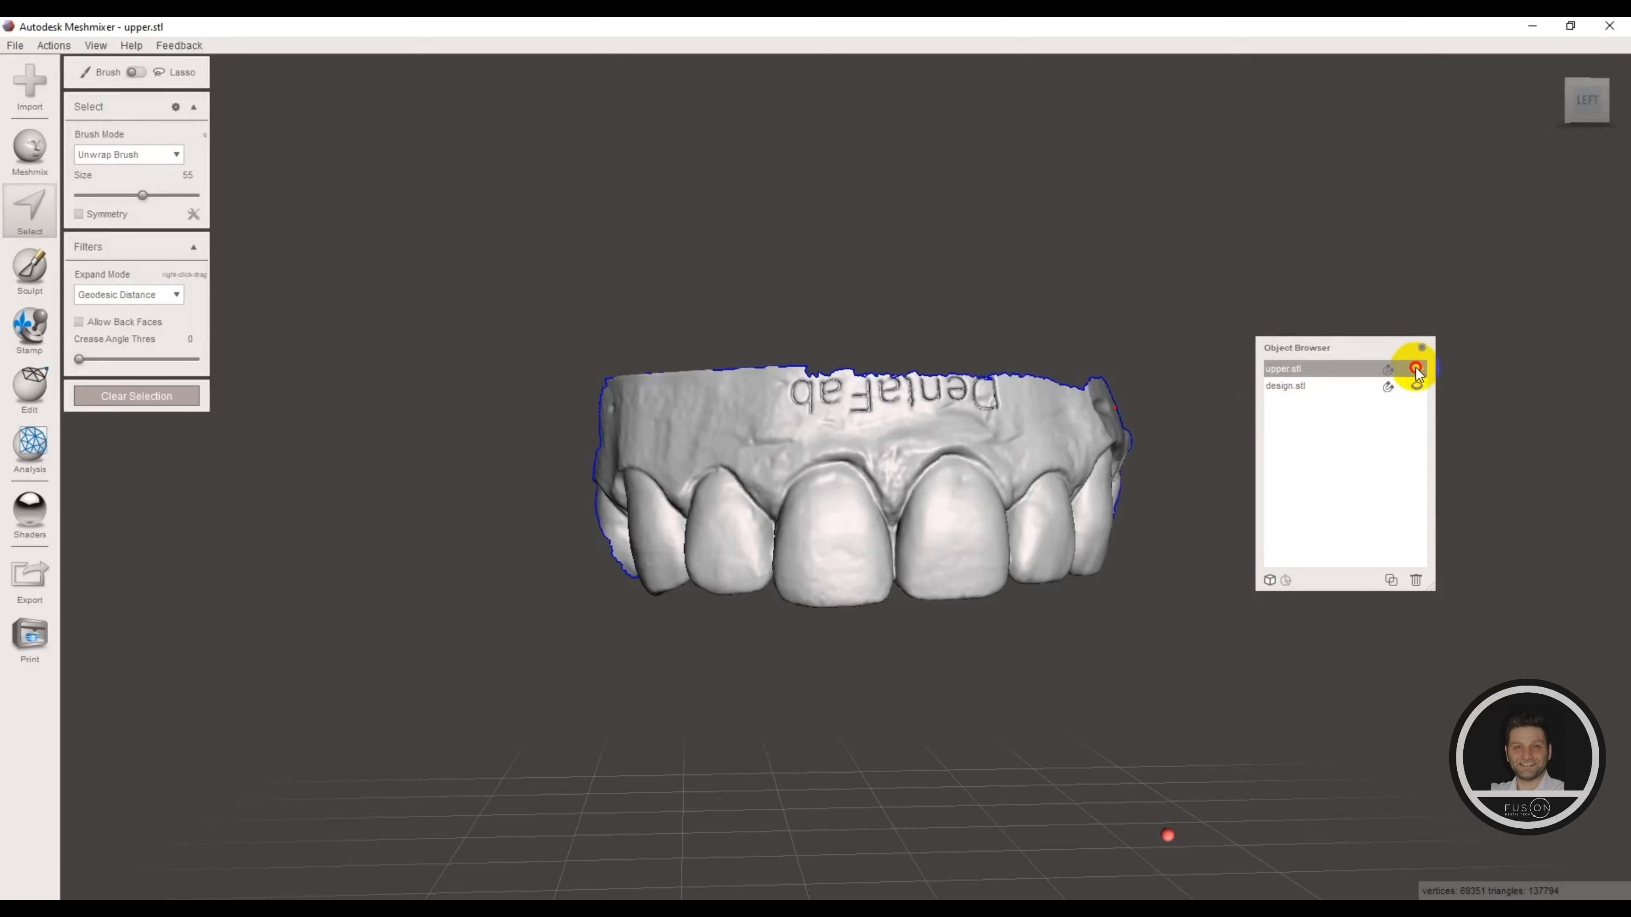
Hide the trimmed upper model and show design.stl as the active object.
{"action": "left_click", "coordinate": [1415, 369]}
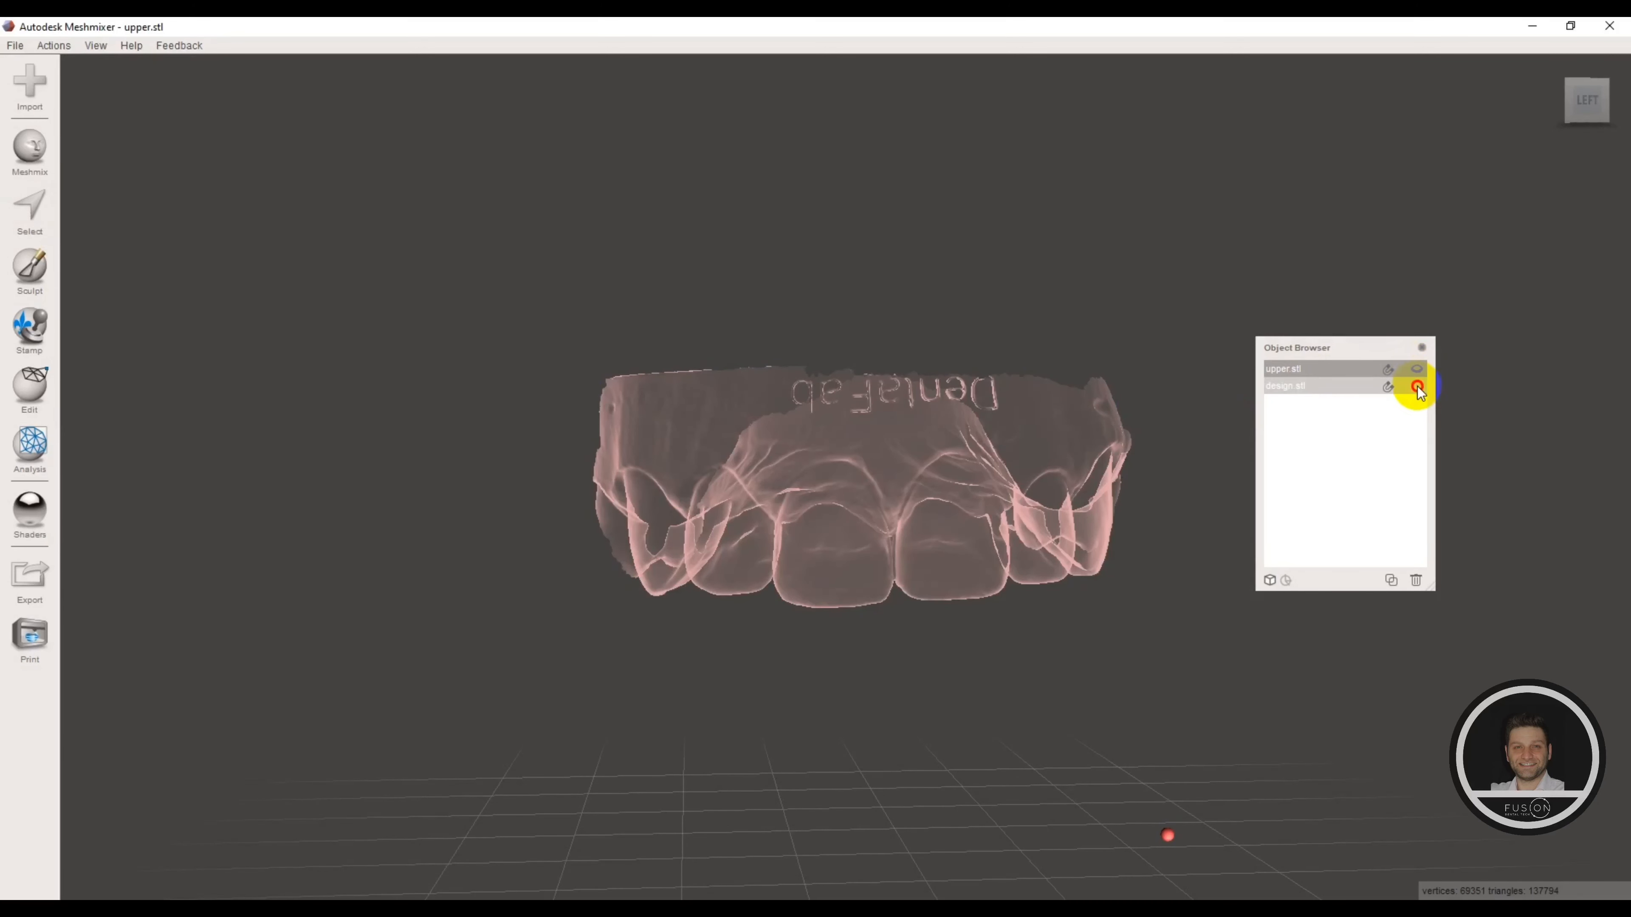
{"action": "left_click", "coordinate": [1417, 386]}
{"action": "left_click", "coordinate": [1360, 386]}
{"action": "mouse_move", "coordinate": [632, 658]}
{"action": "right_mouse_down"}
{"action": "mouse_move", "coordinate": [542, 630]}
{"action": "mouse_move", "coordinate": [613, 652]}
{"action": "right_mouse_up"}
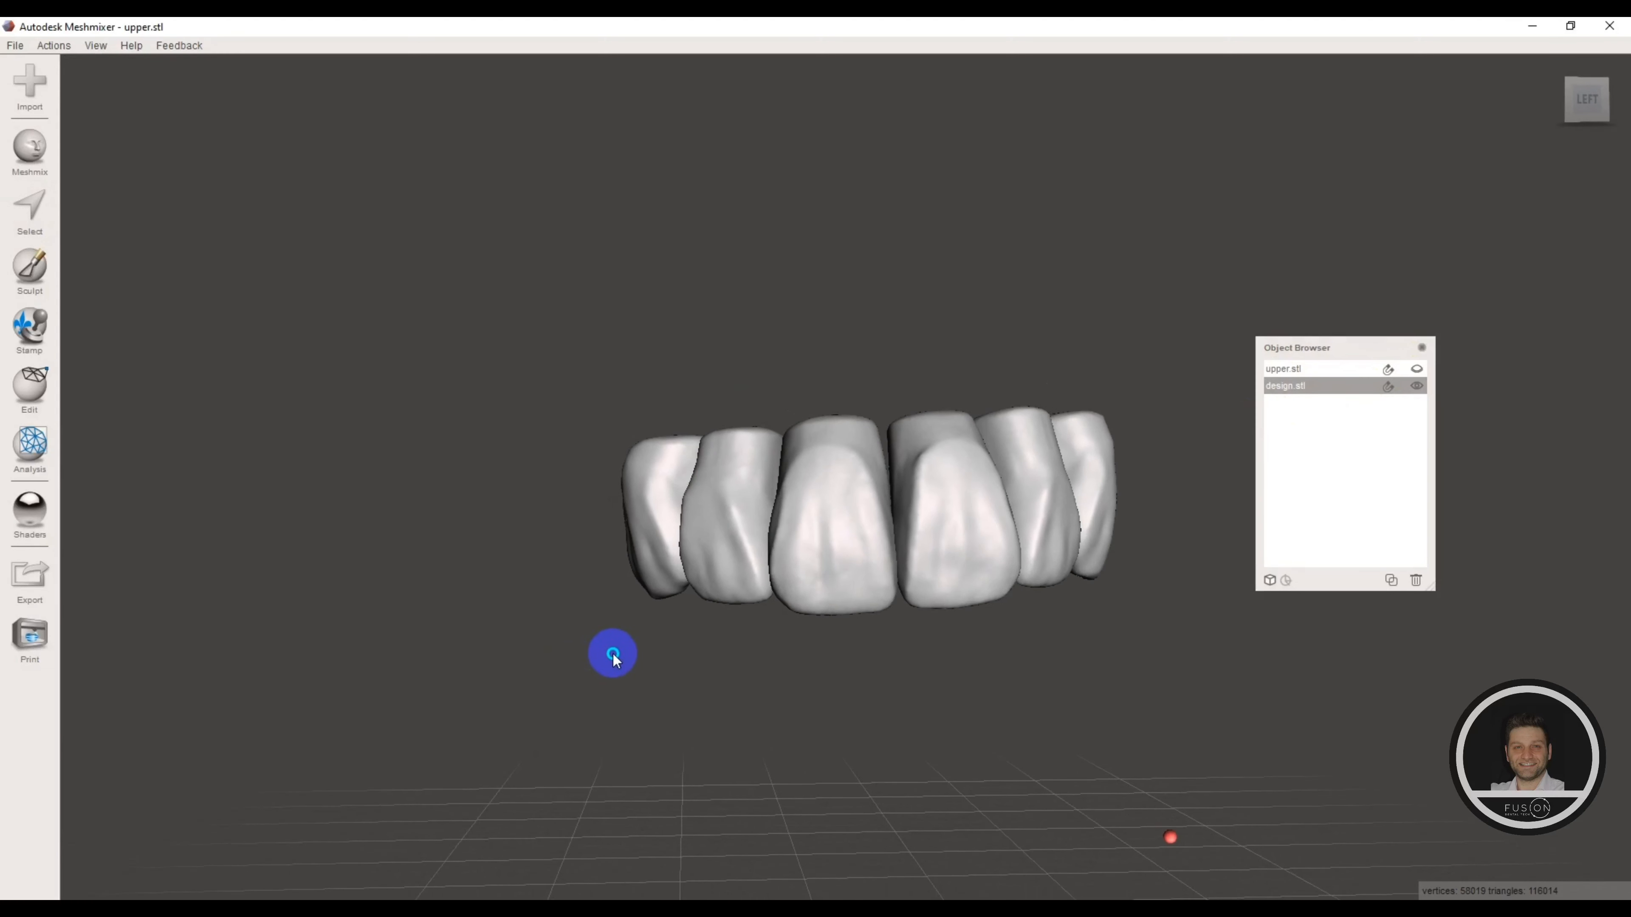
Make the design mesh solid using the Sharp Edge Preserve type and a solid accuracy of 292.
{"action": "left_click", "coordinate": [39, 388]}
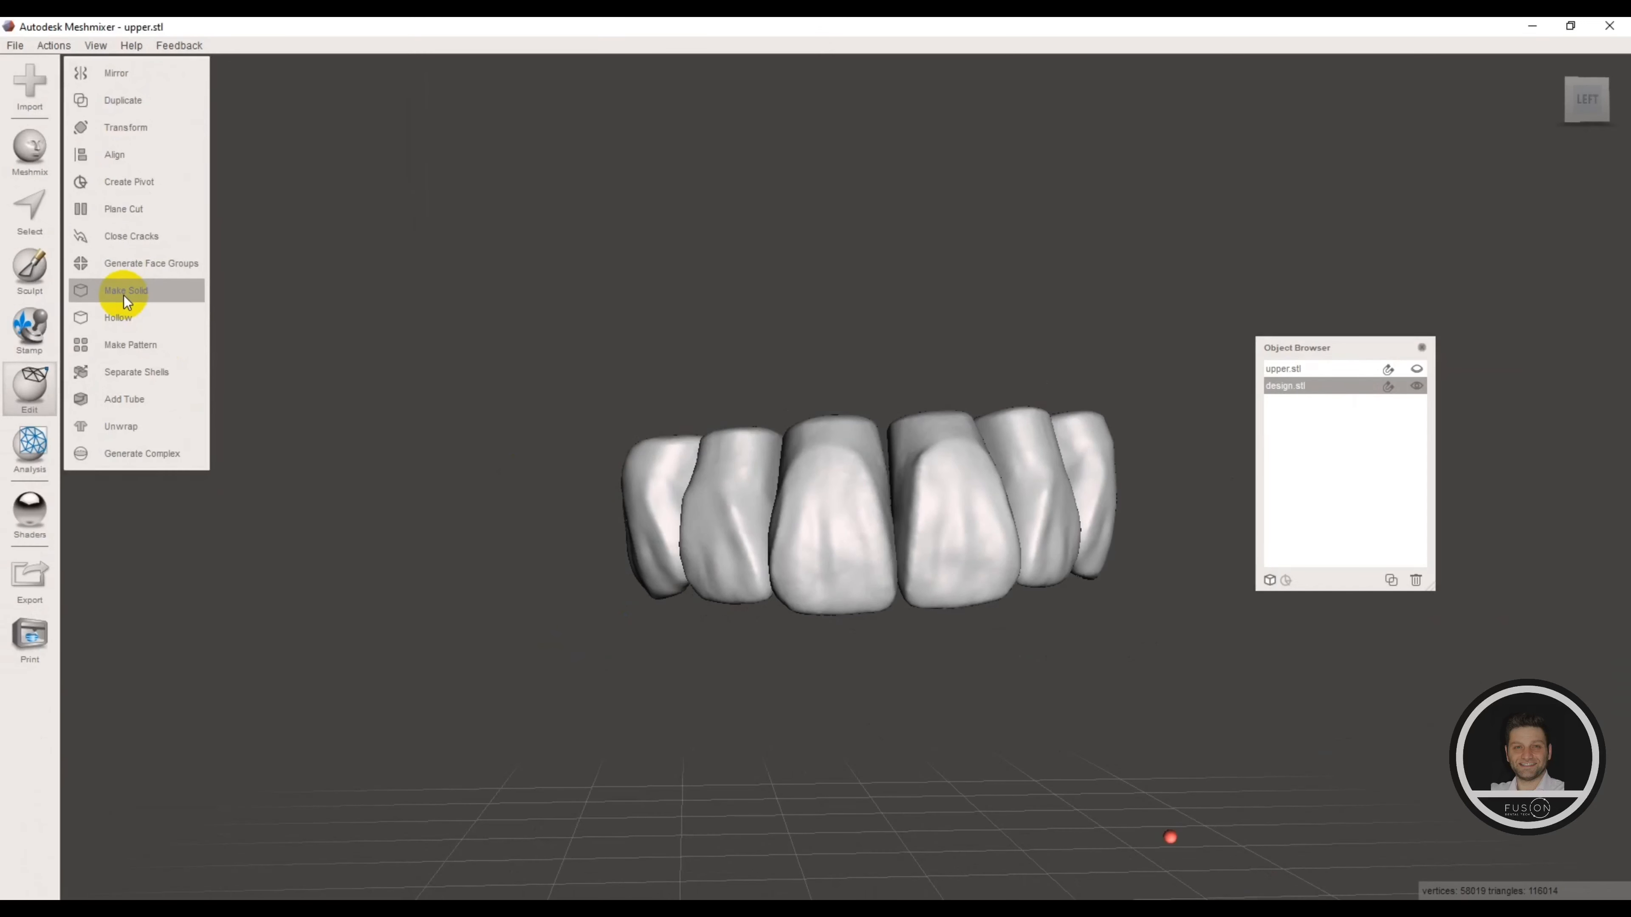
{"action": "left_click", "coordinate": [123, 295]}
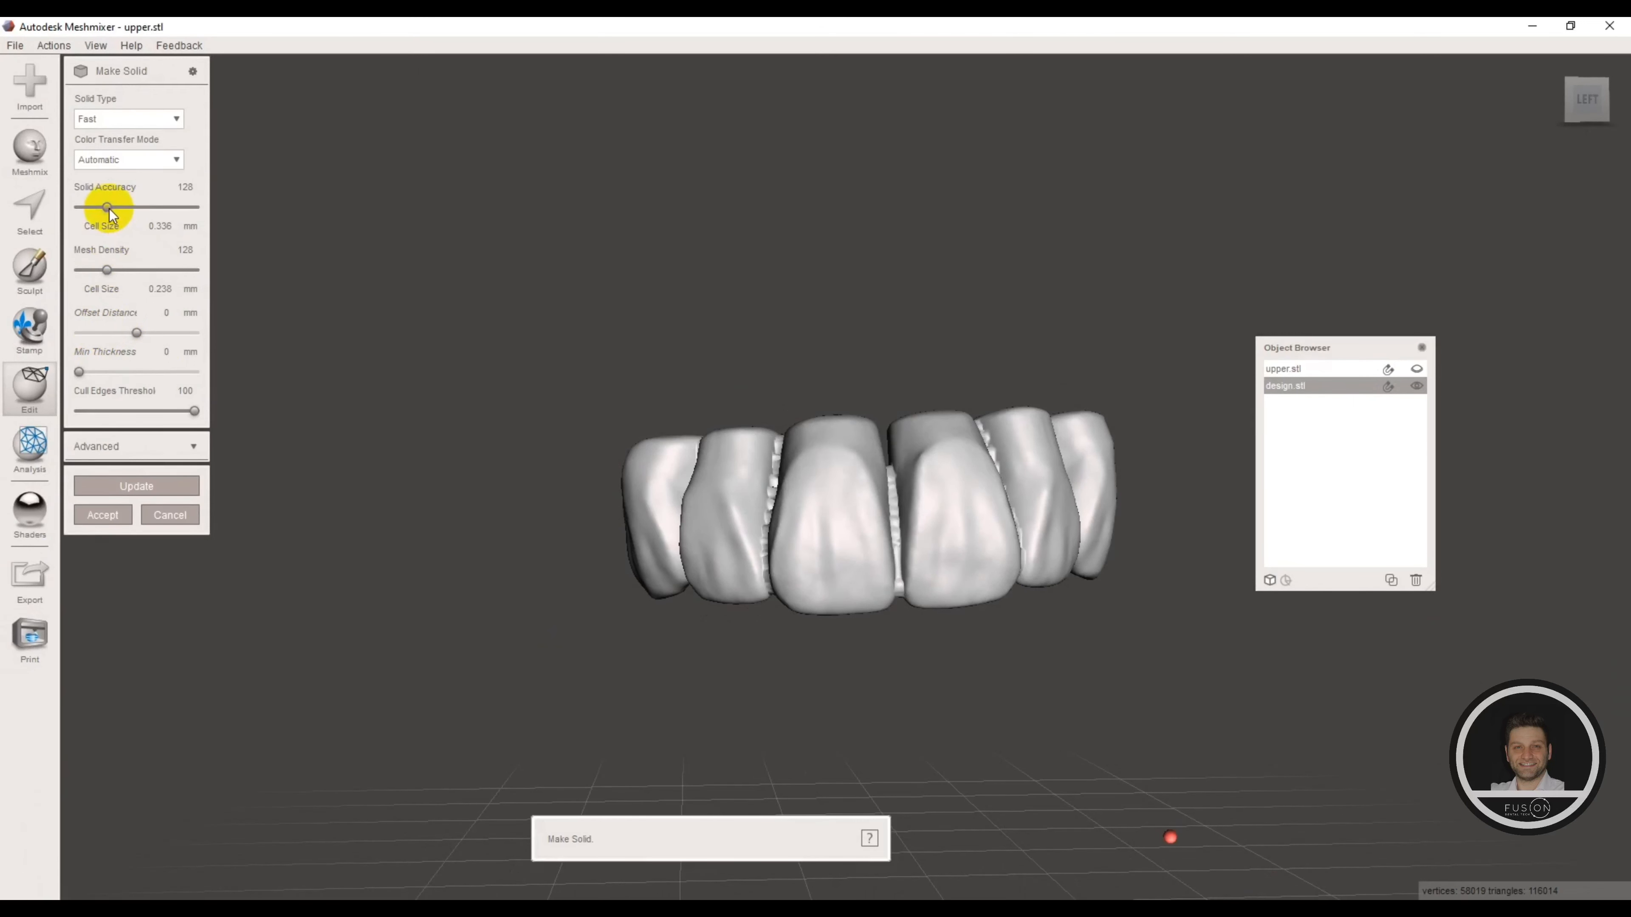
{"action": "left_click", "coordinate": [112, 120]}
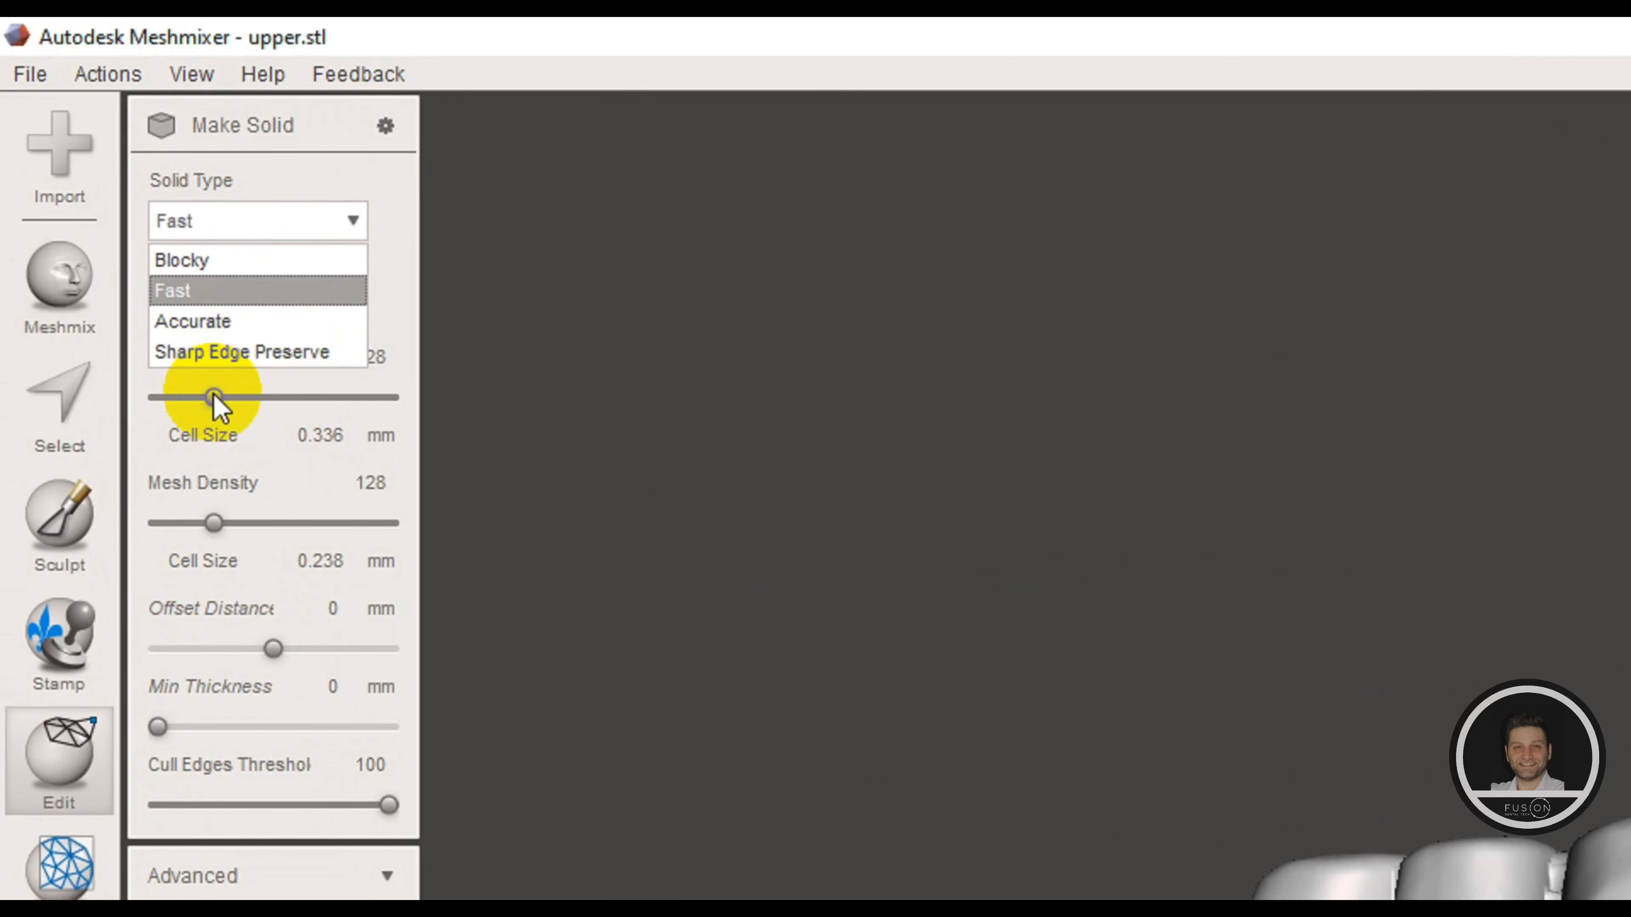
{"action": "left_click", "coordinate": [216, 353]}
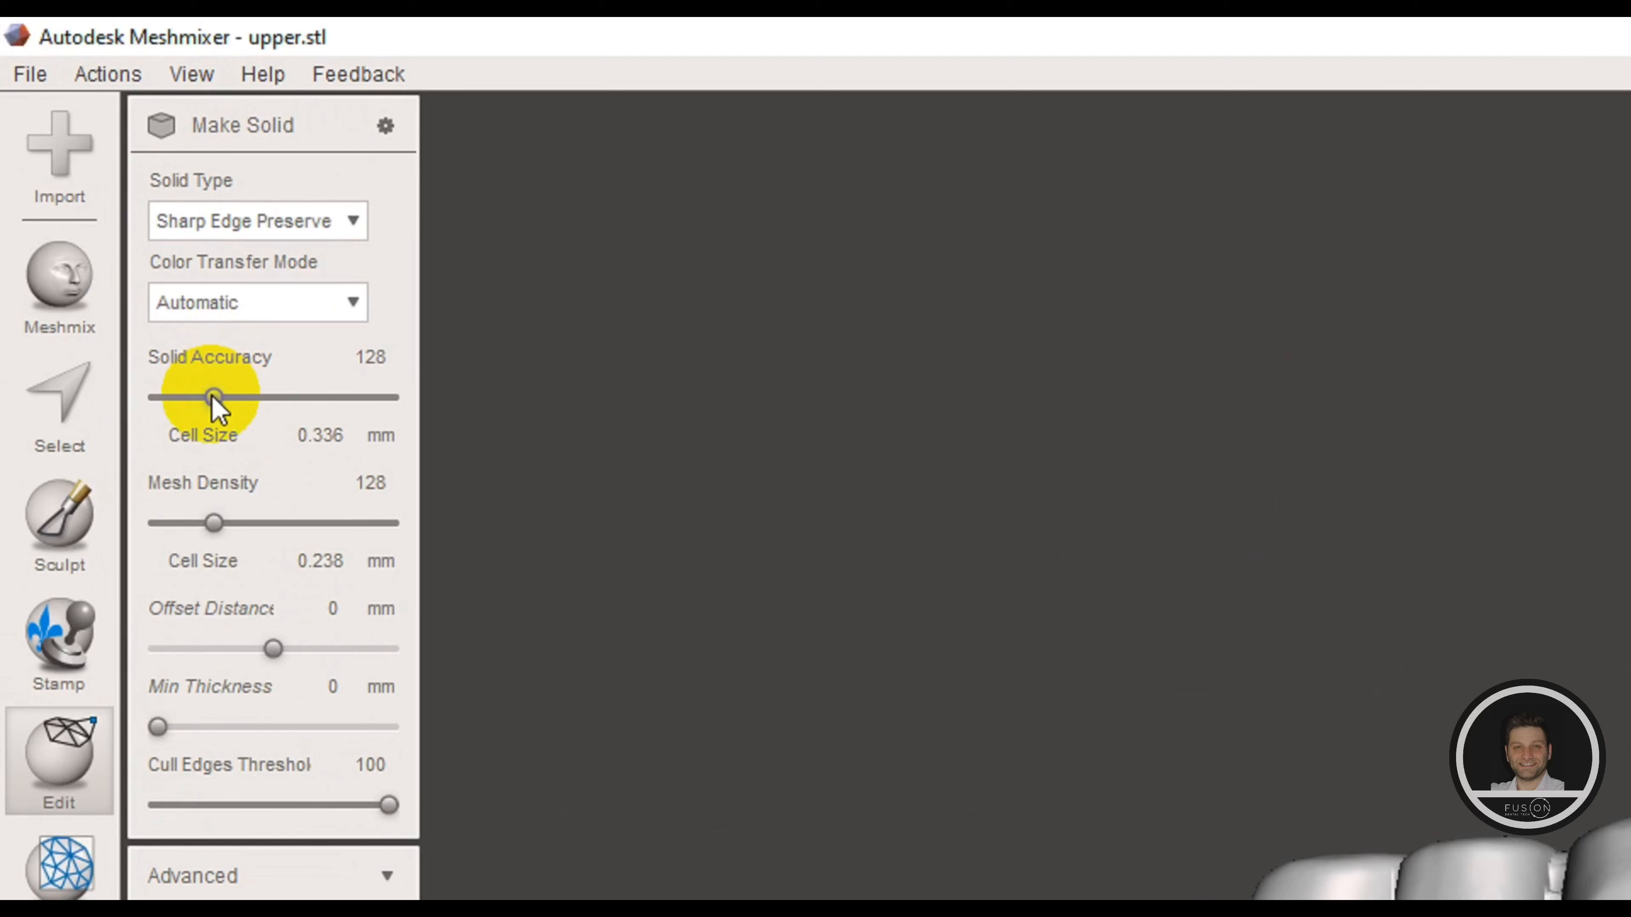
{"action": "left_click_drag", "start_coordinate": [214, 399], "coordinate": [290, 403]}
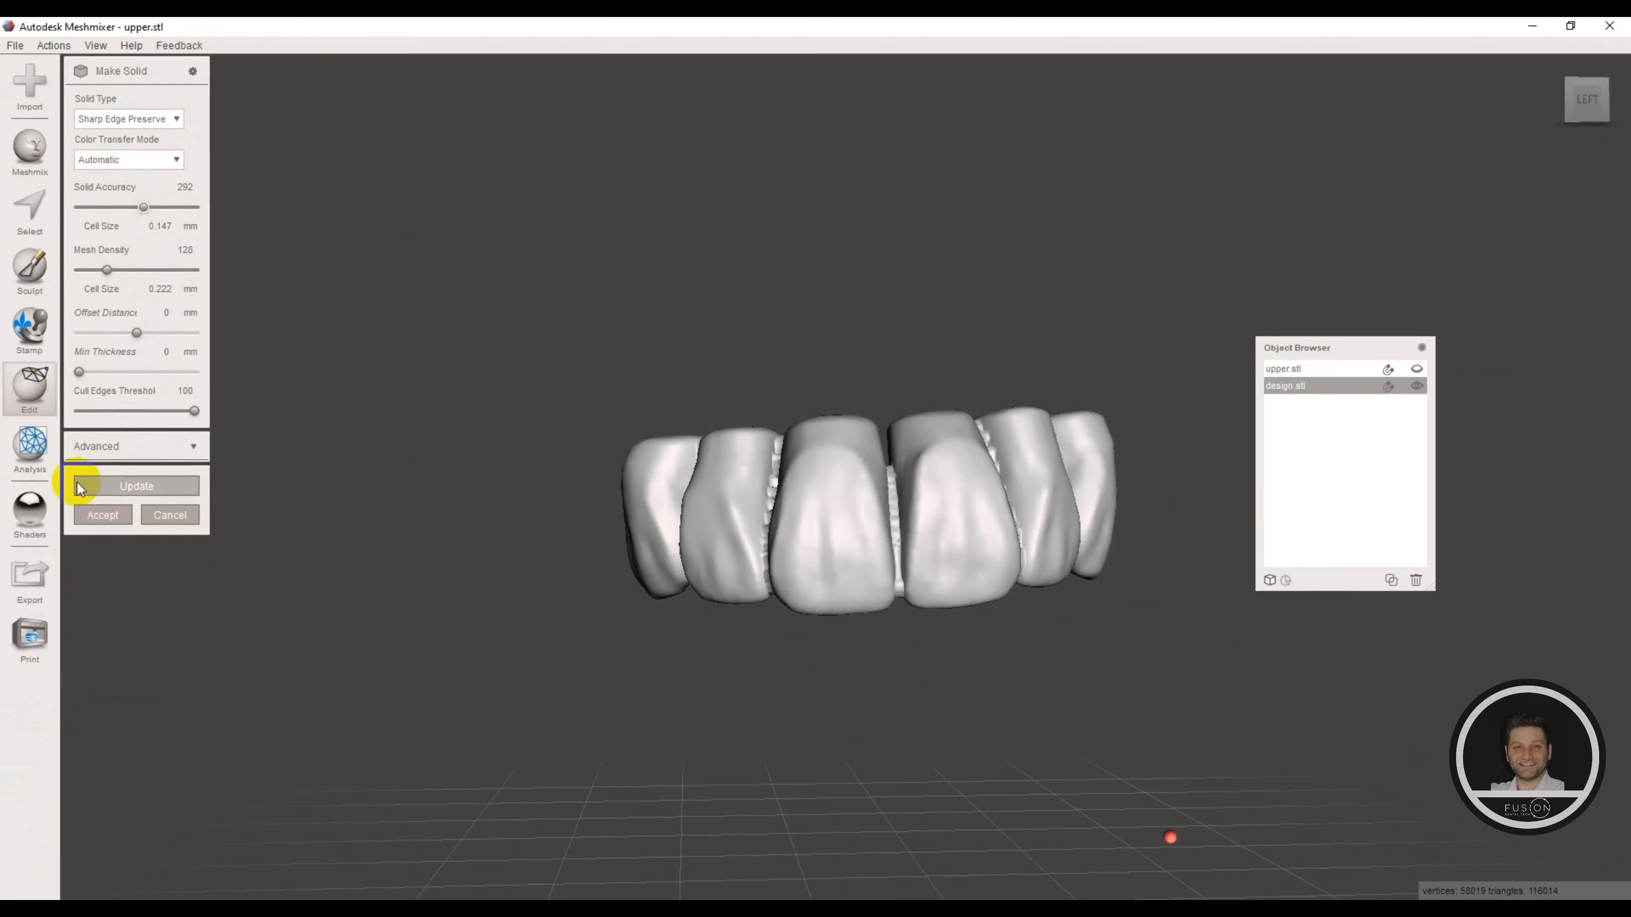
{"action": "left_click", "coordinate": [81, 486]}
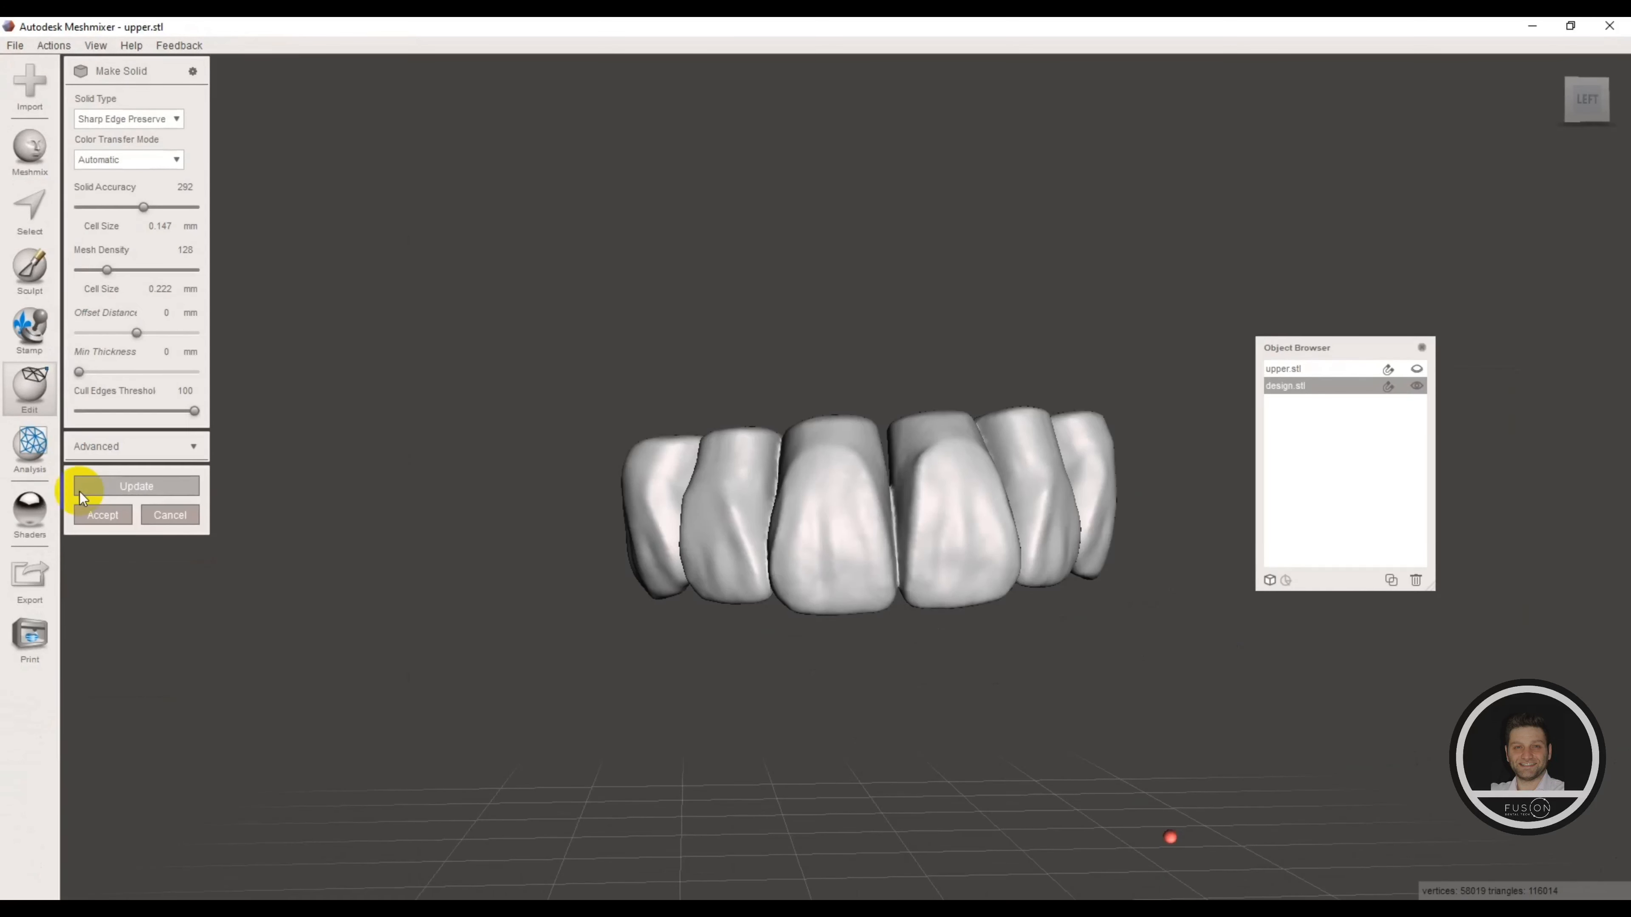
{"action": "left_click", "coordinate": [105, 514]}
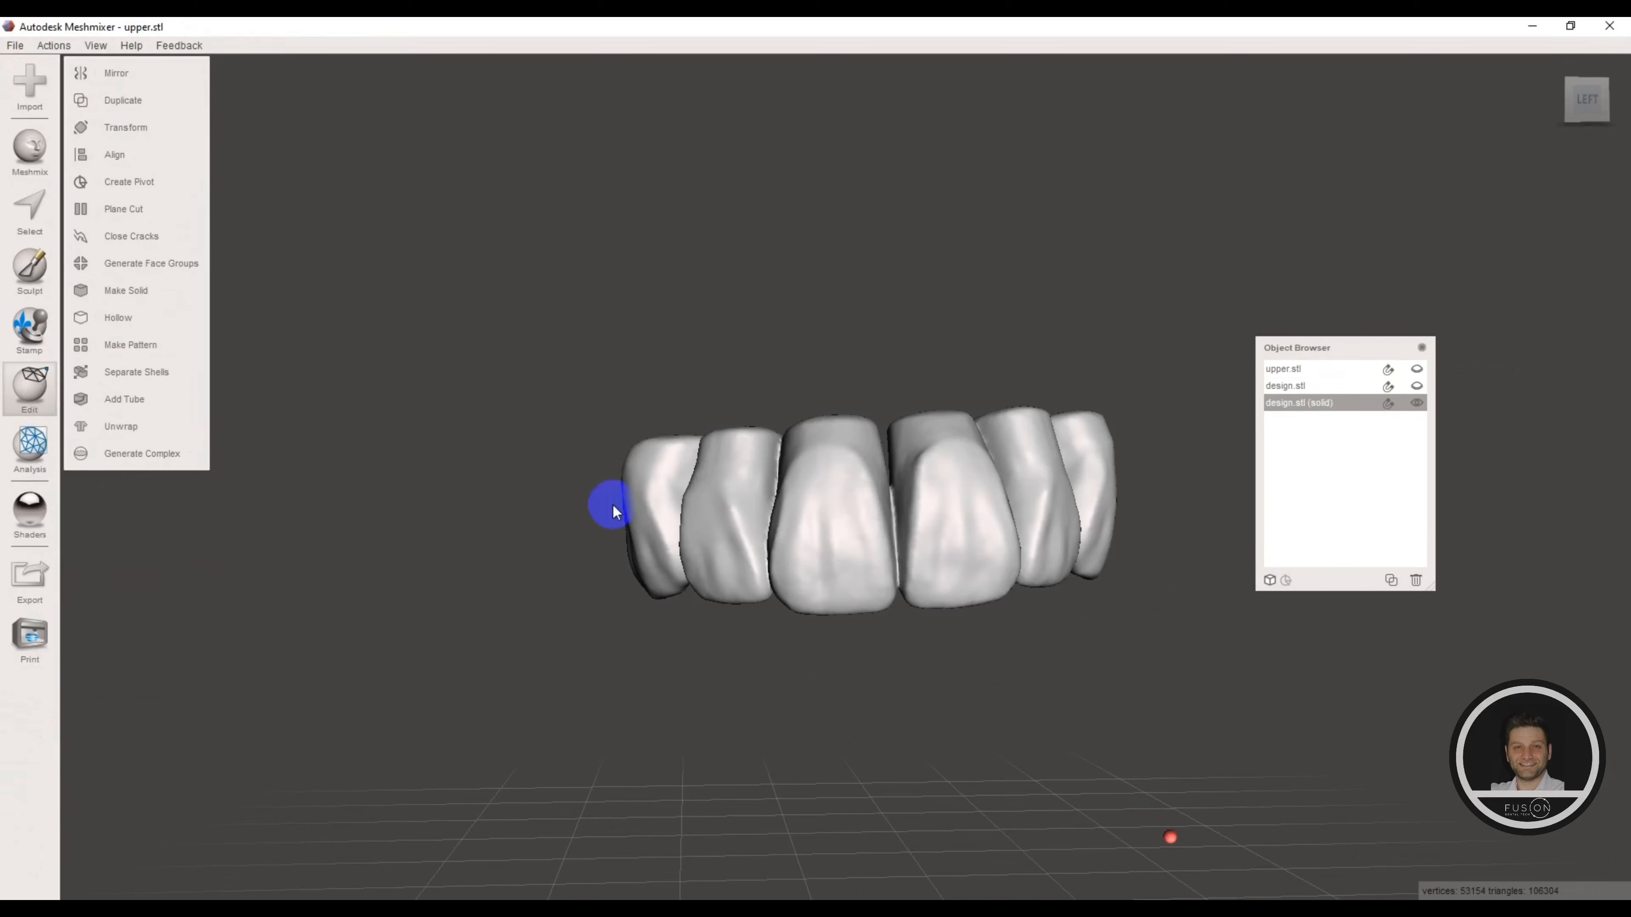
Delete the original design.stl object and make the solid version of the design active.
{"action": "right_click_drag", "start_coordinate": [613, 508], "coordinate": [827, 546]}
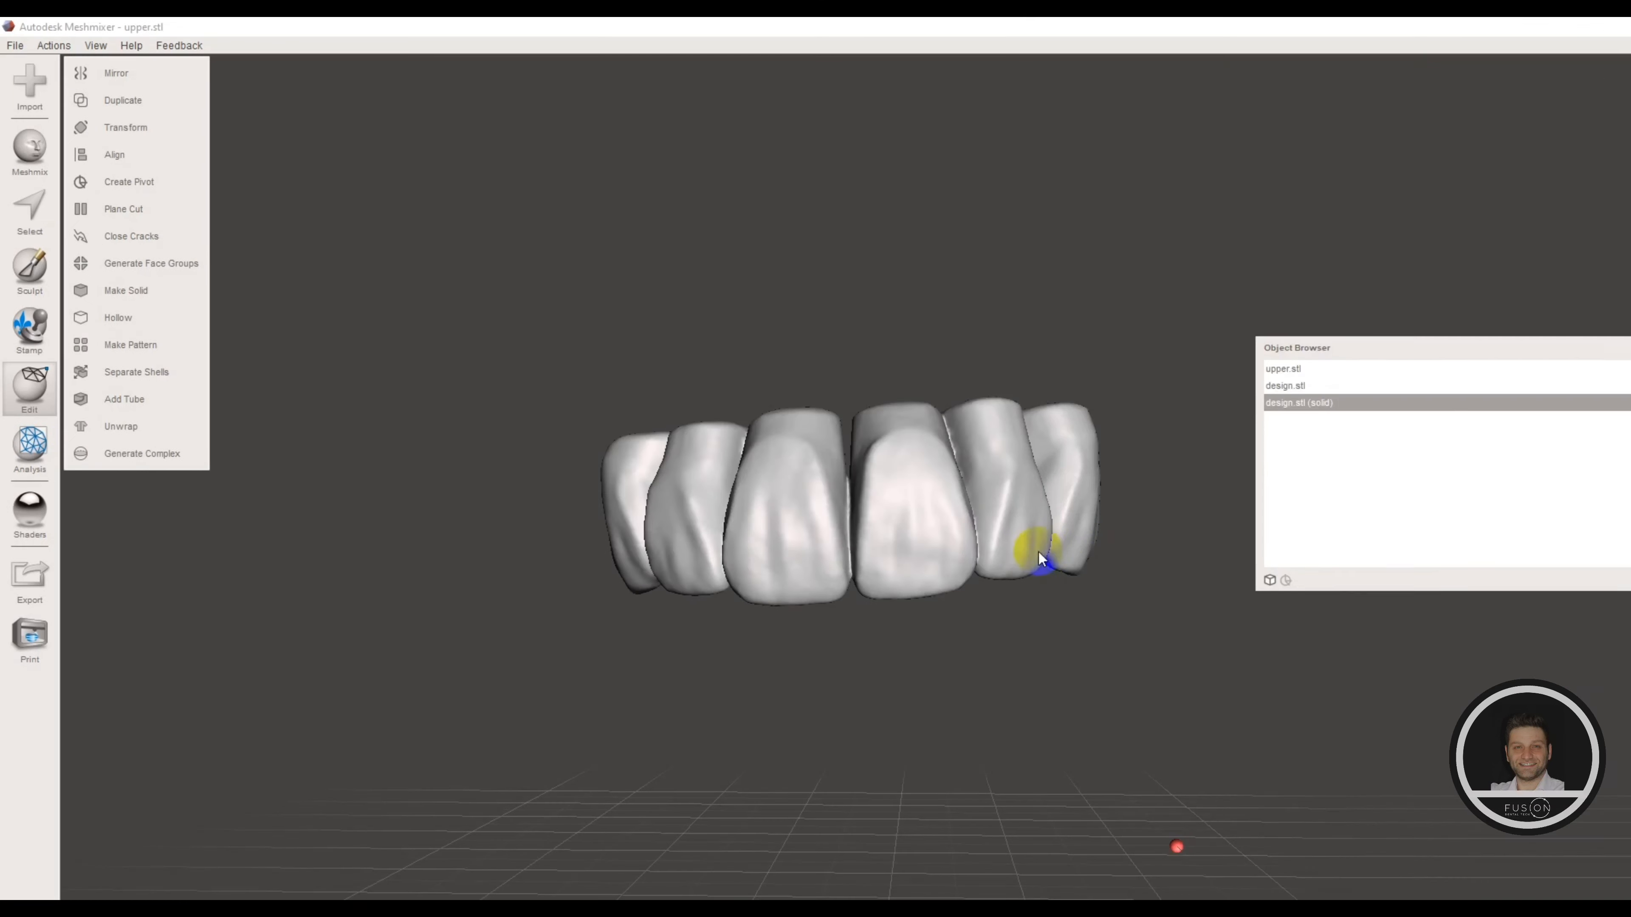
{"action": "left_click", "coordinate": [1310, 387], "text": "shift"}
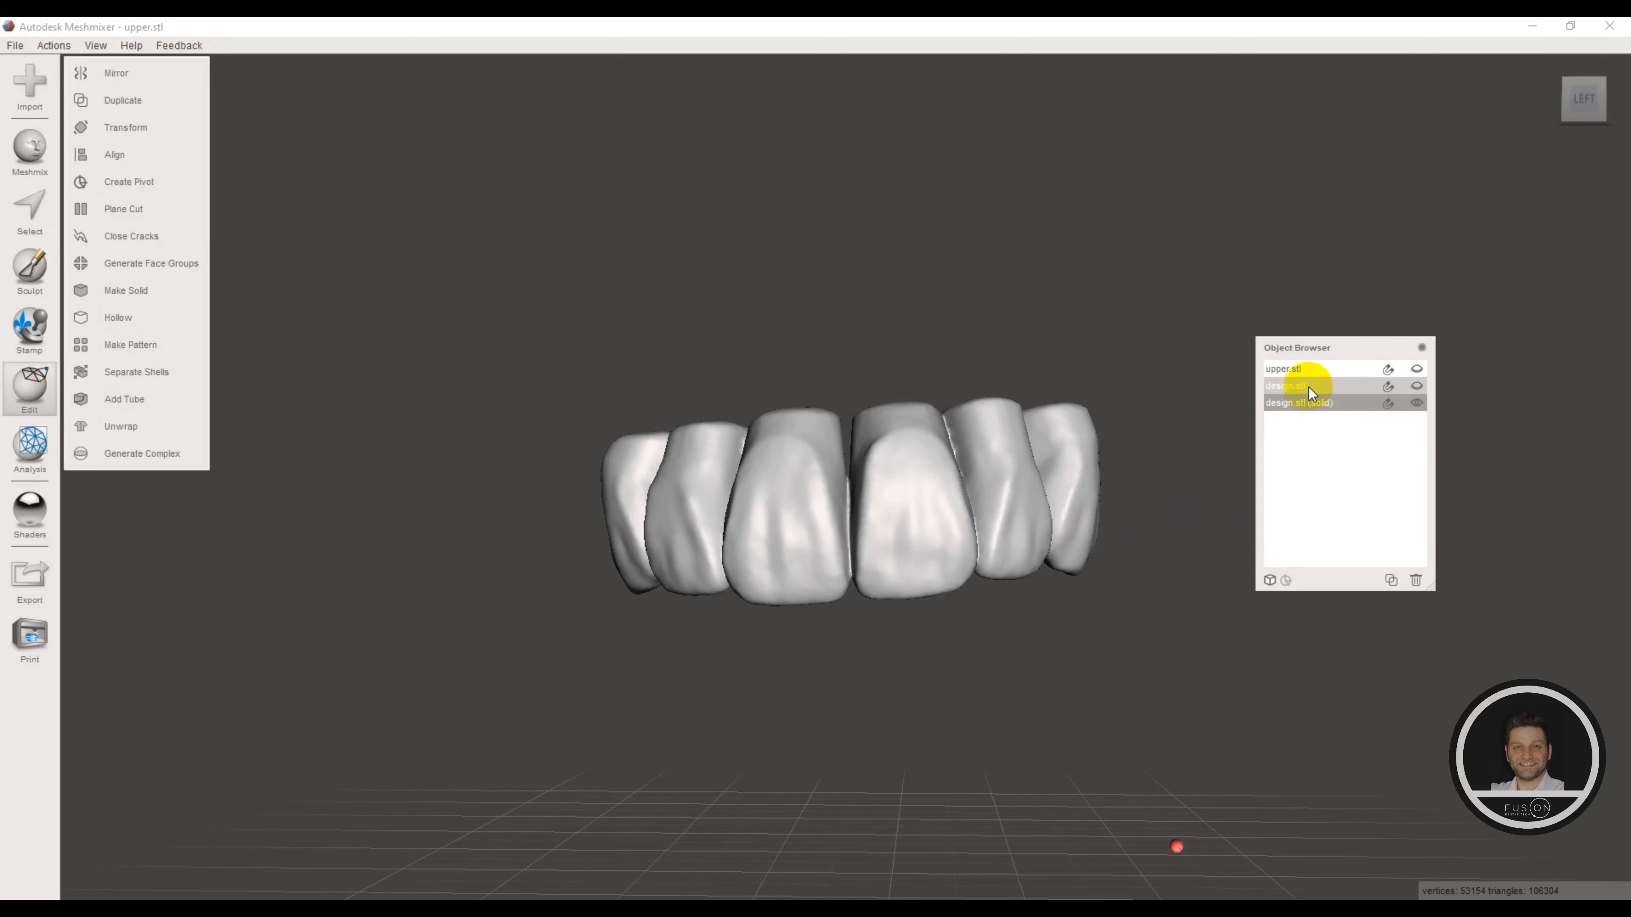
{"action": "left_click", "coordinate": [1313, 388]}
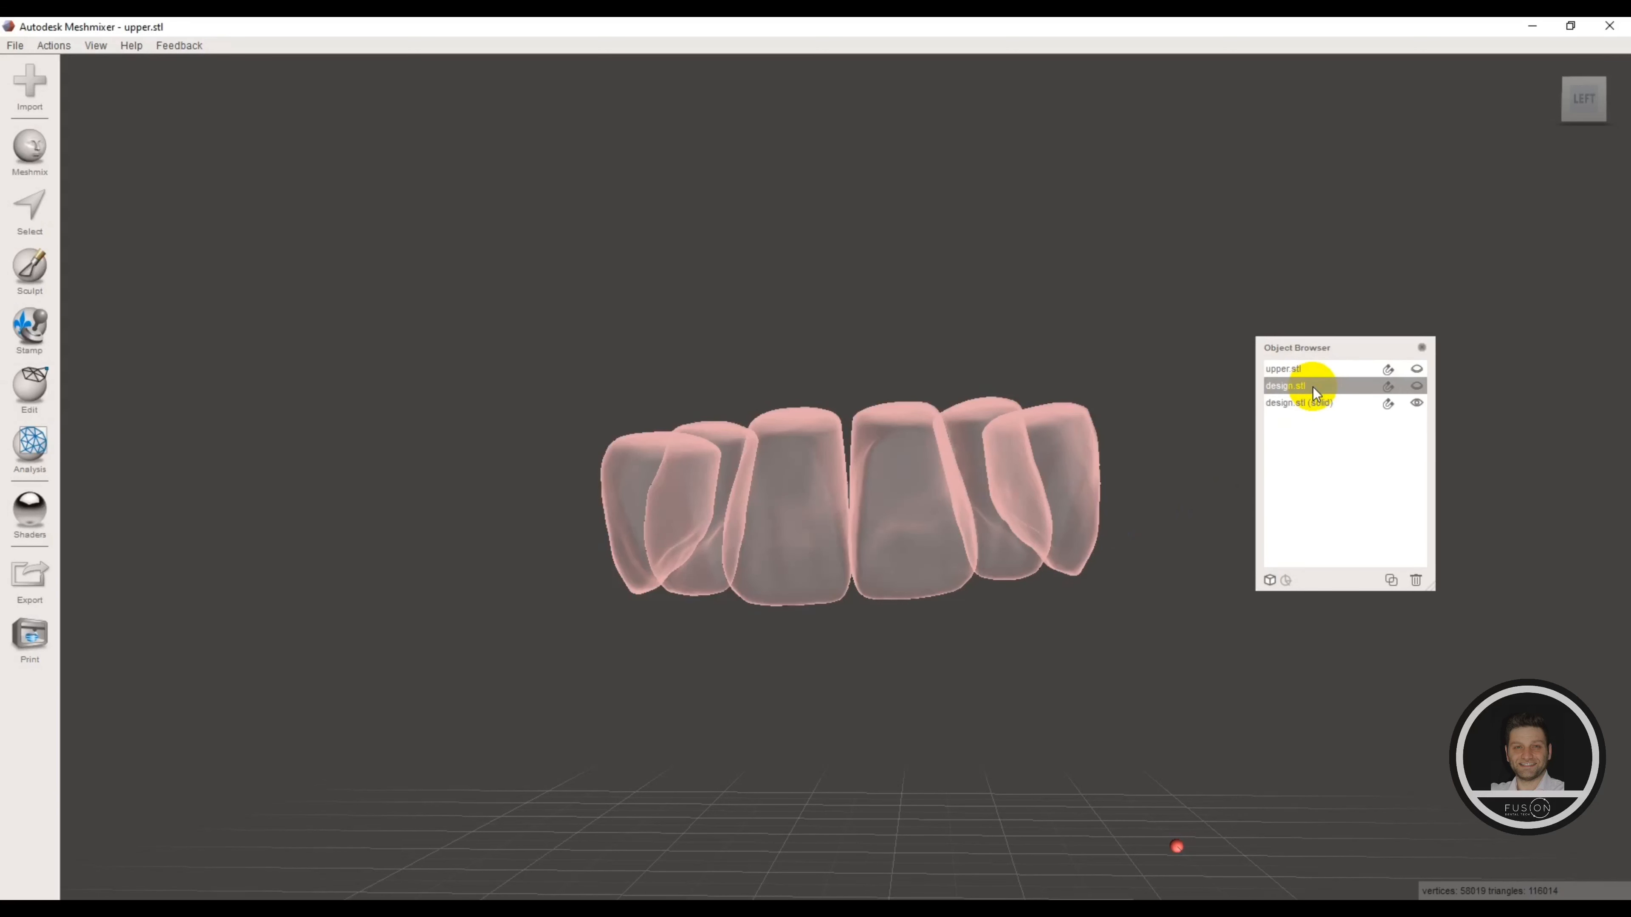
{"action": "key", "text": "Delete"}
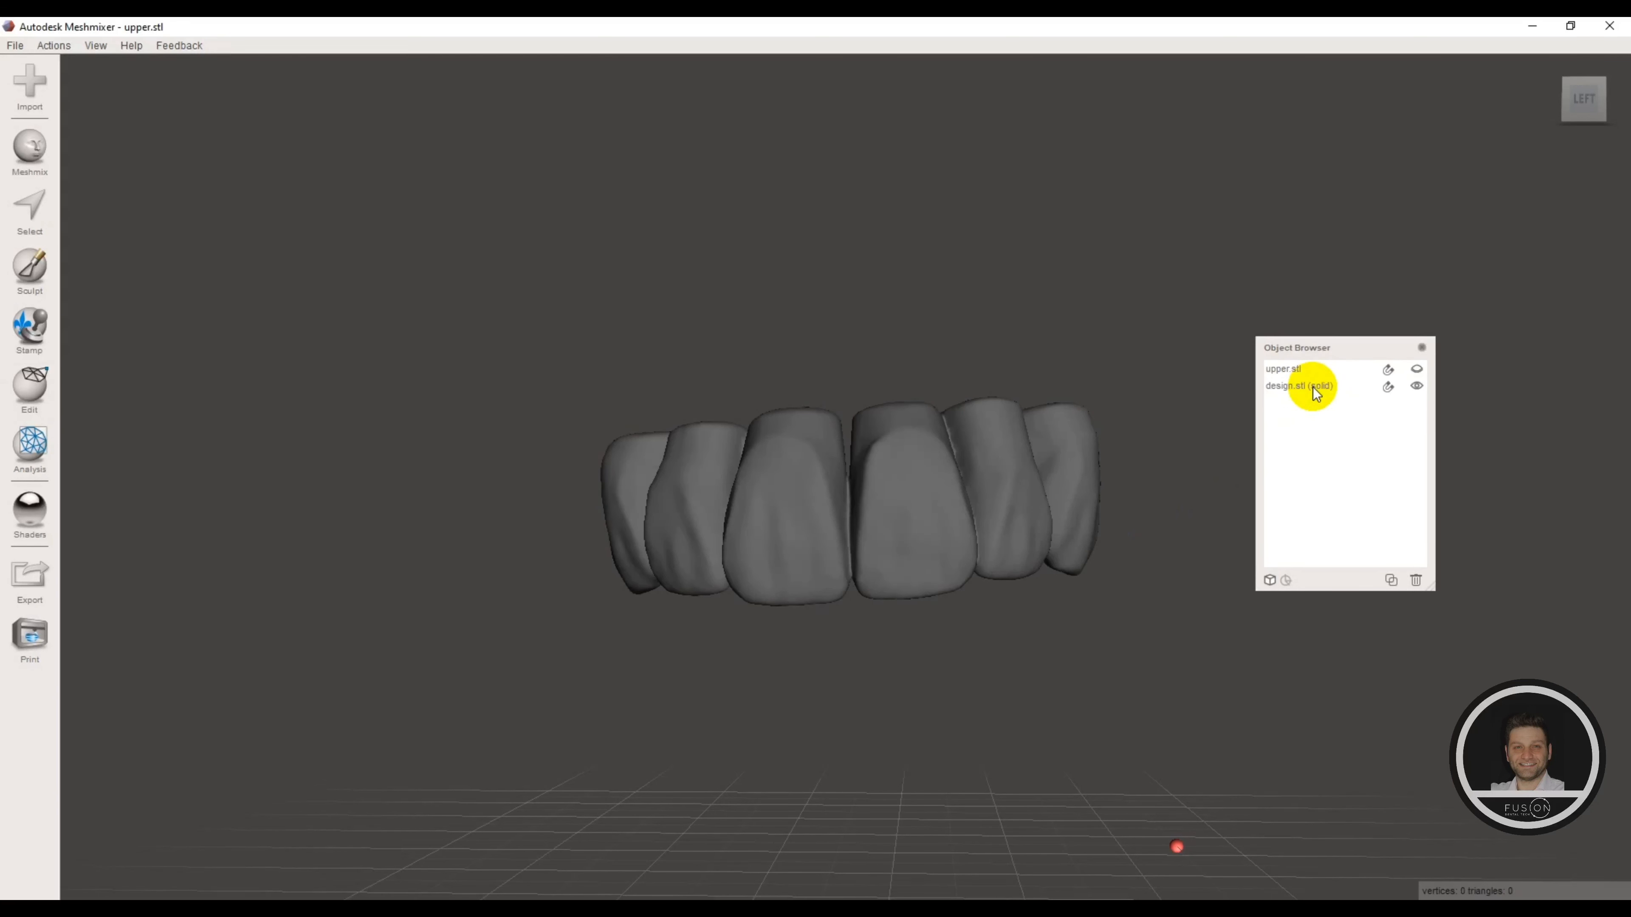
{"action": "left_click", "coordinate": [1311, 389]}
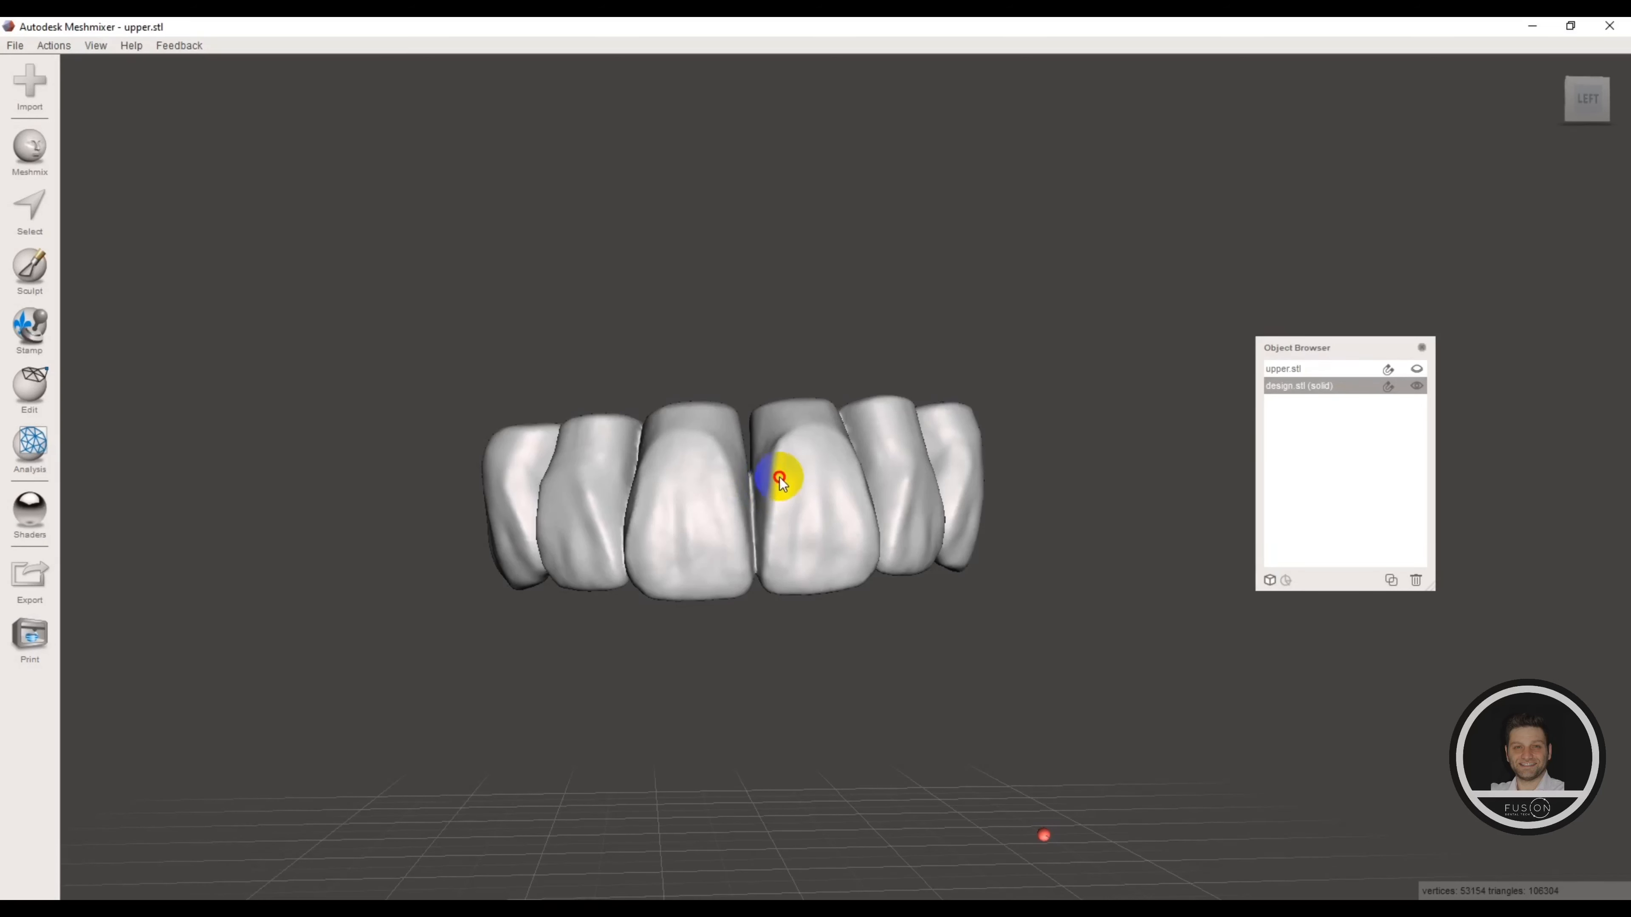
Show the trimmed upper model together with the solid design to compare the tooth surfaces.
{"action": "right_click_drag", "start_coordinate": [779, 478], "coordinate": [854, 471]}
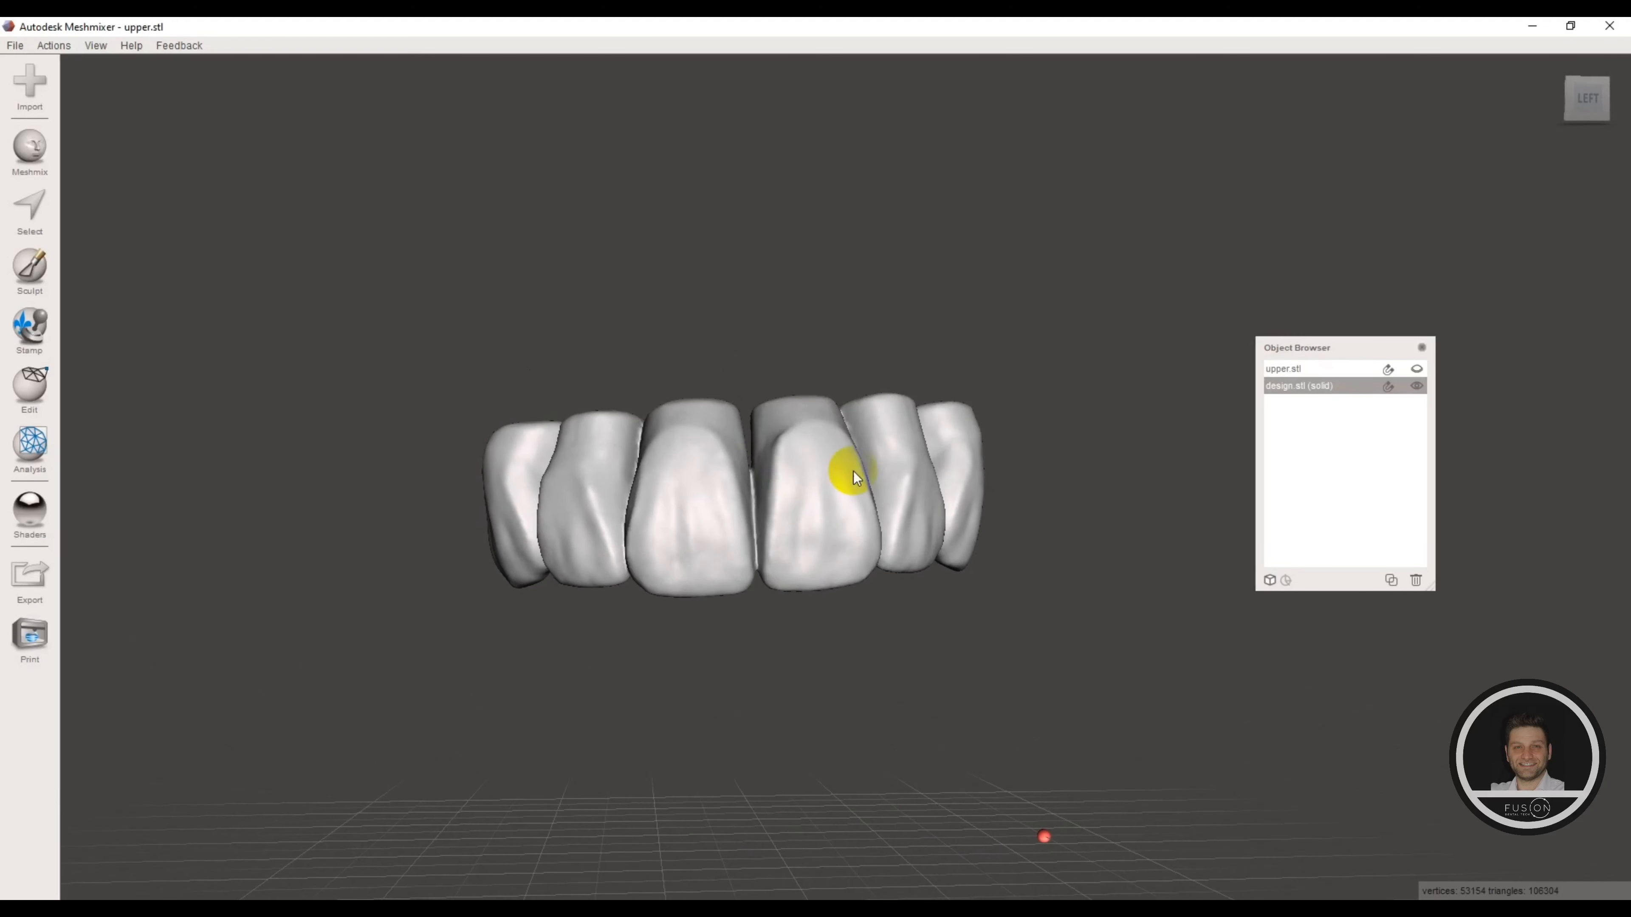
{"action": "left_click", "coordinate": [1356, 372], "text": "shift"}
{"action": "left_click", "coordinate": [1417, 369]}
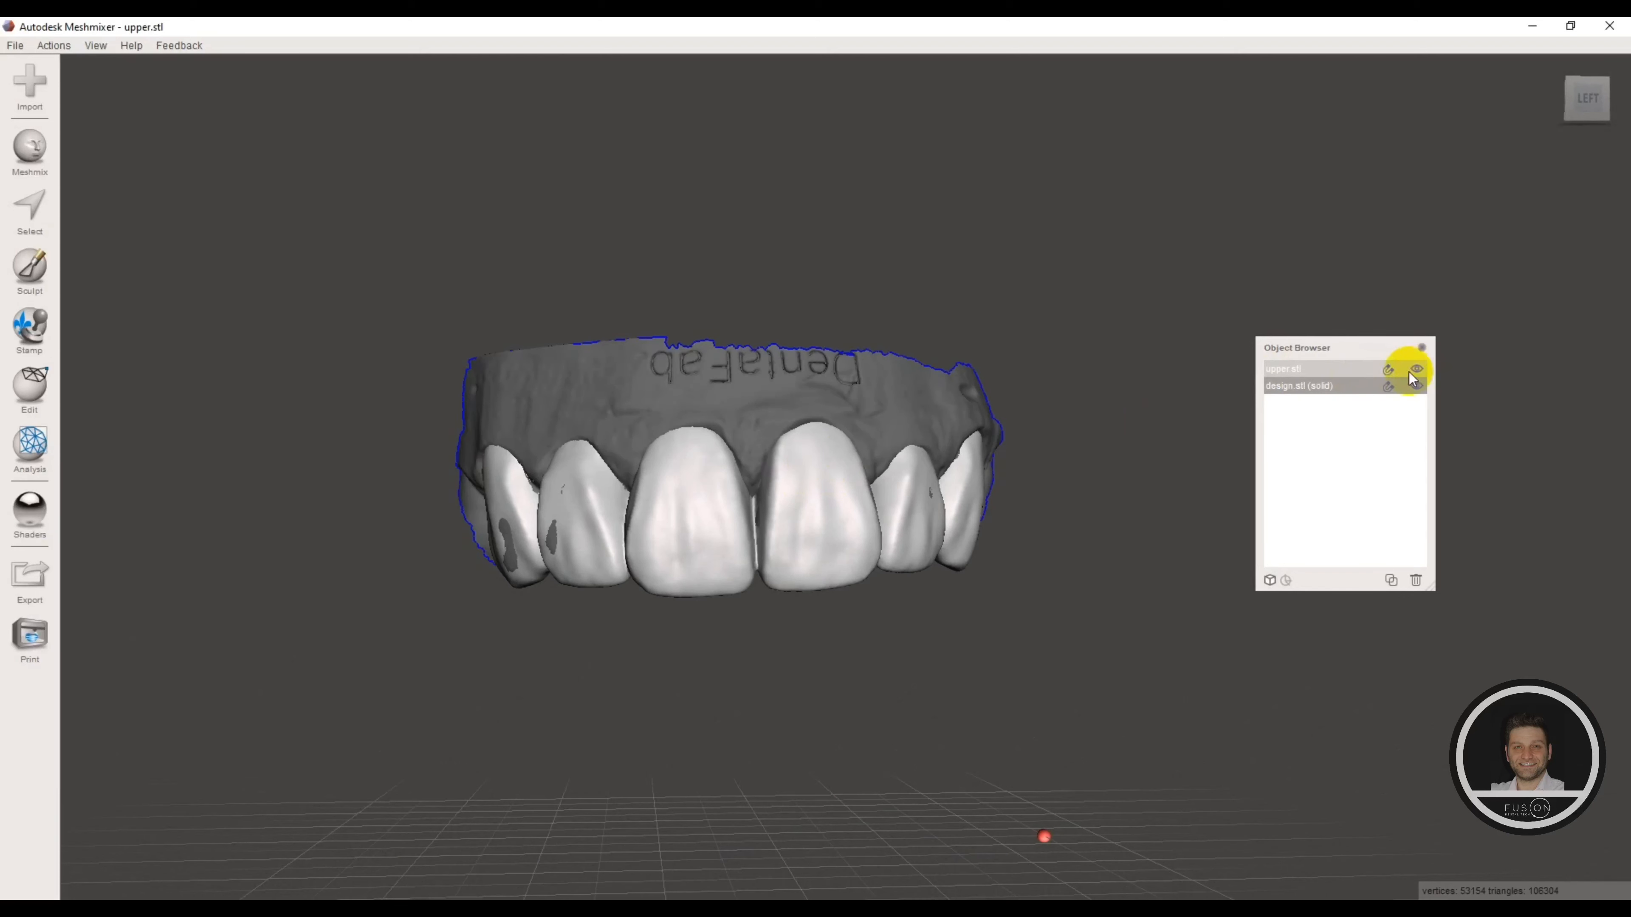
{"action": "right_click_drag", "start_coordinate": [975, 426], "coordinate": [649, 558]}
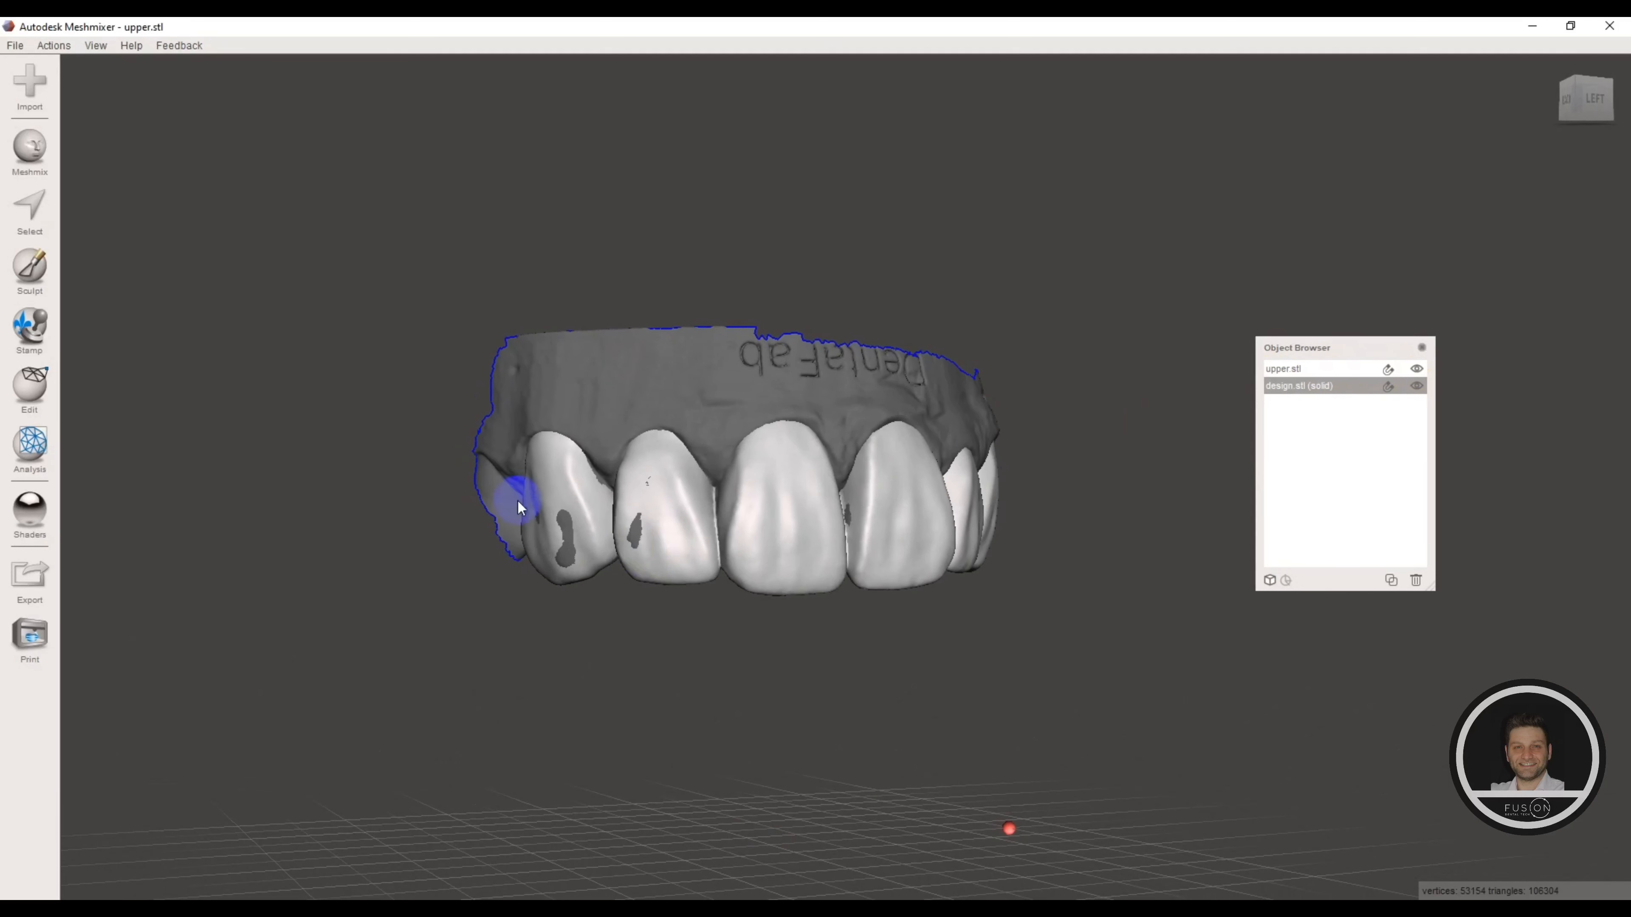
Sculpt the solid design with a size 38 brush to cover the dark patches where the upper model pokes through the canine.
{"action": "left_click", "coordinate": [32, 273]}
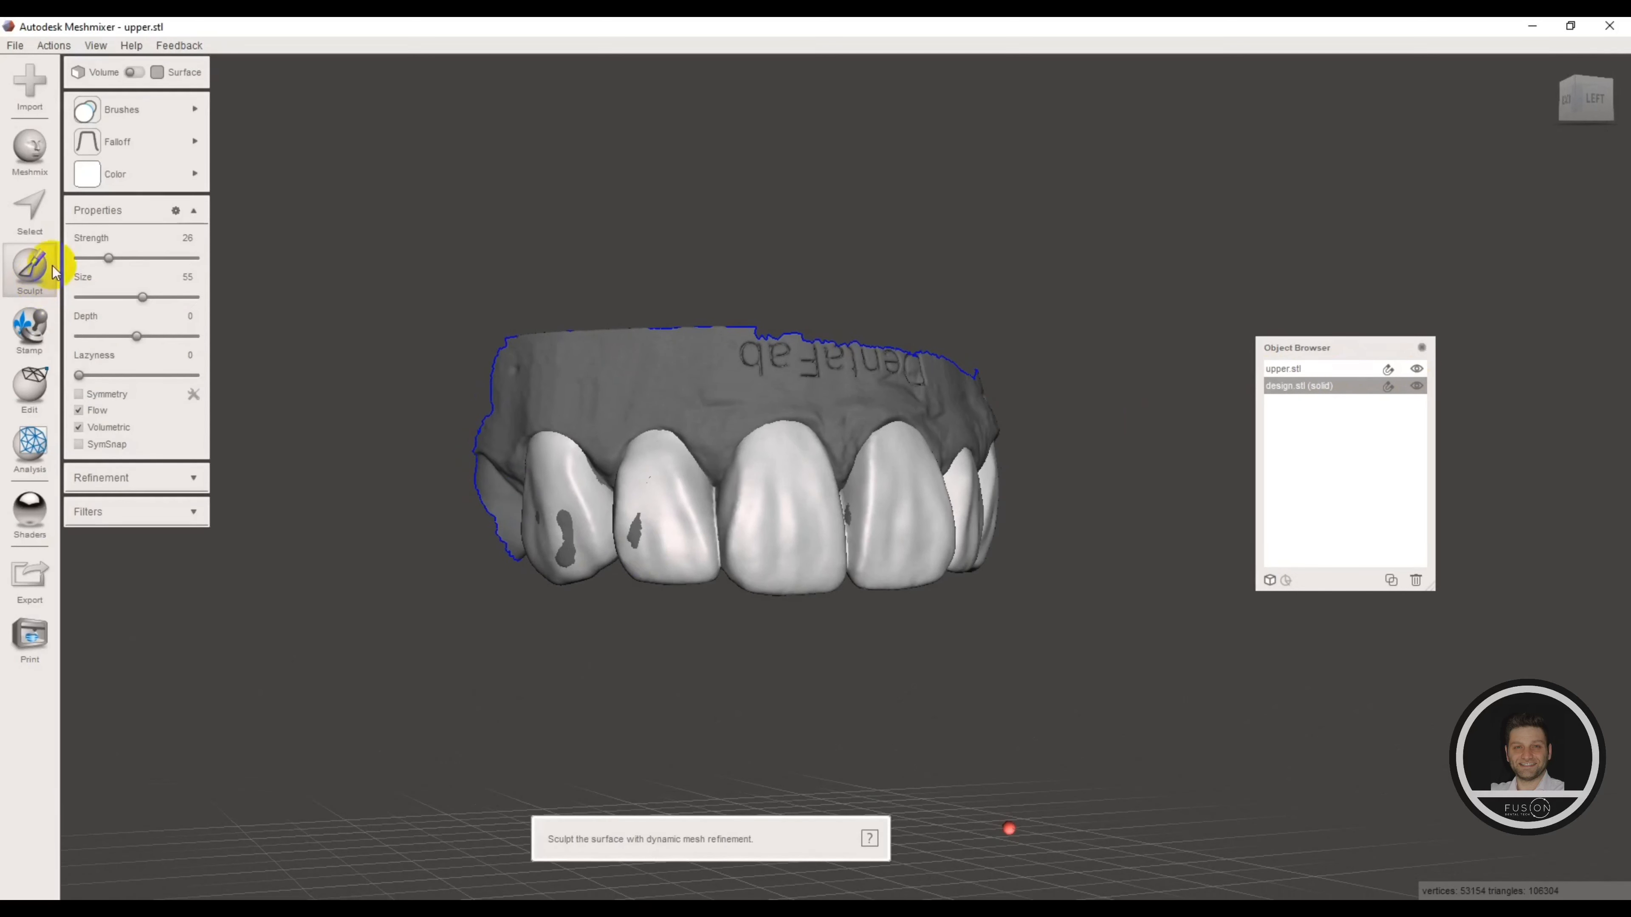
{"action": "mouse_move", "coordinate": [110, 119]}
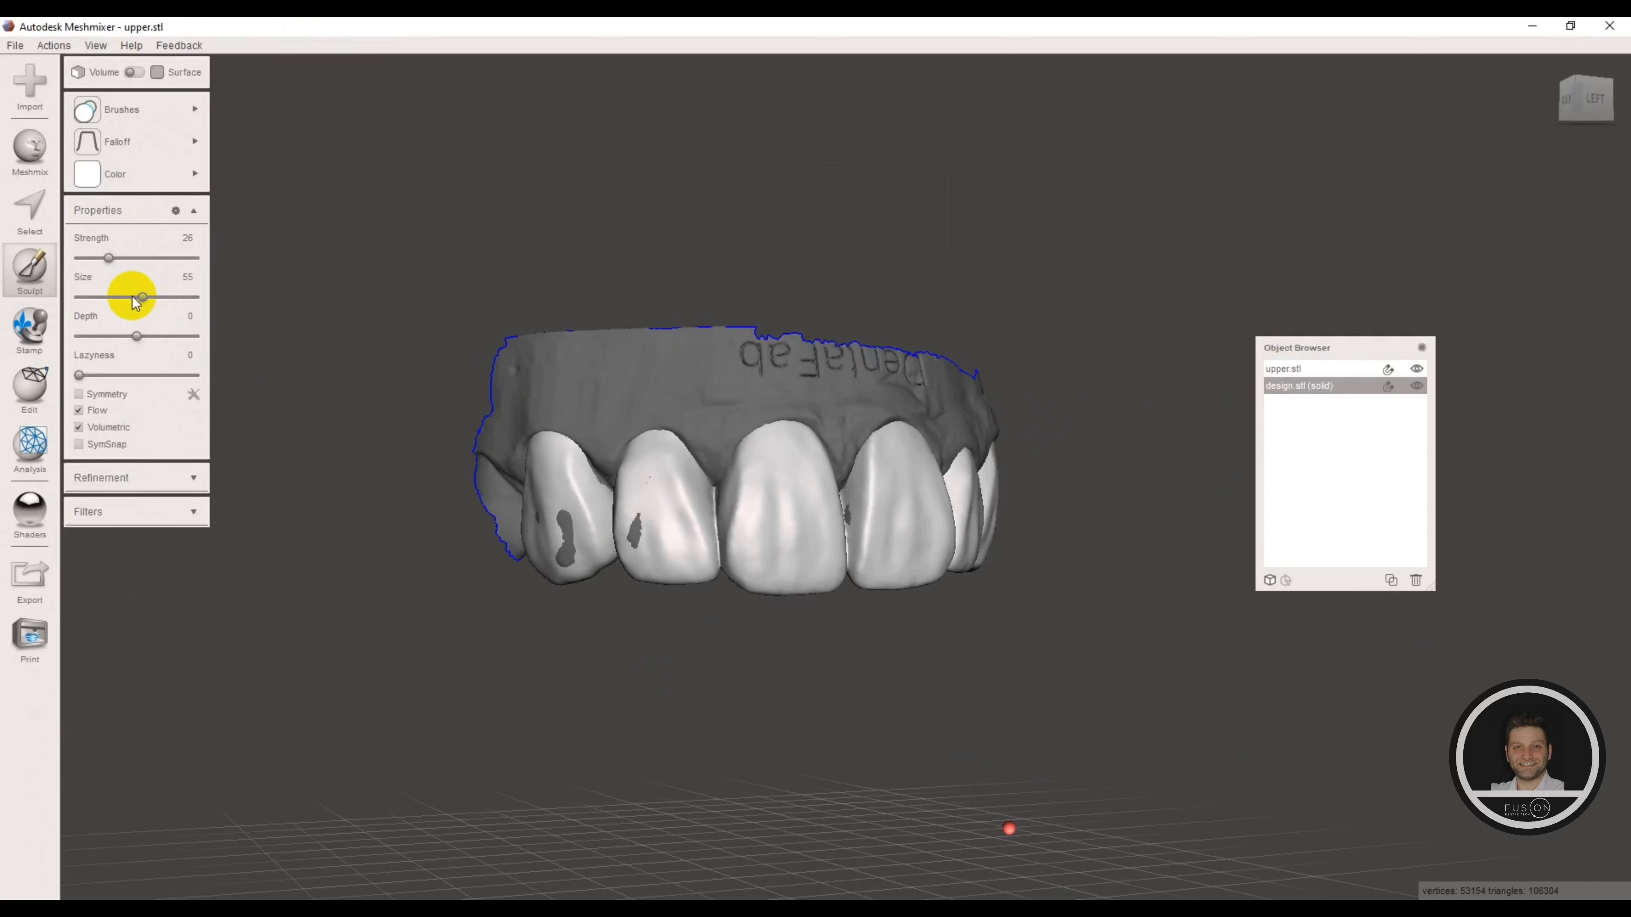
{"action": "left_click_drag", "start_coordinate": [132, 297], "coordinate": [123, 297]}
{"action": "right_click", "coordinate": [208, 340]}
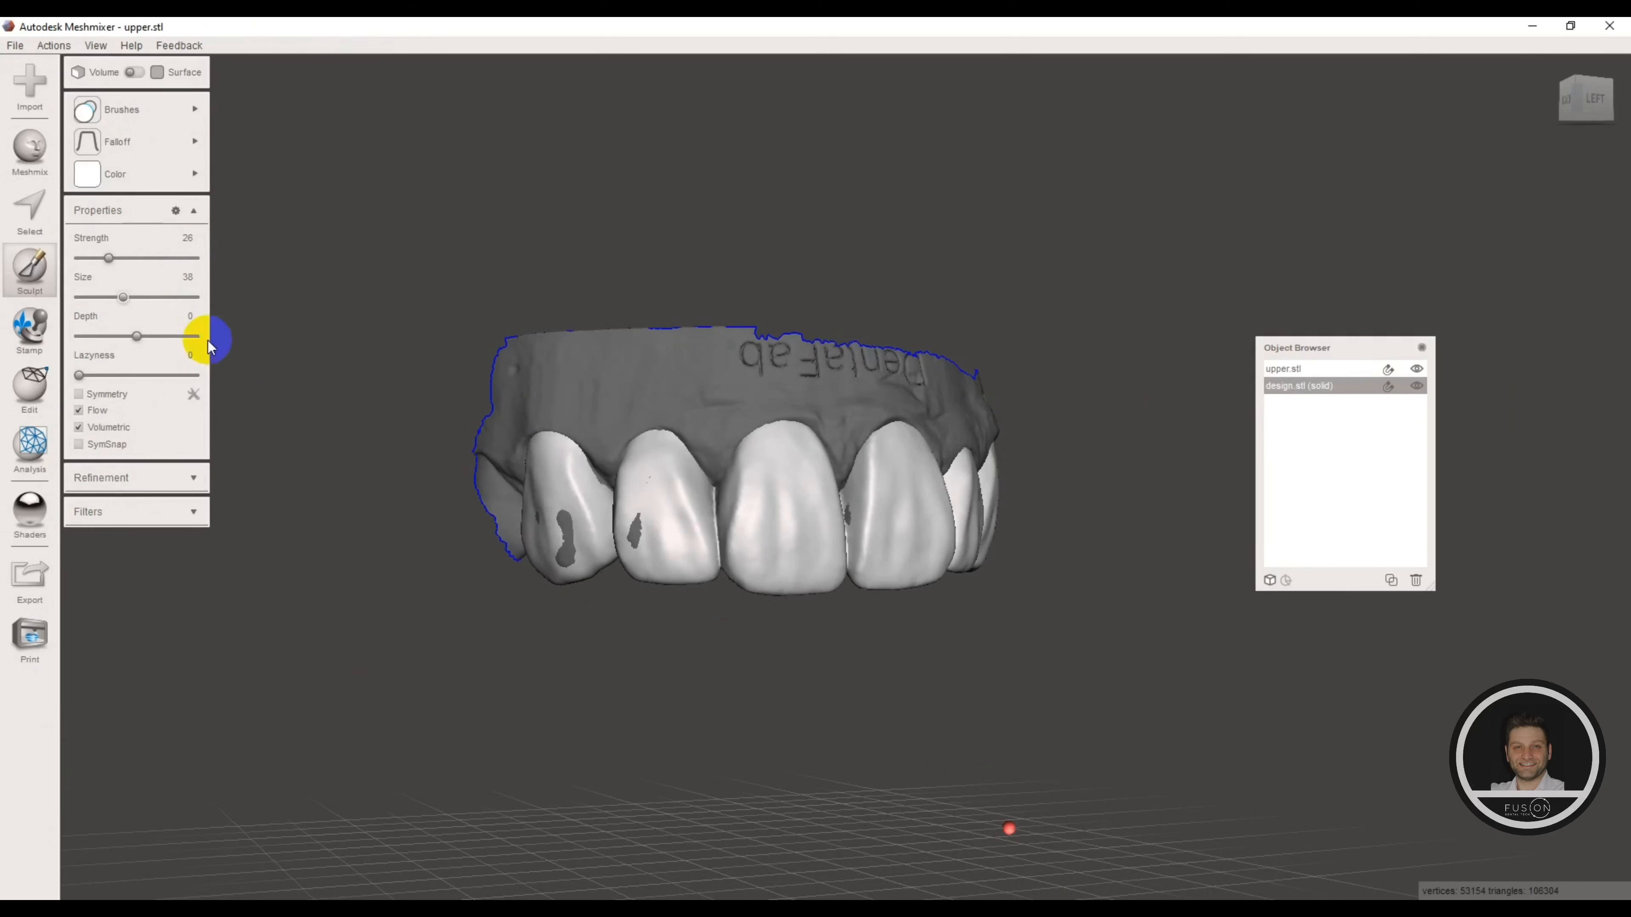
{"action": "scroll", "coordinate": [564, 558], "scroll_direction": "up", "scroll_amount": 4}
{"action": "right_click_drag", "start_coordinate": [515, 553], "coordinate": [608, 548]}
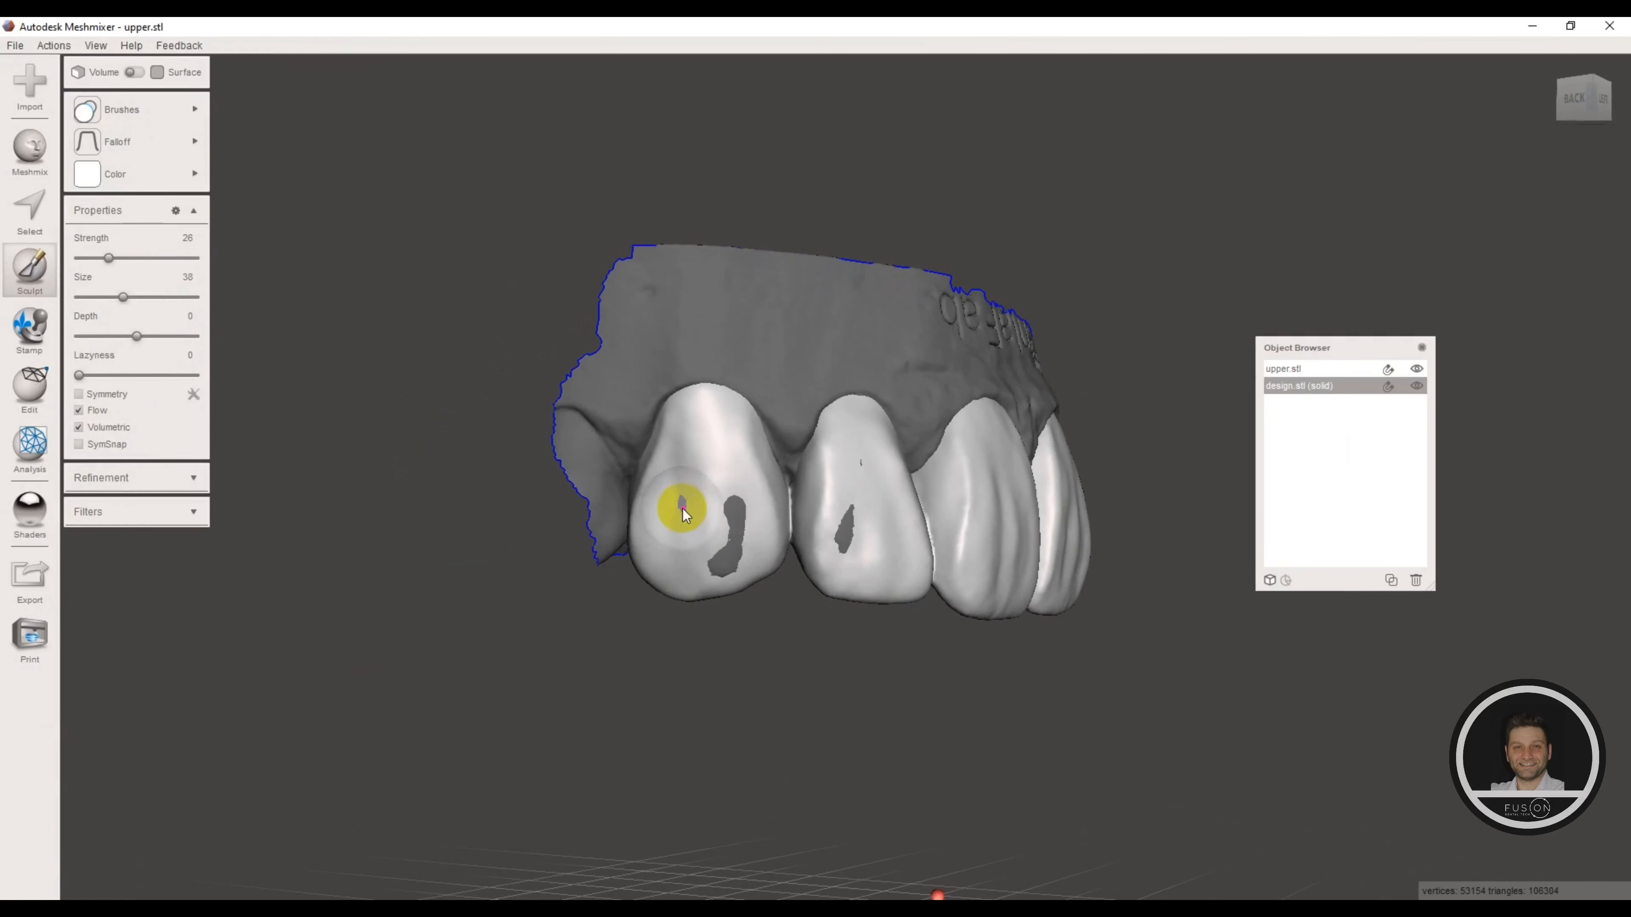
{"action": "left_click_drag", "start_coordinate": [729, 566], "coordinate": [734, 476]}
Sculpt over the upper model showing through the neighbouring lateral incisor and build up the gap between the two central incisors.
{"action": "right_click_drag", "start_coordinate": [766, 517], "coordinate": [672, 530]}
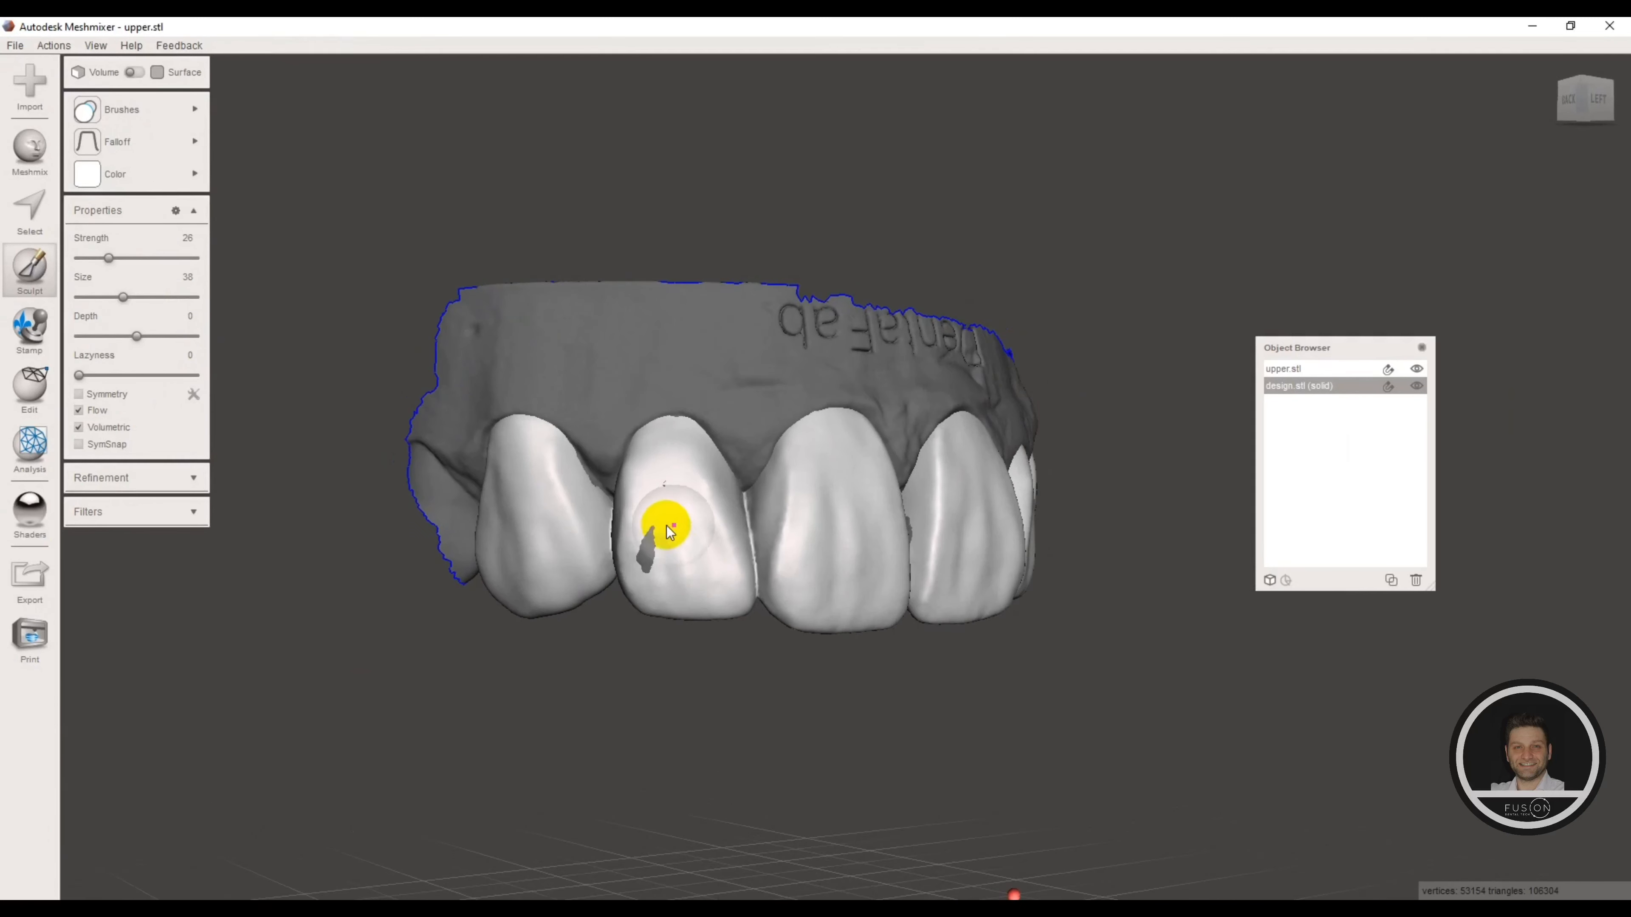
{"action": "mouse_move", "coordinate": [666, 522]}
{"action": "left_mouse_down"}
{"action": "mouse_move", "coordinate": [657, 500]}
{"action": "mouse_move", "coordinate": [645, 580]}
{"action": "left_mouse_up"}
{"action": "mouse_move", "coordinate": [797, 557]}
{"action": "right_mouse_down"}
{"action": "mouse_move", "coordinate": [673, 593]}
{"action": "mouse_move", "coordinate": [833, 554]}
{"action": "right_mouse_up"}
{"action": "left_click_drag", "start_coordinate": [833, 555], "coordinate": [830, 600]}
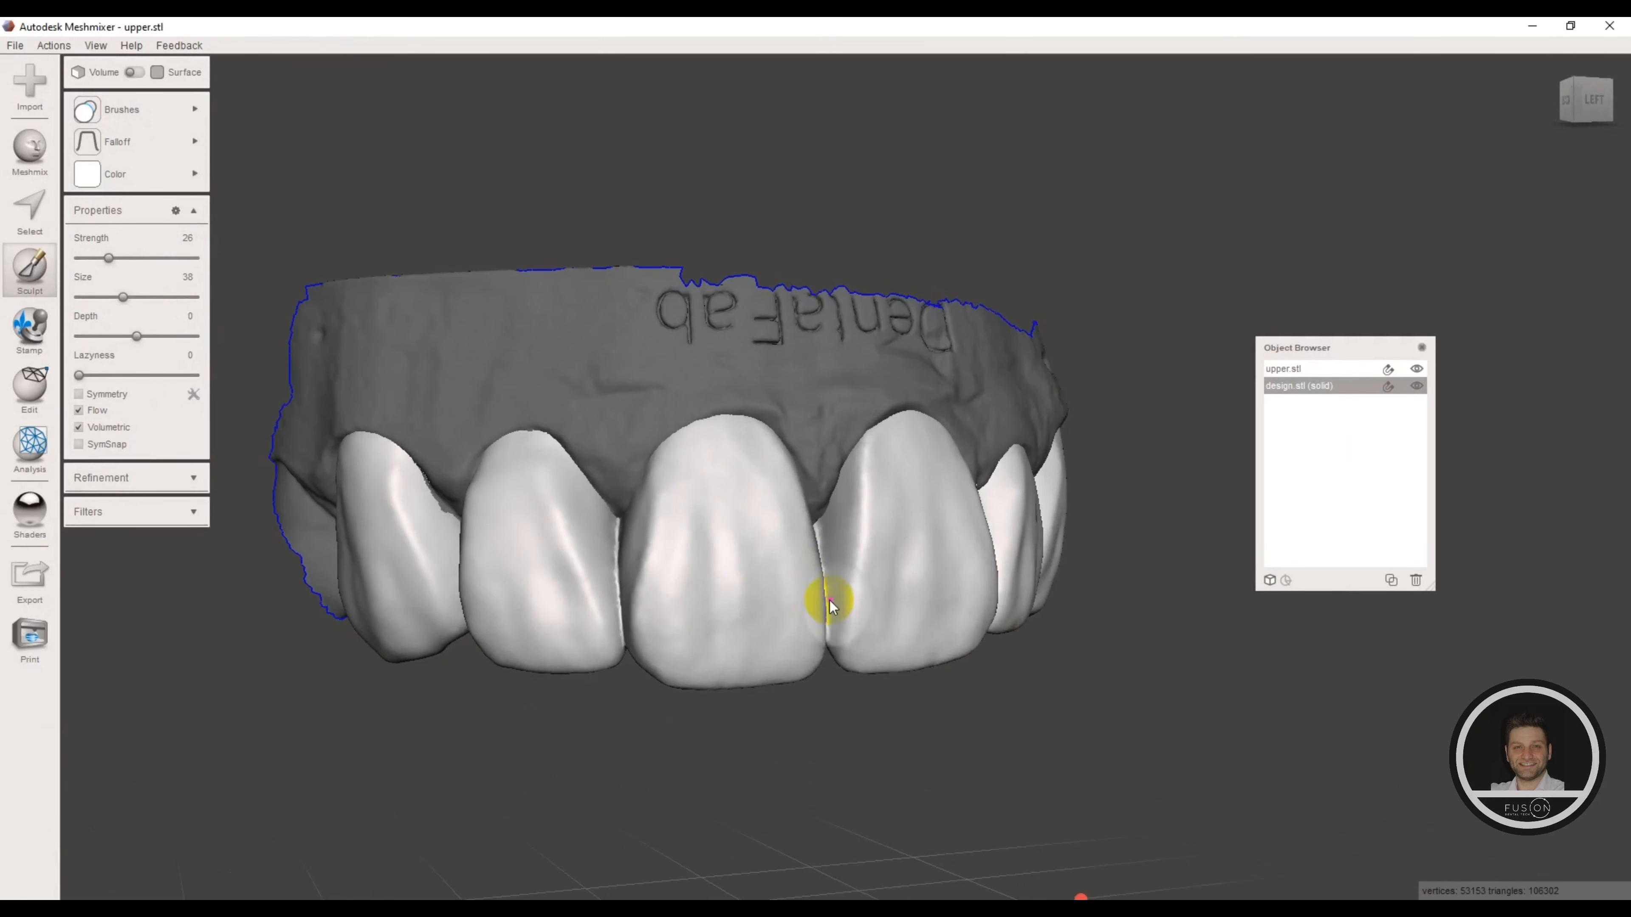
{"action": "mouse_move", "coordinate": [830, 600]}
{"action": "right_mouse_down"}
{"action": "mouse_move", "coordinate": [666, 550]}
{"action": "mouse_move", "coordinate": [767, 566]}
{"action": "right_mouse_up"}
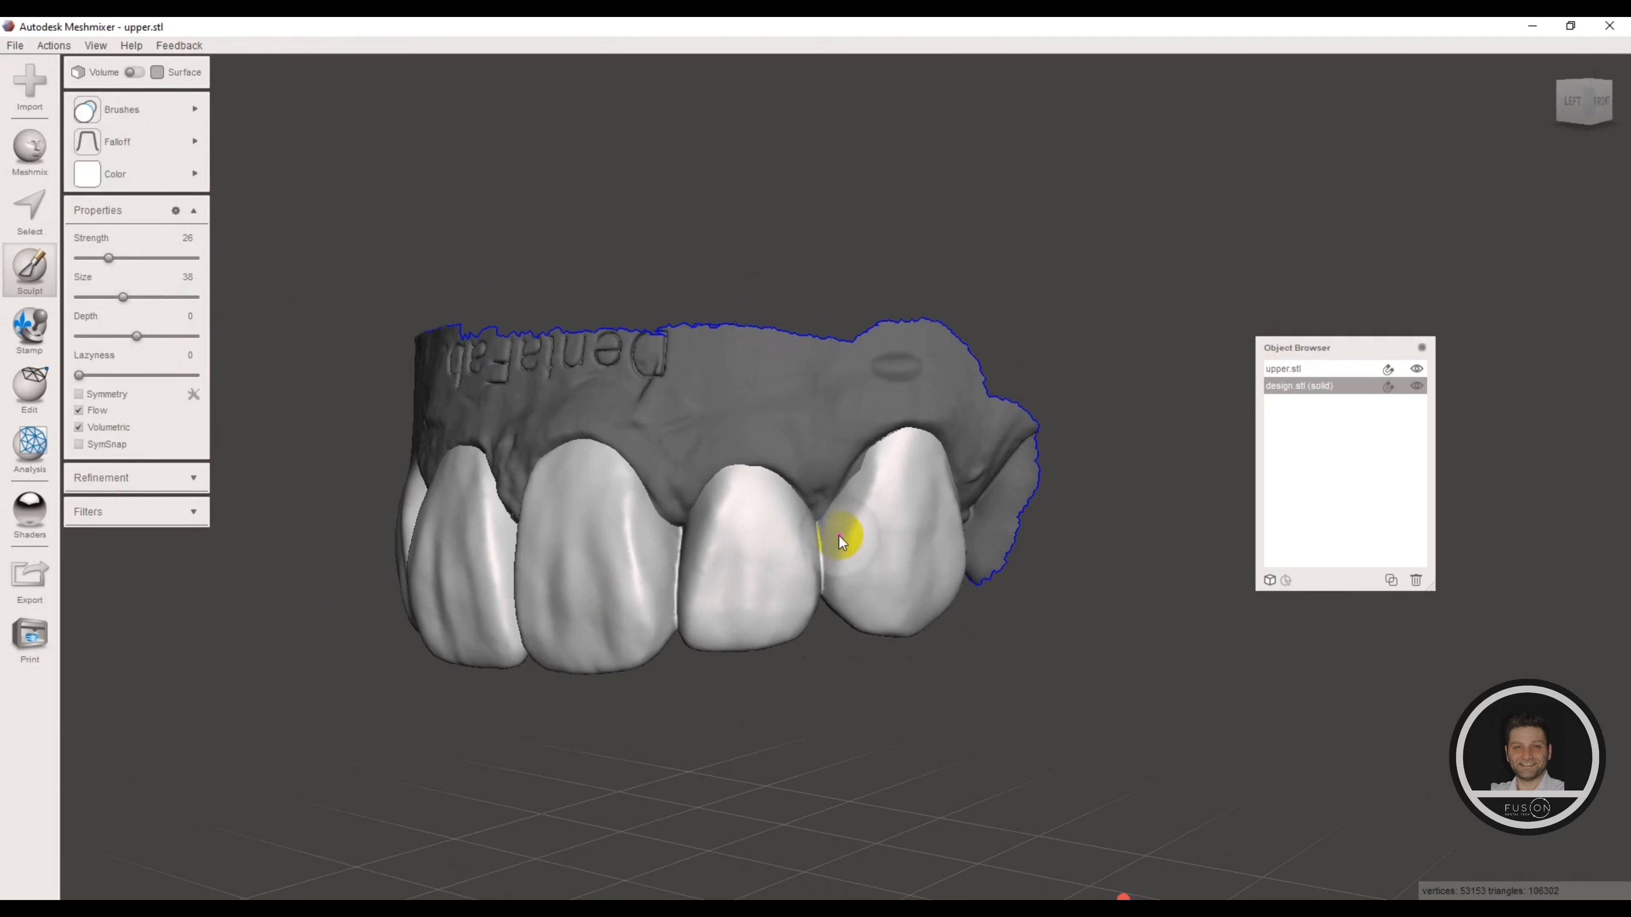